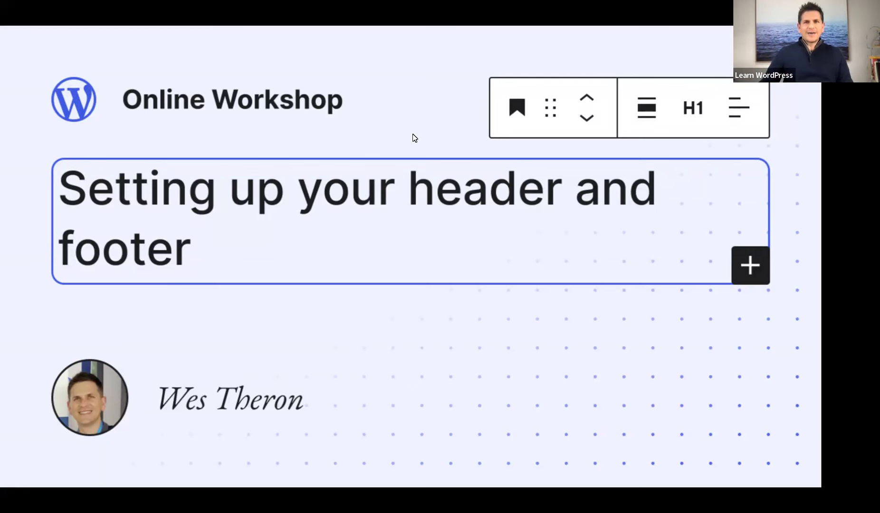
Step: Leave the slideshow and switch to the WordPress dashboard to review the active theme and the installed plugins
key("Escape")
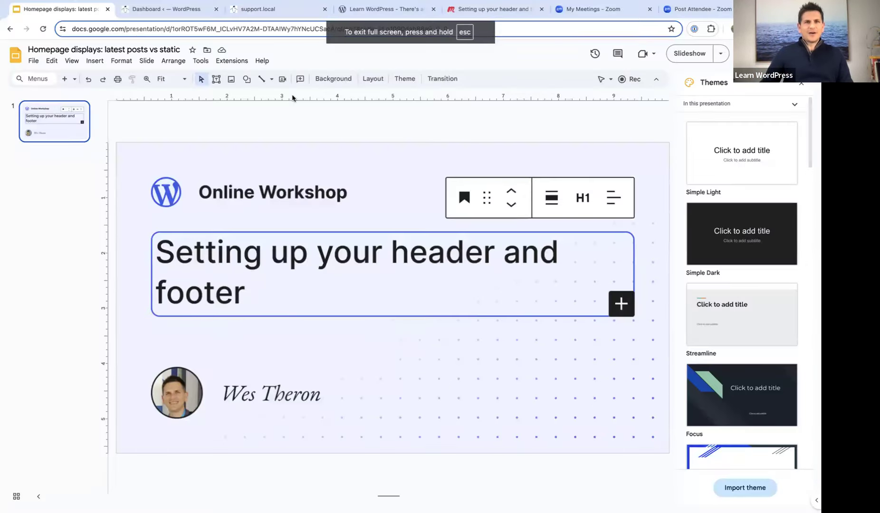
left_click(152, 15)
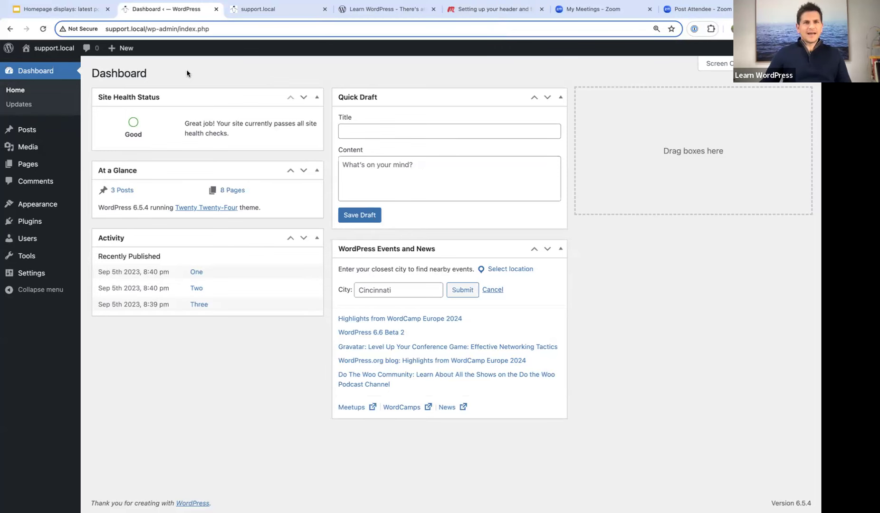
mouse_move(40, 208)
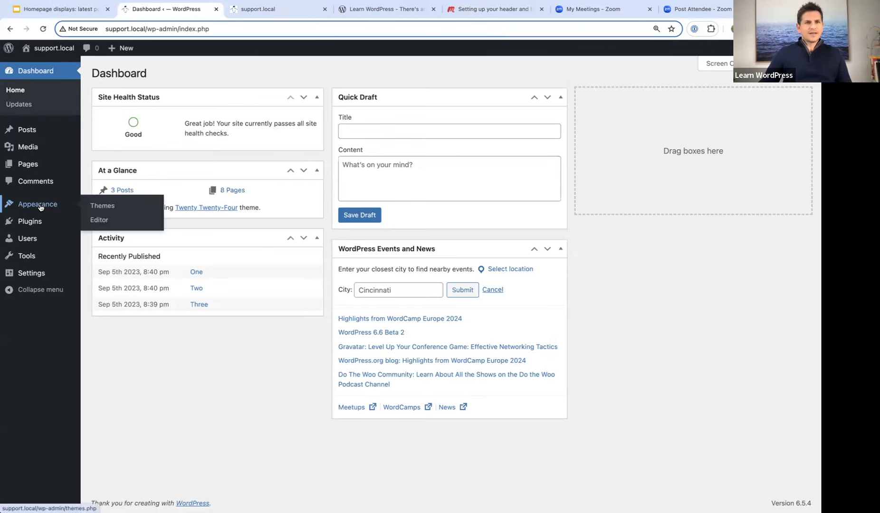
left_click(102, 206)
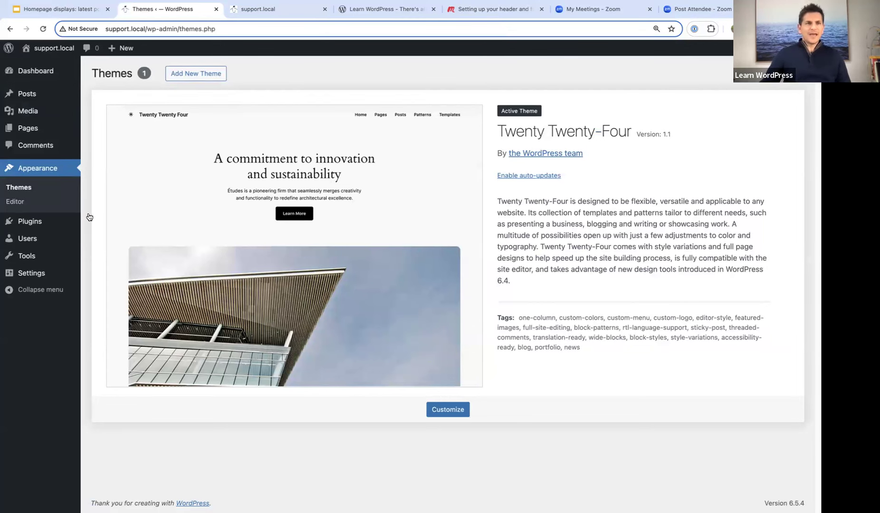
left_click(43, 222)
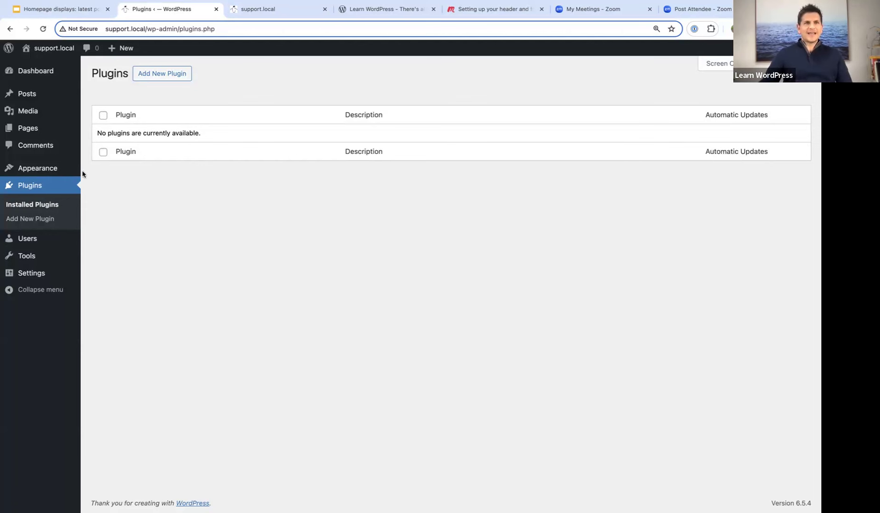
Step: Open the site's list of pages and review the existing pages
left_click(31, 131)
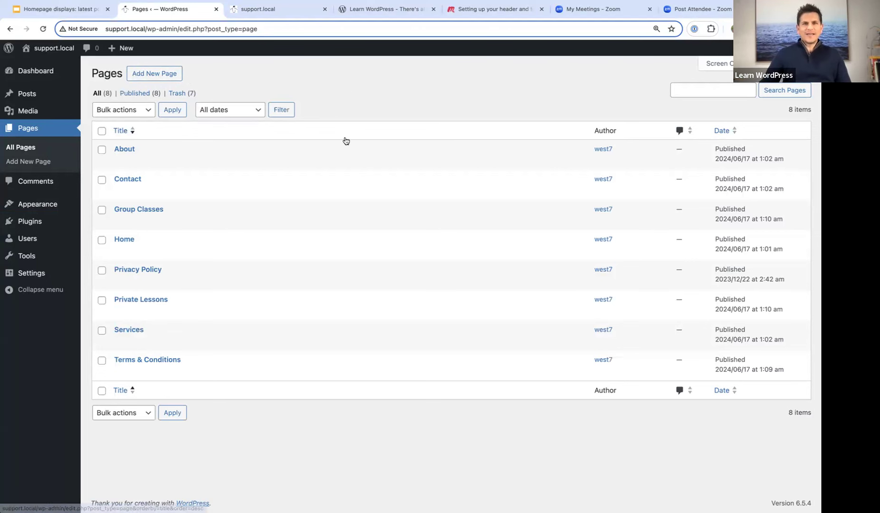
mouse_move(137, 244)
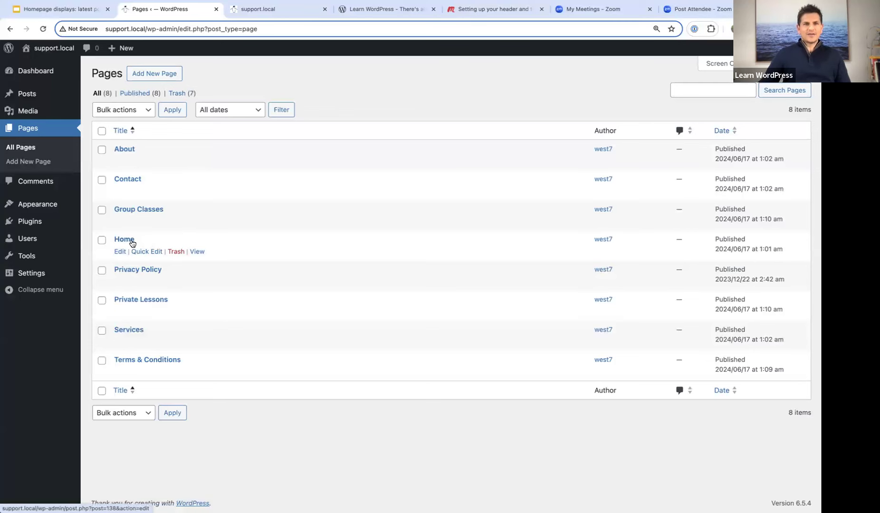
mouse_move(135, 328)
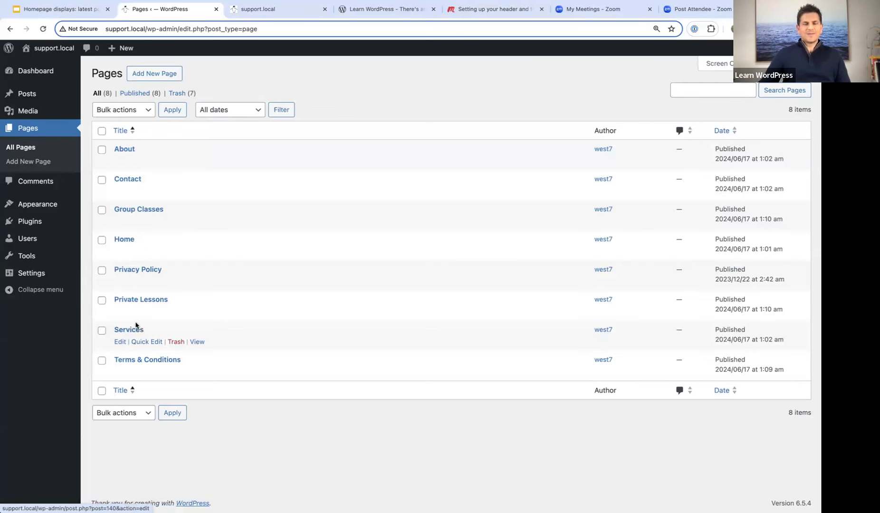
mouse_move(137, 163)
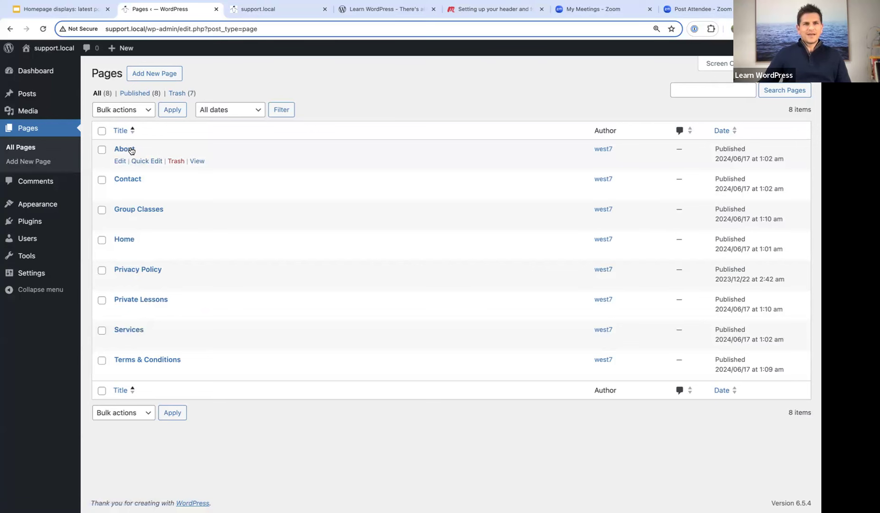
mouse_move(127, 184)
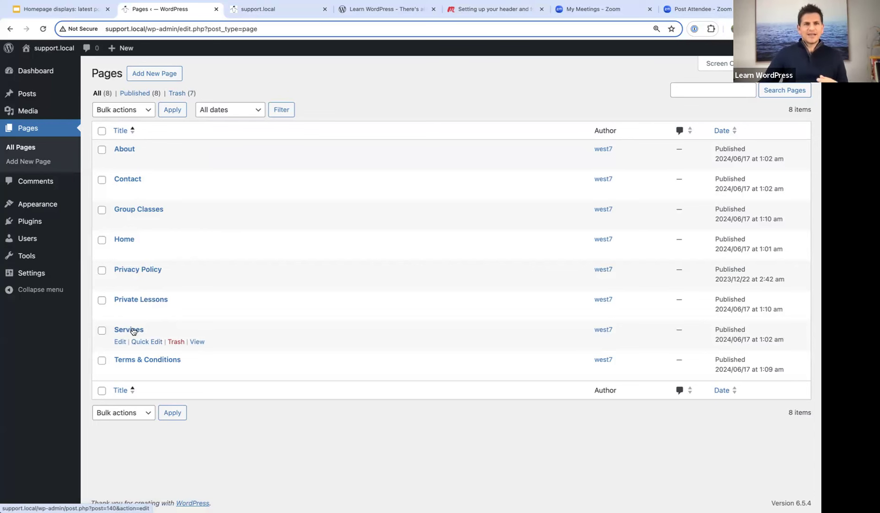
mouse_move(135, 298)
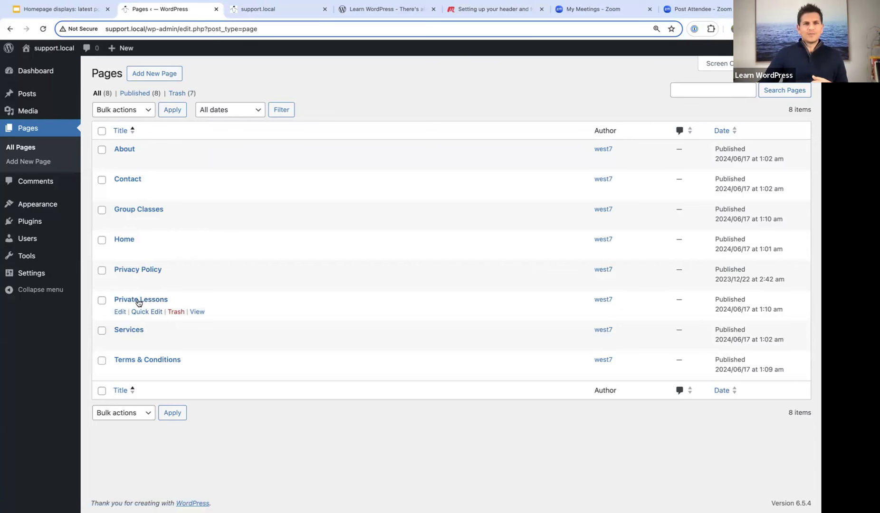
mouse_move(140, 209)
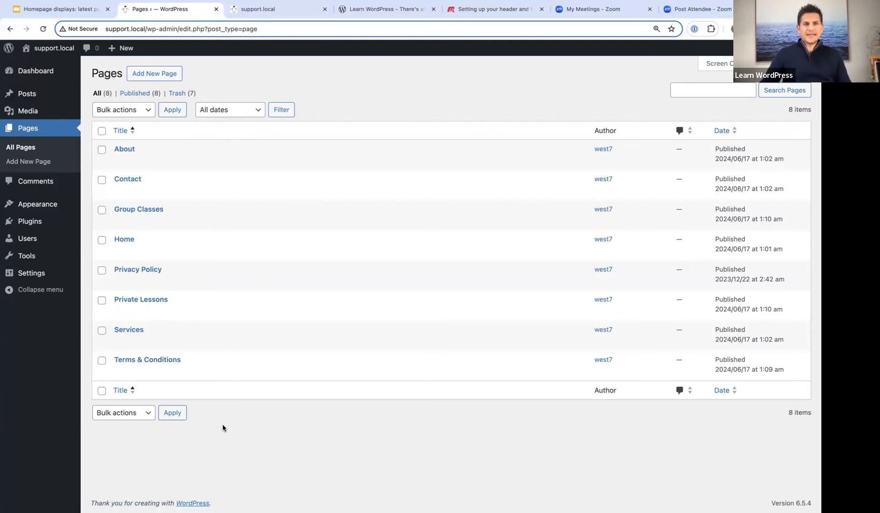
Step: In the Reading settings, make the homepage display the static page Home and save the changes
mouse_move(35, 281)
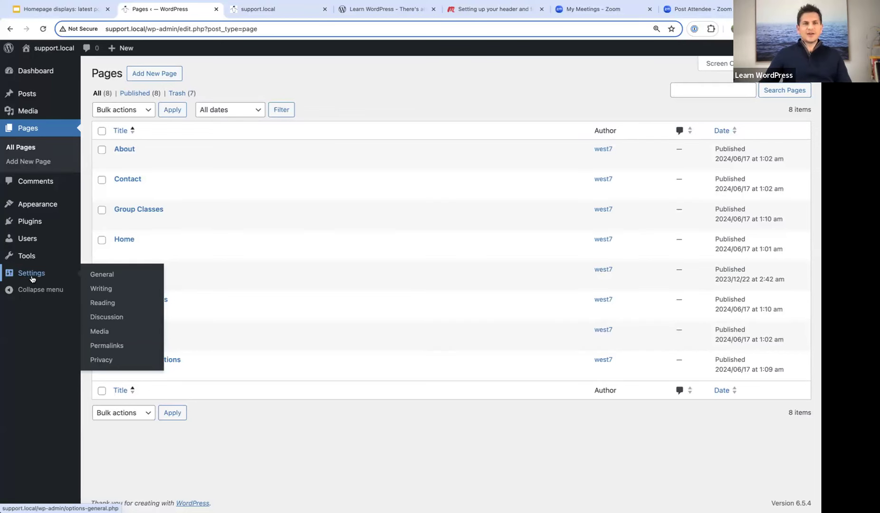
left_click(104, 306)
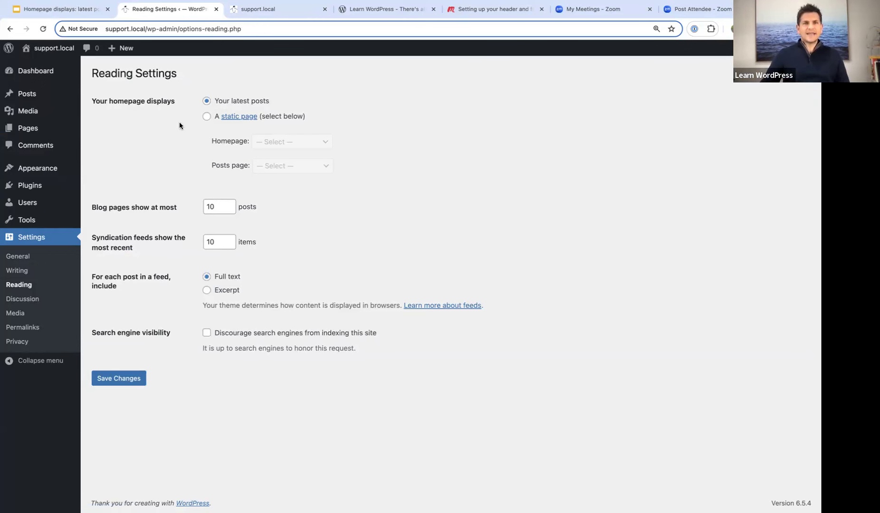
left_click(208, 118)
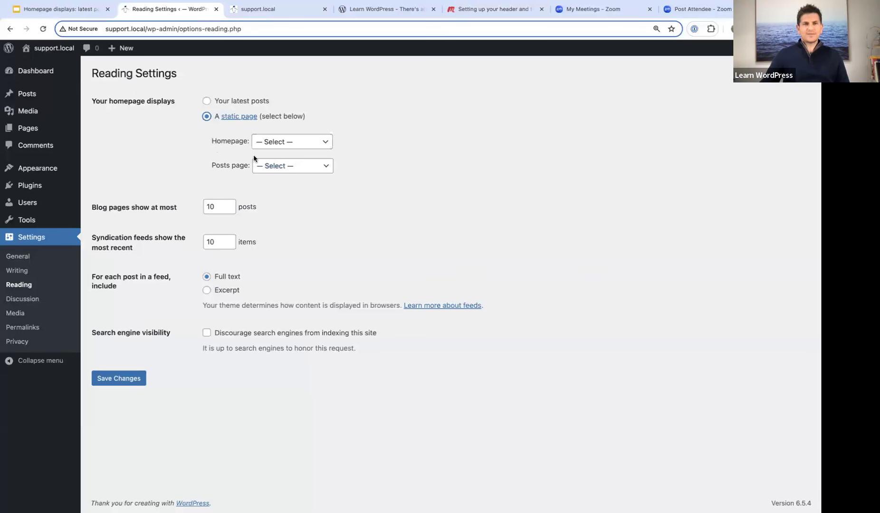
left_click(295, 144)
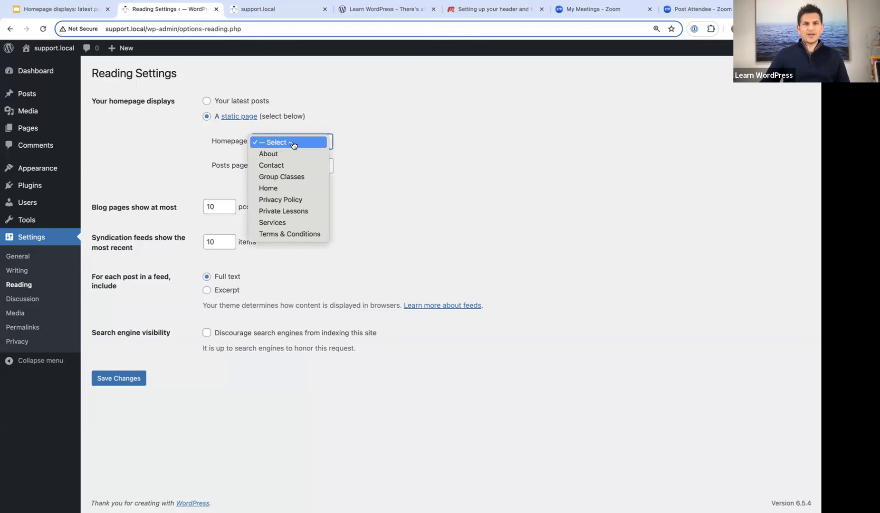
left_click(273, 190)
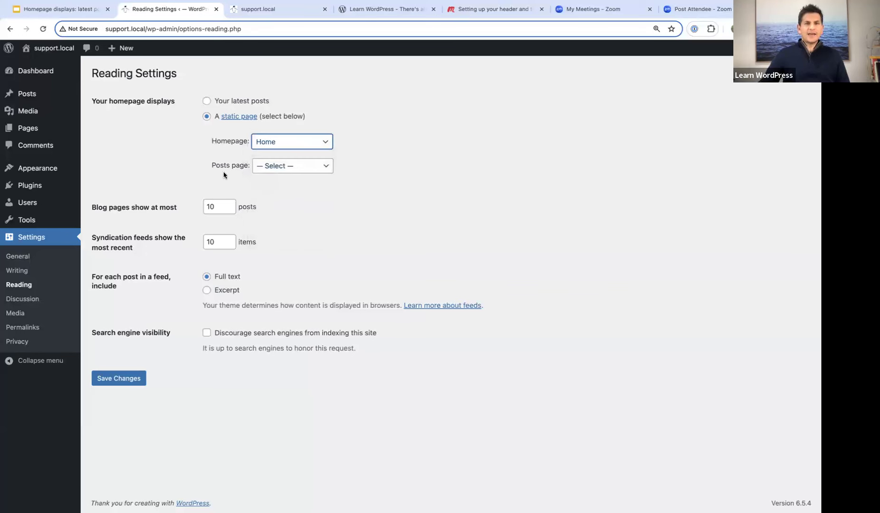
left_click(299, 171)
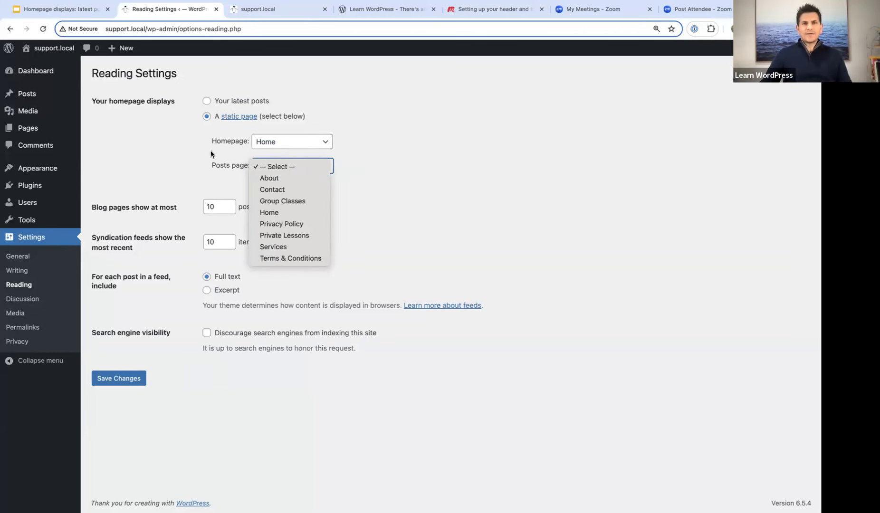
left_click(196, 155)
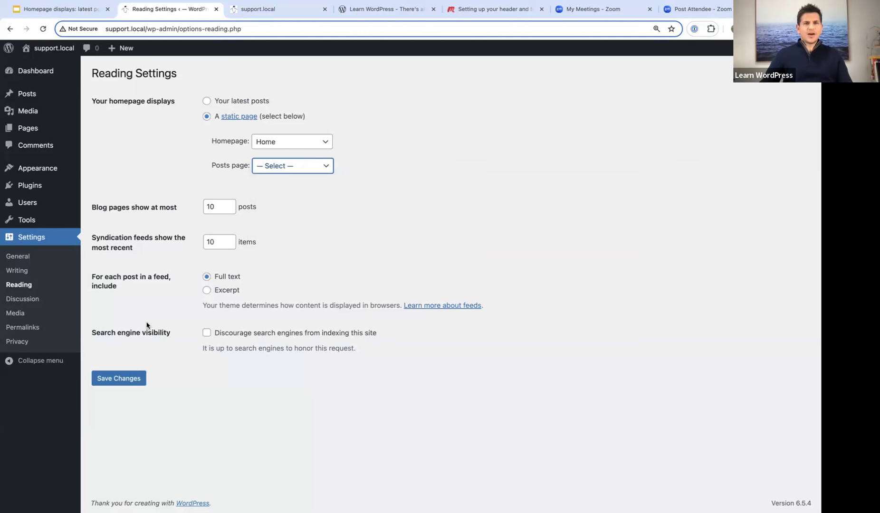
left_click(119, 381)
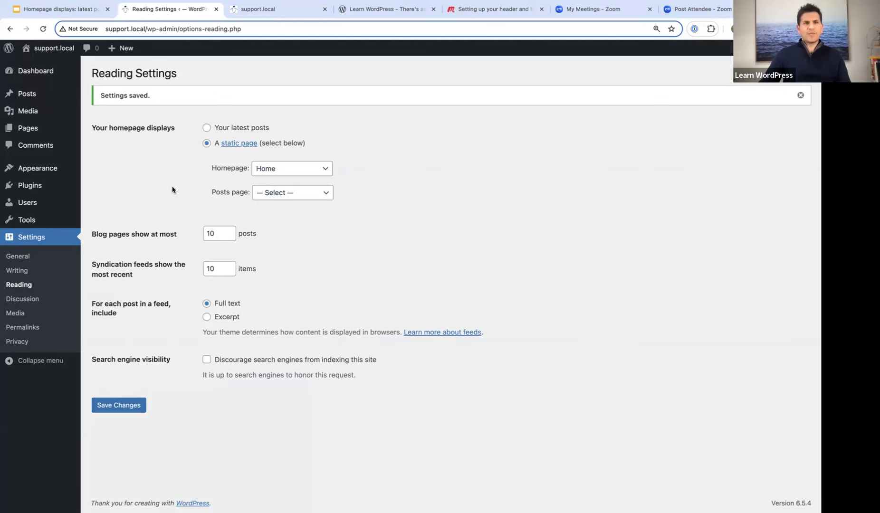
Step: Check the front page in the page list, view the Home page in its editor and return to the list
left_click(33, 130)
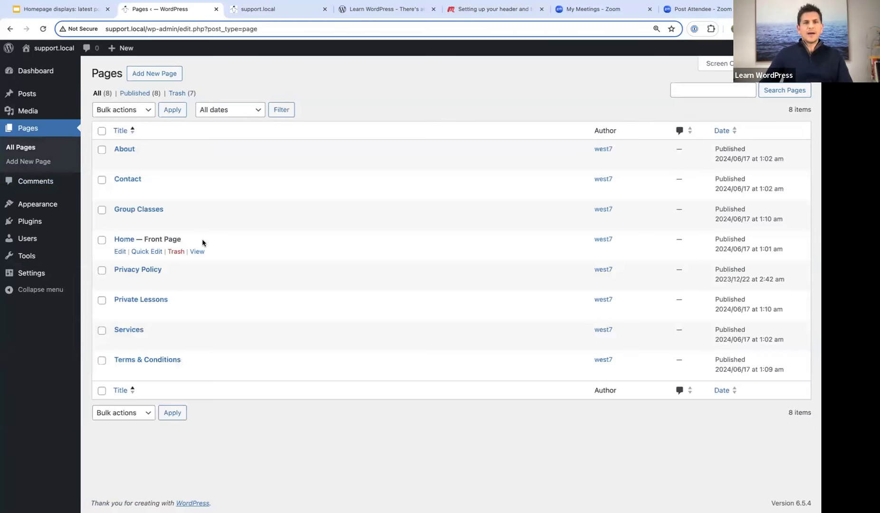
left_click(124, 240)
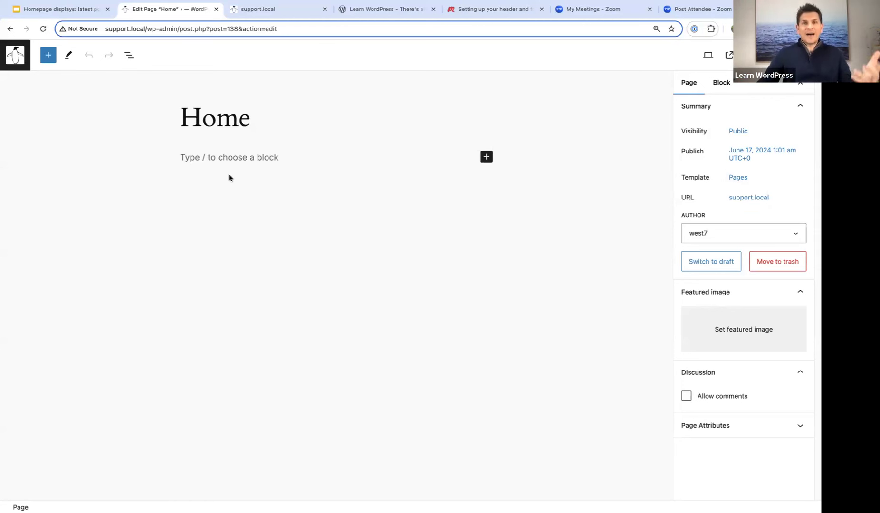
left_click(11, 30)
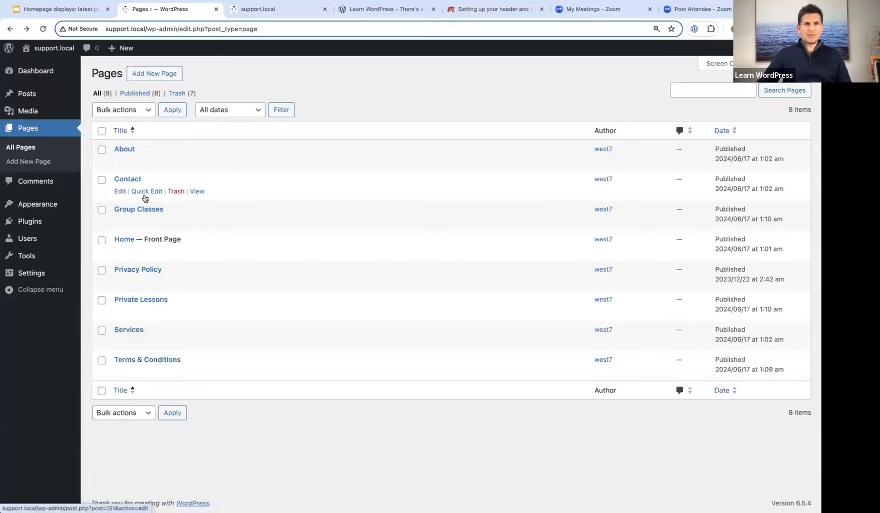
Step: Try adding the paragraph text "Content" to the About page, clear it and go back to the page list without saving
left_click(124, 149)
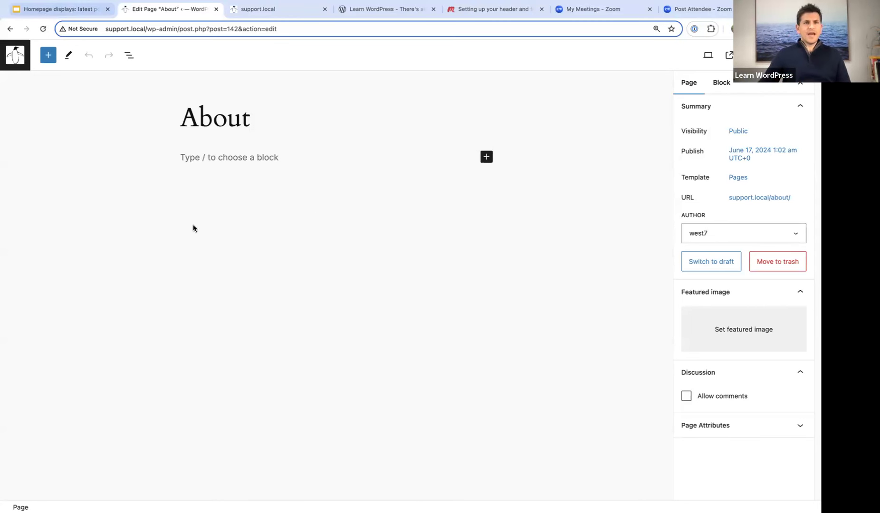
left_click(202, 158)
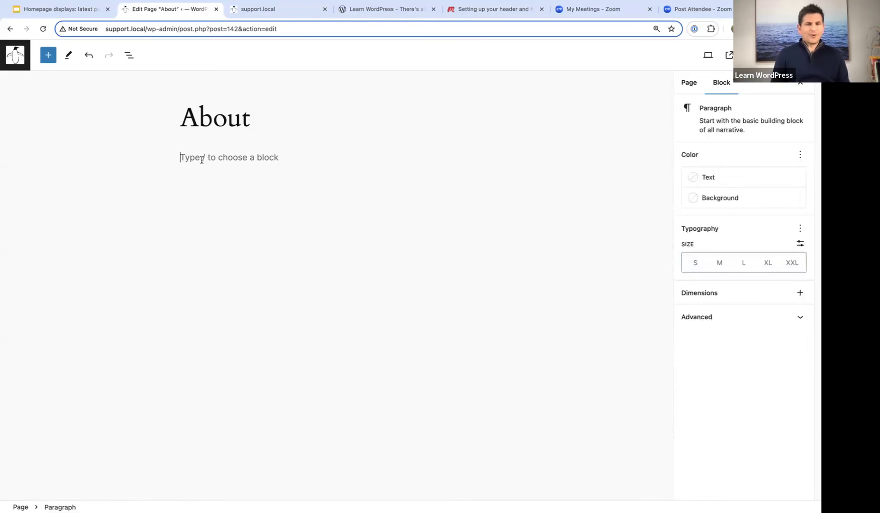
type("Content")
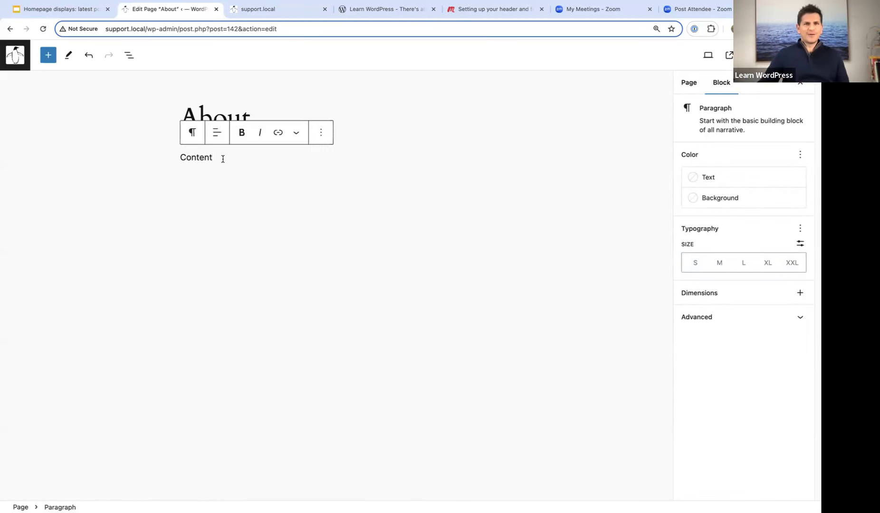
left_click_drag(223, 159, 174, 157)
key("BackSpace")
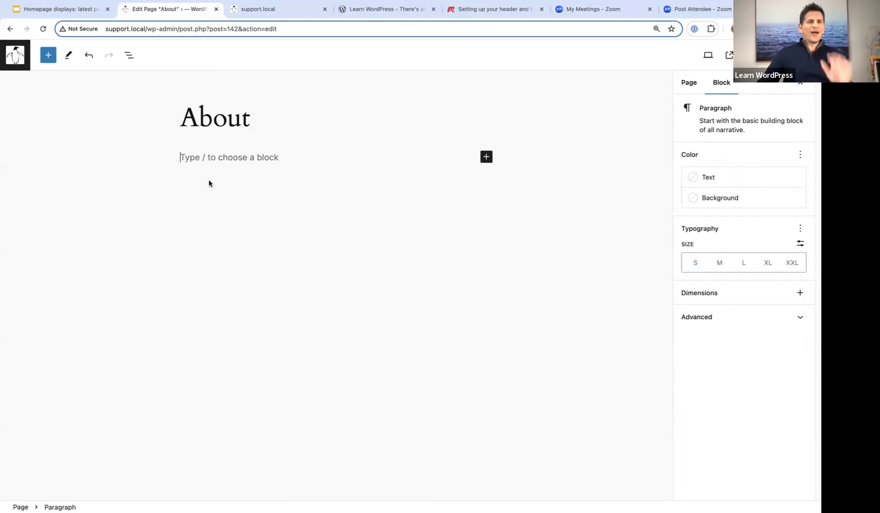
left_click(10, 30)
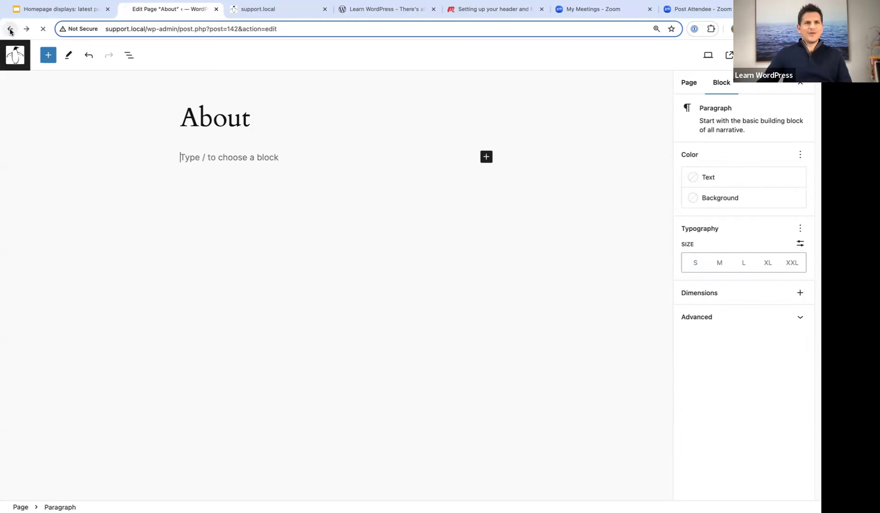
left_click(446, 185)
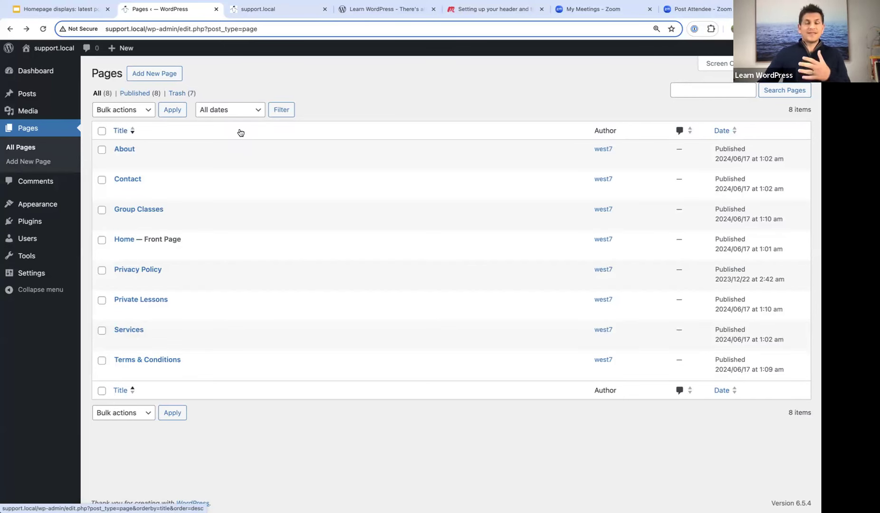
Step: Open the site editor, look at its list of pages and open the Home page for editing
mouse_move(61, 208)
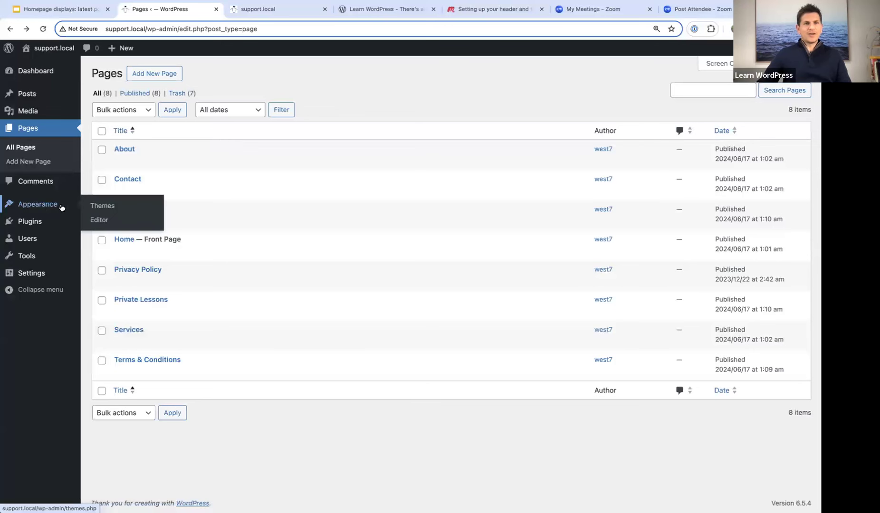
left_click(98, 220)
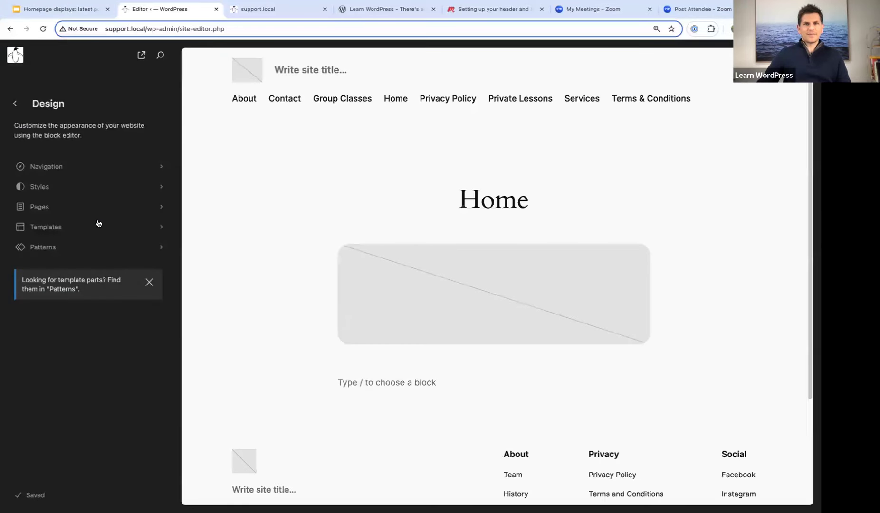
left_click(344, 185)
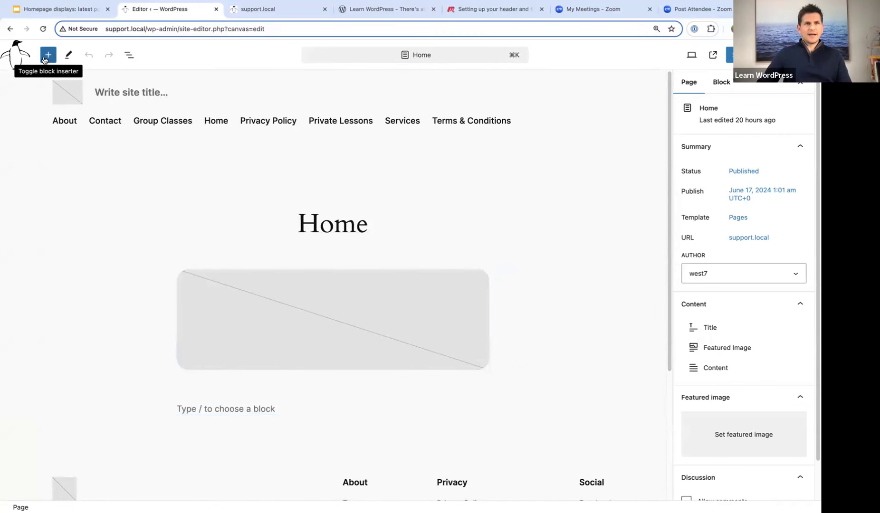
left_click(13, 59)
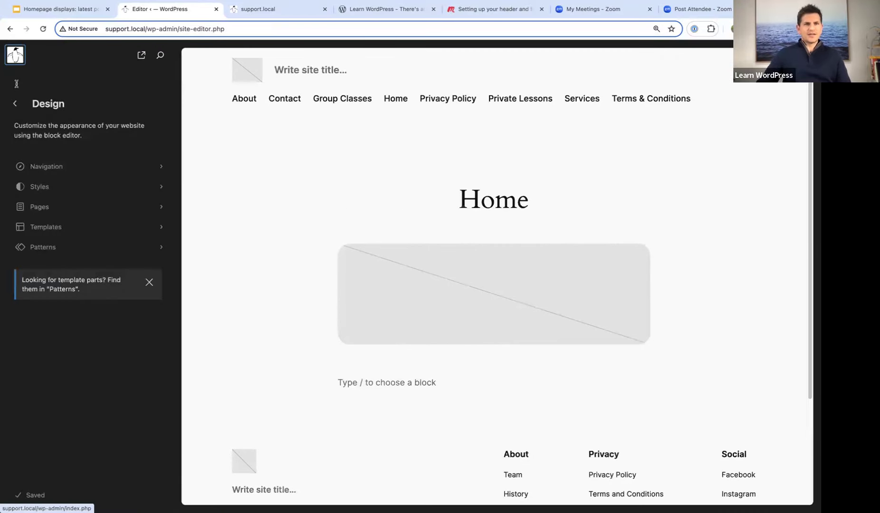
left_click(40, 211)
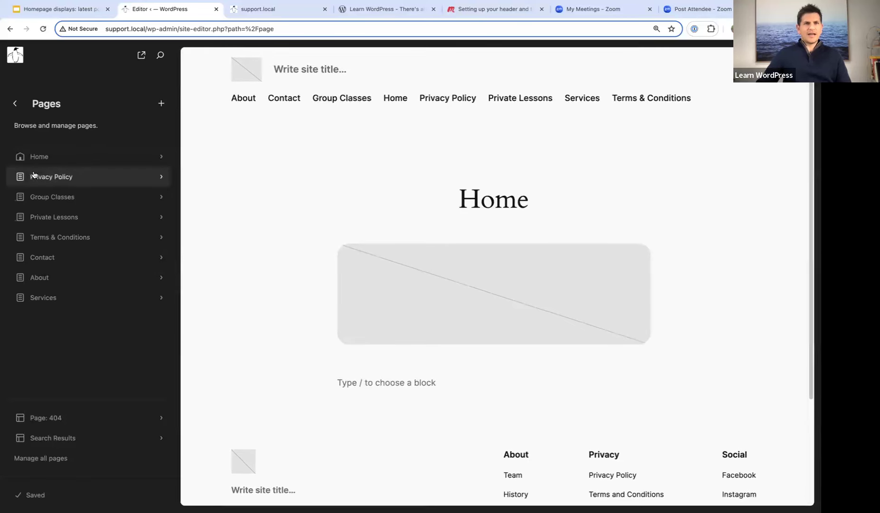
left_click(408, 175)
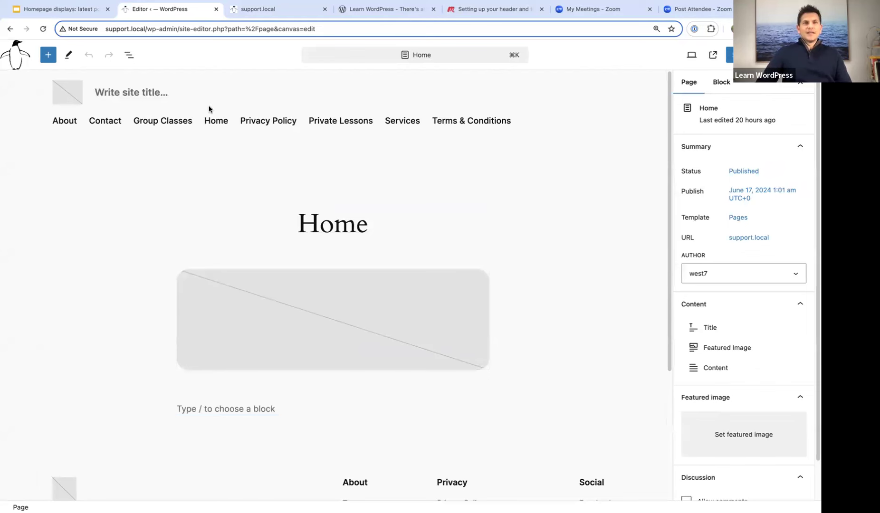
Step: Examine the Home page's block structure in the list view, including its Content block, and close the list
left_click(129, 55)
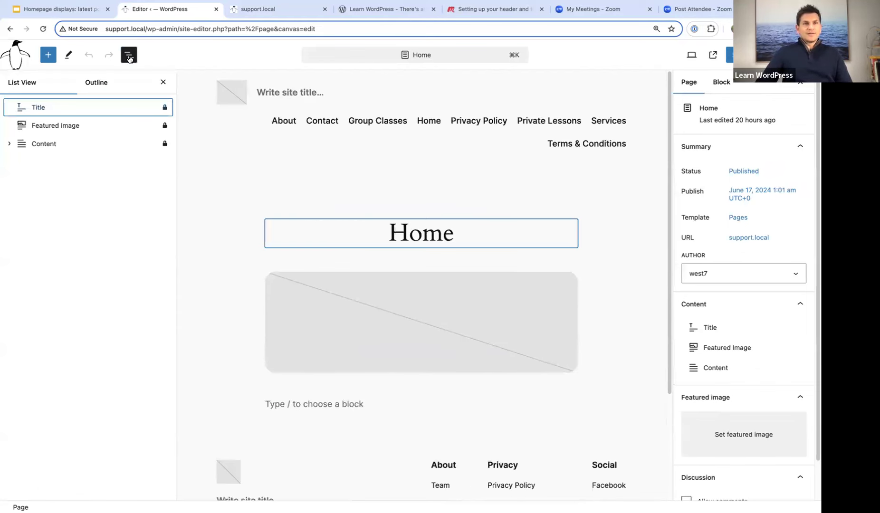
left_click(42, 145)
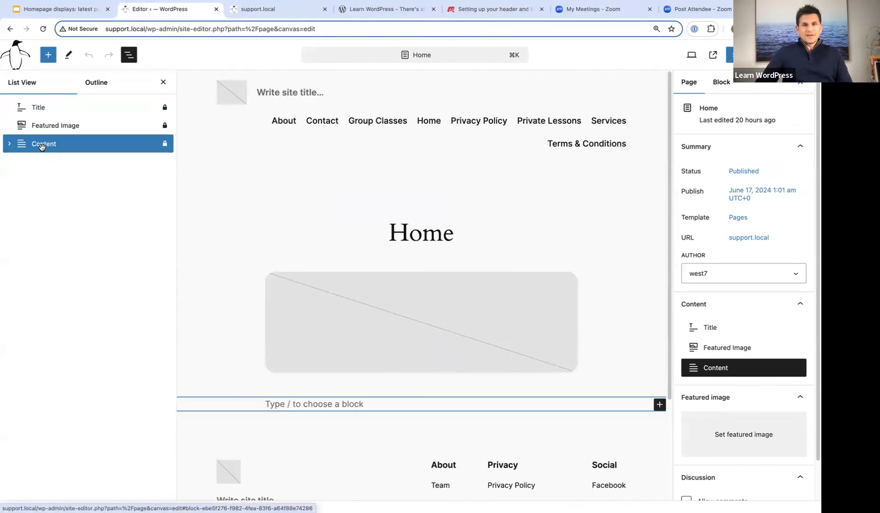
scroll(355, 276, "down", 3)
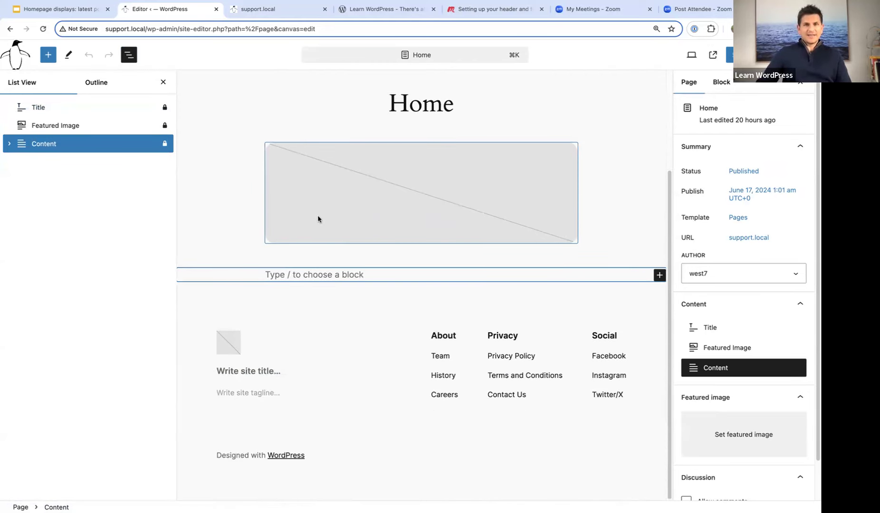
scroll(318, 216, "up", 3)
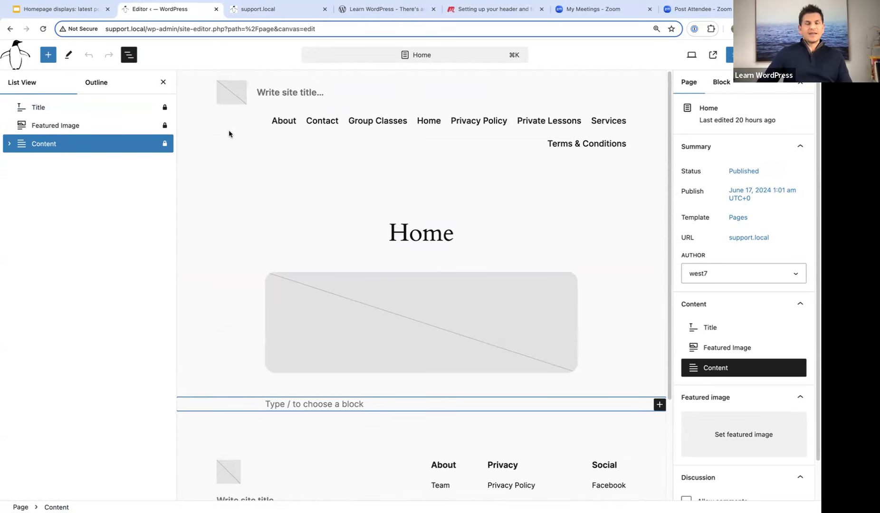
left_click(245, 201)
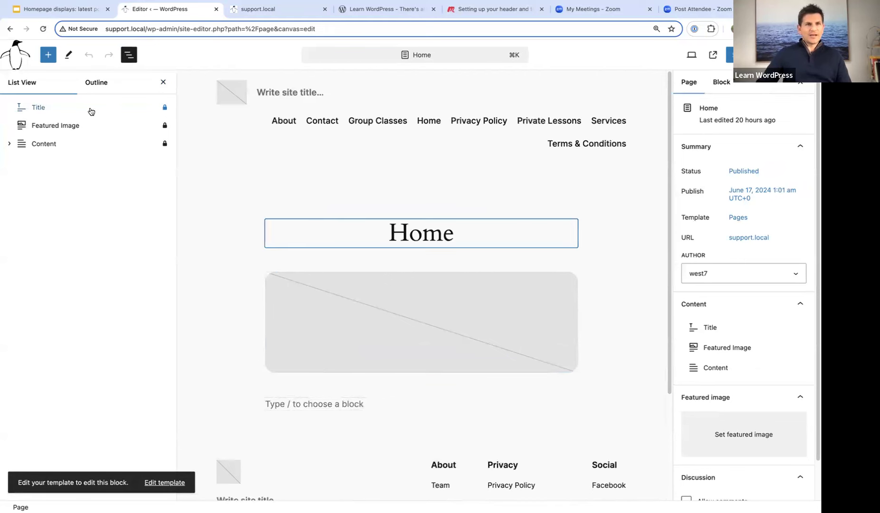
left_click(161, 82)
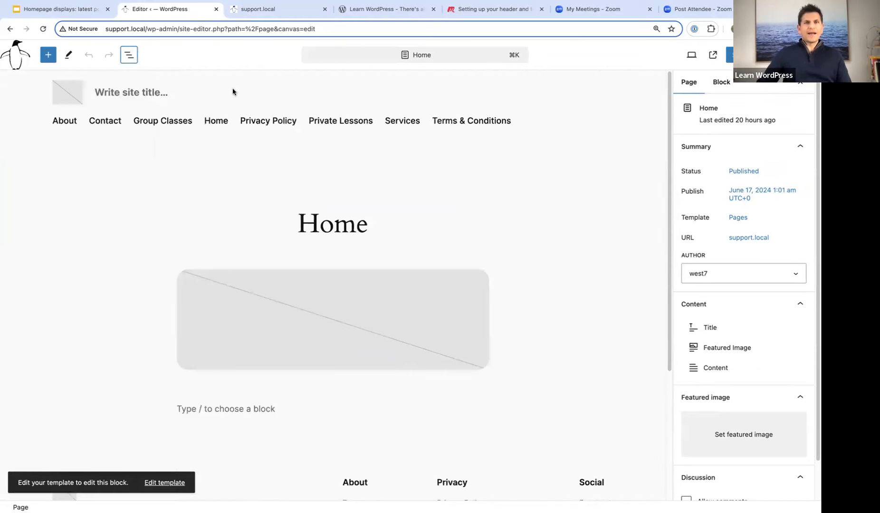
Step: Check whether the header and footer areas can be selected while editing the Home page
left_click(251, 104)
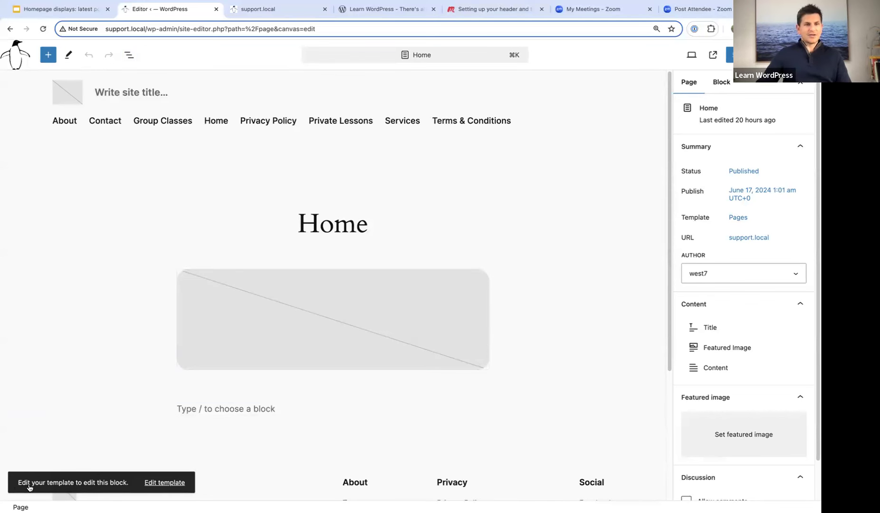
left_click(211, 95)
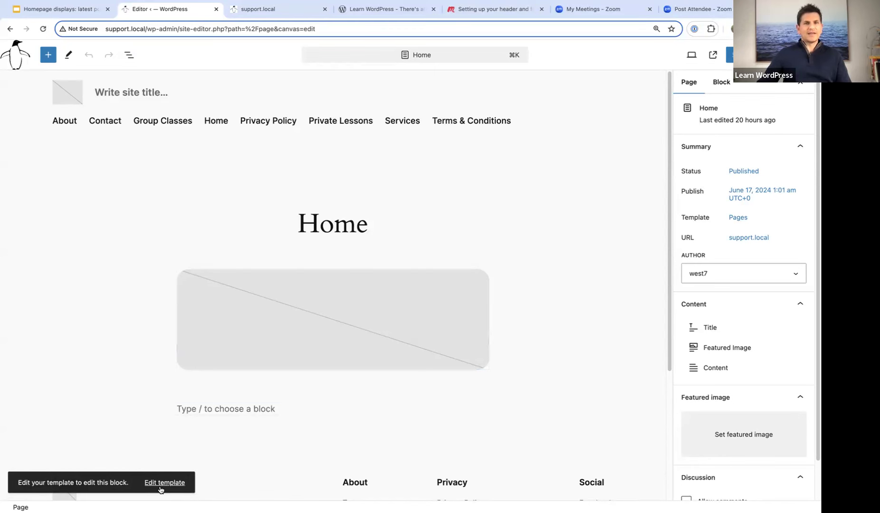
scroll(158, 305, "down", 5)
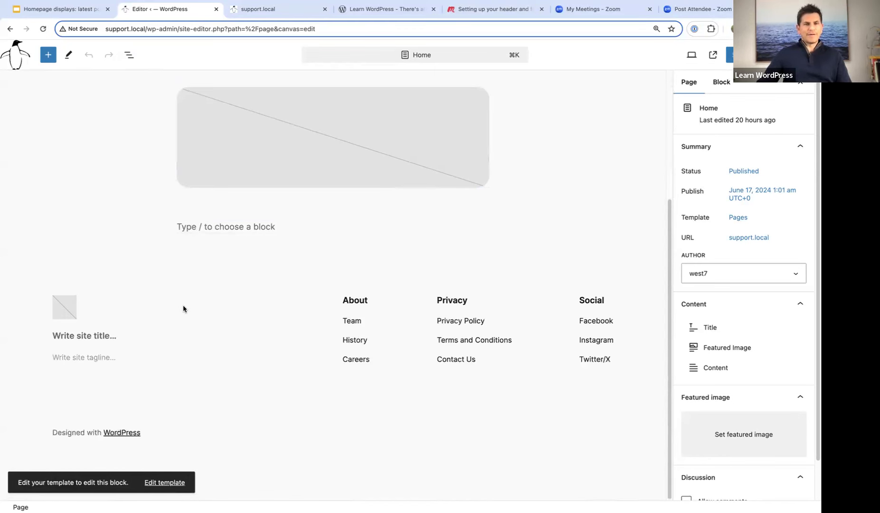
left_click(177, 302)
left_click(7, 336)
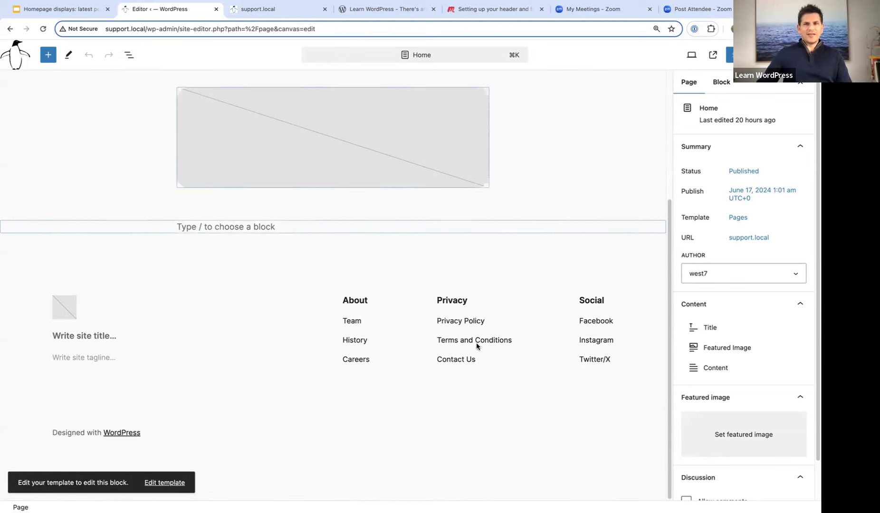
left_click(139, 323)
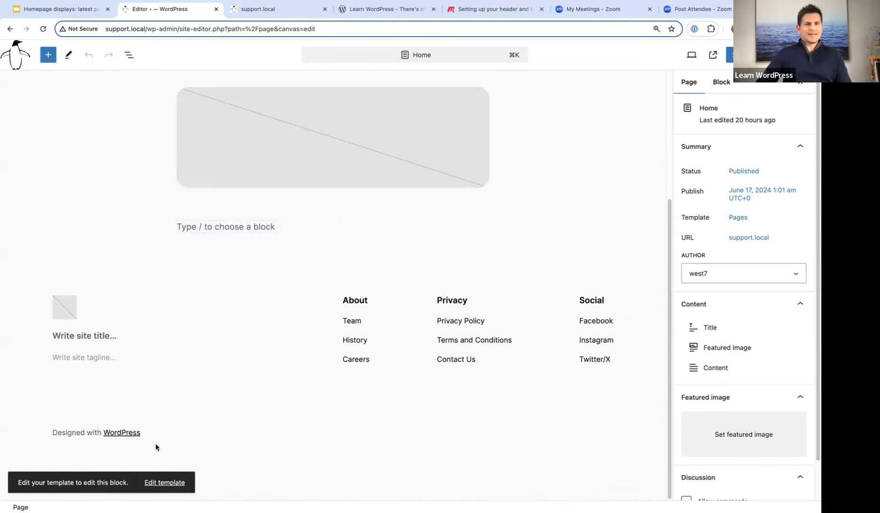
scroll(192, 342, "up", 4)
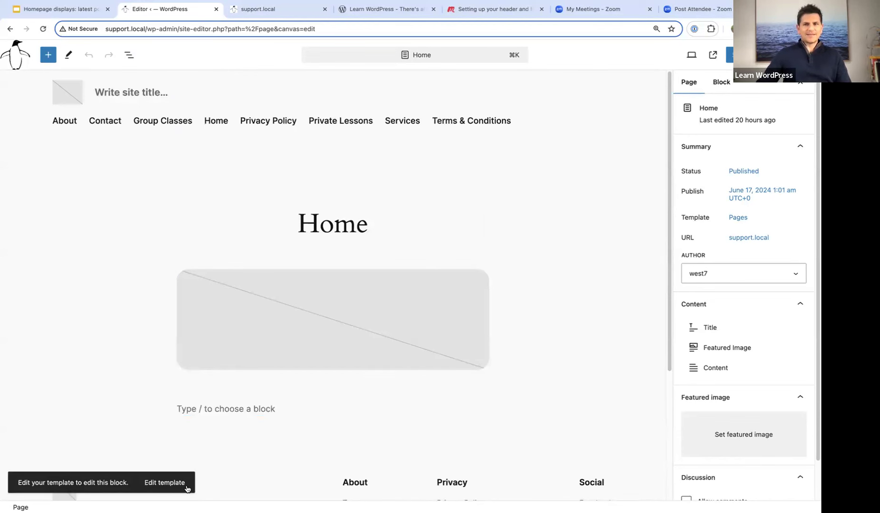
Step: Open the Home page's template for editing and expand the Header's nested group and rows in the block list
left_click(166, 483)
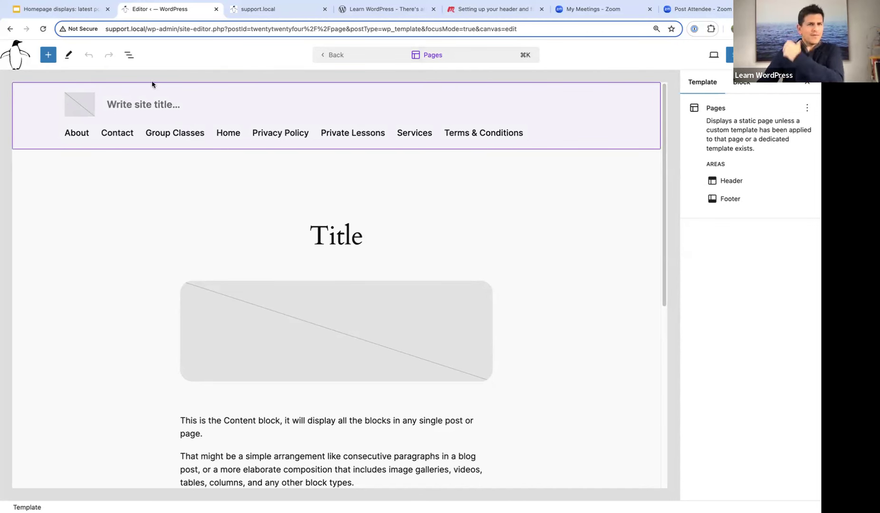
left_click(128, 56)
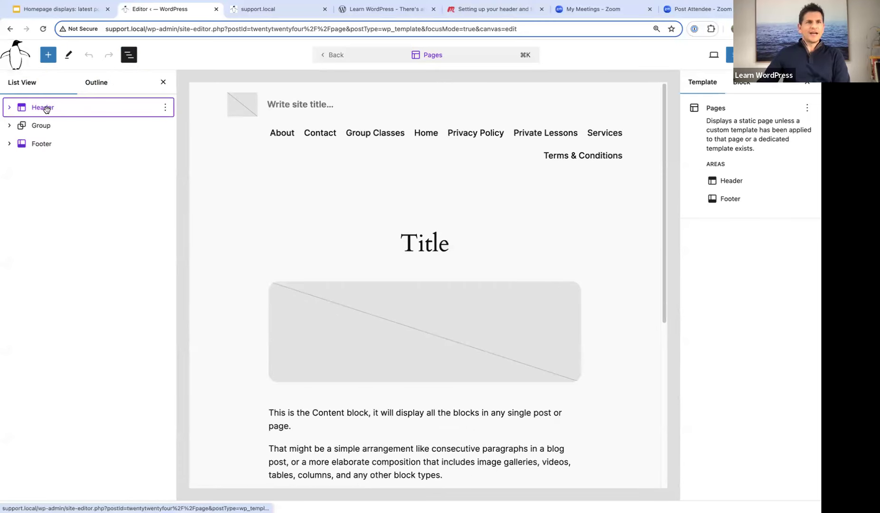
left_click(46, 109)
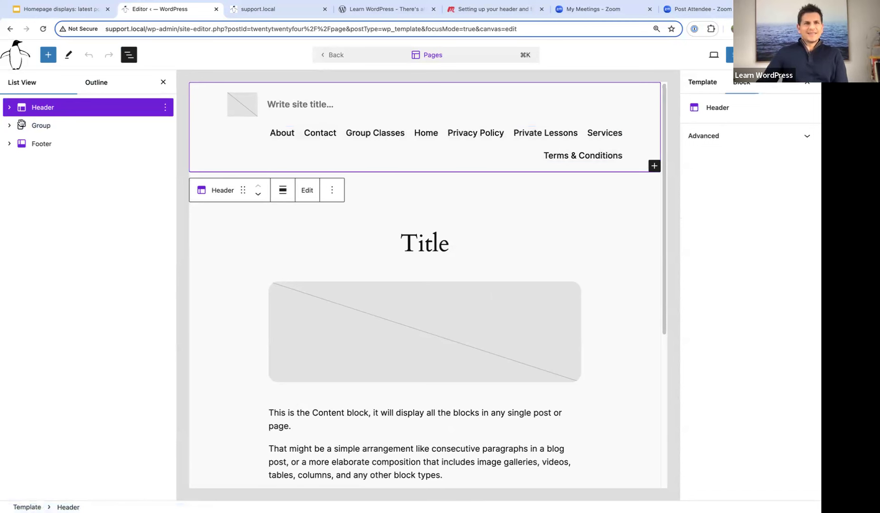
left_click(9, 107)
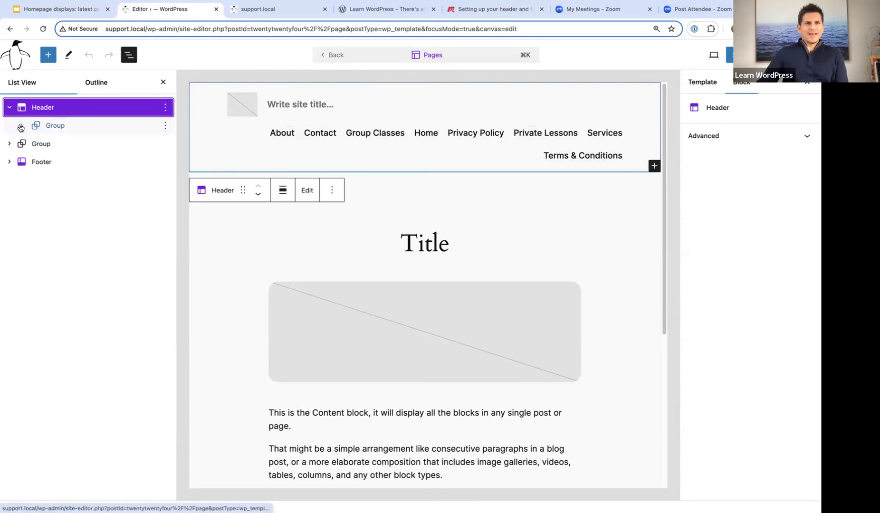
left_click(22, 126)
left_click(52, 126)
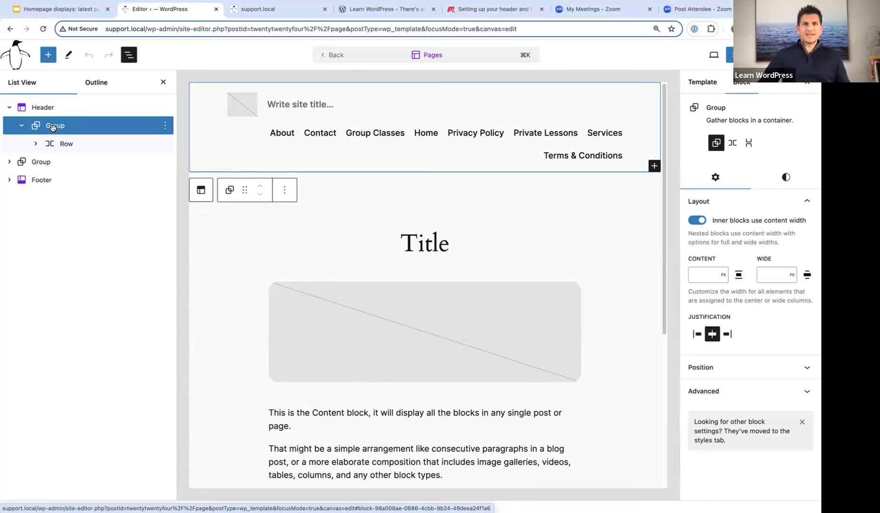
left_click(35, 144)
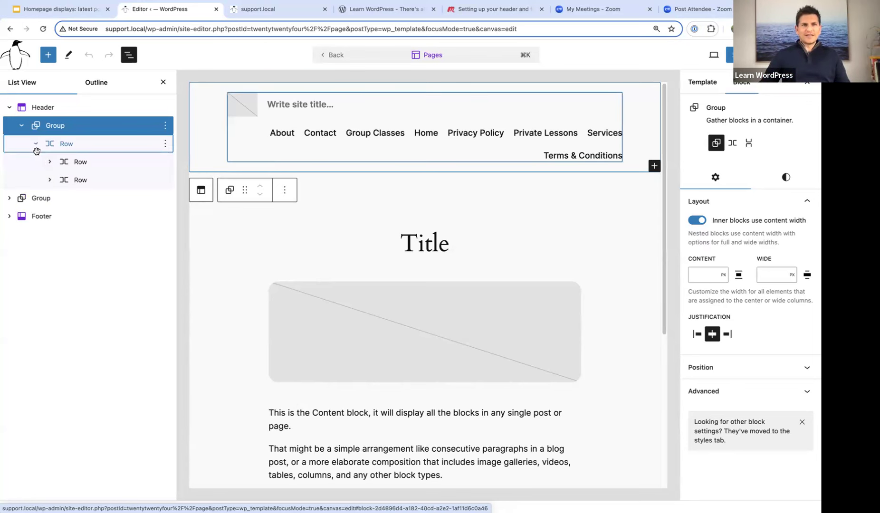
left_click(50, 162)
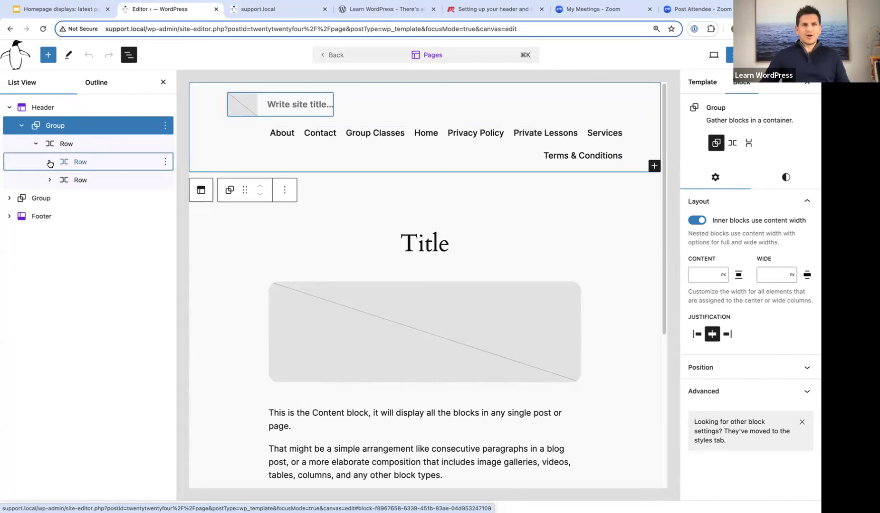
left_click(49, 216)
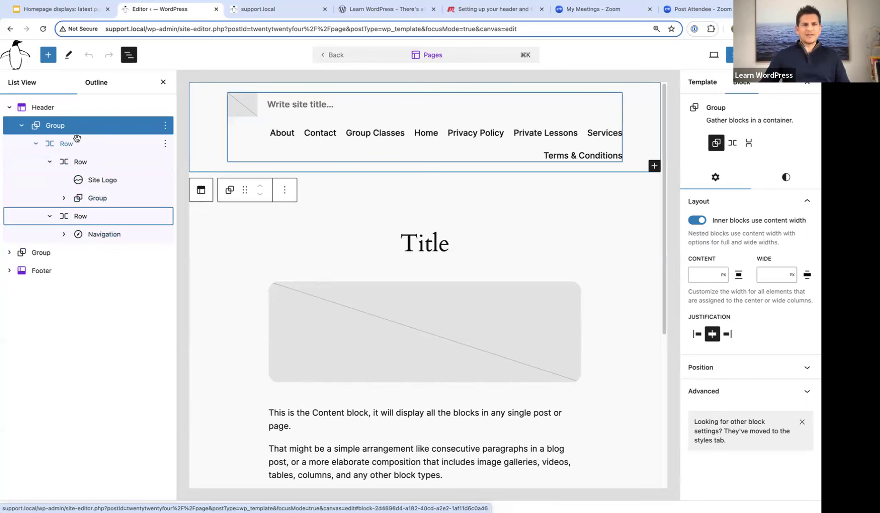
Step: Convert the automatic page list in the header's Navigation block into individually editable page links
left_click(97, 235)
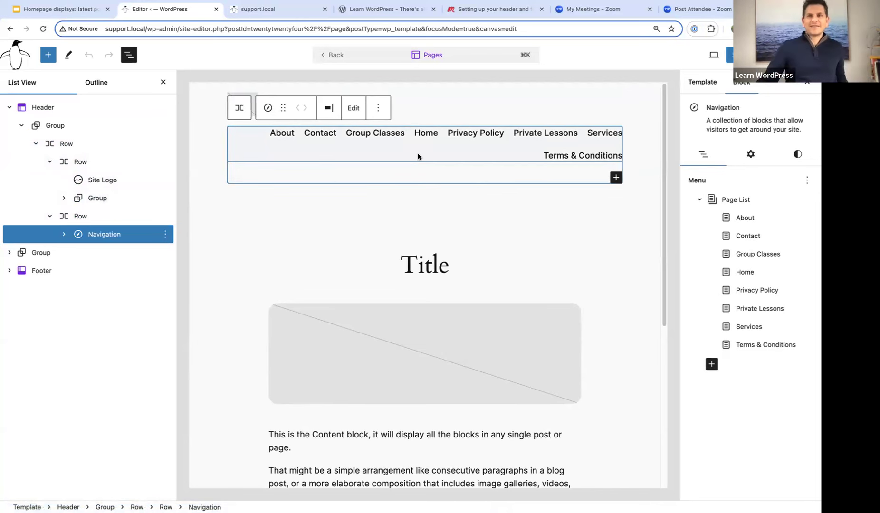
left_click(426, 135)
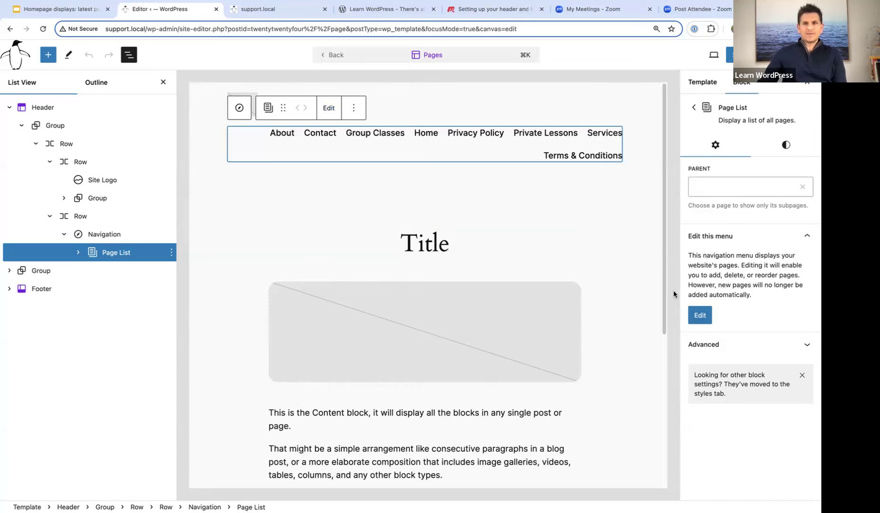
left_click(700, 316)
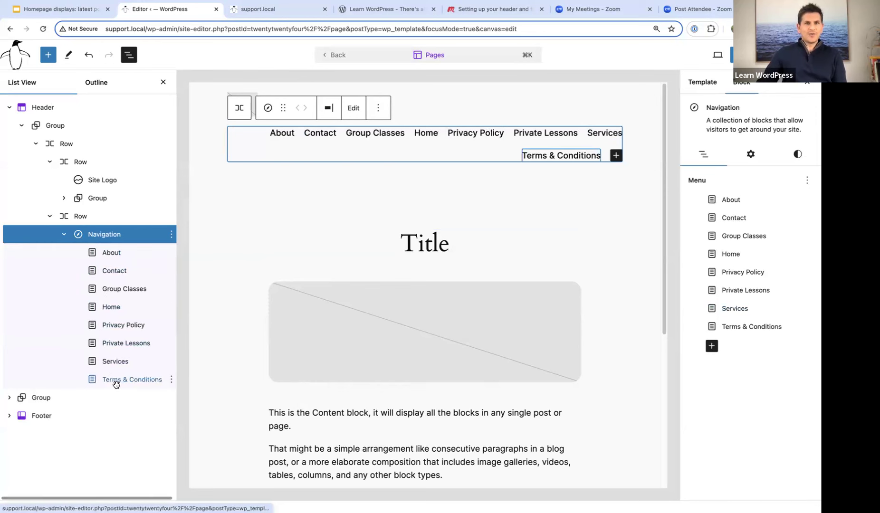
Step: Inspect the About link and try moving the Contact link one place along the header navigation and back
left_click(113, 253)
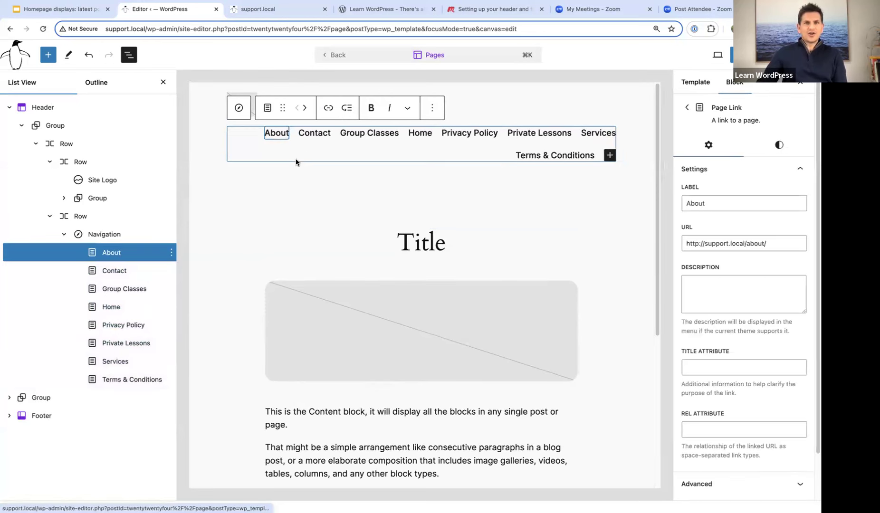
left_click(318, 133)
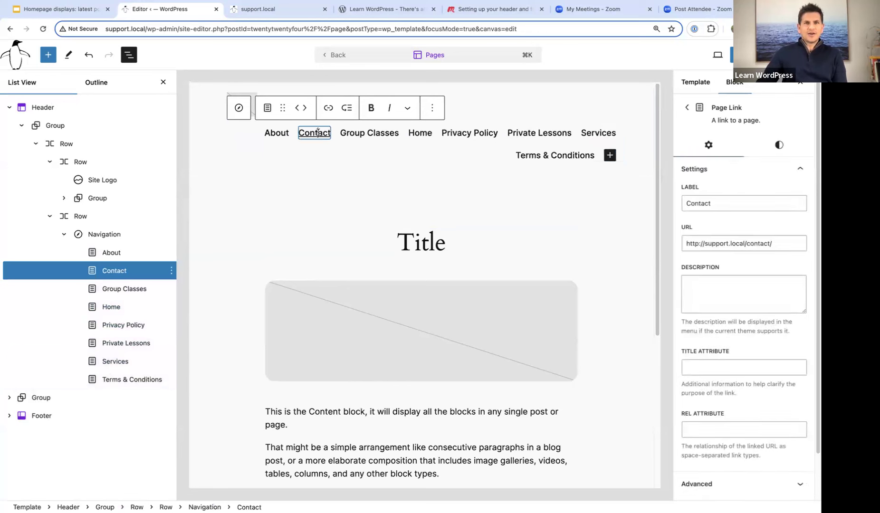
left_click(304, 109)
left_click(297, 108)
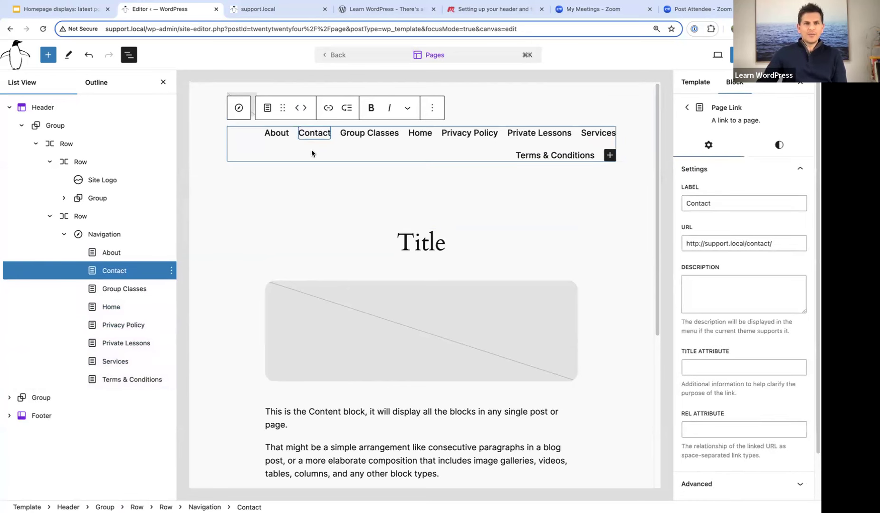
Step: Examine the individual page links in the Navigation block and the block options of the Group Classes link
left_click(104, 236)
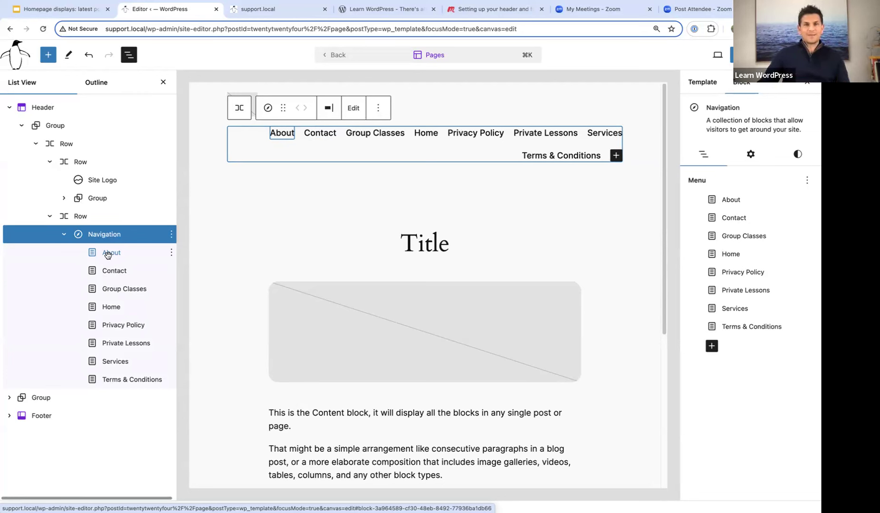
left_click(108, 253)
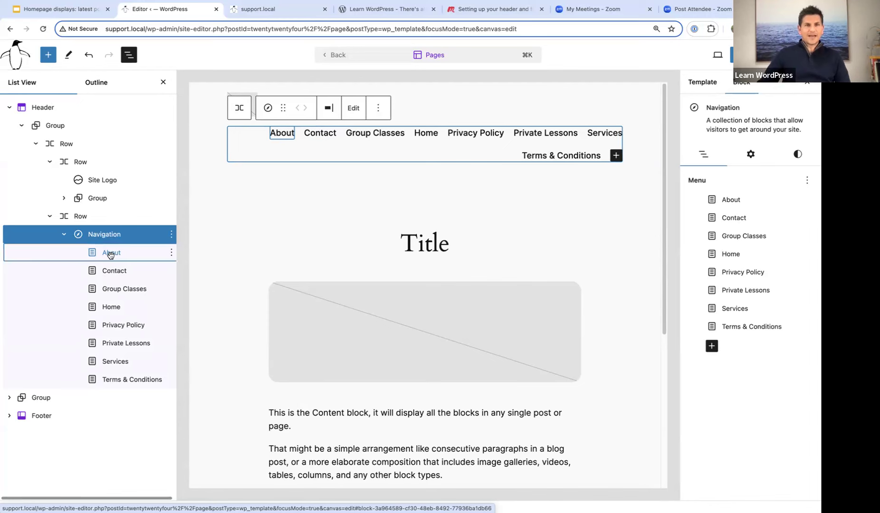
left_click(121, 272)
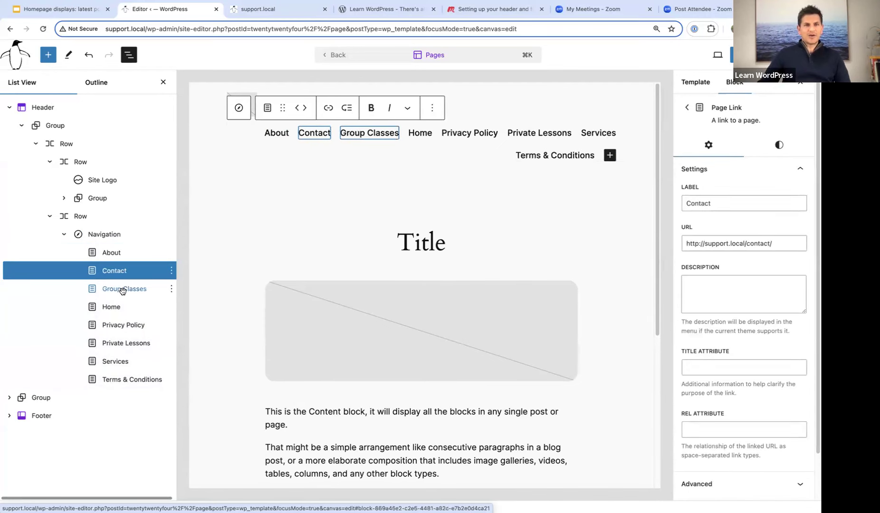
left_click(171, 289)
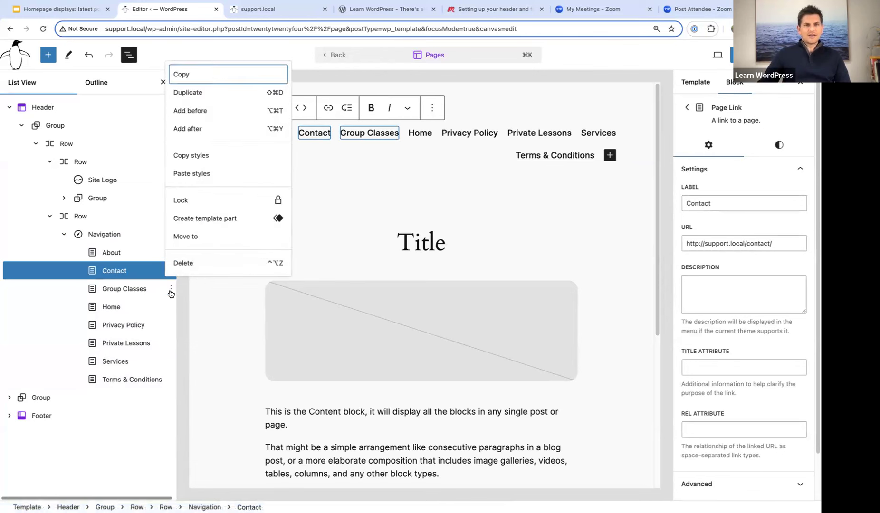
left_click(138, 288)
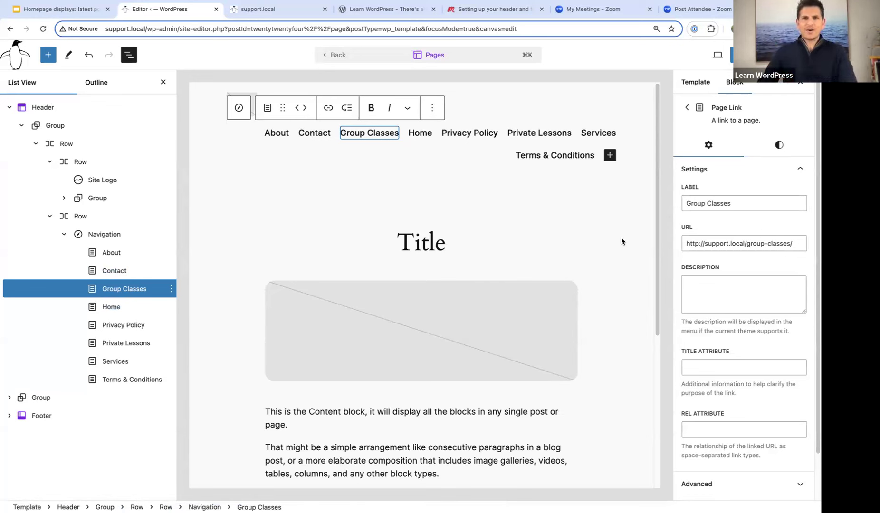
Step: Remove the Group Classes, Privacy Policy, Private Lessons and Terms & Conditions links from the header's Navigation block
left_click(103, 234)
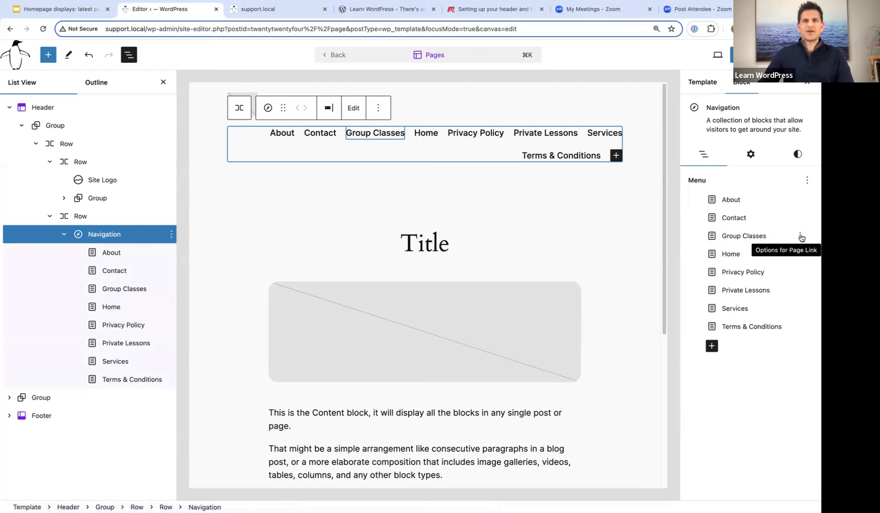
left_click(801, 236)
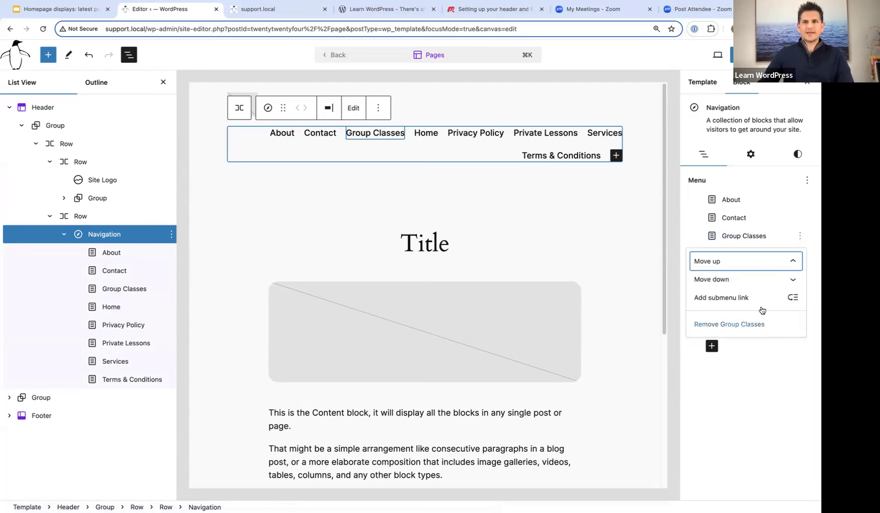
left_click(745, 325)
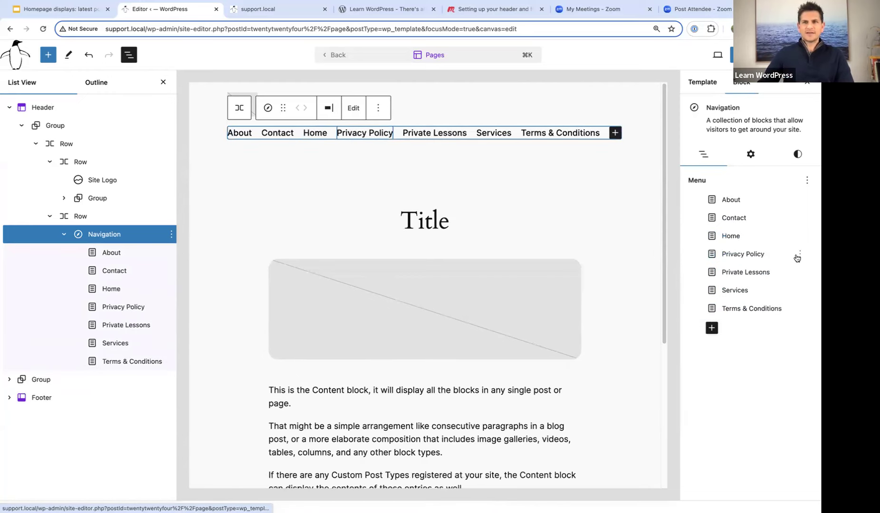
left_click(800, 255)
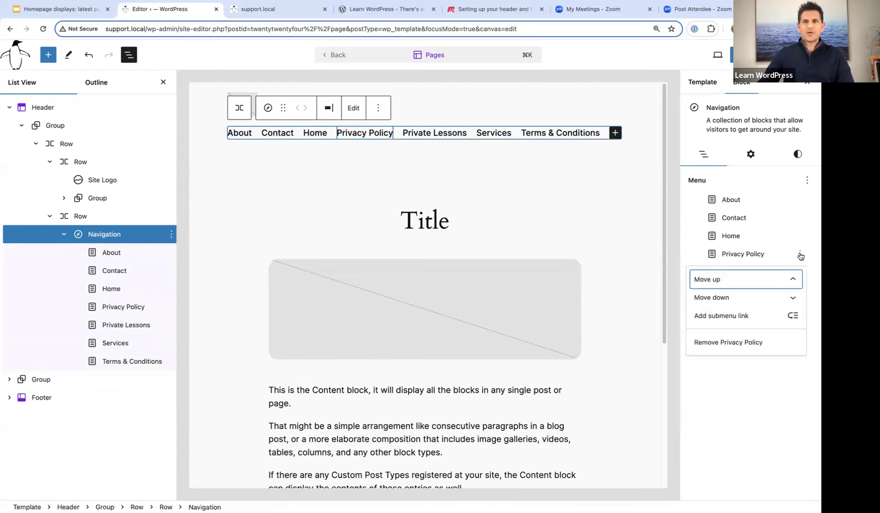
left_click(751, 343)
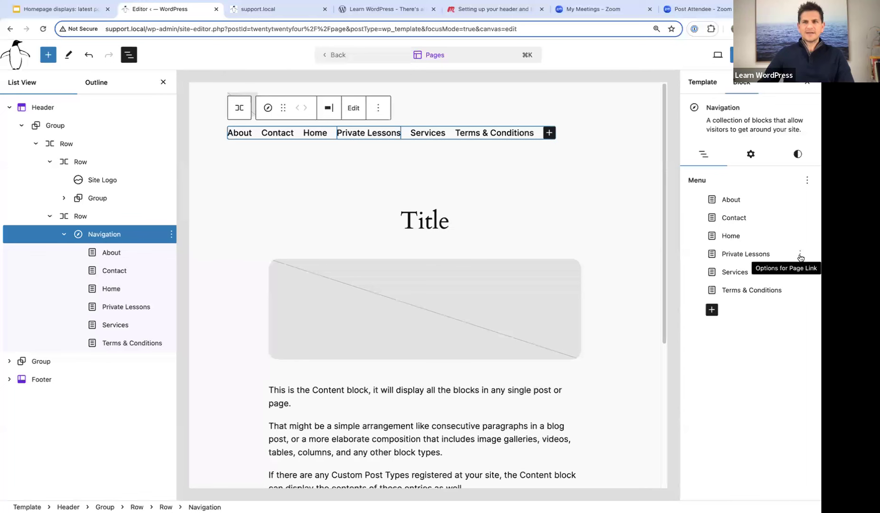
left_click(800, 257)
left_click(745, 343)
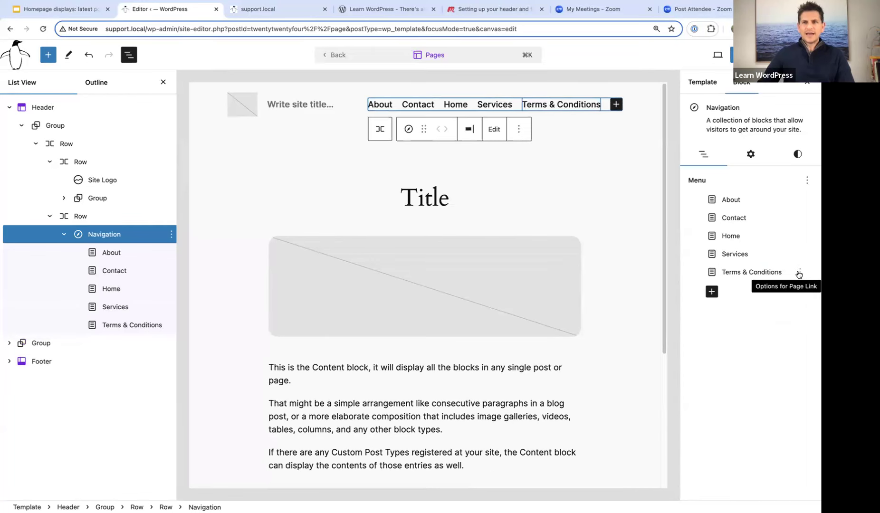
left_click(801, 274)
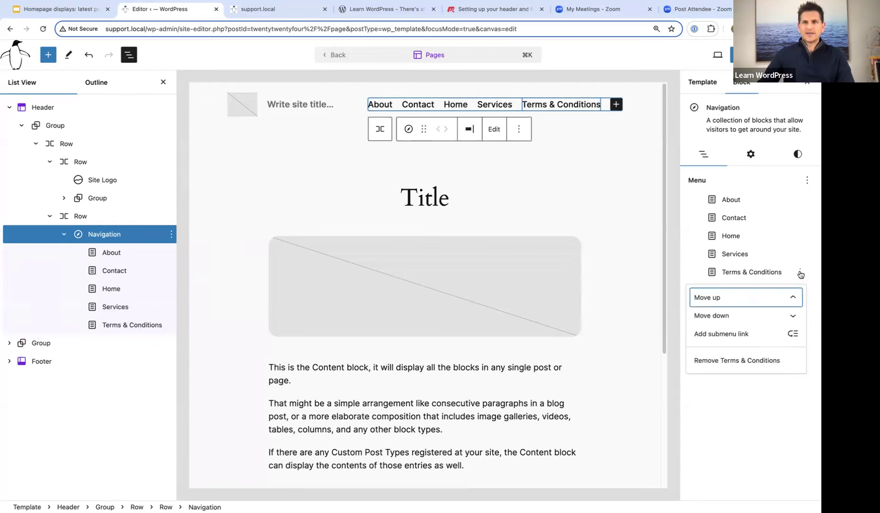
left_click(759, 361)
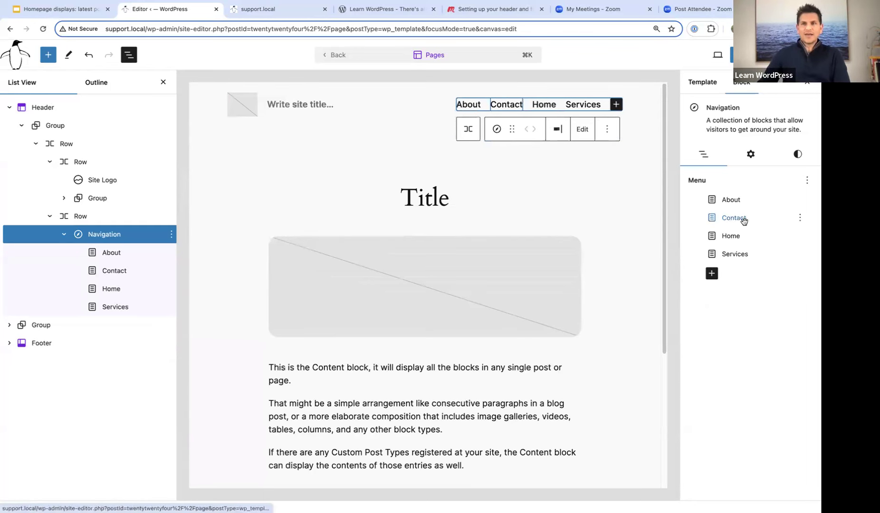
Step: Reorder the page links in the header navigation to Home, Services, About, Contact
left_click_drag(740, 223, 736, 242)
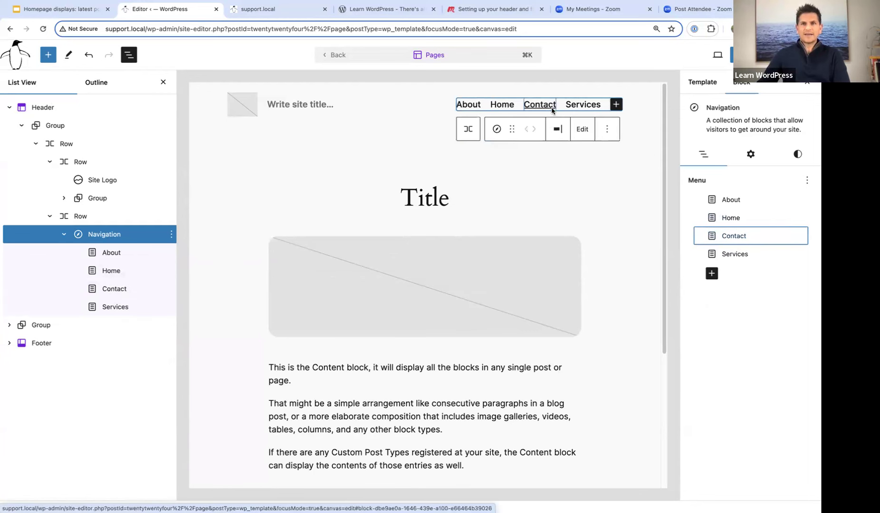
left_click(539, 105)
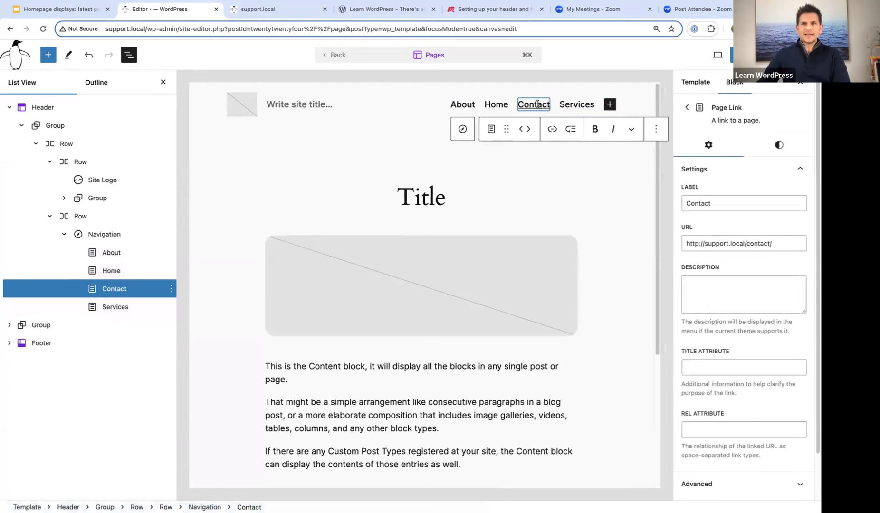
left_click(521, 132)
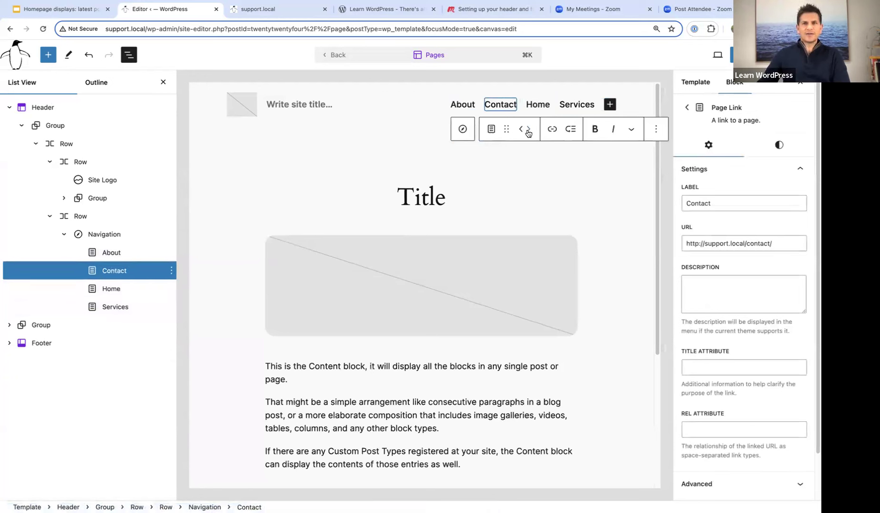
left_click(528, 133)
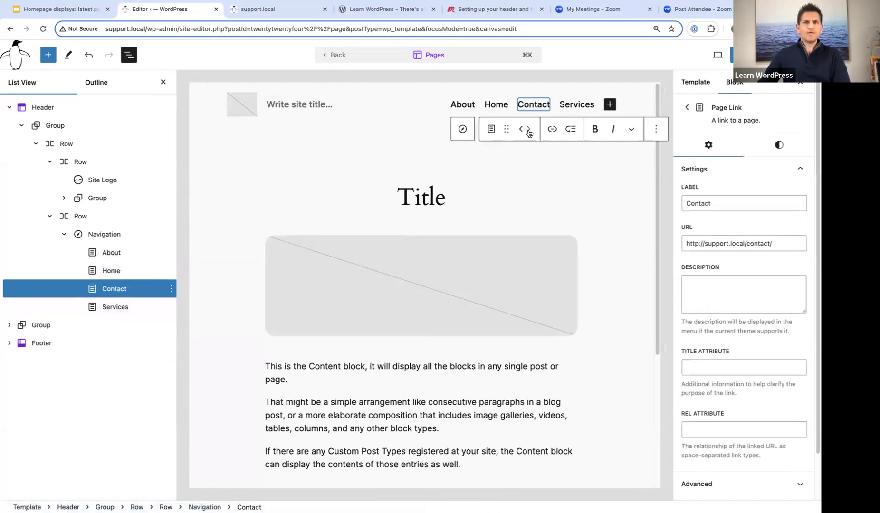
left_click(529, 133)
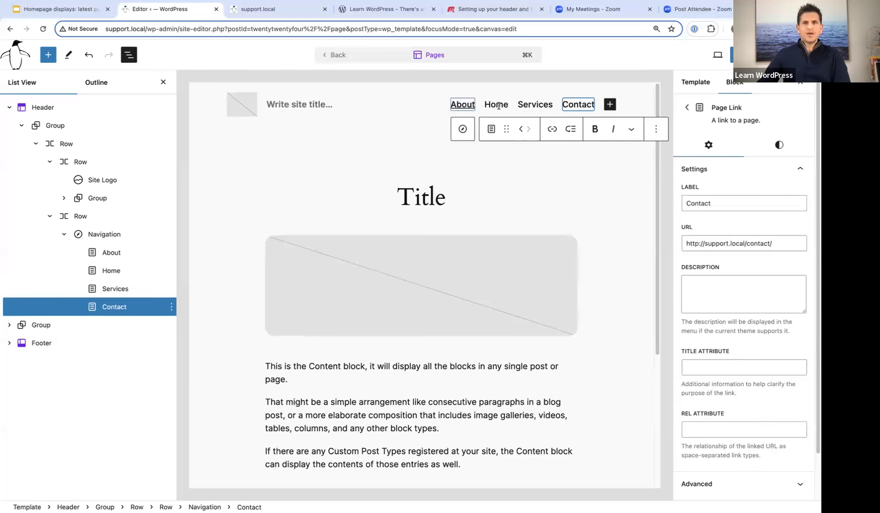
left_click(498, 105)
left_click(522, 130)
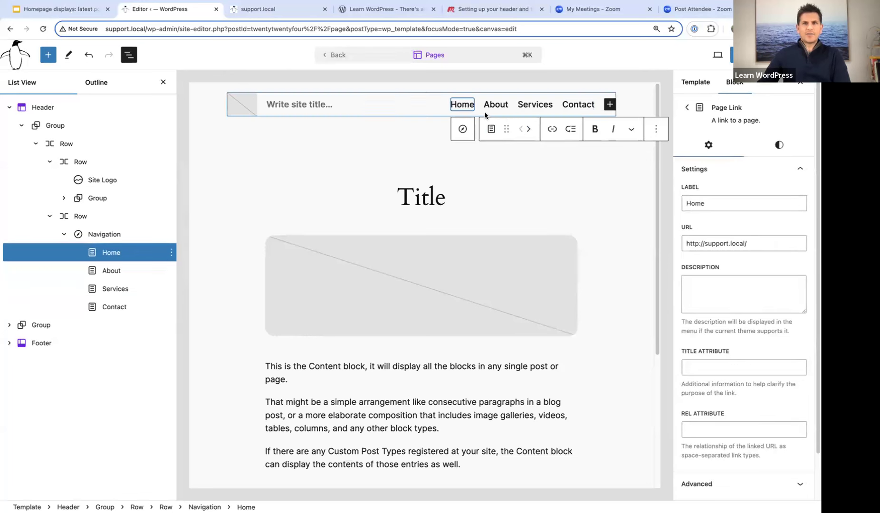
left_click(535, 105)
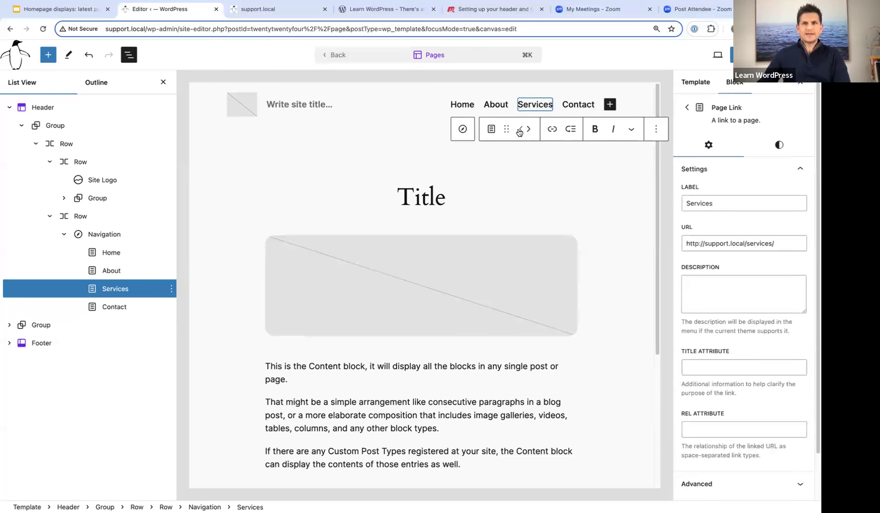
left_click(522, 131)
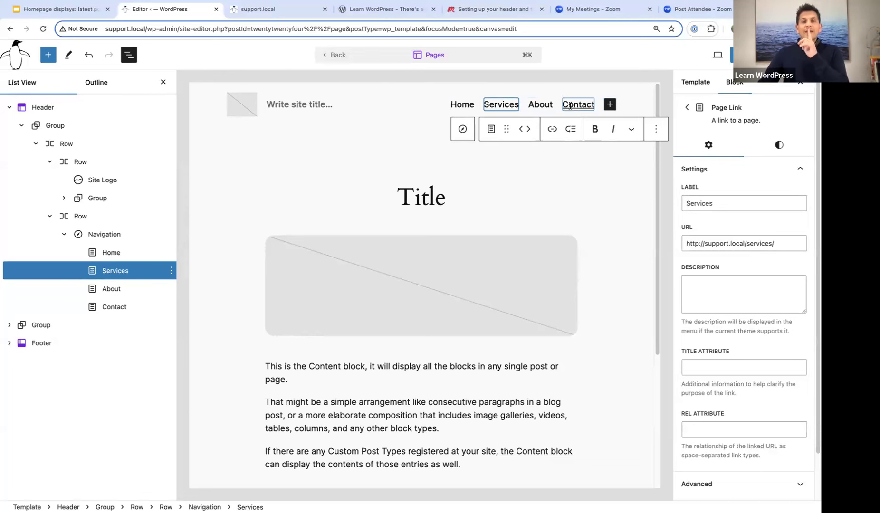
Step: Delete the Home page link from the header's Navigation block
left_click(113, 254)
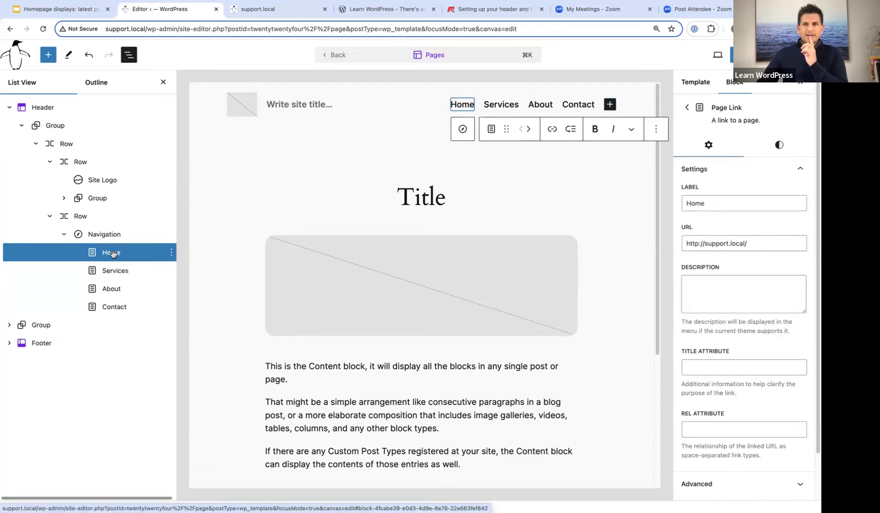
left_click(171, 253)
left_click(185, 468)
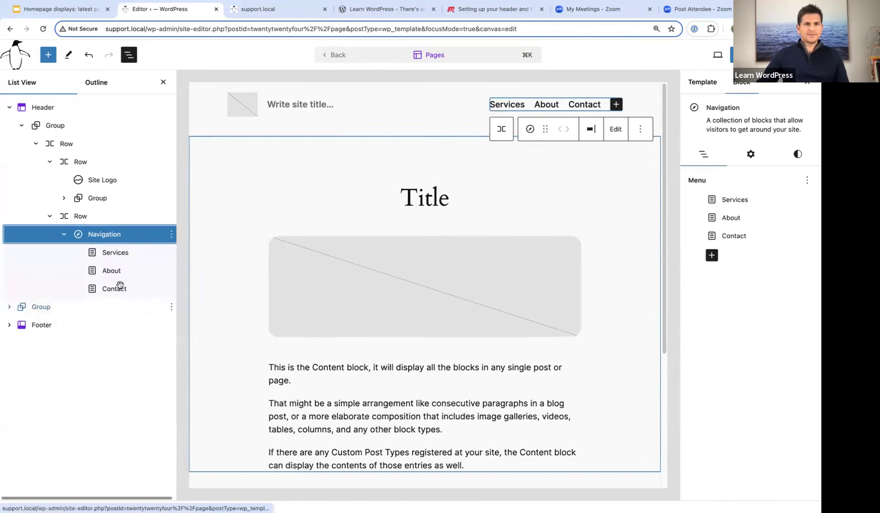
Step: Add a Home Link block to the header navigation from the full block library and move it to the first position, before Services
left_click(618, 105)
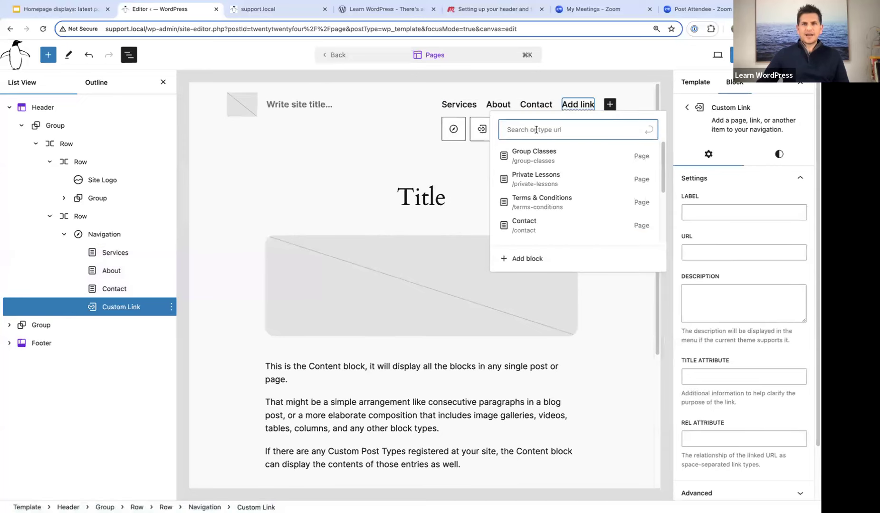
left_click(524, 260)
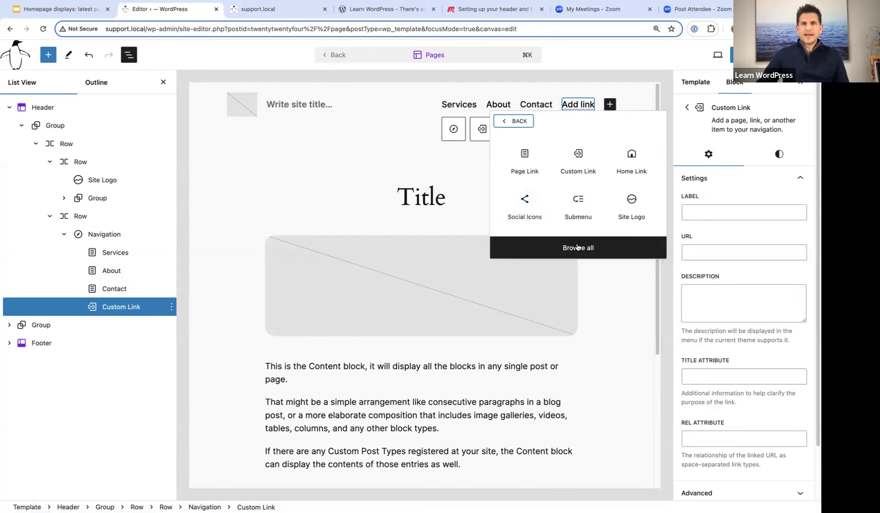
left_click(577, 248)
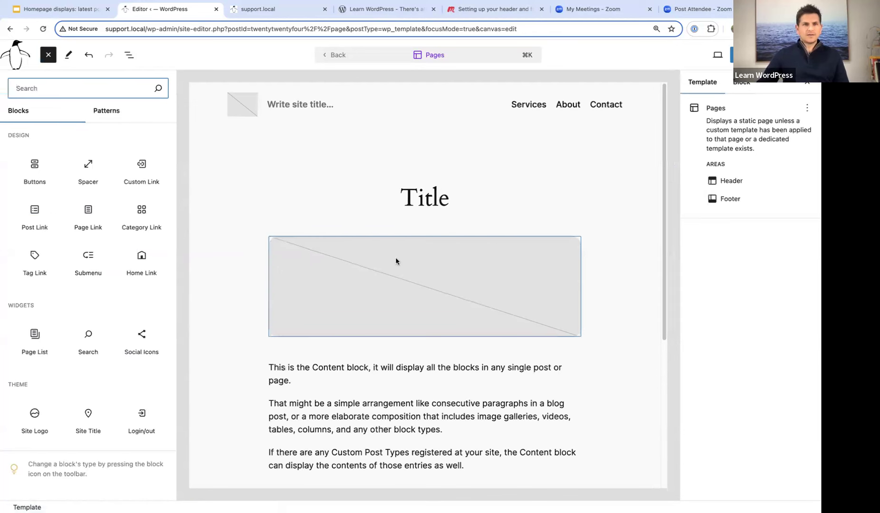
mouse_move(143, 263)
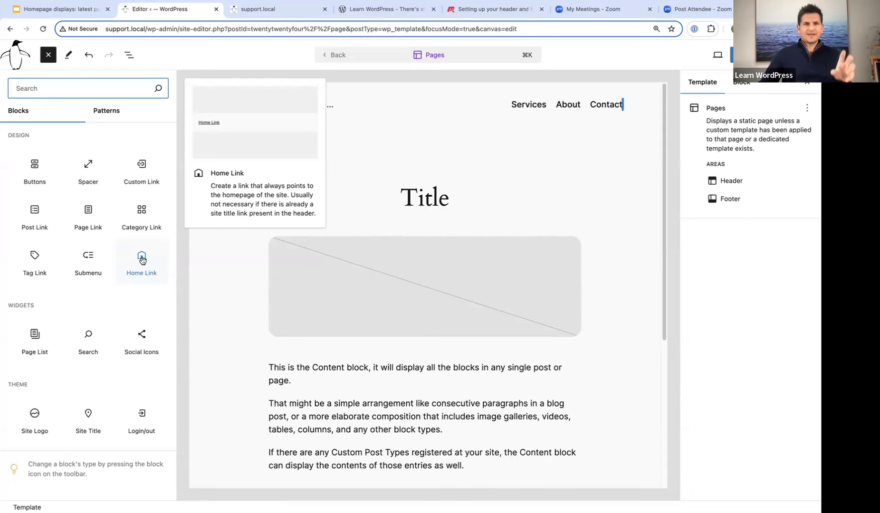
left_click(142, 259)
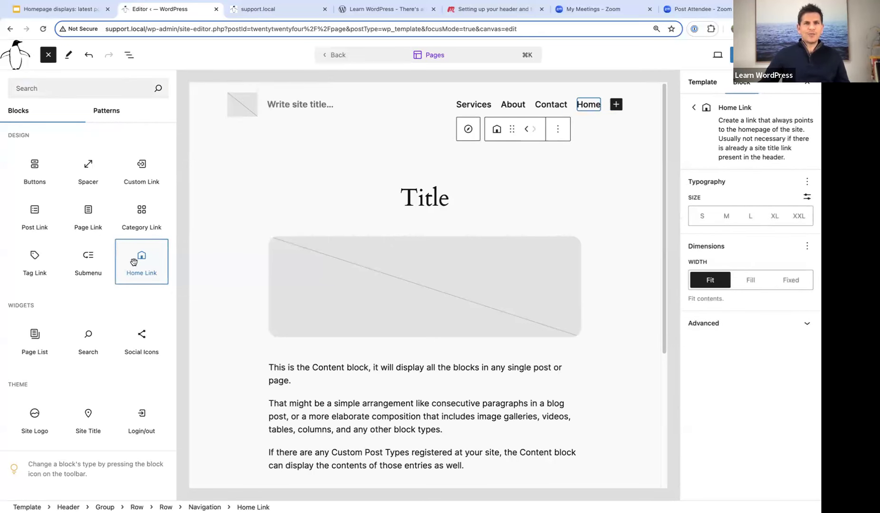
left_click(589, 105)
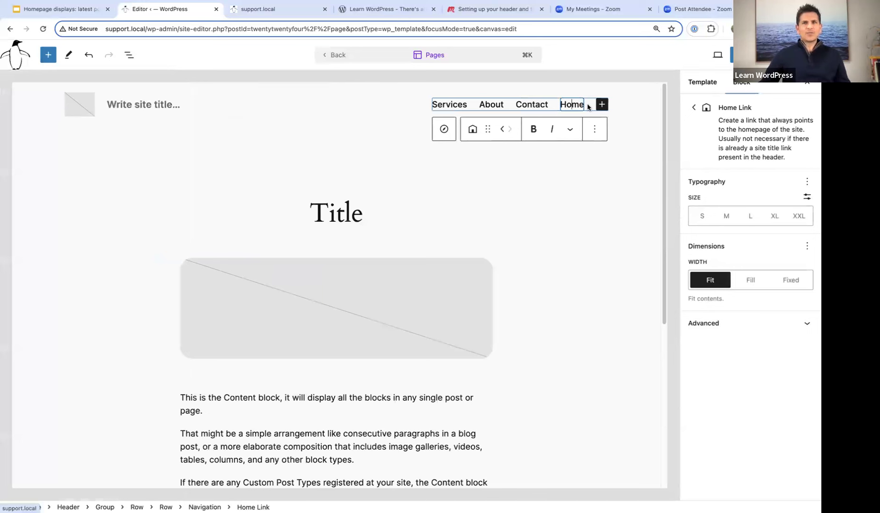
left_click(502, 129)
left_click(502, 129)
left_click(501, 128)
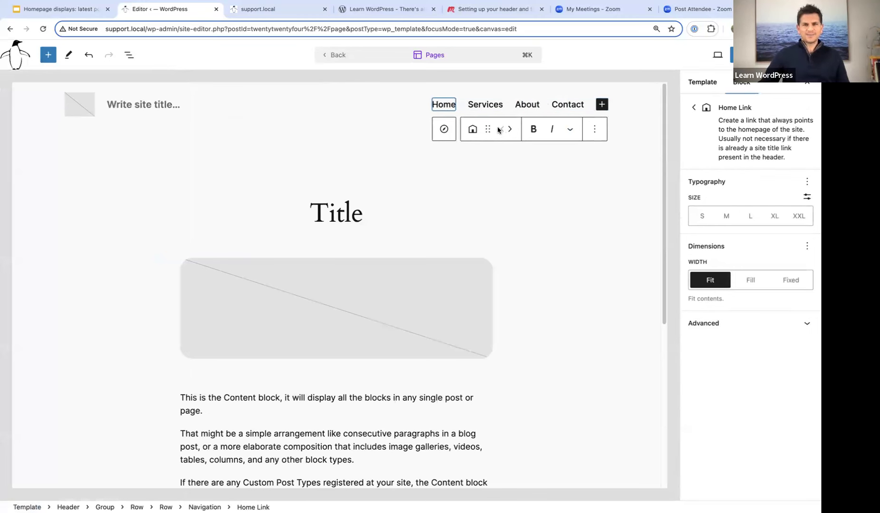
Step: Add the Private Lessons and Group Classes pages as submenu links under Services in the header's Navigation block
left_click(129, 55)
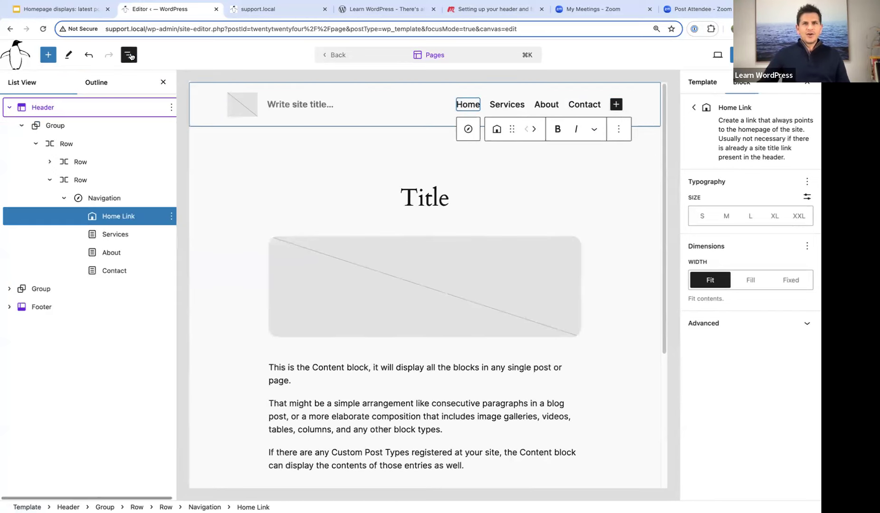
left_click(98, 199)
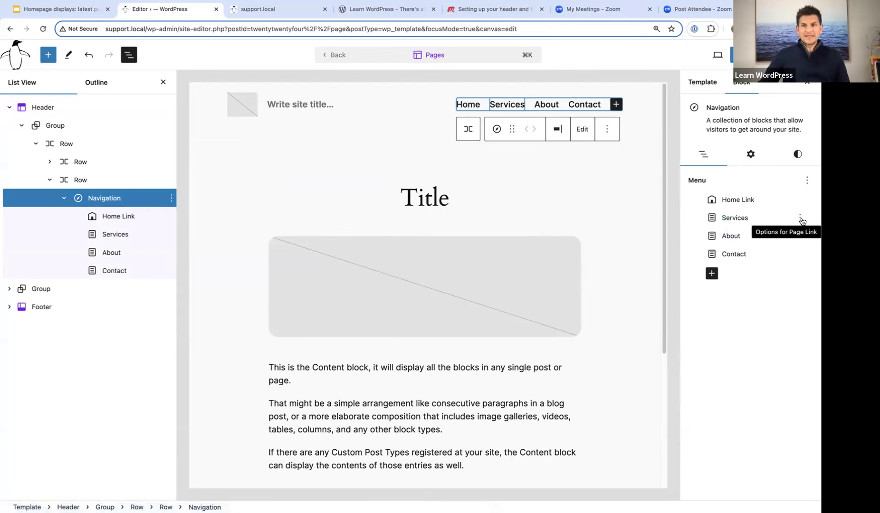
left_click(800, 219)
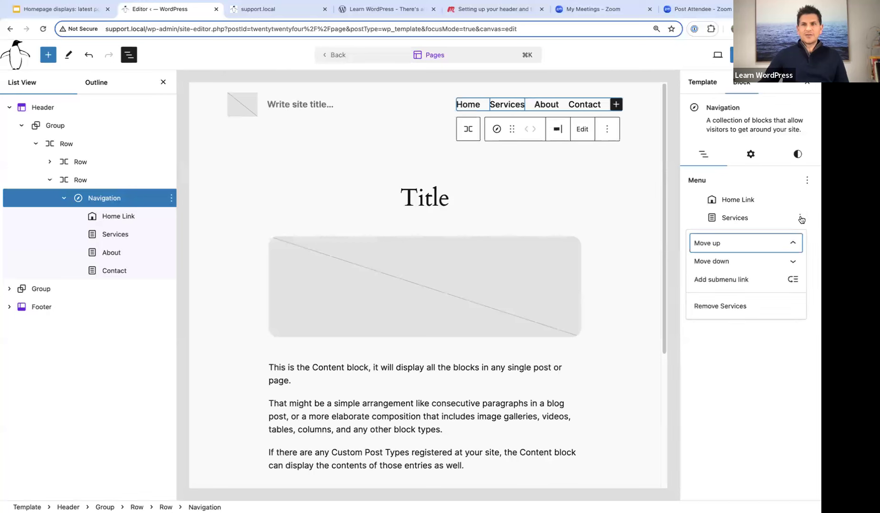
left_click(720, 280)
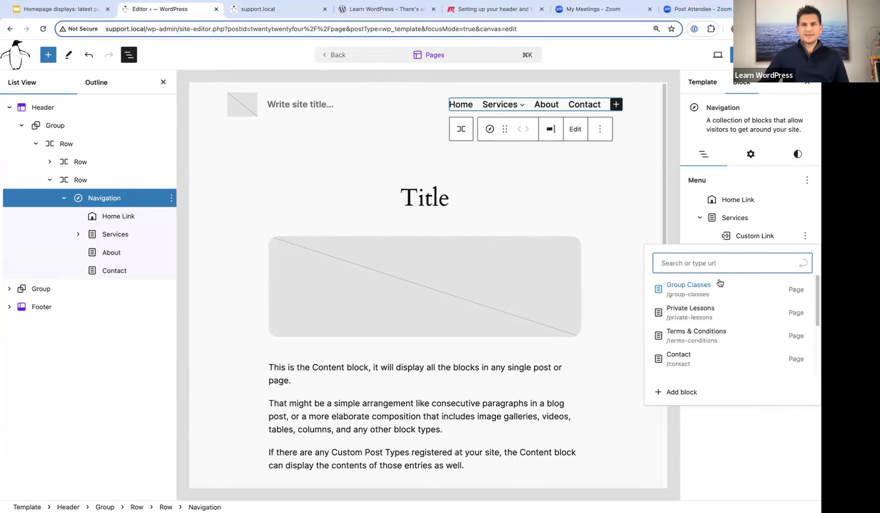
left_click(686, 312)
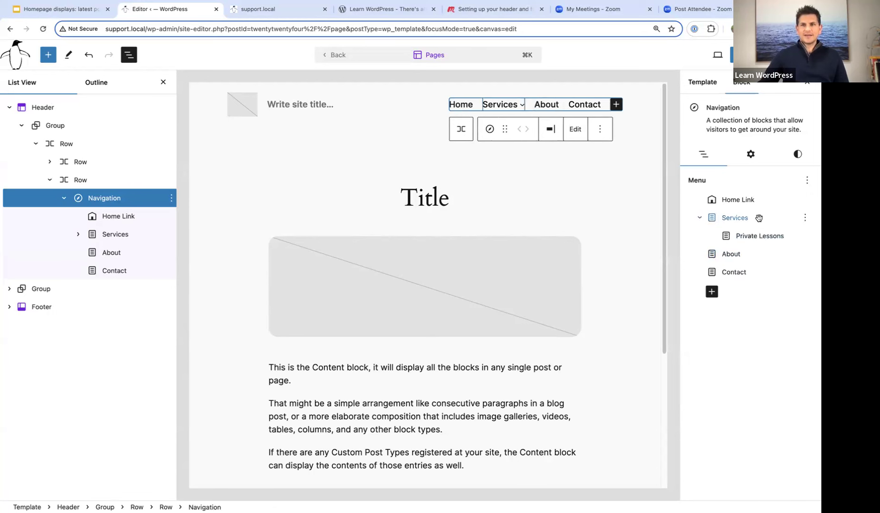
left_click(806, 218)
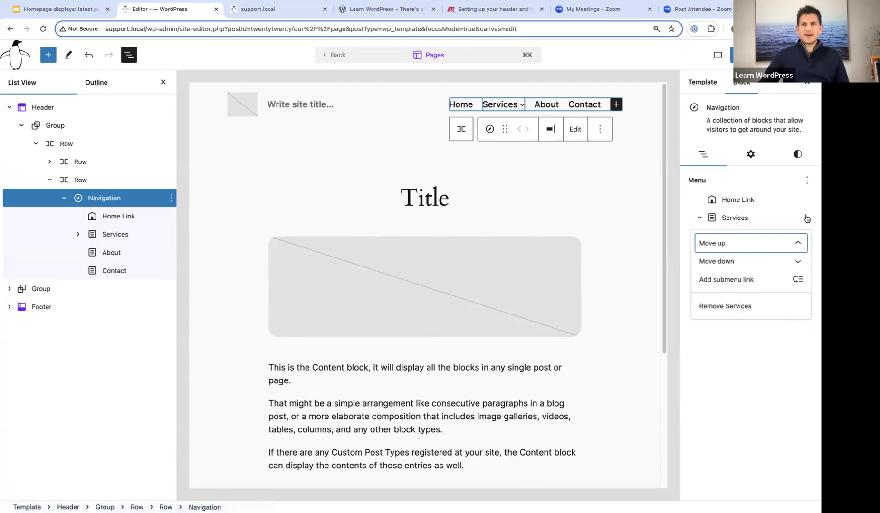
left_click(747, 279)
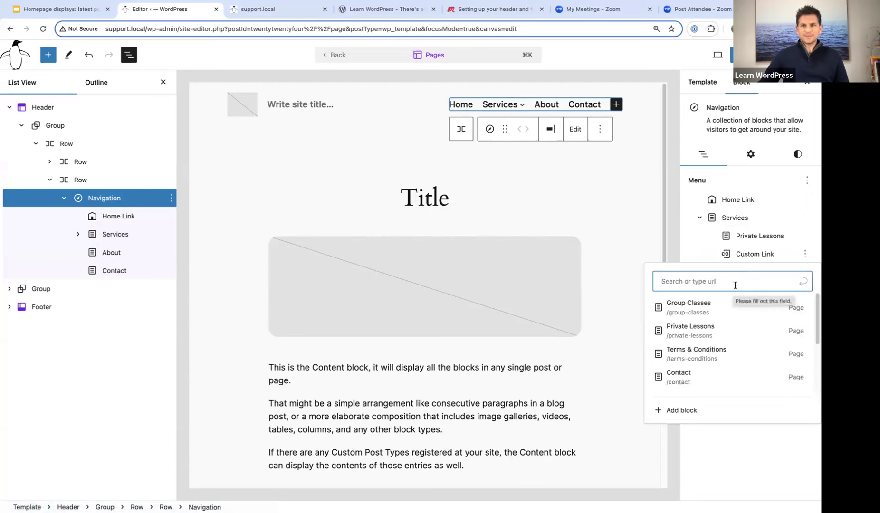
left_click(689, 305)
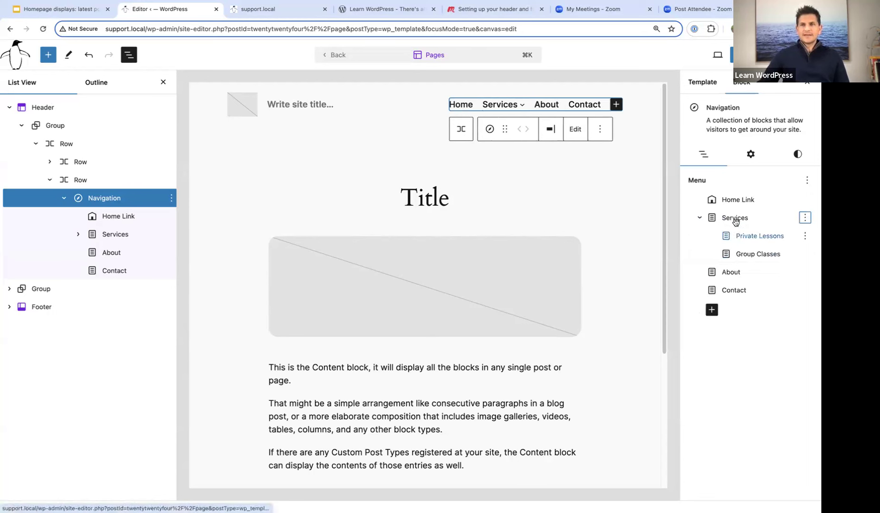
Step: Change the overlay menu icon of the header's Navigation block to the three-line version
left_click(751, 155)
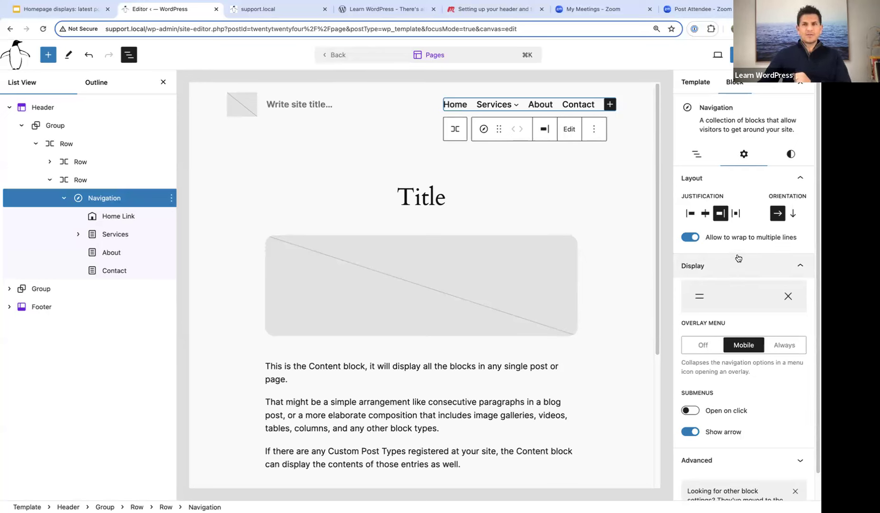
scroll(736, 251, "down", 1)
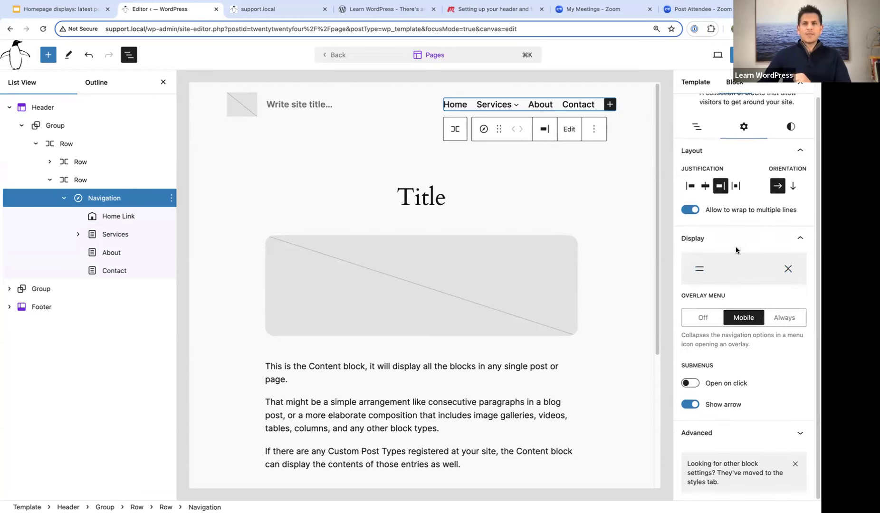
left_click(700, 271)
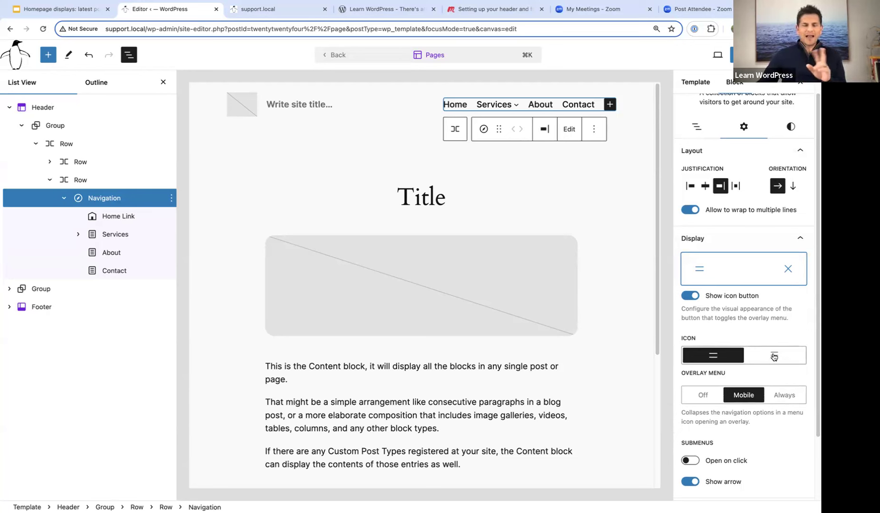
scroll(771, 356, "down", 3)
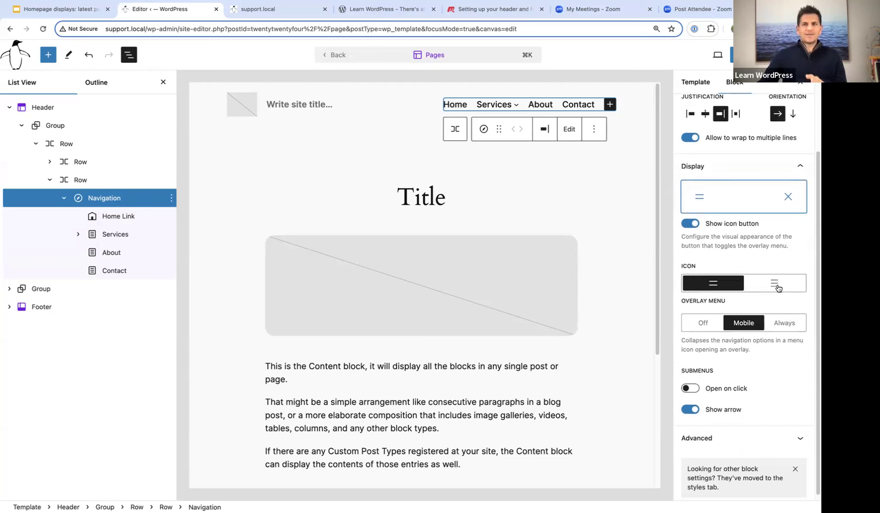
left_click(776, 285)
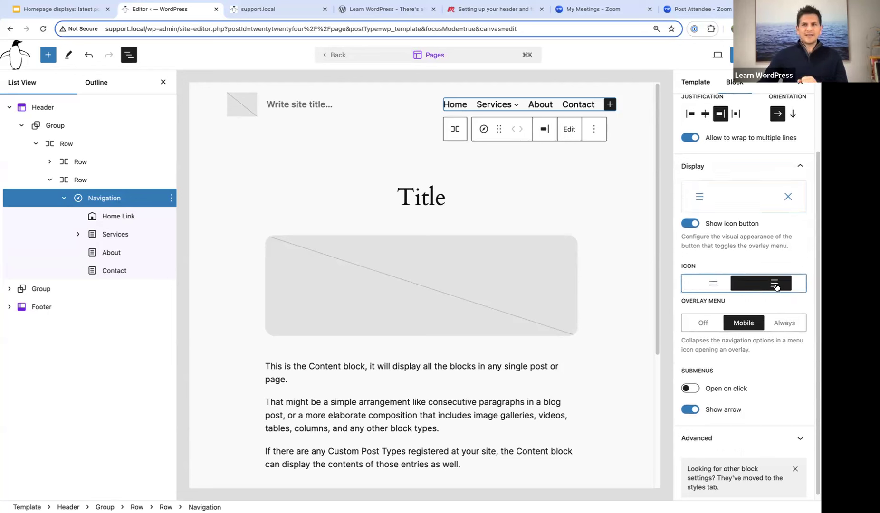
scroll(757, 298, "down", 1)
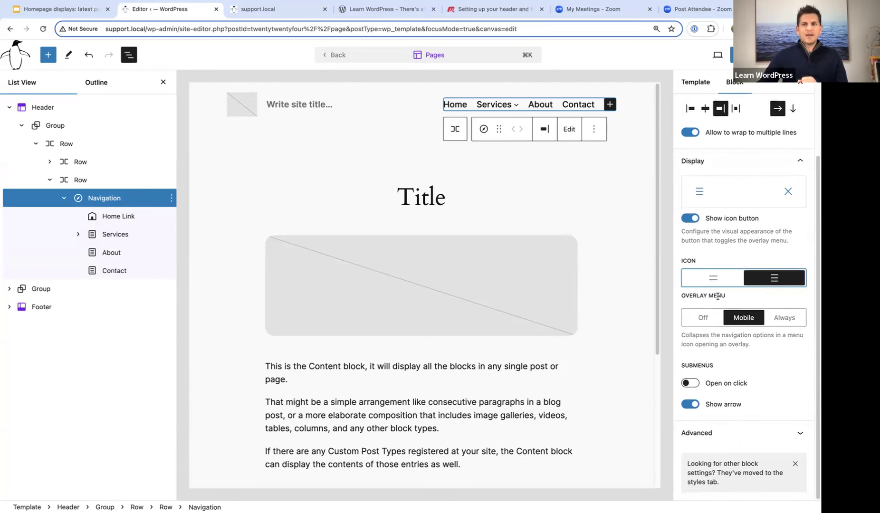
Step: Try the Off and Always overlay menu options on the header's Navigation block, then restore Mobile
left_click(703, 319)
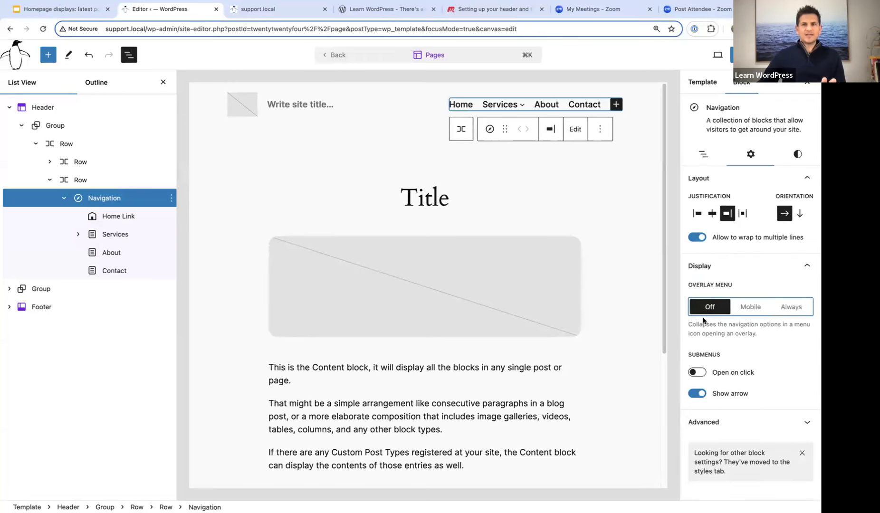
left_click(750, 309)
scroll(743, 328, "down", 3)
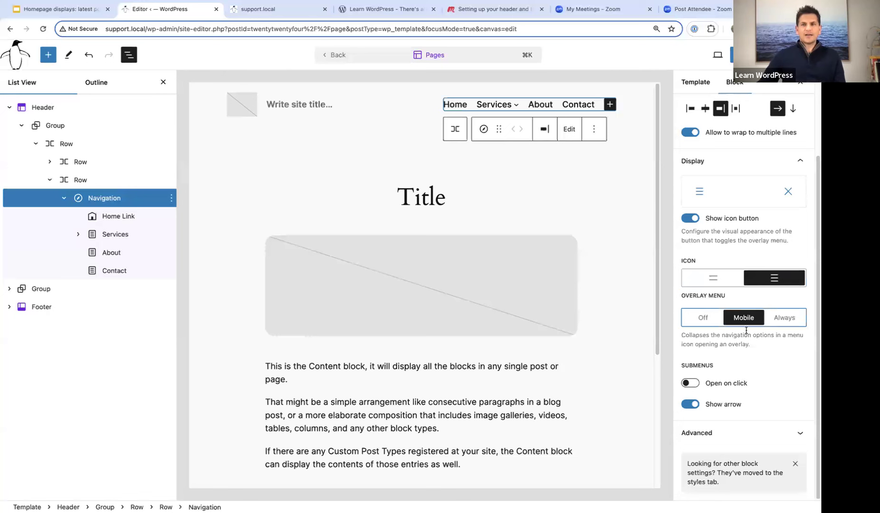
left_click(784, 322)
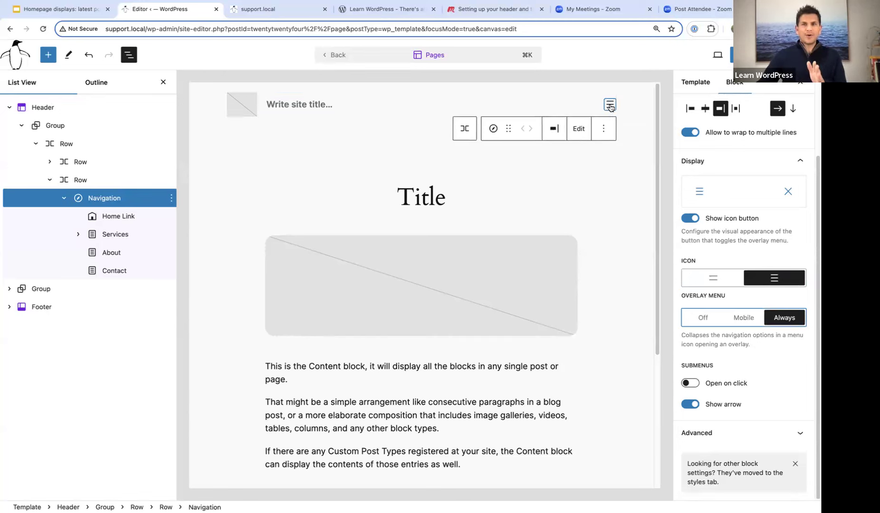
left_click(742, 318)
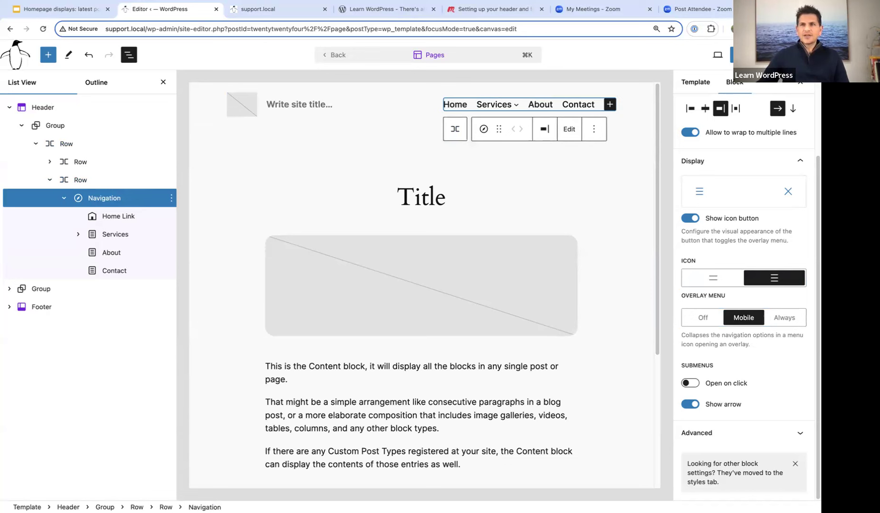
Step: Turn on the editor's Top toolbar view option and bring back the settings for the header's Navigation block
left_click(808, 55)
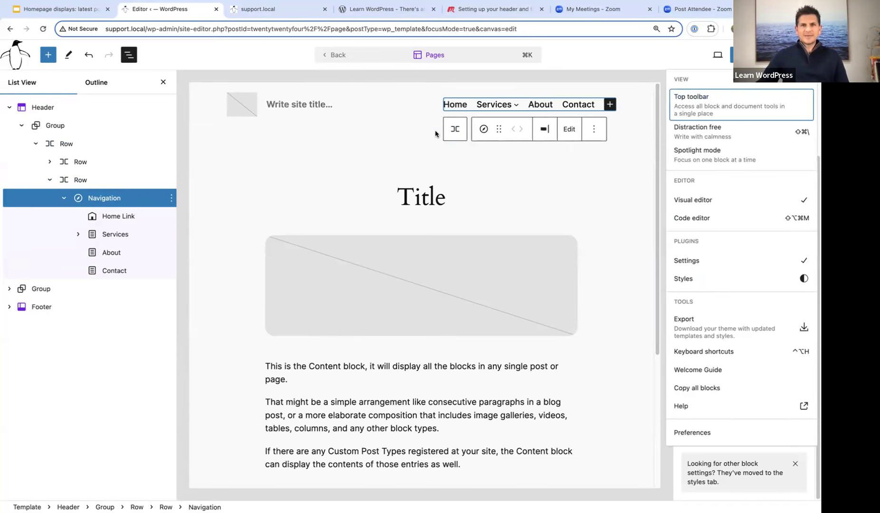
left_click(707, 106)
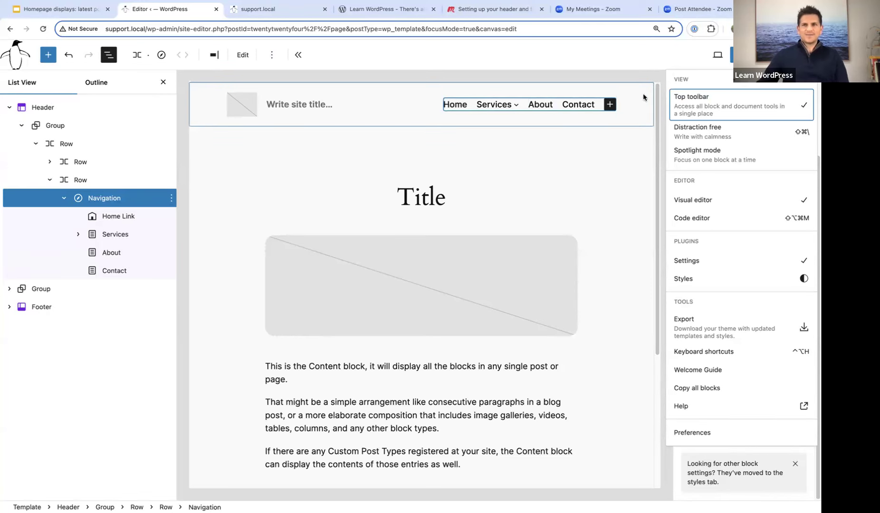
left_click(770, 54)
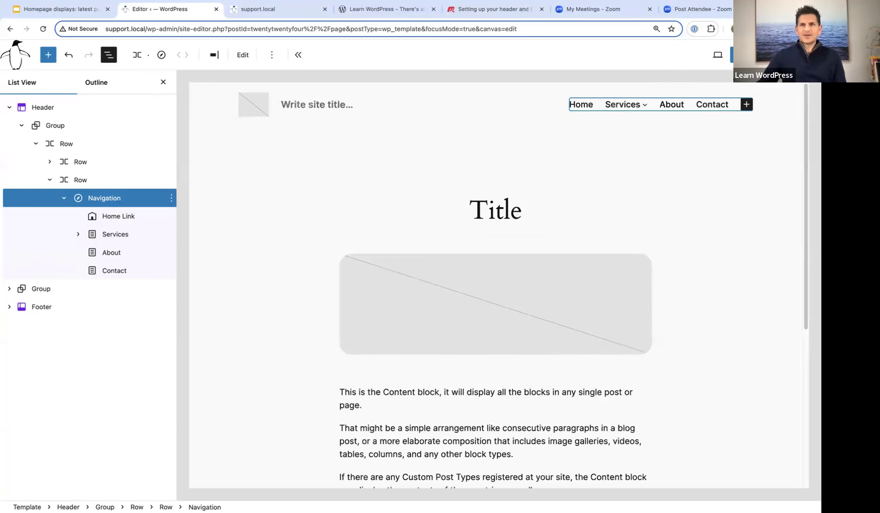
left_click(112, 199)
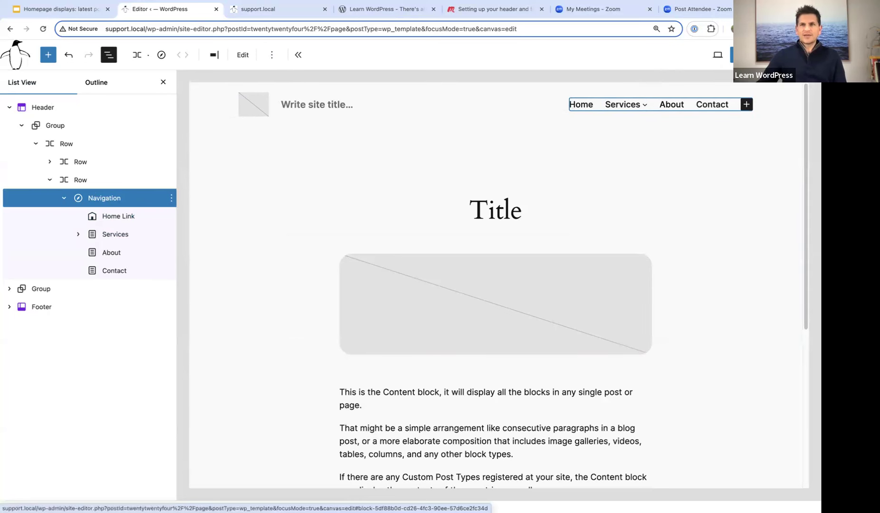
left_click(770, 55)
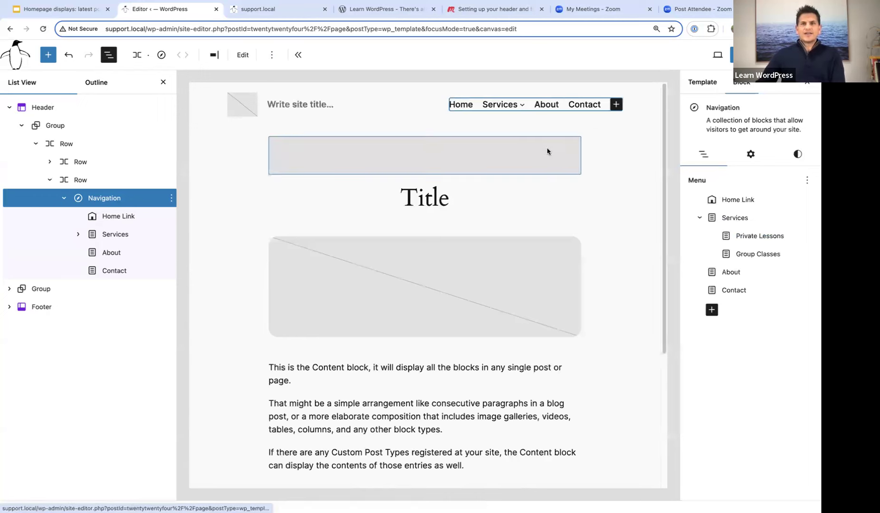
Step: Try switching the Navigation block's submenu options Open on click and Show arrow, restoring each one
mouse_move(505, 103)
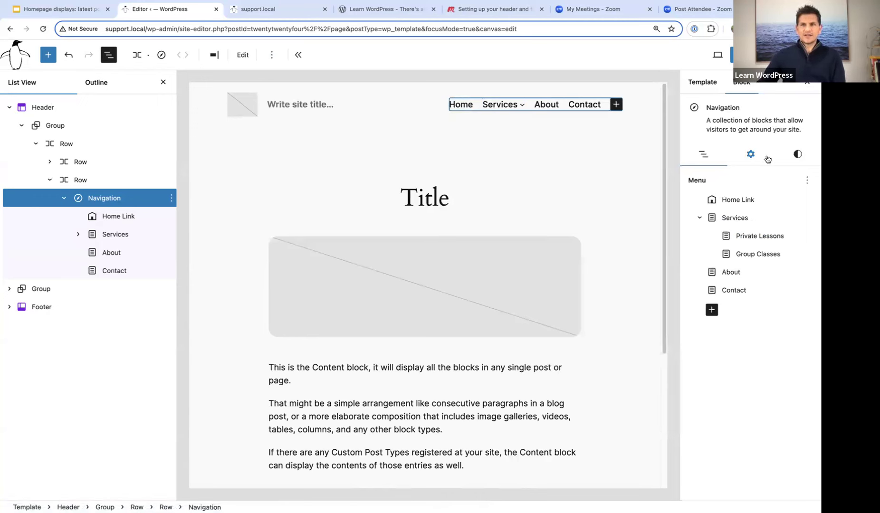
left_click(749, 155)
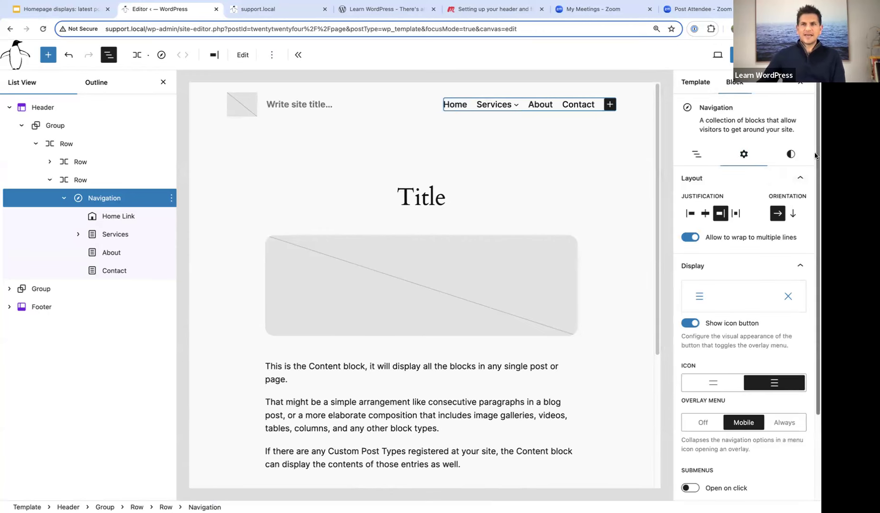
scroll(815, 201, "down", 3)
scroll(815, 201, "down", 3)
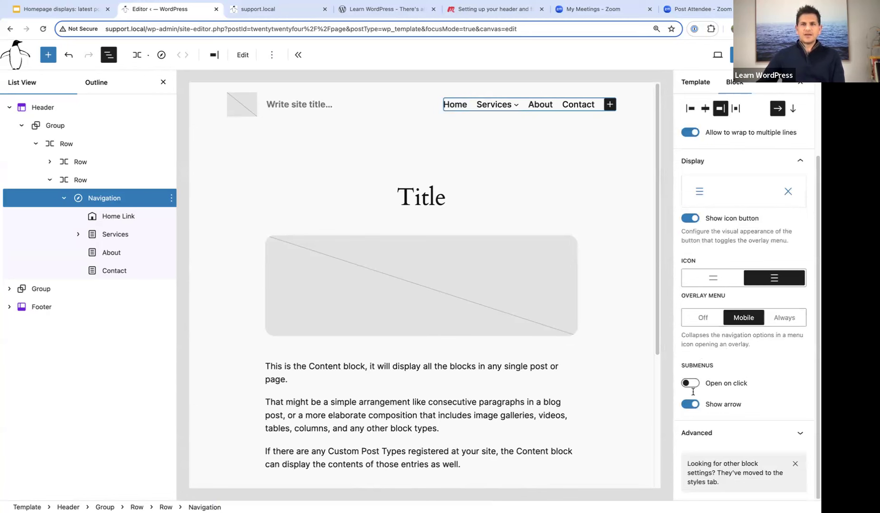
mouse_move(489, 104)
left_click(685, 387)
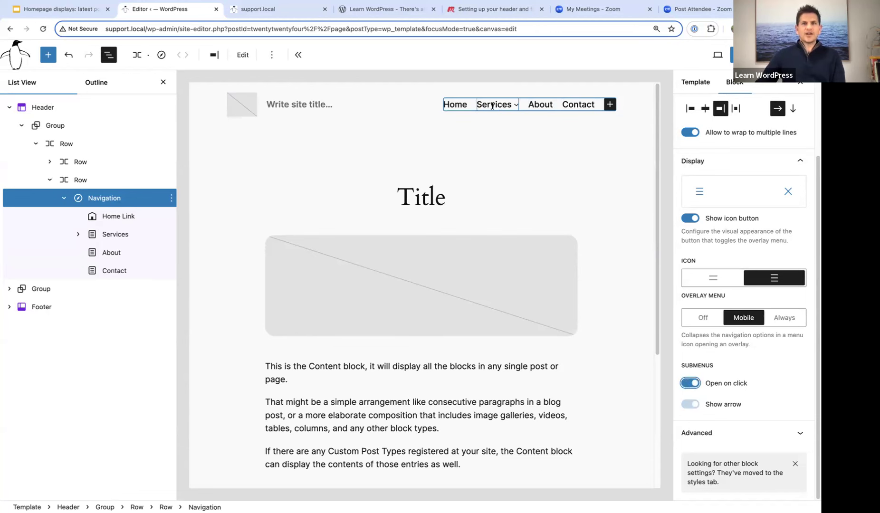
left_click(692, 383)
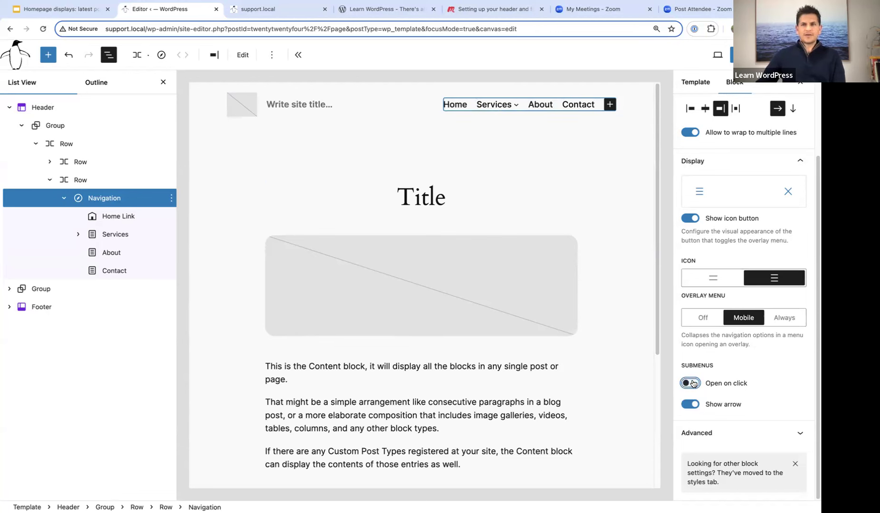
left_click(694, 407)
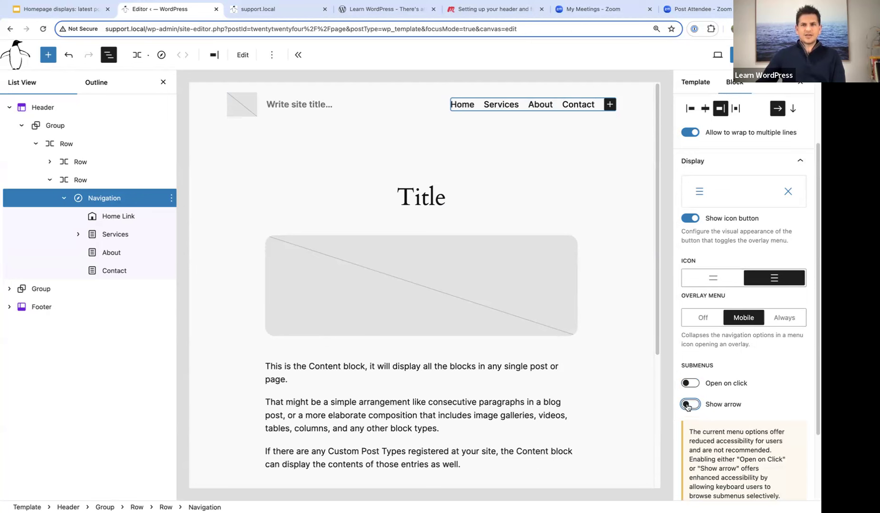
left_click(687, 407)
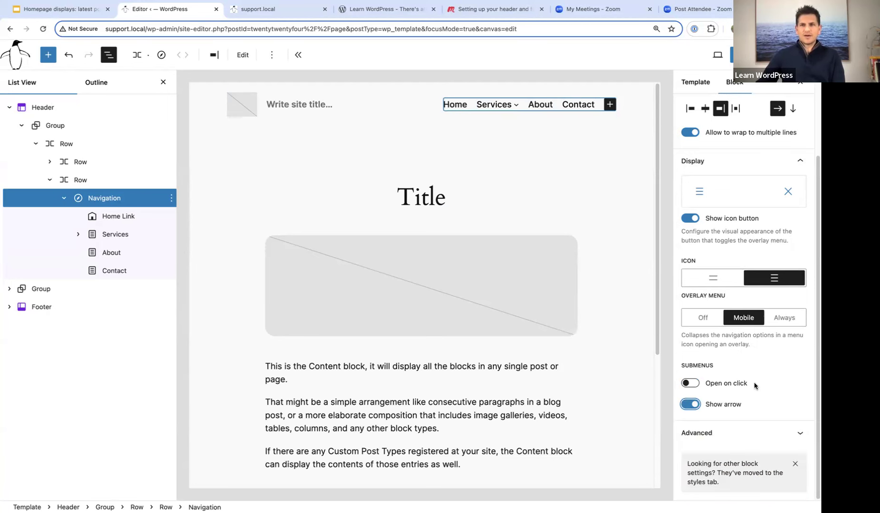
Step: Enable Open on click for the submenus of the header's Navigation block
left_click(816, 287)
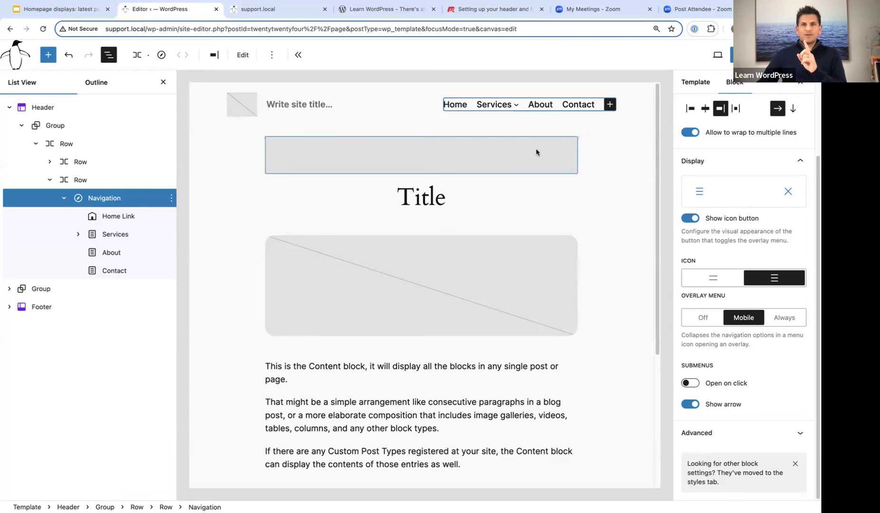
mouse_move(496, 103)
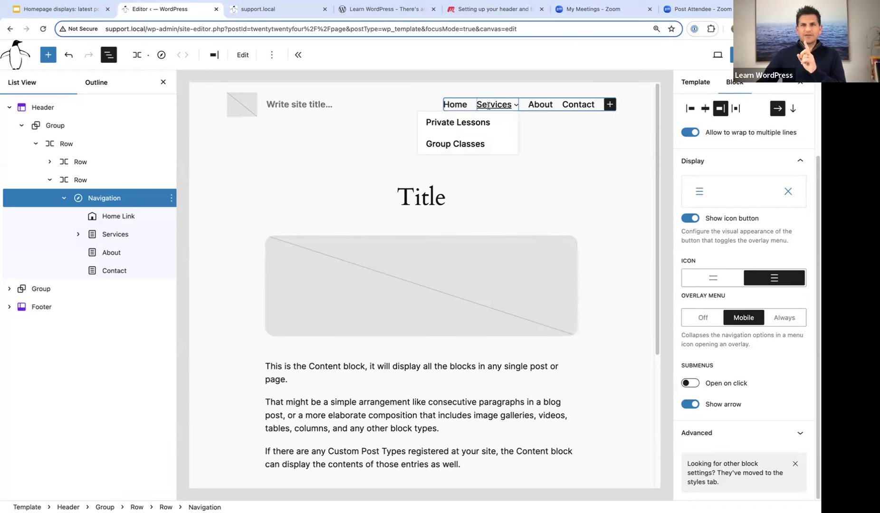
left_click(689, 384)
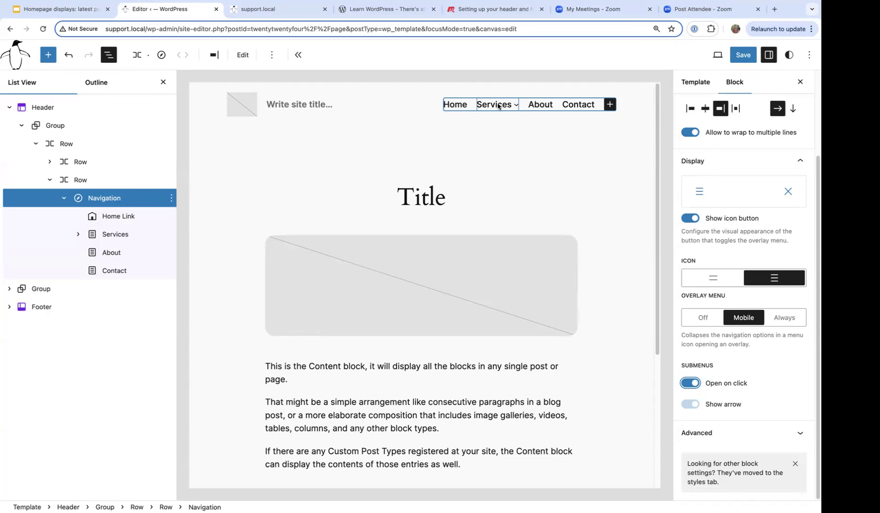
left_click_drag(816, 222, 818, 252)
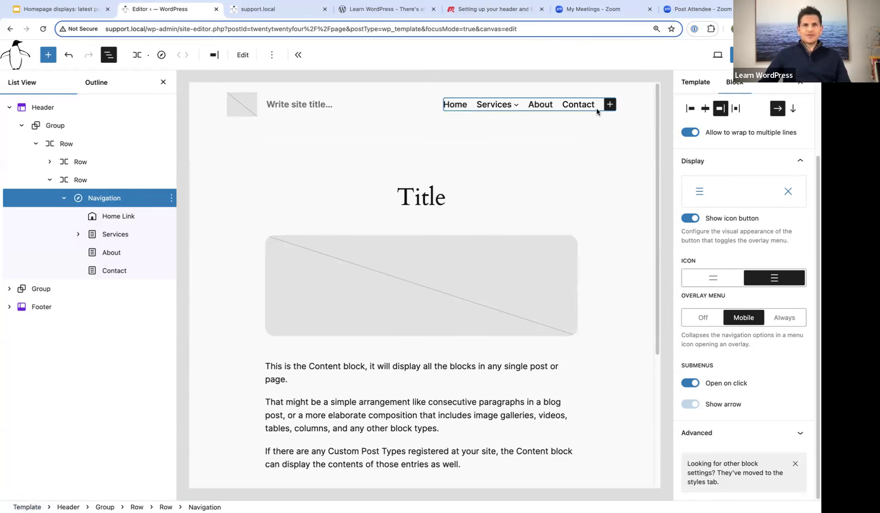
Step: Enter "The Music Room" as the site title in the header
left_click(275, 106)
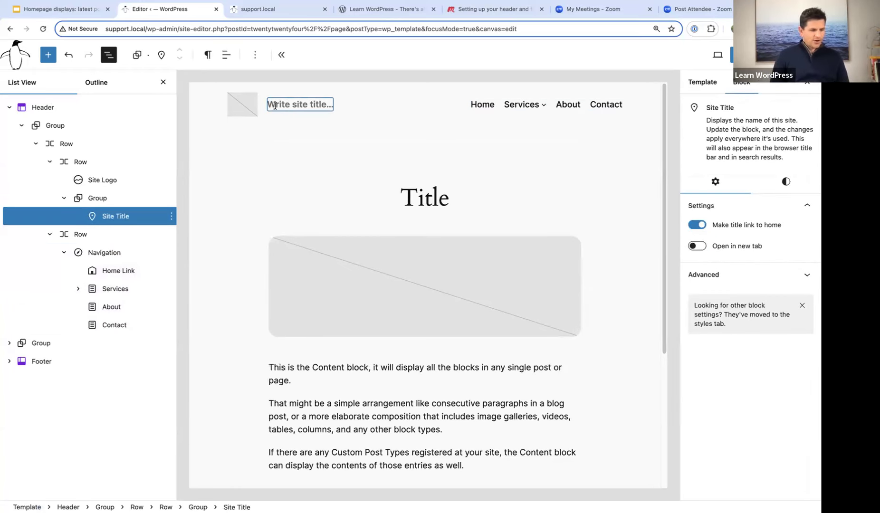
type("The")
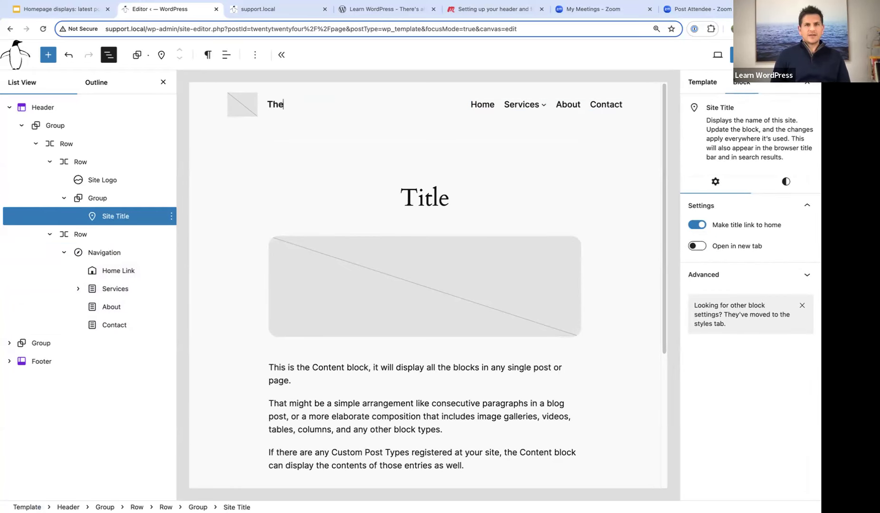
type(" Music R")
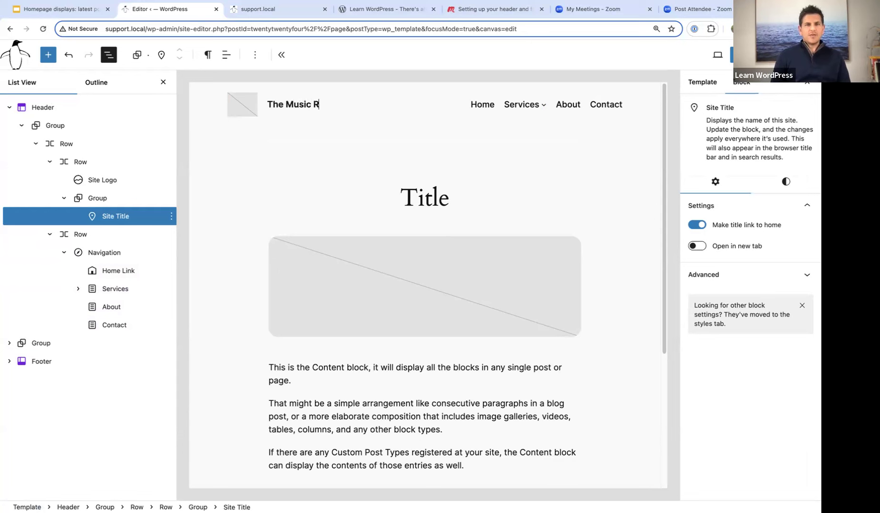
type("oom")
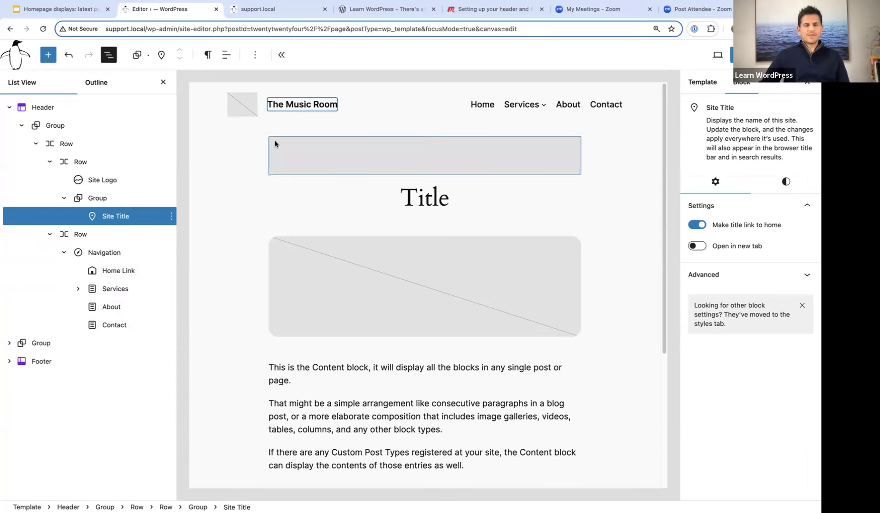
Step: Set the guitar image from the media library as the header's site logo and enlarge it
left_click(240, 106)
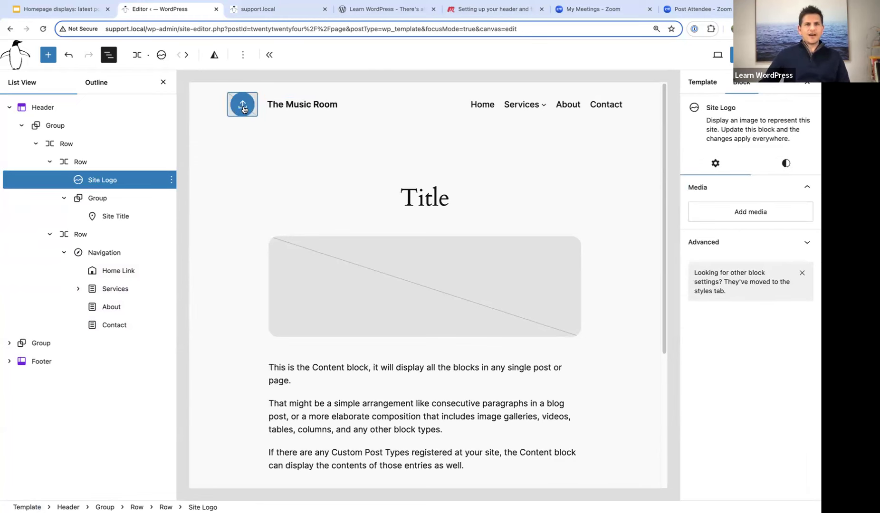
left_click(243, 108)
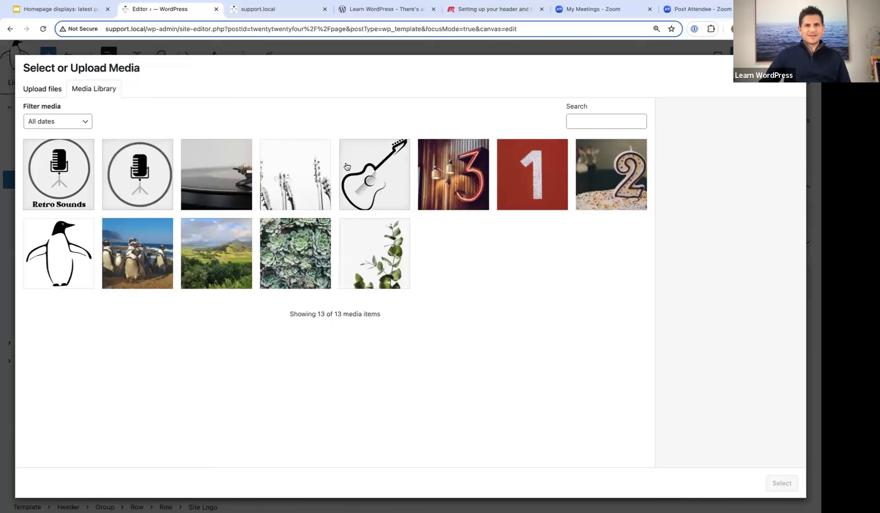
left_click(374, 180)
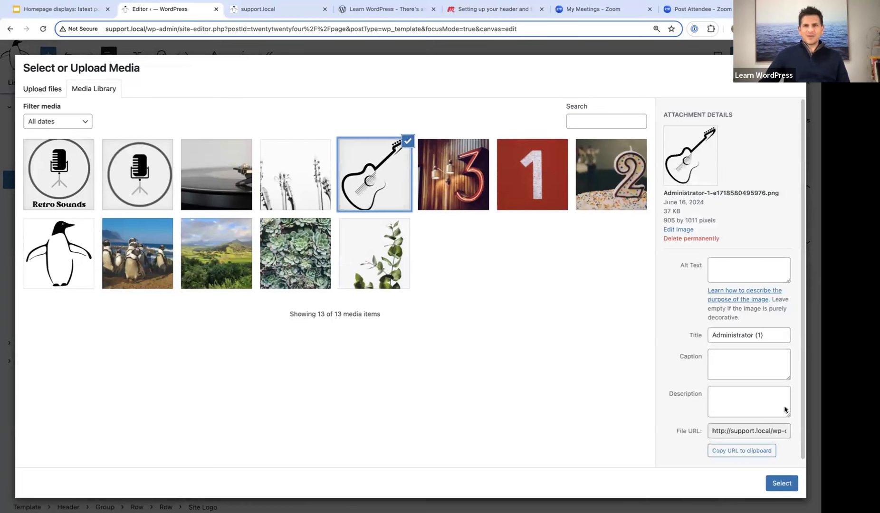
left_click(780, 483)
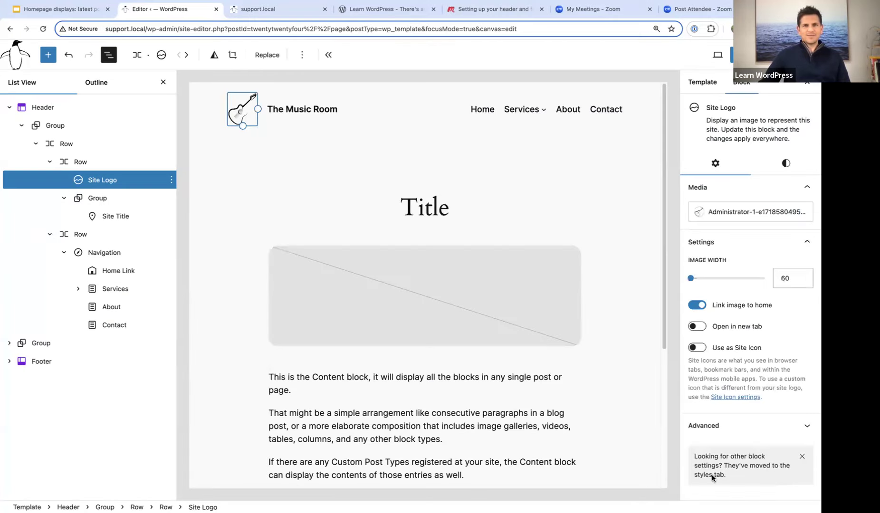
left_click_drag(243, 126, 252, 141)
left_click(259, 147)
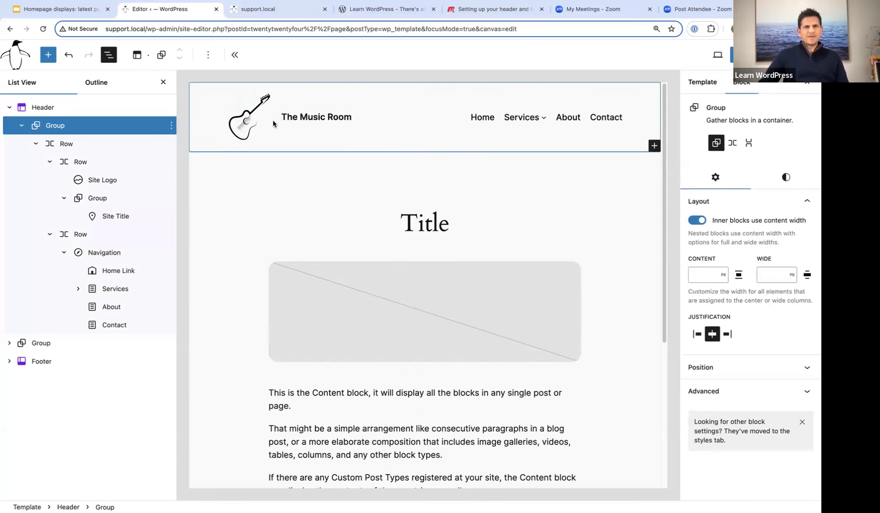
Step: Set the block spacing of the header row holding the site logo and site title to 0
left_click(80, 162)
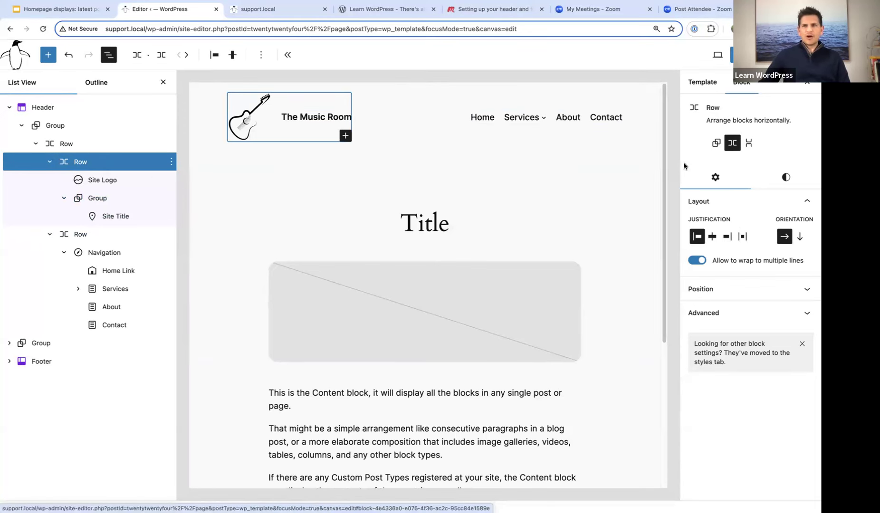
left_click(787, 179)
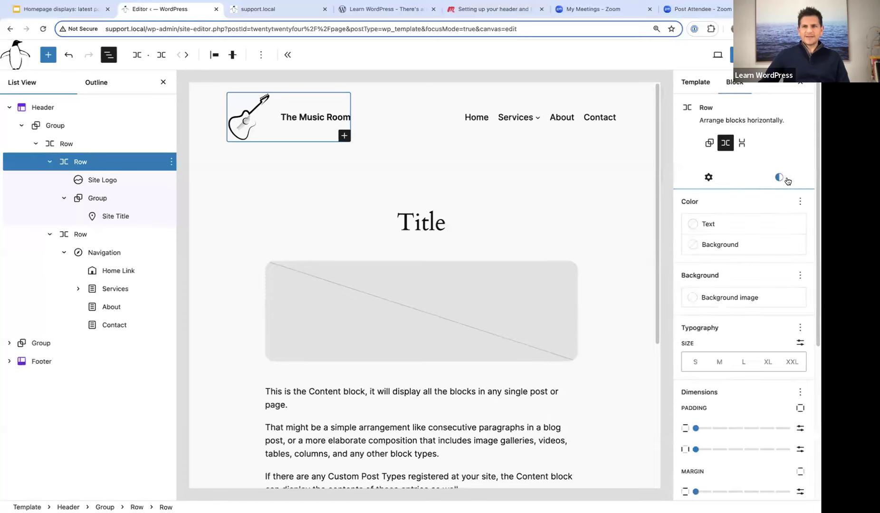
scroll(760, 237, "down", 8)
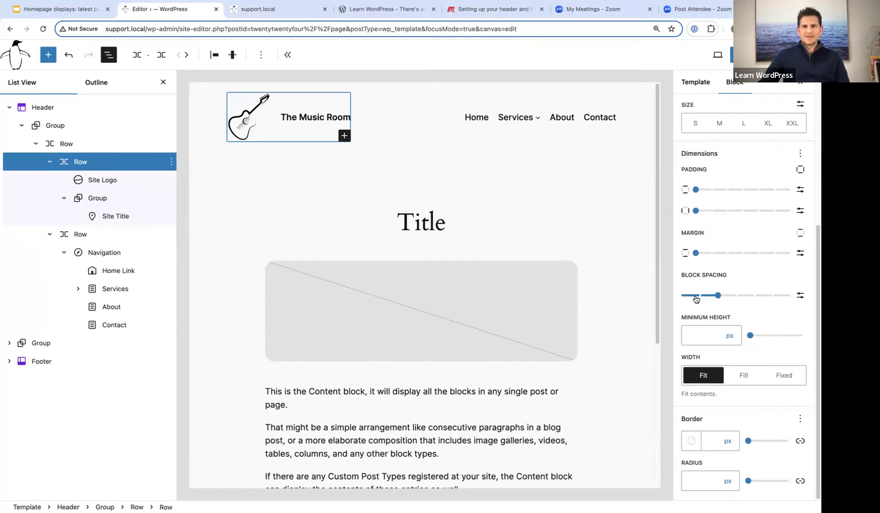
left_click(718, 298)
left_click_drag(720, 299, 676, 302)
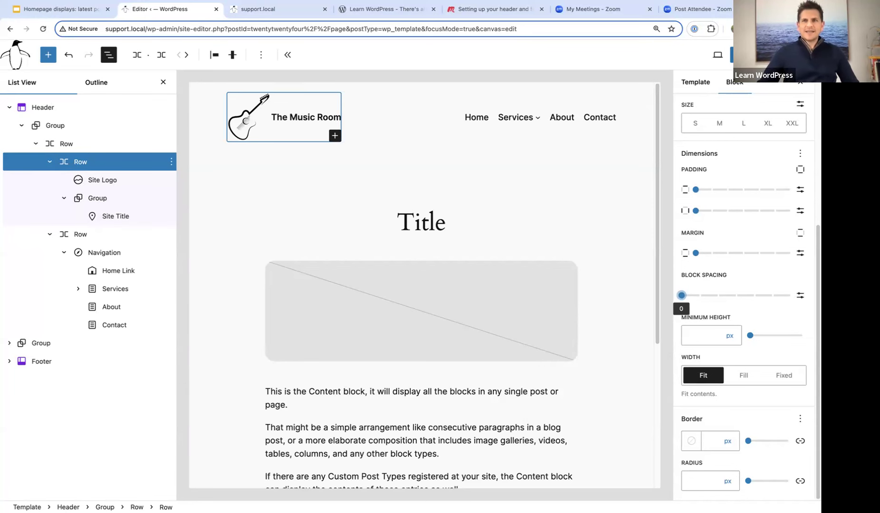
Step: Save the pending site changes to the title, logo, header, footer and navigation menu
left_click(732, 55)
left_click(726, 56)
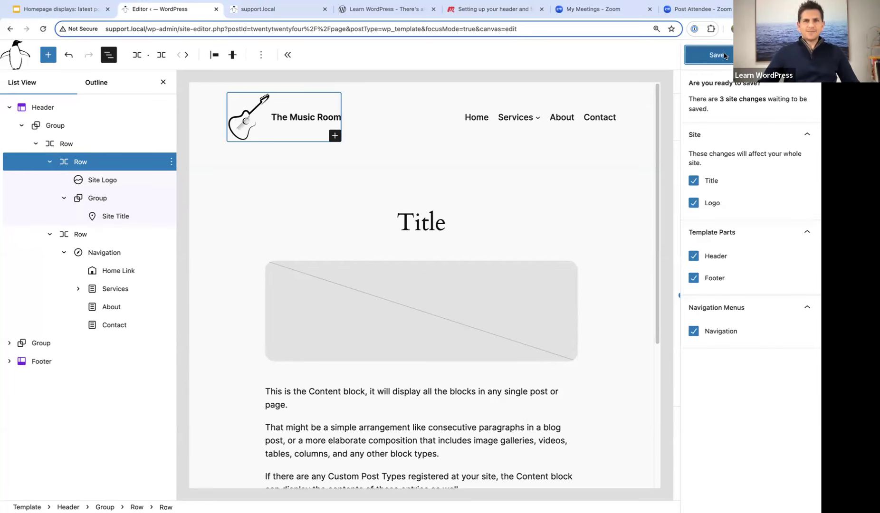
left_click(203, 145)
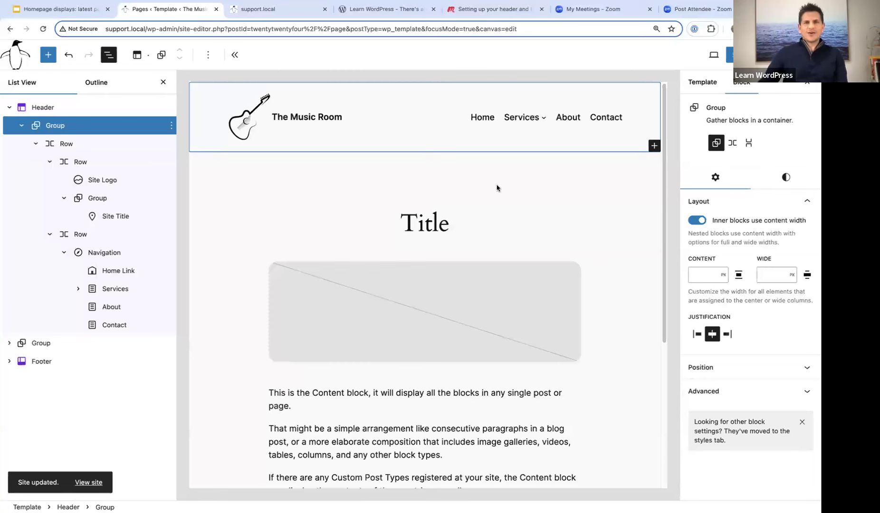
left_click_drag(666, 109, 663, 290)
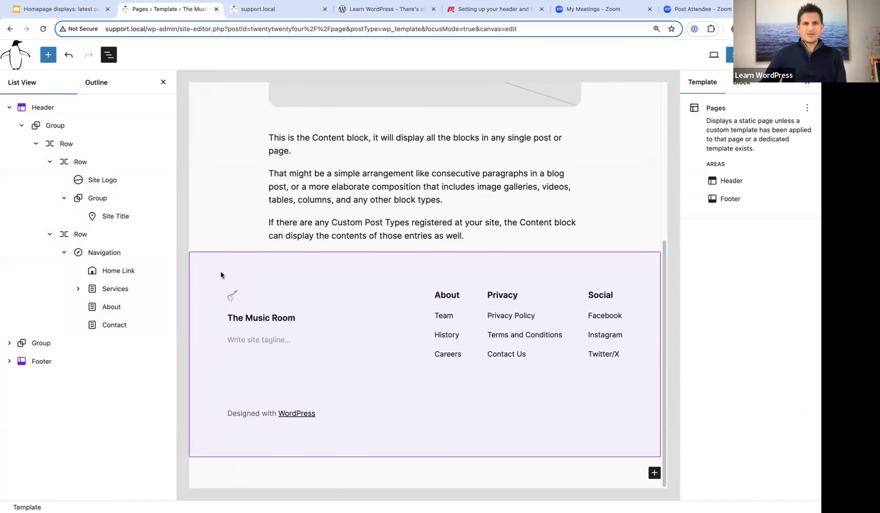
left_click_drag(664, 298, 665, 113)
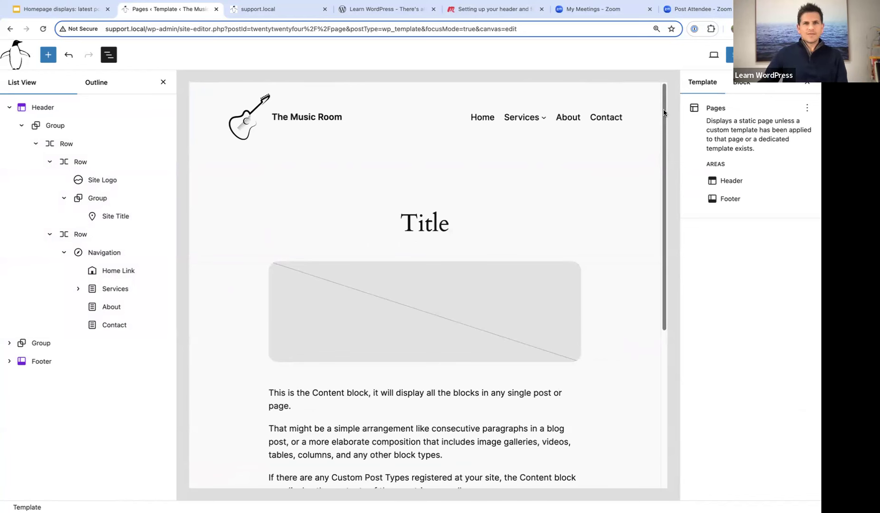
left_click_drag(663, 114, 668, 298)
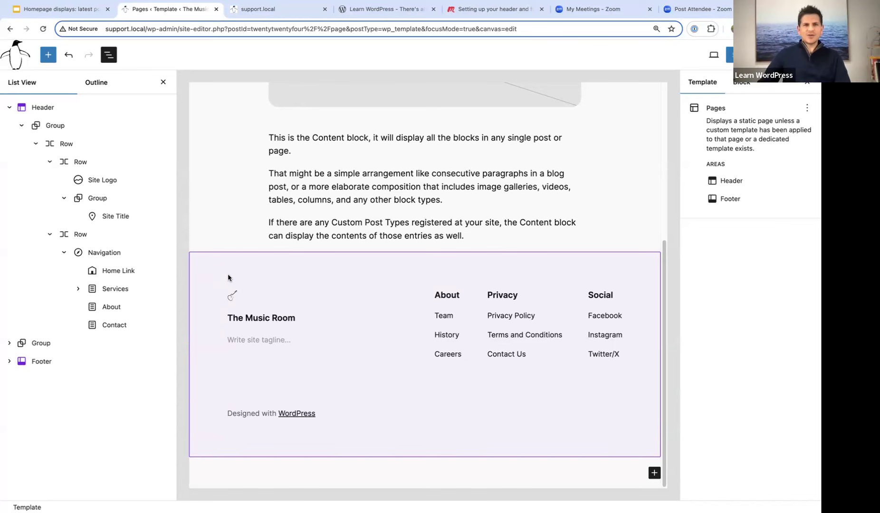
Step: Switch to the Learn WordPress site, open the WordPress.org pattern directory and search it for "footer"
left_click(375, 11)
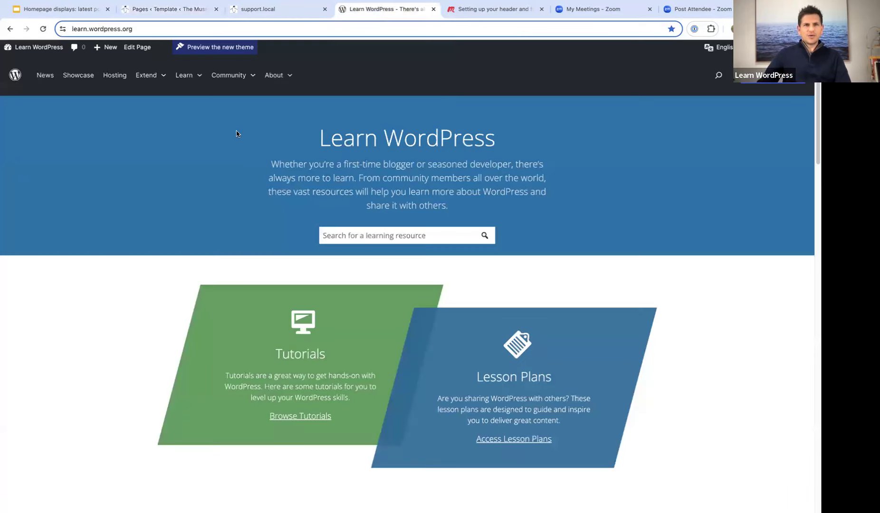
mouse_move(145, 76)
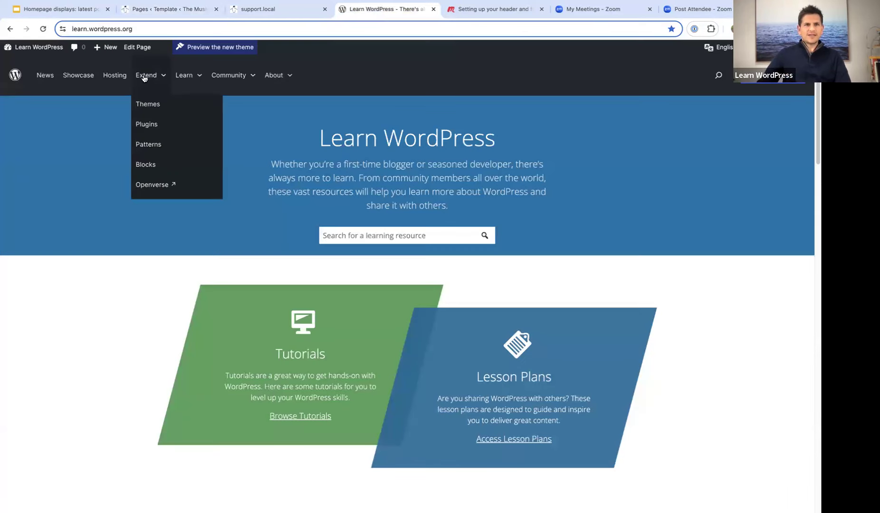
left_click(148, 144)
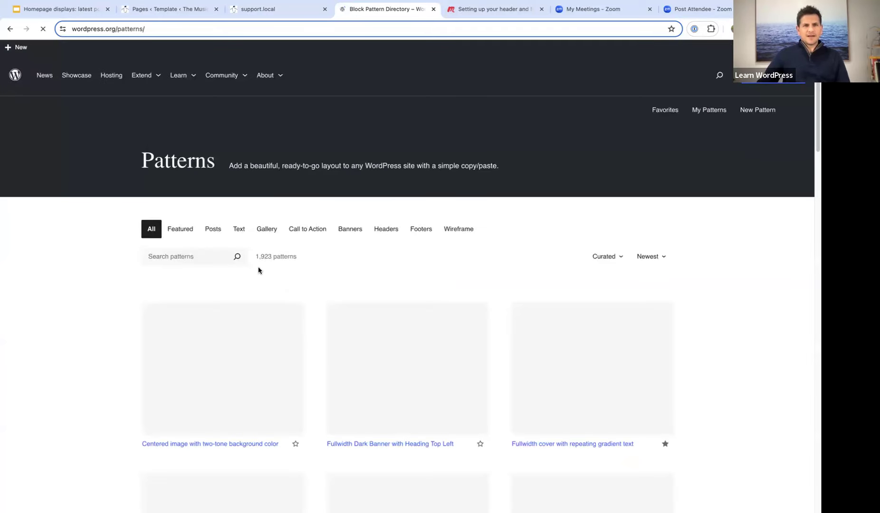
left_click(165, 263)
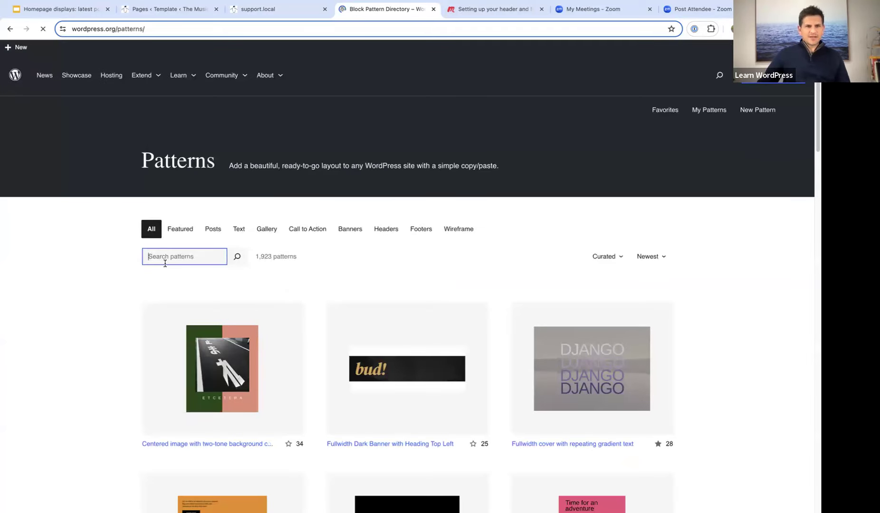
type("footer")
key("Return")
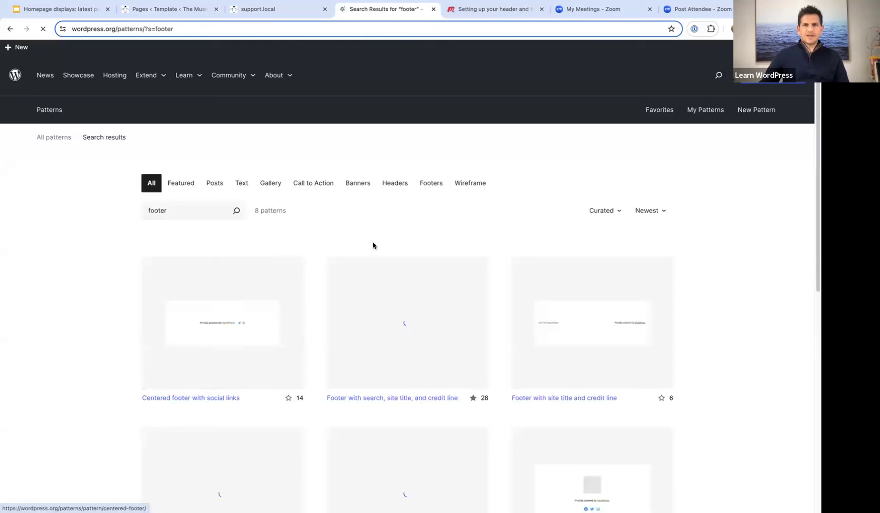
Step: Examine the footer patterns in the search results and open "Footer with search, site title, and credit line"
scroll(705, 324, "down", 1)
scroll(704, 326, "down", 5)
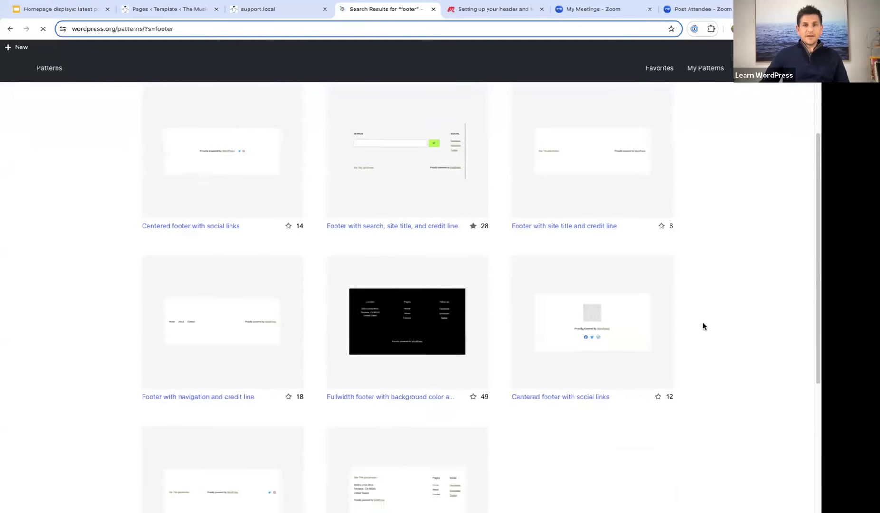
scroll(530, 354, "up", 4)
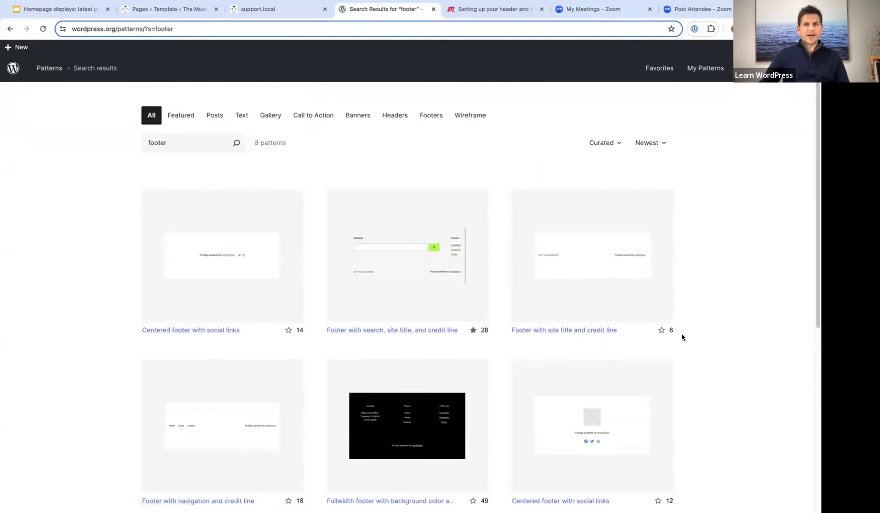
scroll(698, 345, "down", 2)
scroll(698, 344, "down", 4)
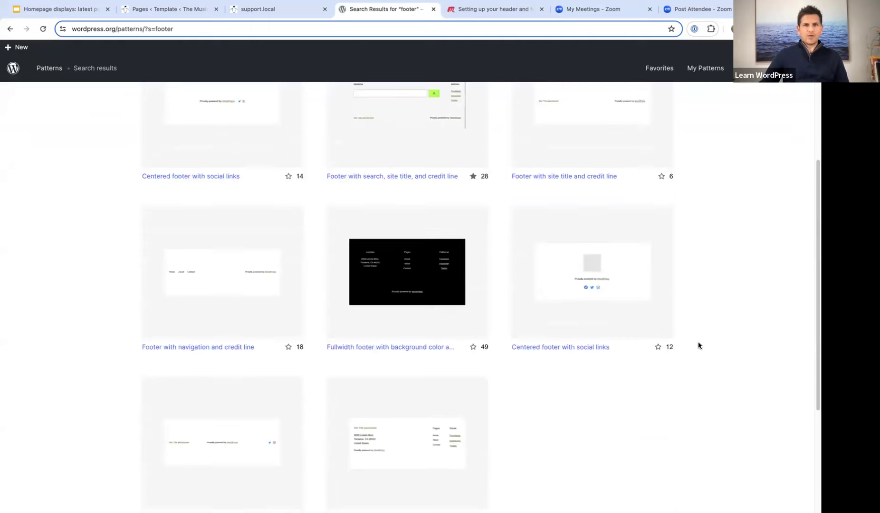
scroll(698, 345, "up", 5)
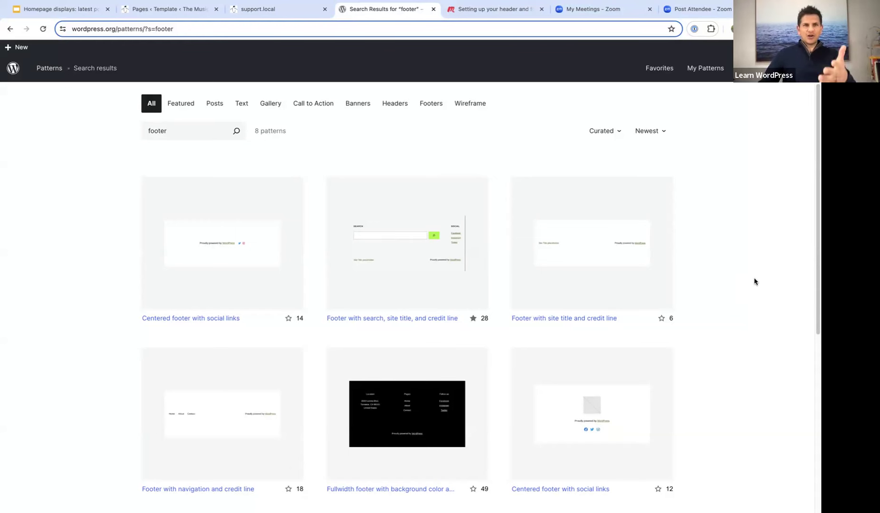
scroll(749, 278, "down", 4)
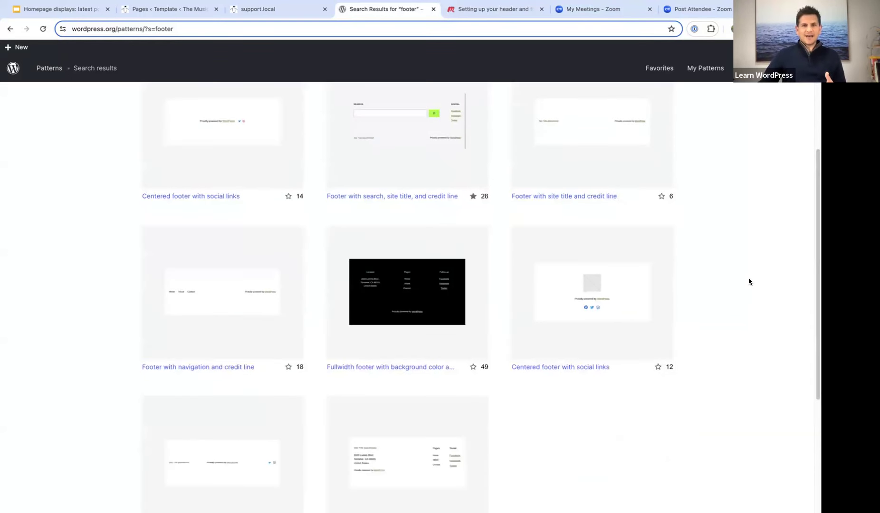
scroll(748, 278, "up", 2)
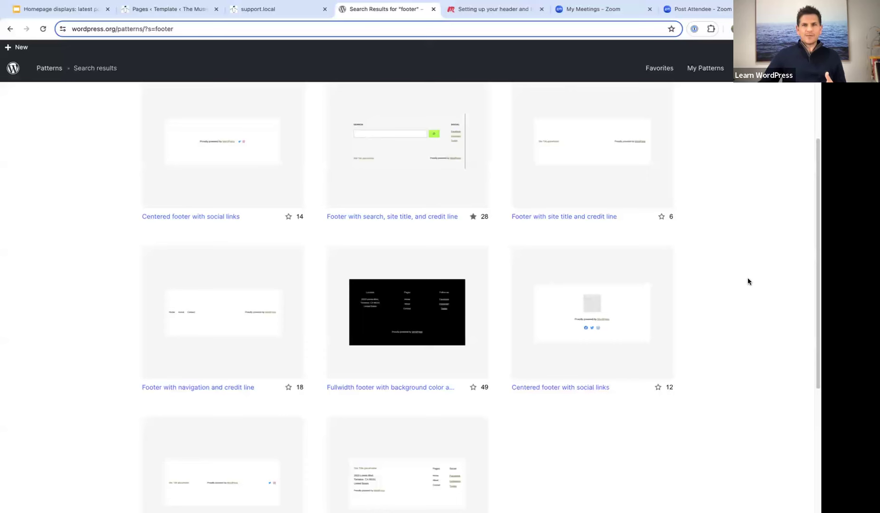
scroll(747, 281, "down", 4)
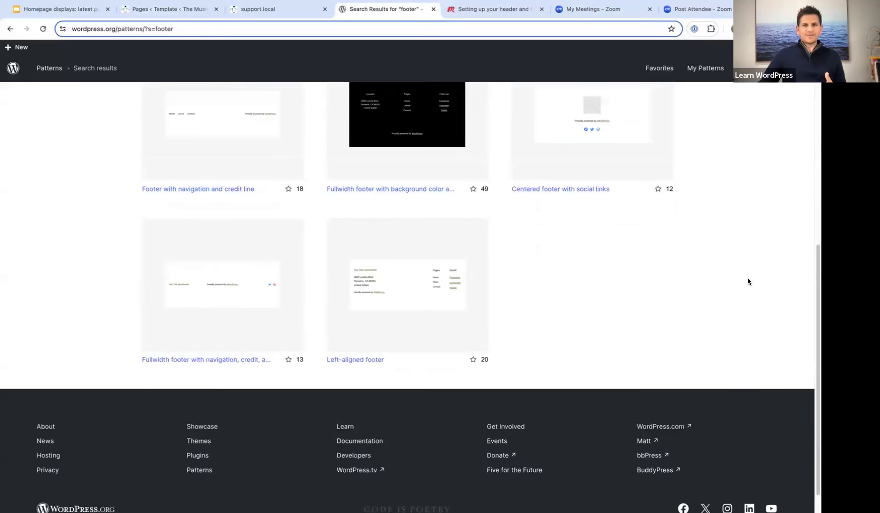
scroll(748, 279, "up", 7)
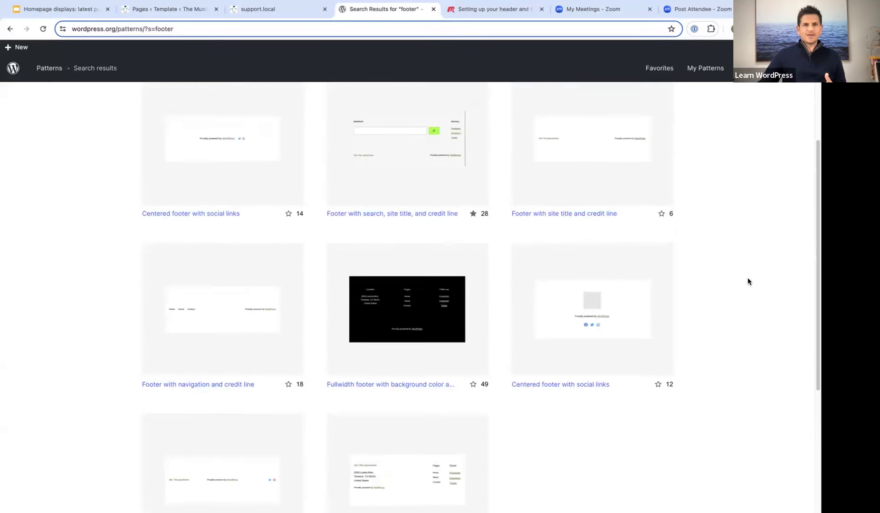
scroll(748, 278, "up", 2)
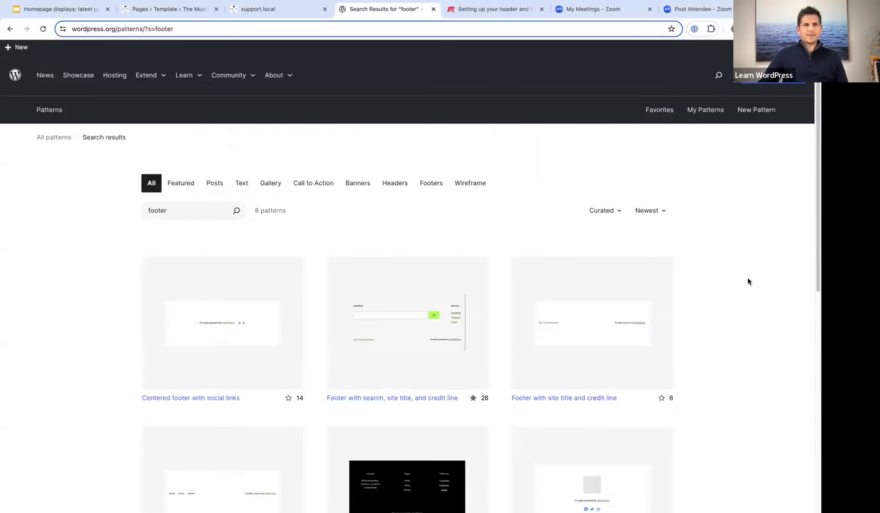
left_click(371, 274)
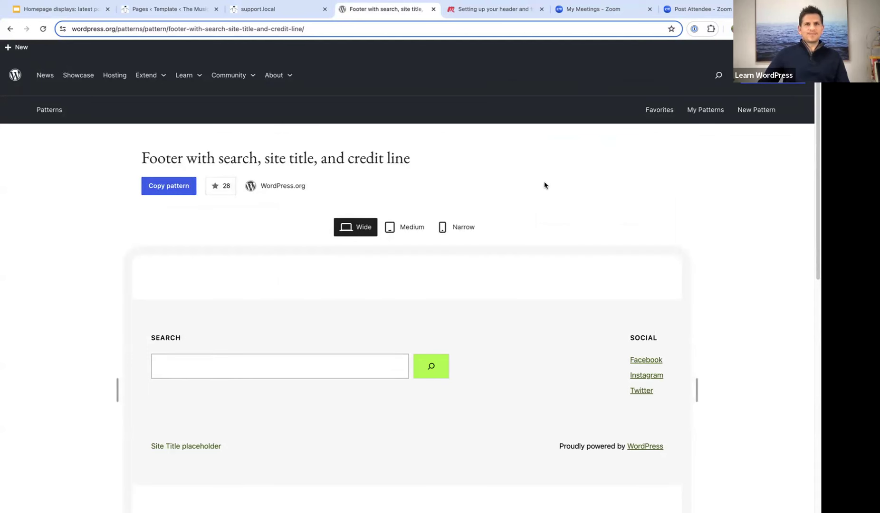
Step: Return to the WordPress site editor and expand the Footer template part's nested groups and columns in the block structure
left_click(170, 12)
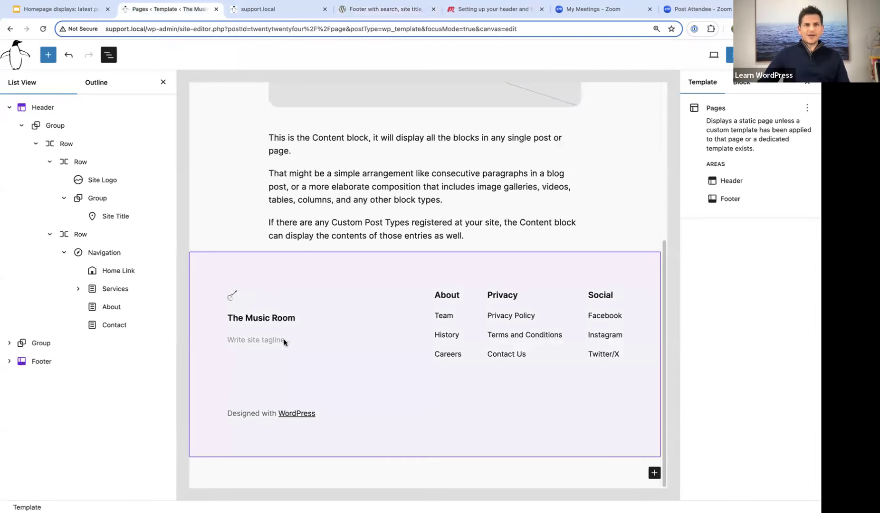
left_click(214, 276)
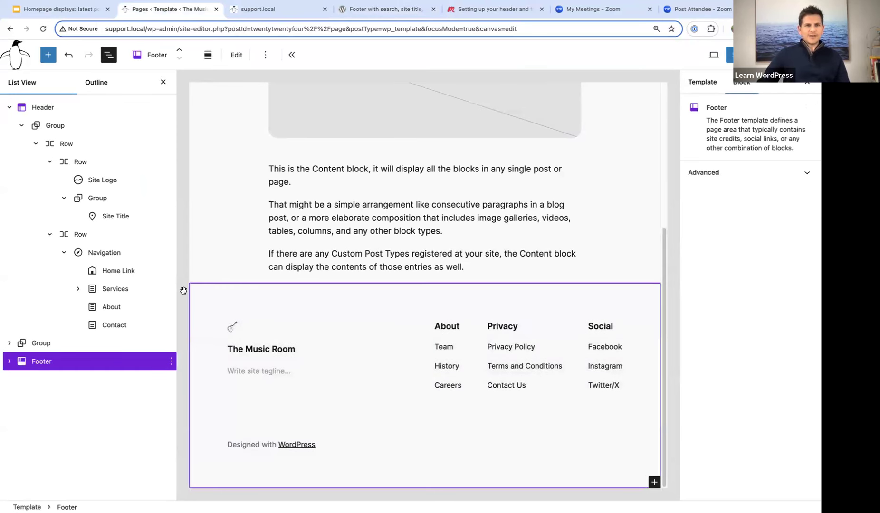
left_click(9, 362)
left_click(22, 380)
left_click(36, 398)
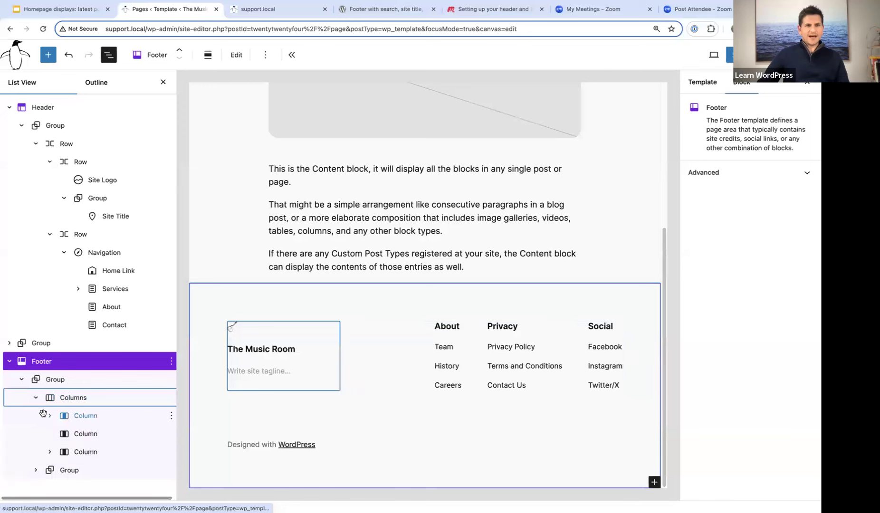
left_click(37, 472)
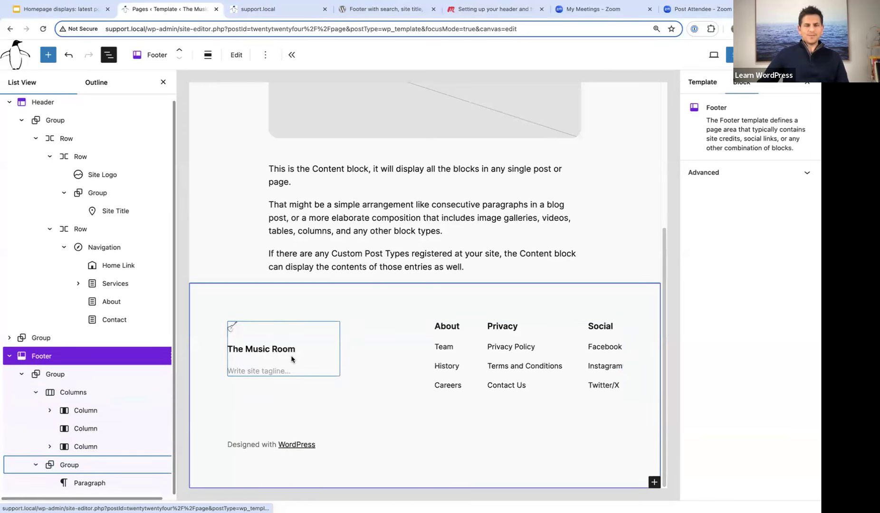
Step: Enlarge the footer's site logo to a width of about 42 px and enter "Ignite your sound" as the site tagline
left_click(233, 327)
left_click_drag(237, 328, 249, 332)
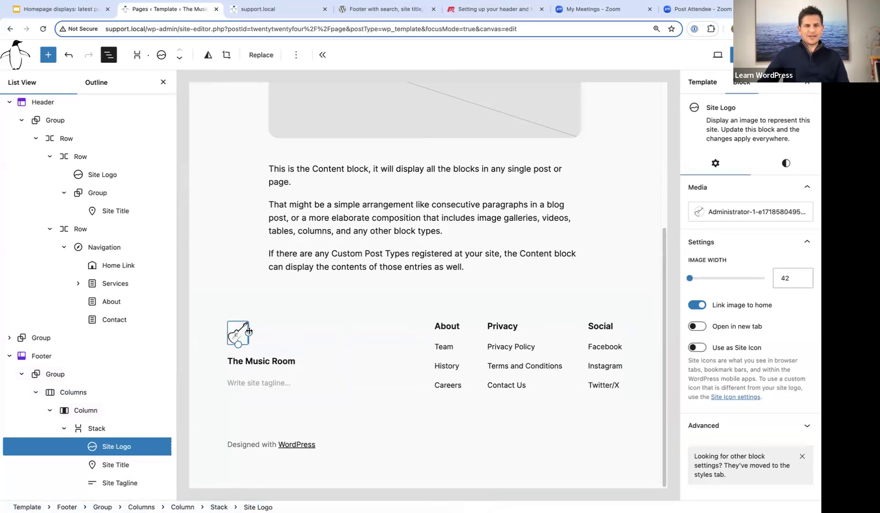
left_click(236, 383)
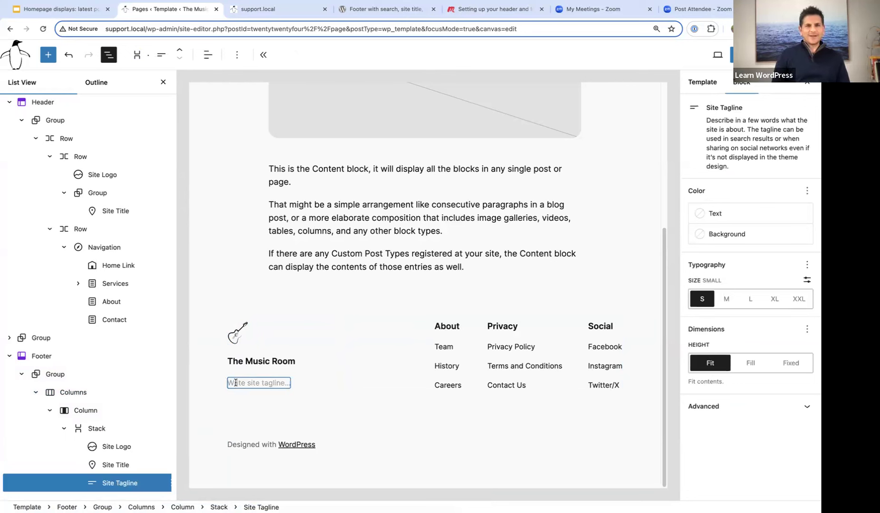
type("Ign")
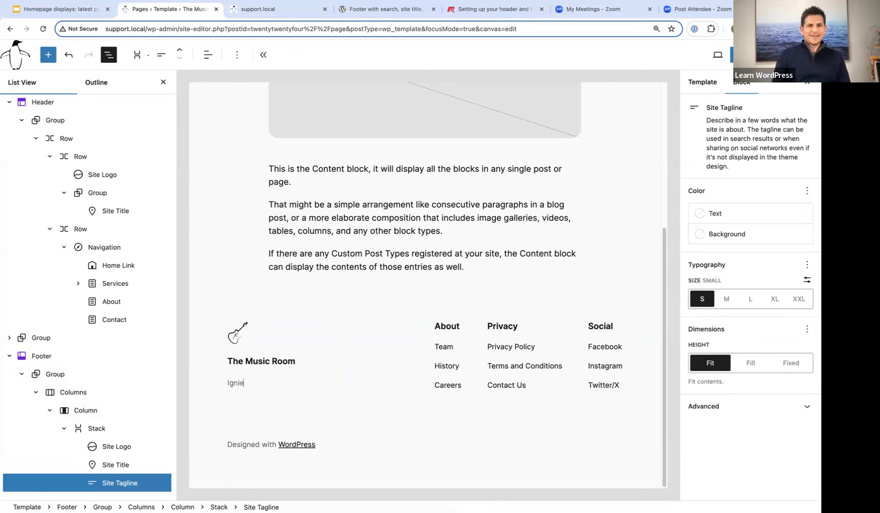
type("ite your sound")
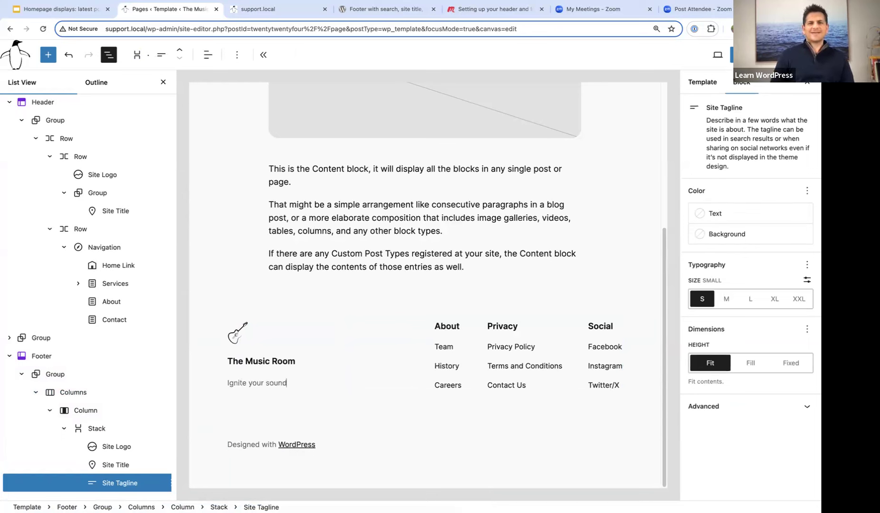
Step: Enlarge the footer's site logo further to a width of about 54 px
left_click(233, 337)
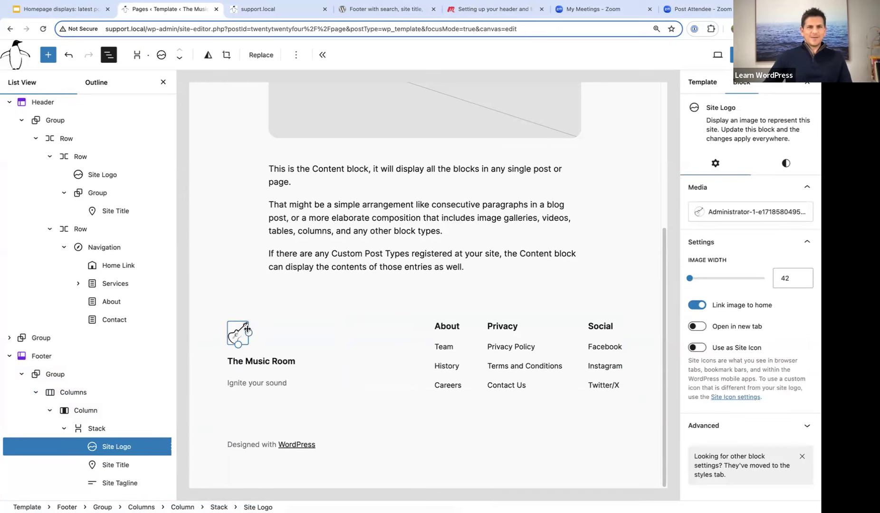
left_click_drag(250, 338, 255, 338)
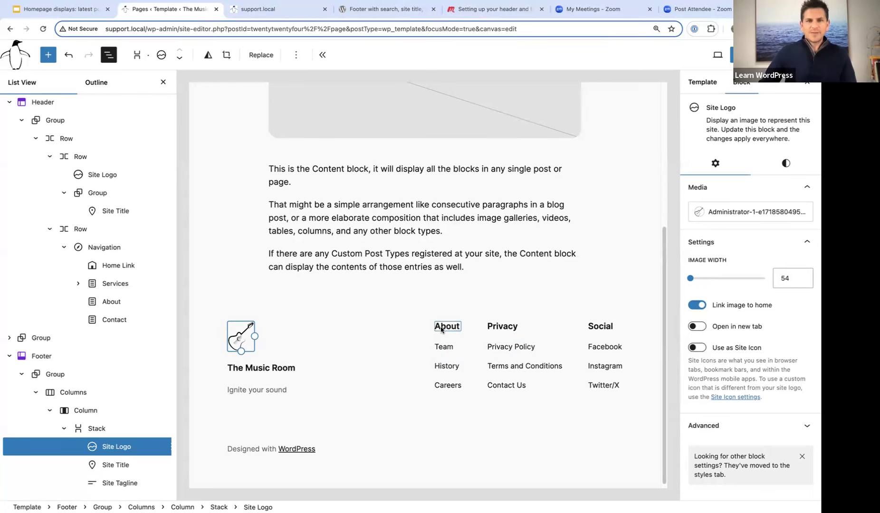
Step: Expand the stack under the footer's About heading in the block structure and select its Navigation block
left_click(443, 326)
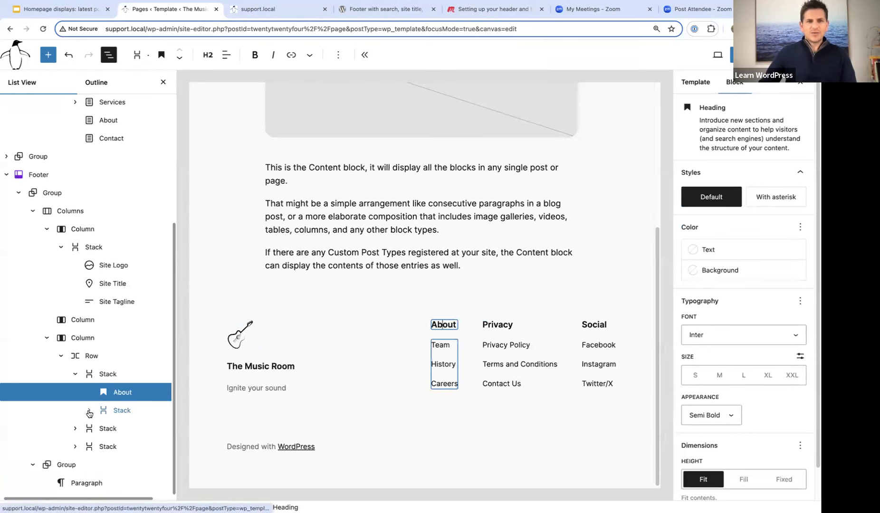
left_click(113, 411)
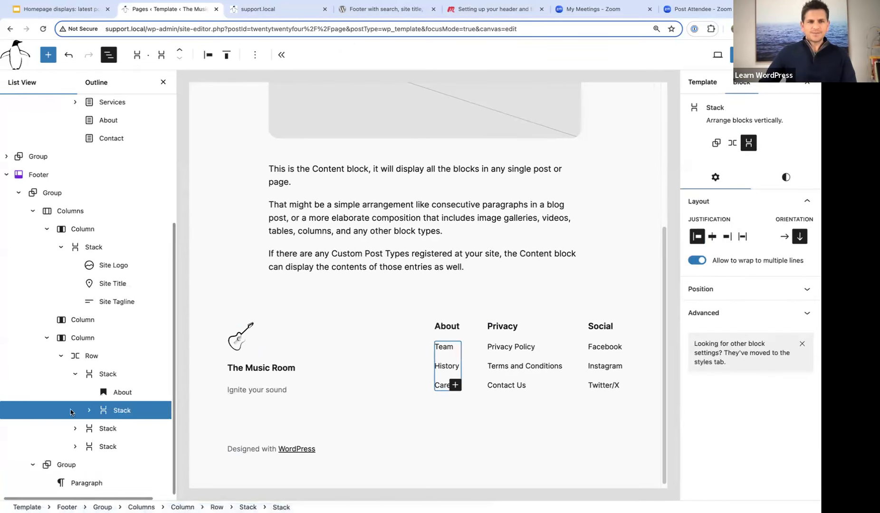
left_click(90, 412)
scroll(128, 428, "down", 1)
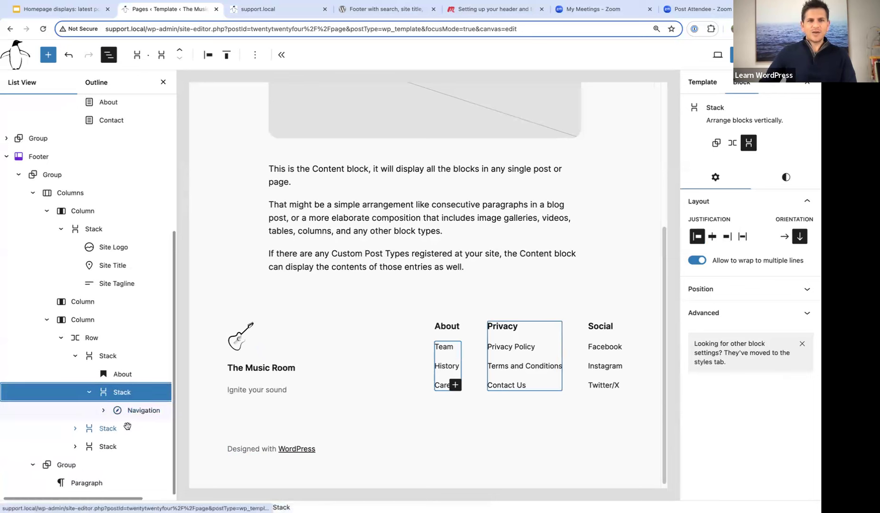
left_click(132, 411)
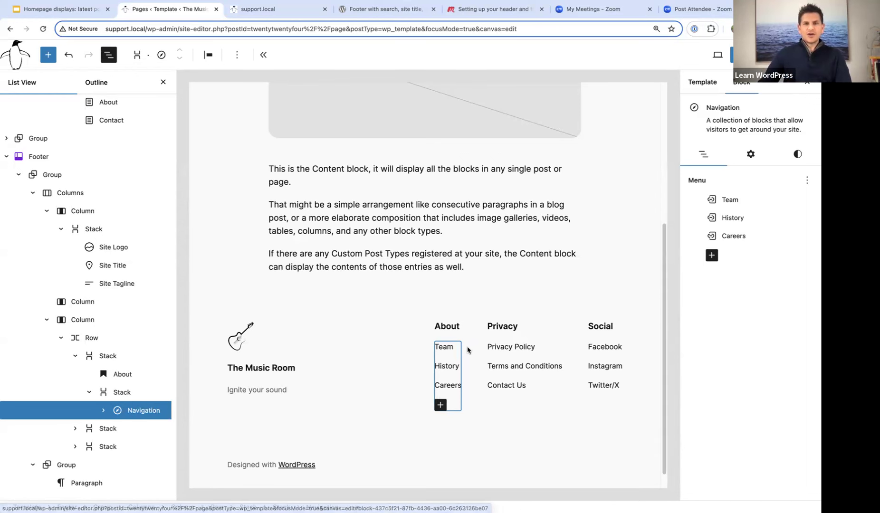
Step: Change the footer's About column heading to "Quick Links"
left_click(441, 326)
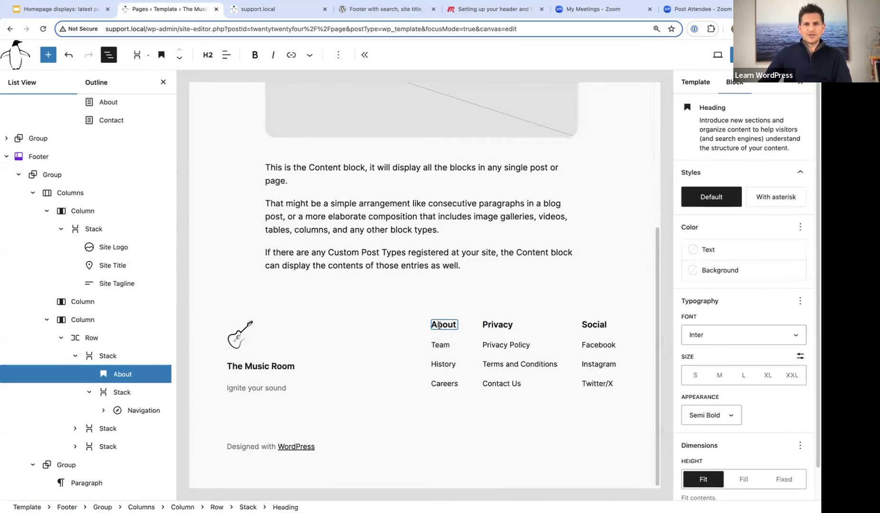
left_click_drag(432, 325, 454, 325)
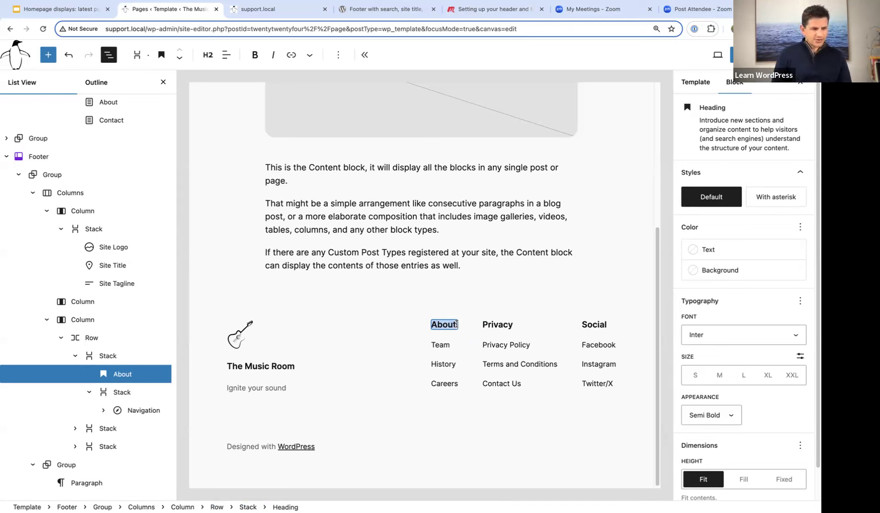
type("Quick")
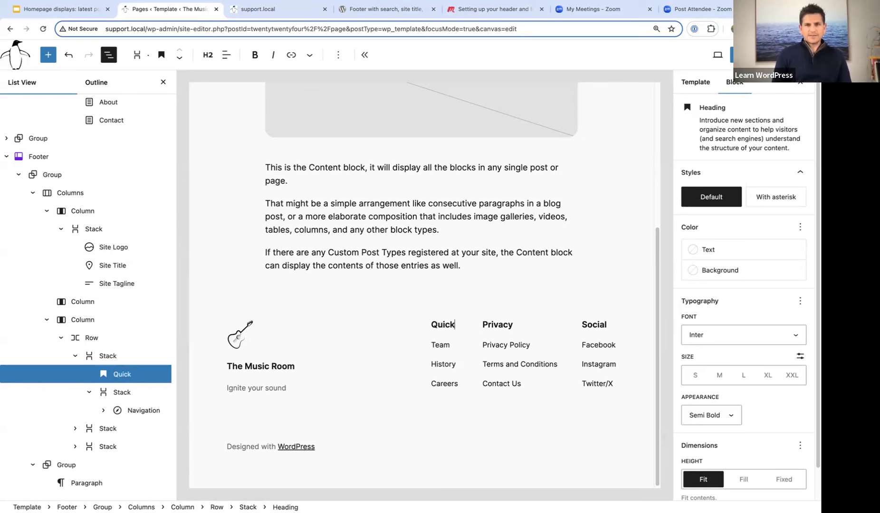
type(" Links")
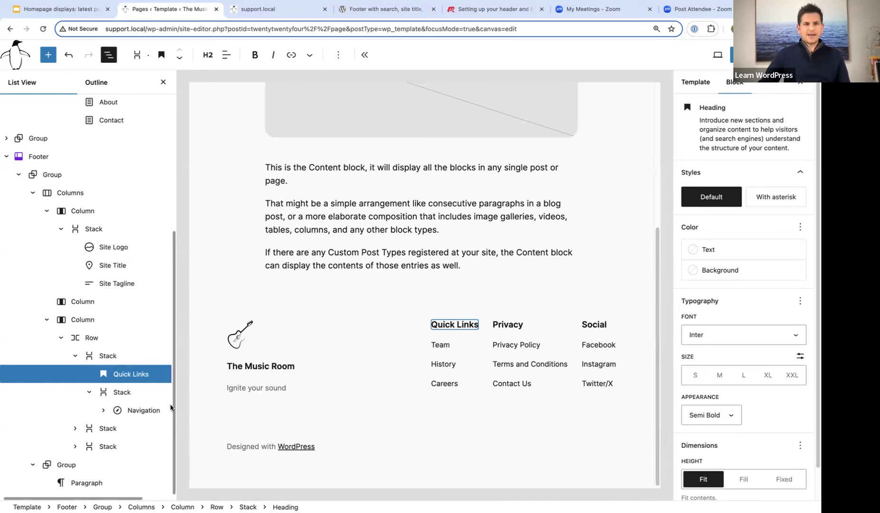
Step: Assign the existing "Navigation" menu to the navigation block under the Quick Links heading
left_click(139, 411)
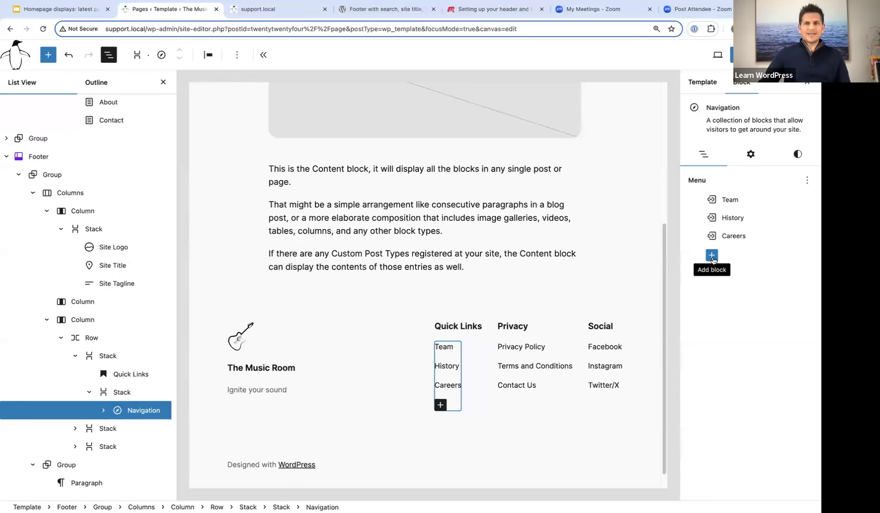
left_click(808, 182)
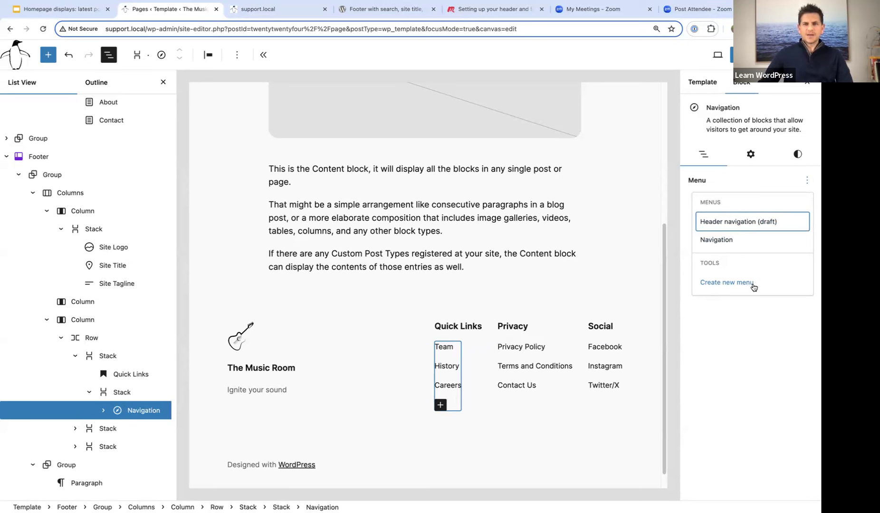
left_click(717, 241)
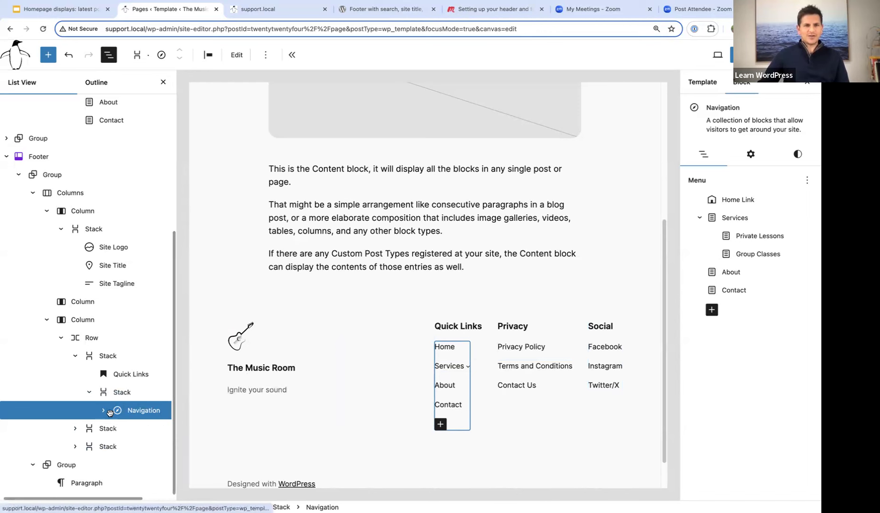
Step: Create a new empty menu for the navigation block under the footer's Privacy heading
left_click(512, 326)
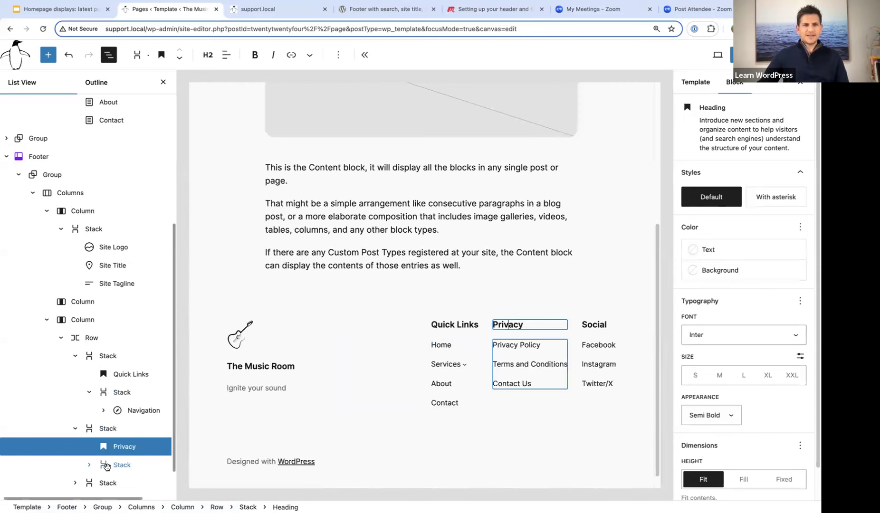
left_click(89, 465)
scroll(129, 468, "down", 2)
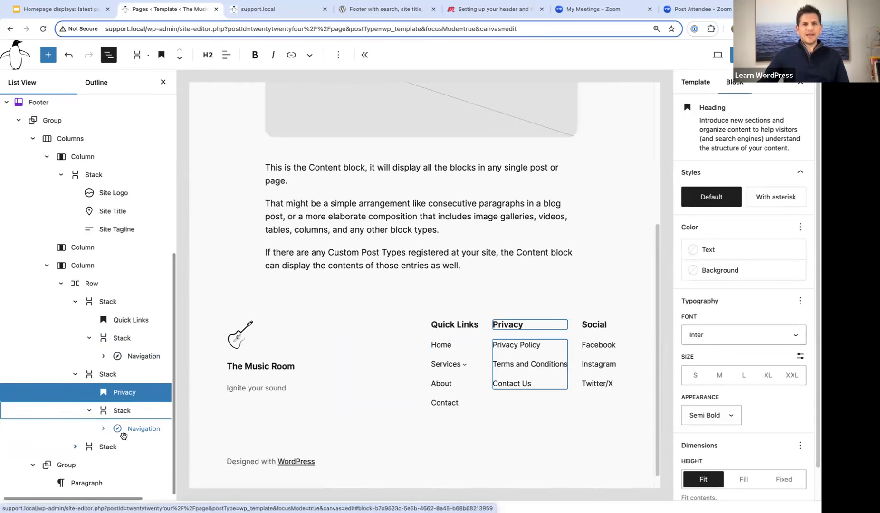
left_click(131, 429)
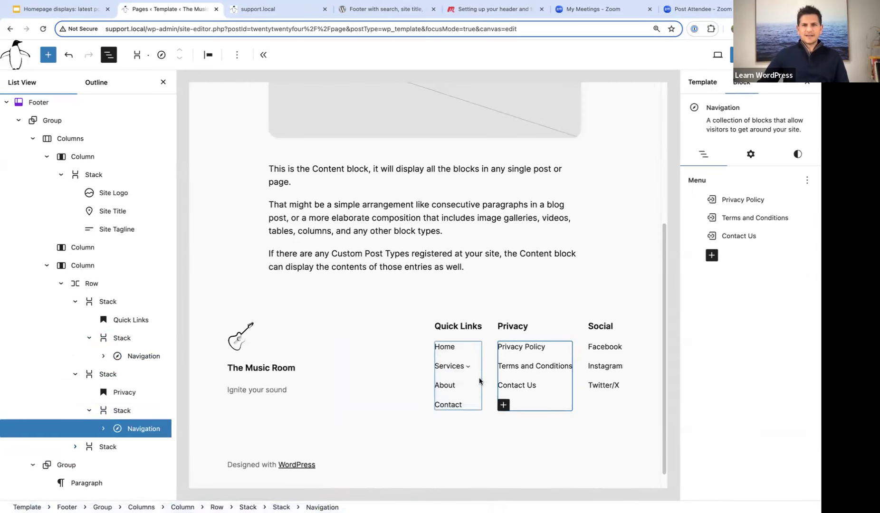
left_click(809, 182)
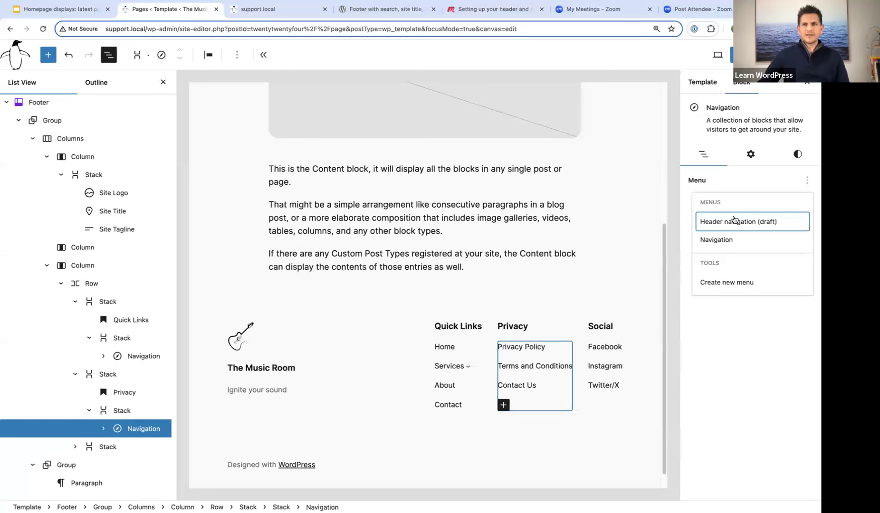
left_click(728, 282)
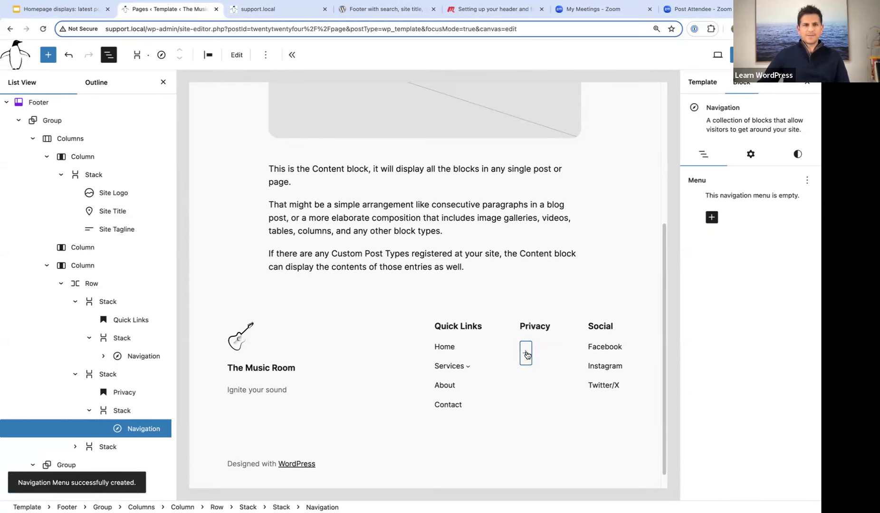
Step: Add a link to the Privacy Policy page to the Privacy column's new menu, without a stray line break
left_click(526, 353)
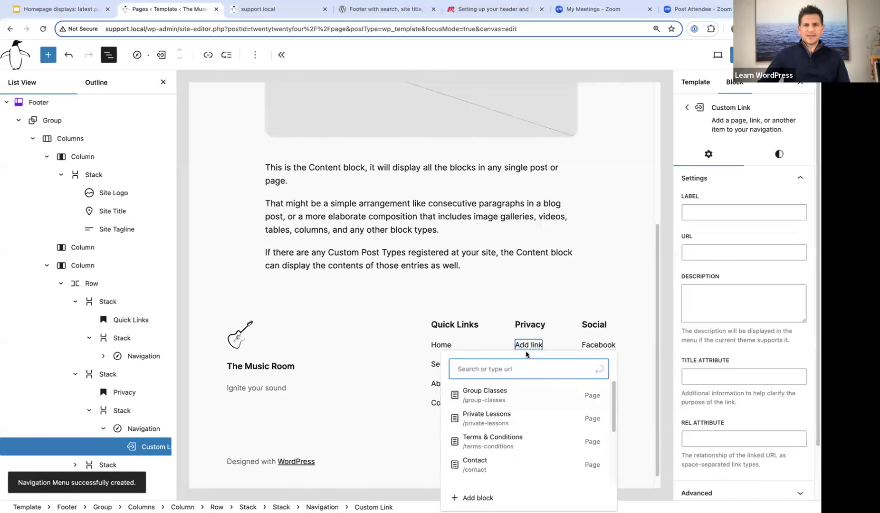
type("Pri")
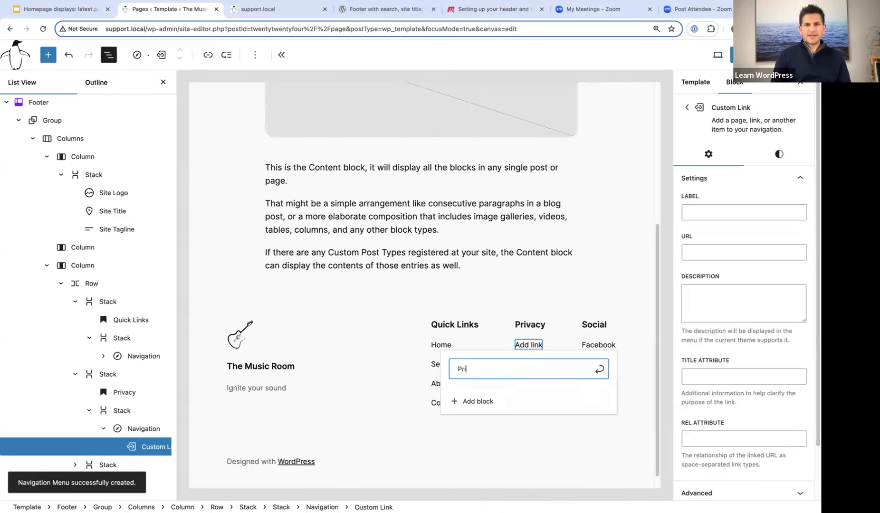
type("vac")
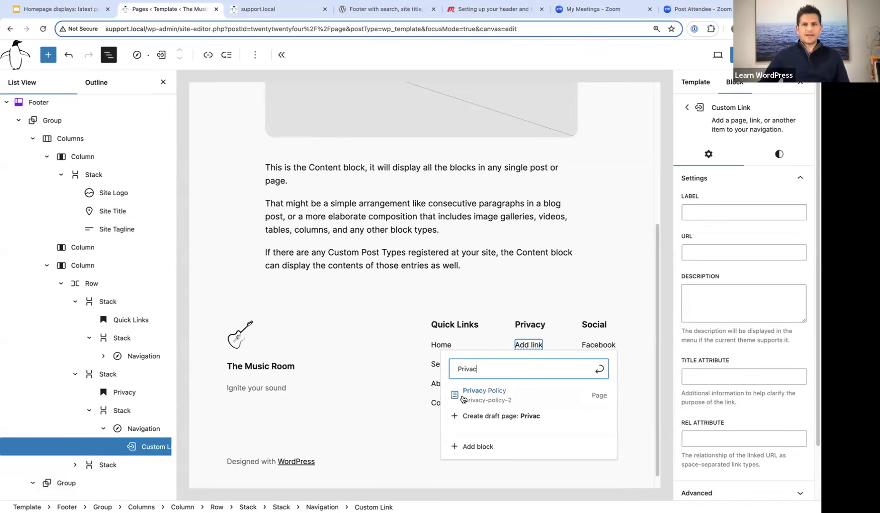
left_click(491, 399)
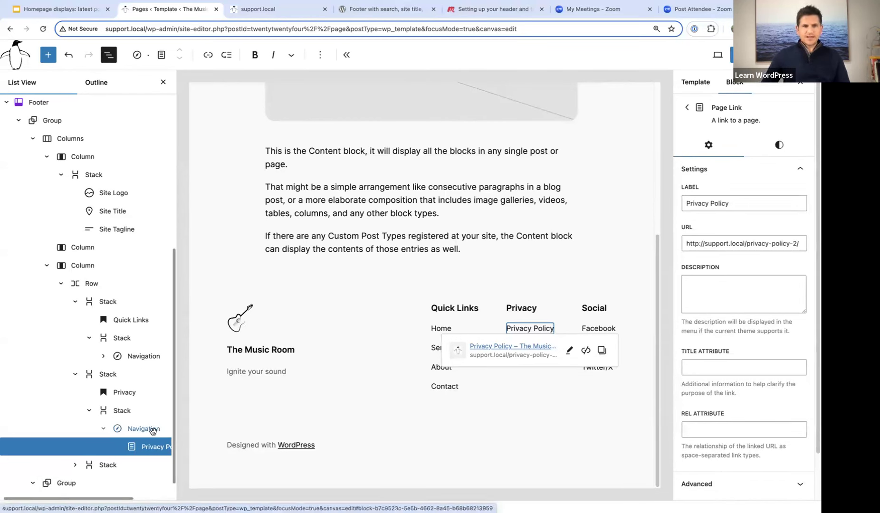
key("Return")
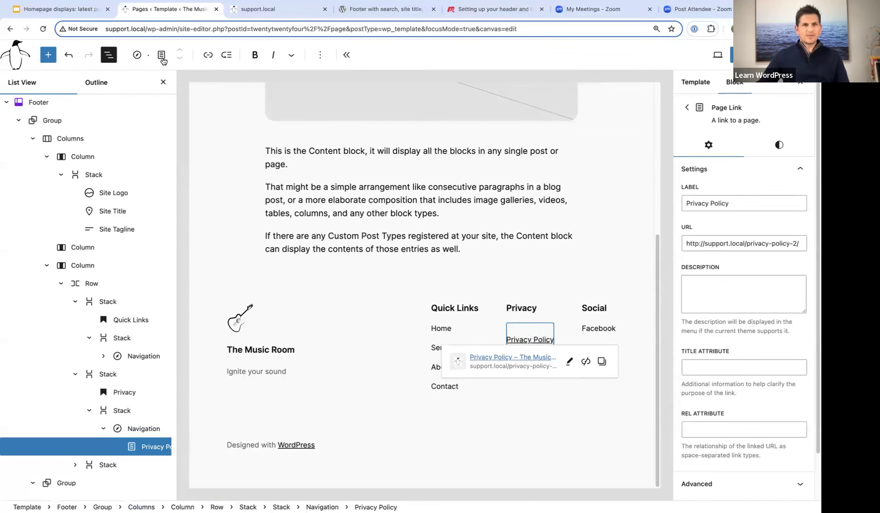
left_click(68, 55)
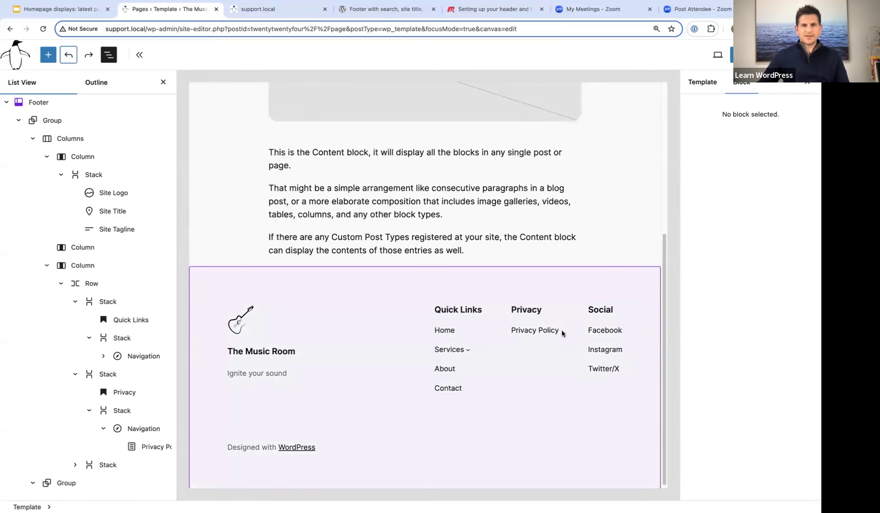
Step: Add a link to the Terms & Conditions page below Privacy Policy in the Privacy column's menu
left_click(526, 330)
left_click(526, 329)
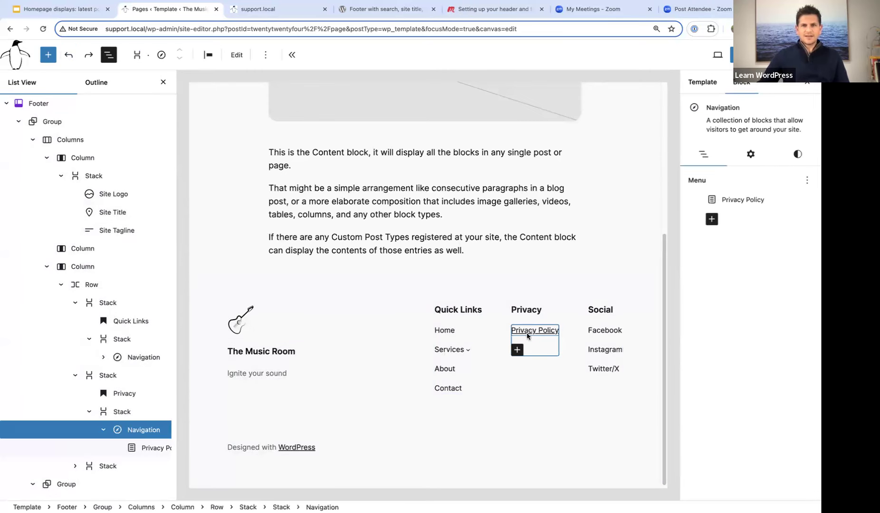
left_click(517, 350)
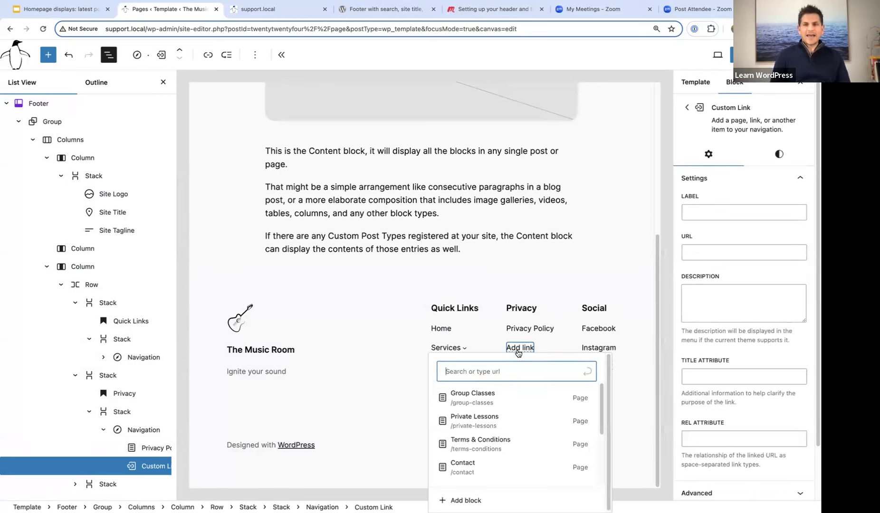
type("Terms")
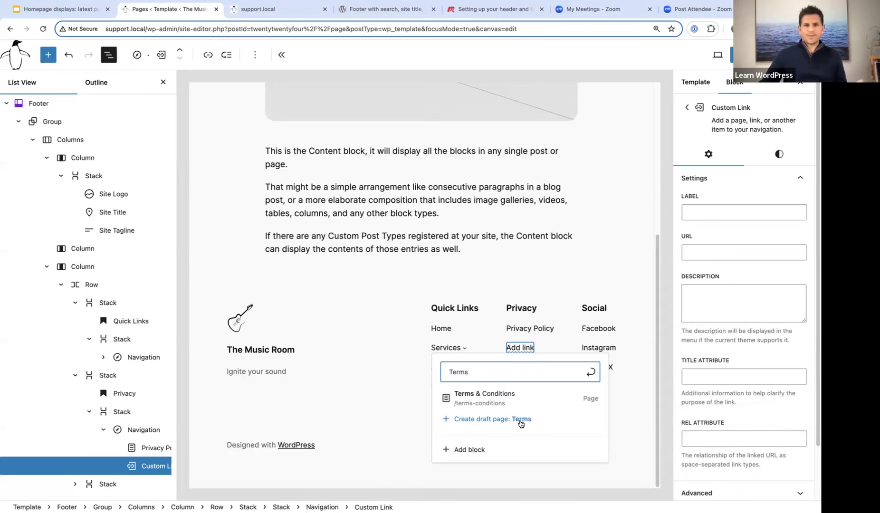
left_click(483, 398)
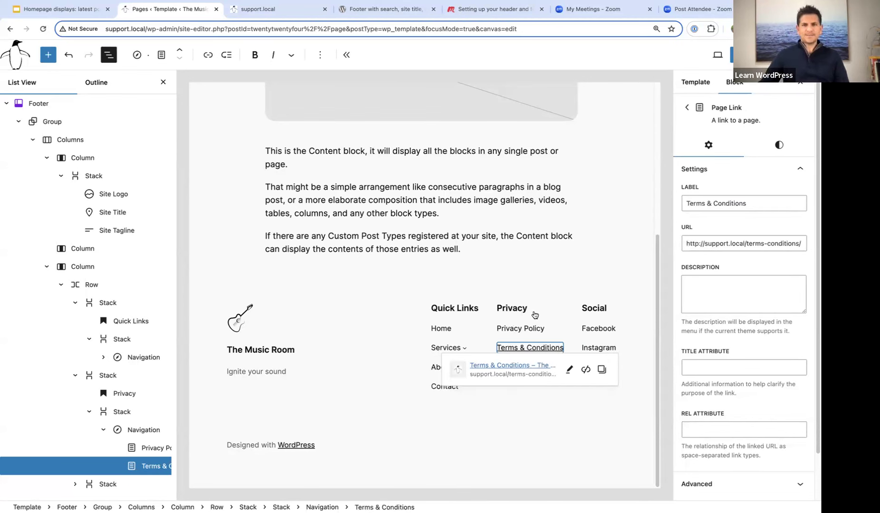
left_click(410, 310)
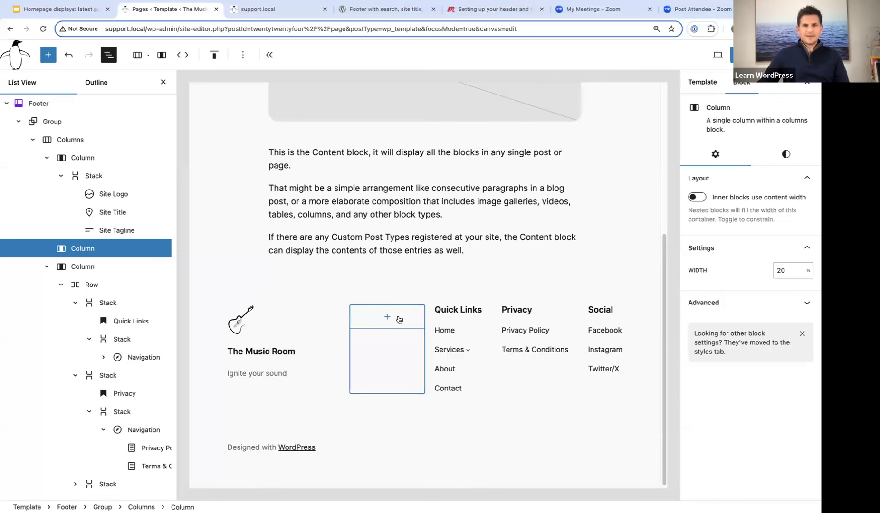
Step: Inspect the link settings and URLs of the Facebook, Instagram and Twitter/X items in the Social column
left_click(600, 312)
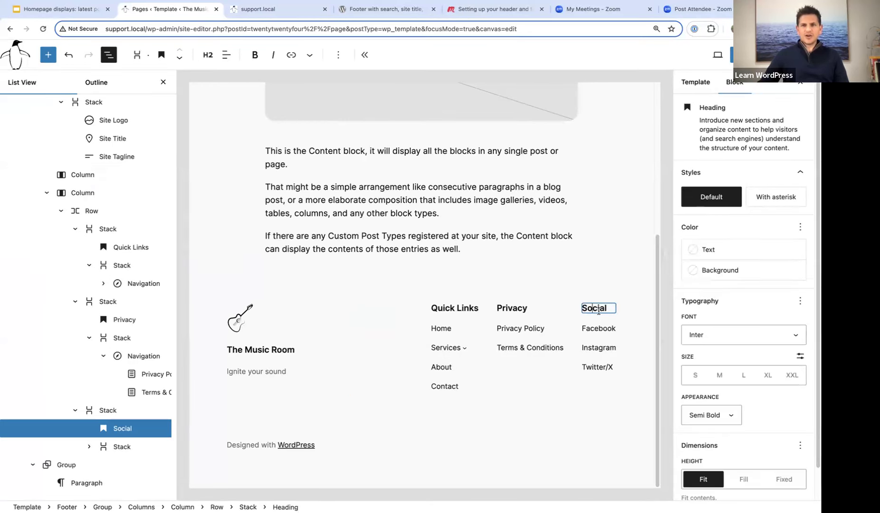
left_click(594, 330)
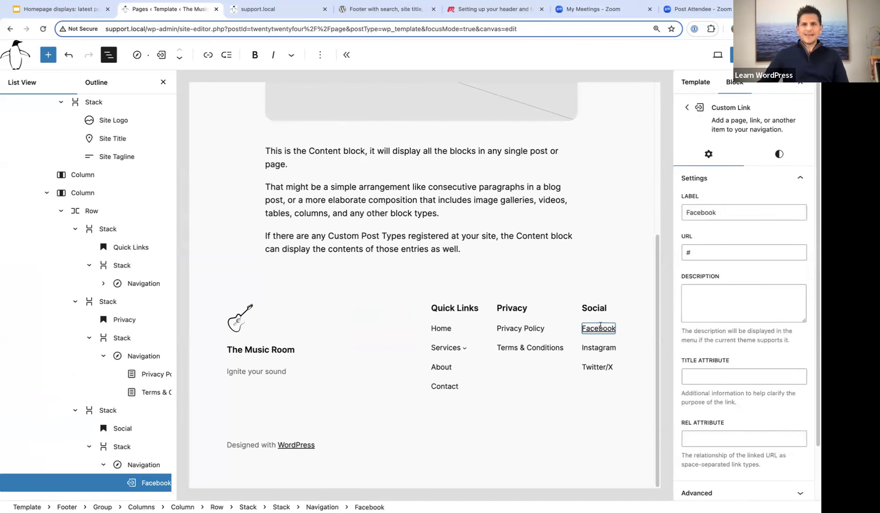
double_click(689, 252)
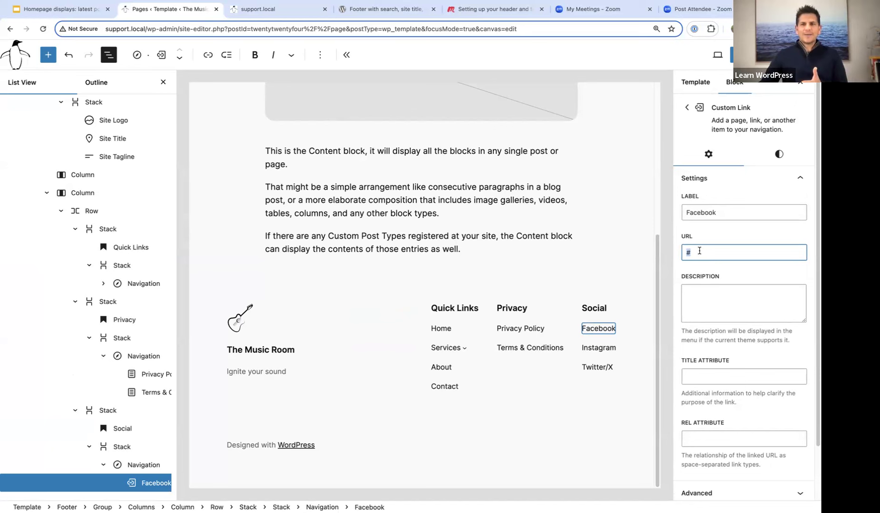
left_click(599, 347)
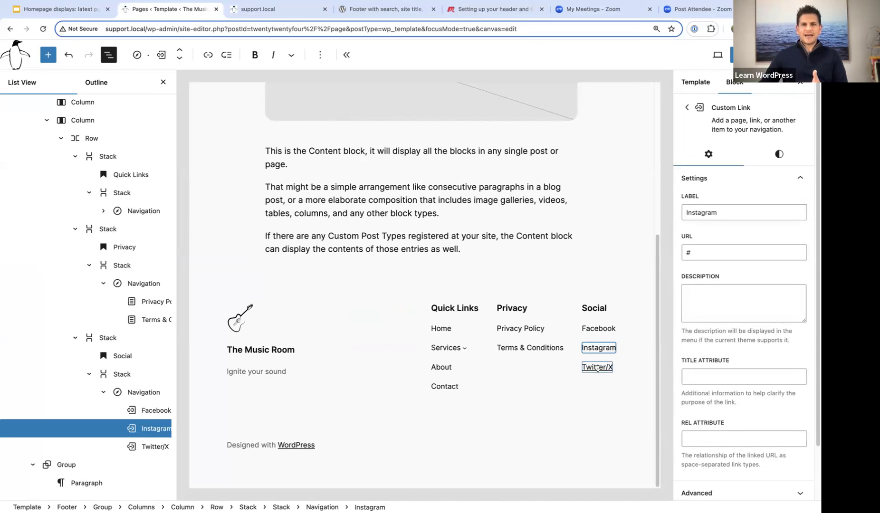
left_click(598, 368)
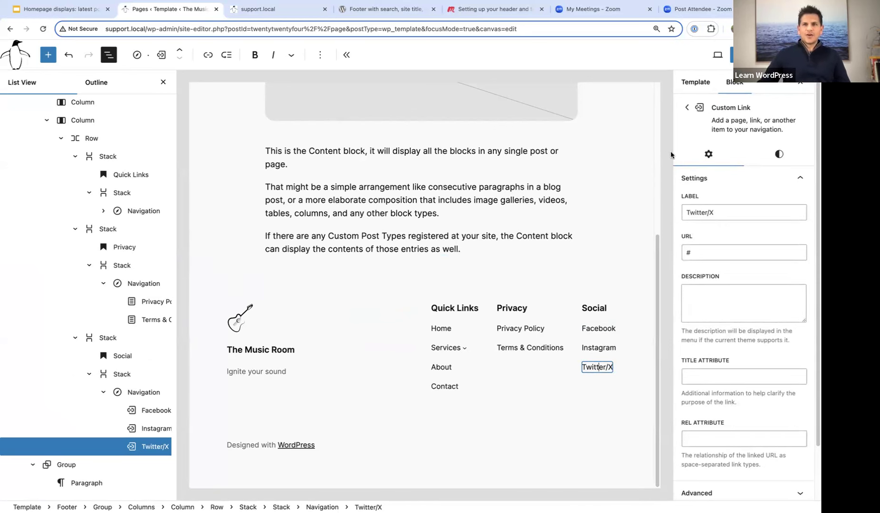
Step: Save the template and footer changes, and close the block structure and block settings for a wider view
left_click(741, 55)
left_click(729, 58)
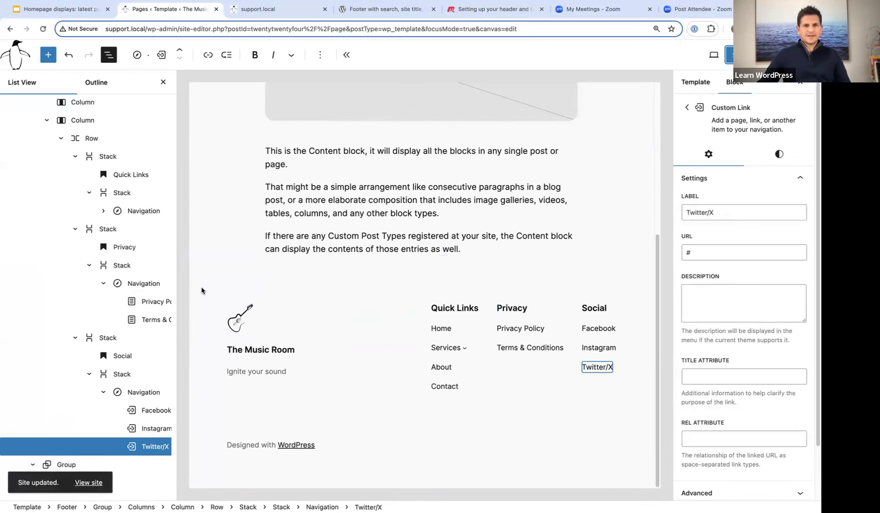
left_click(163, 82)
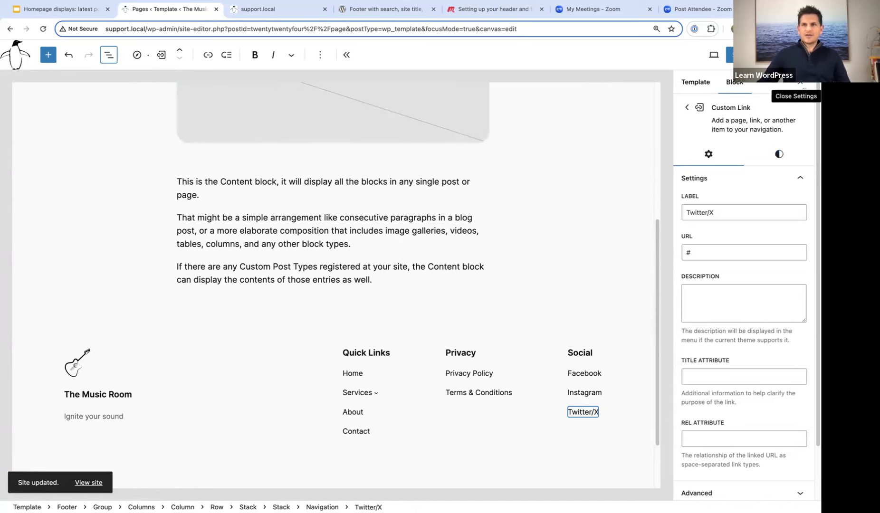
left_click(801, 84)
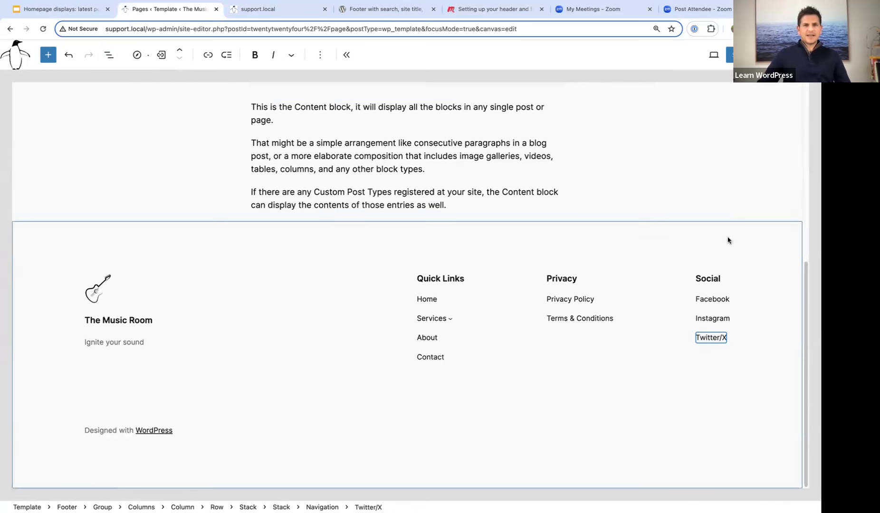
Step: Enlarge the guitar site logo in the footer slightly by resizing it on the canvas
left_click(107, 290)
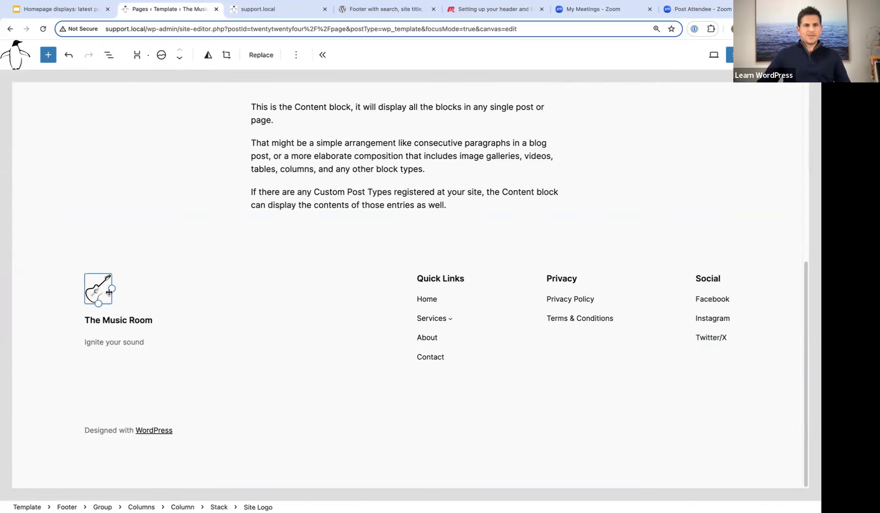
left_click_drag(110, 290, 118, 291)
left_click(161, 300)
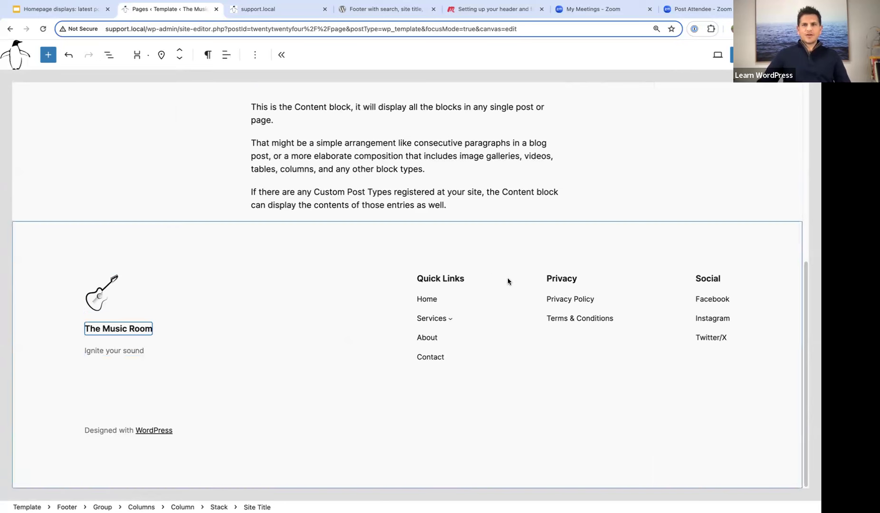
Step: Preview the template at Mobile size from header to footer, and return to the Desktop view
mouse_move(569, 288)
scroll(515, 226, "up", 6)
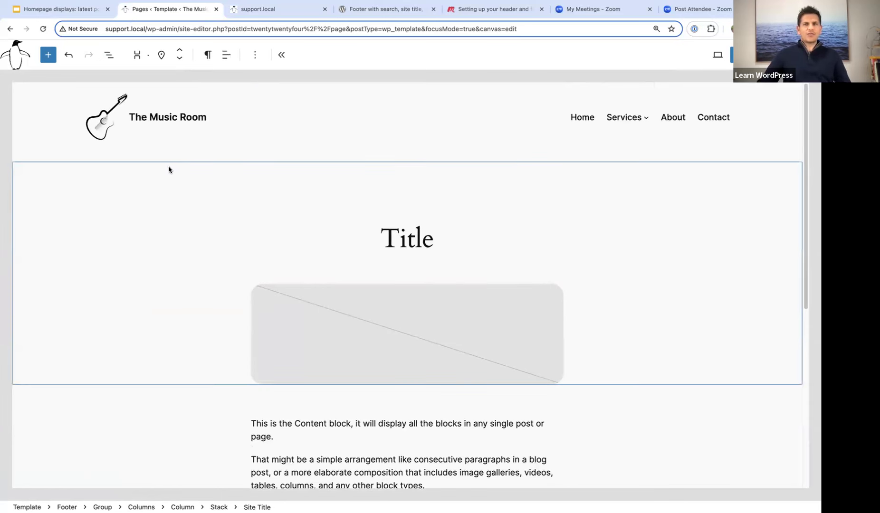
left_click(717, 56)
left_click(648, 120)
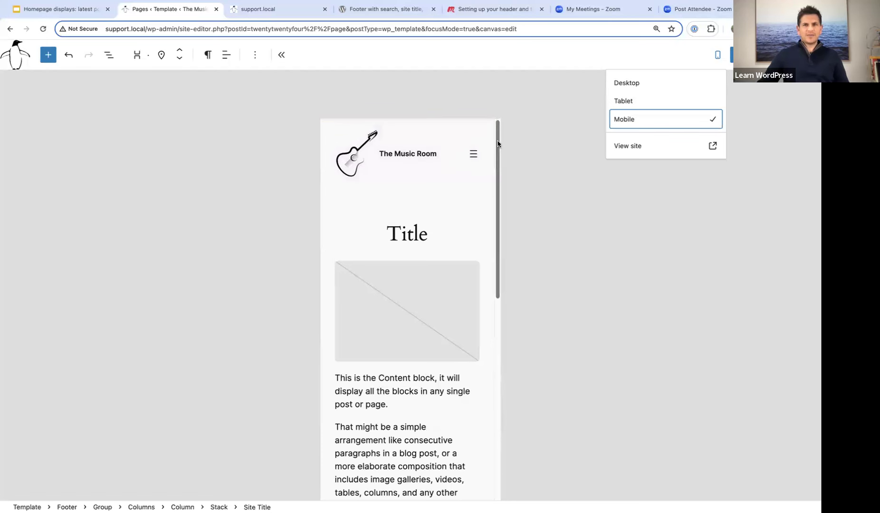
left_click_drag(498, 140, 500, 354)
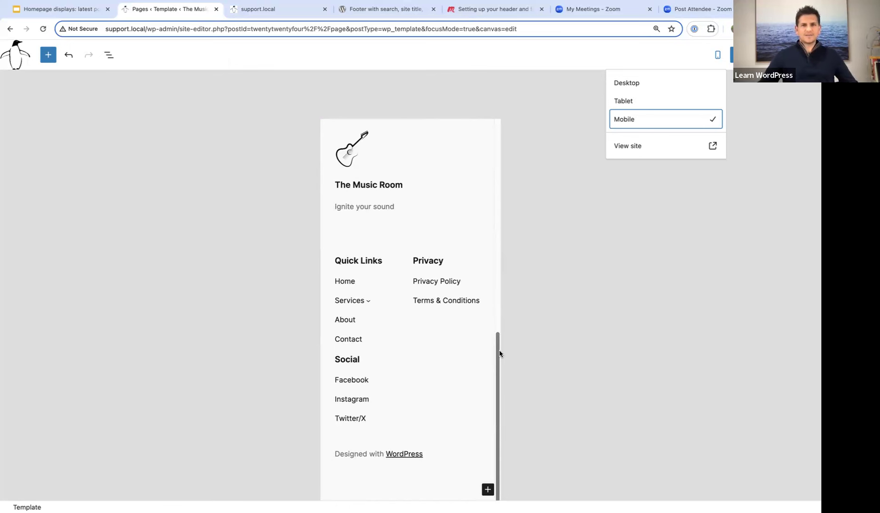
left_click_drag(498, 360, 492, 144)
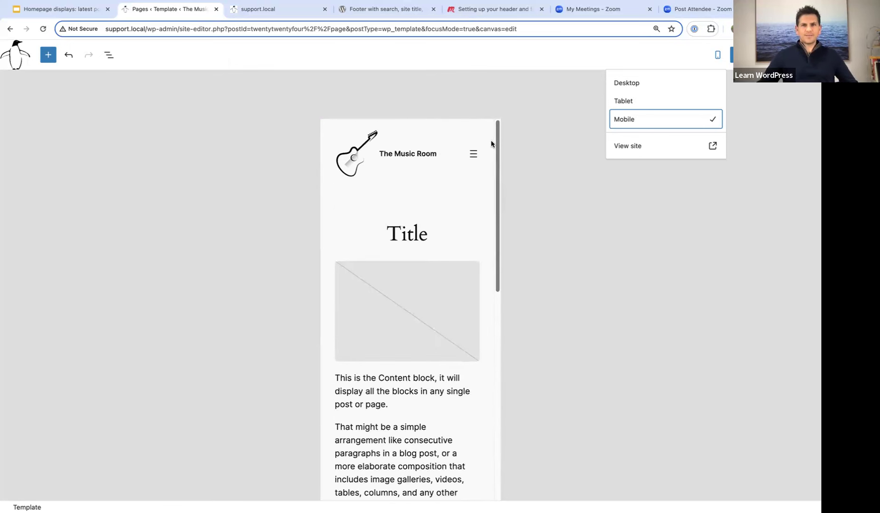
left_click(634, 83)
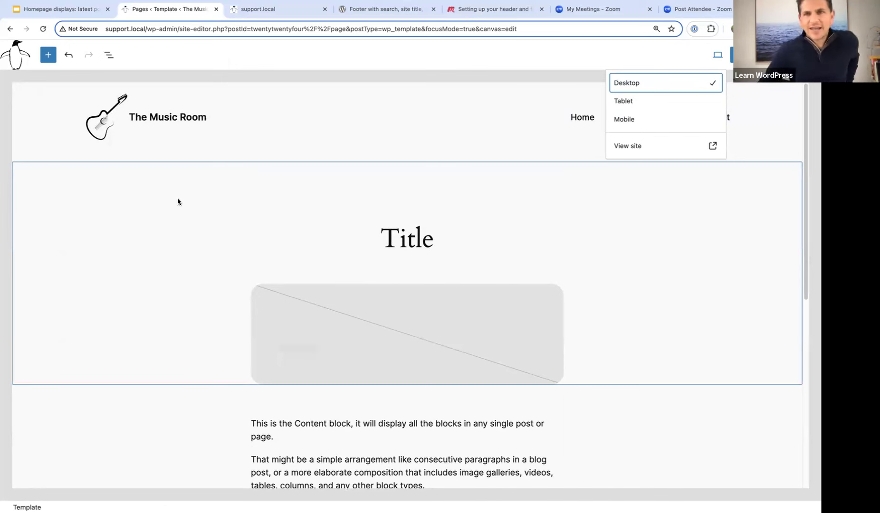
Step: Expand the header's block structure and select the nested row that holds the site logo and site title
left_click(109, 55)
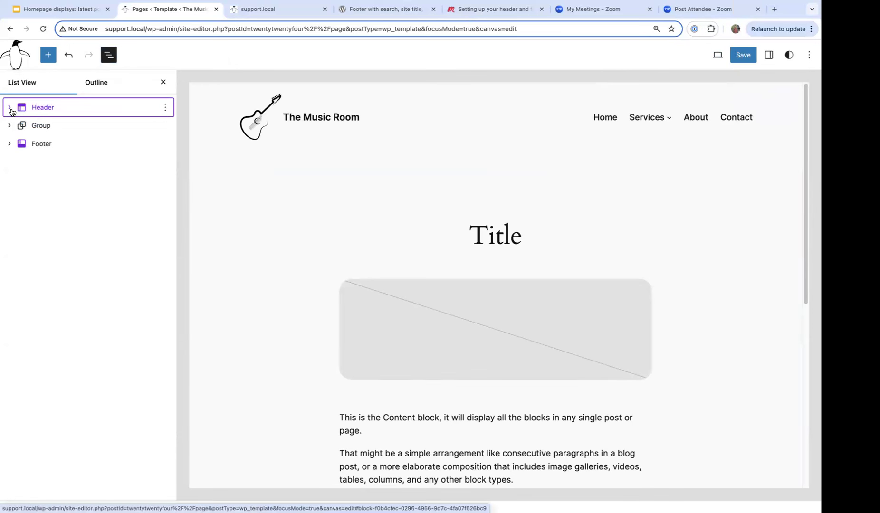
left_click(10, 108)
left_click(22, 125)
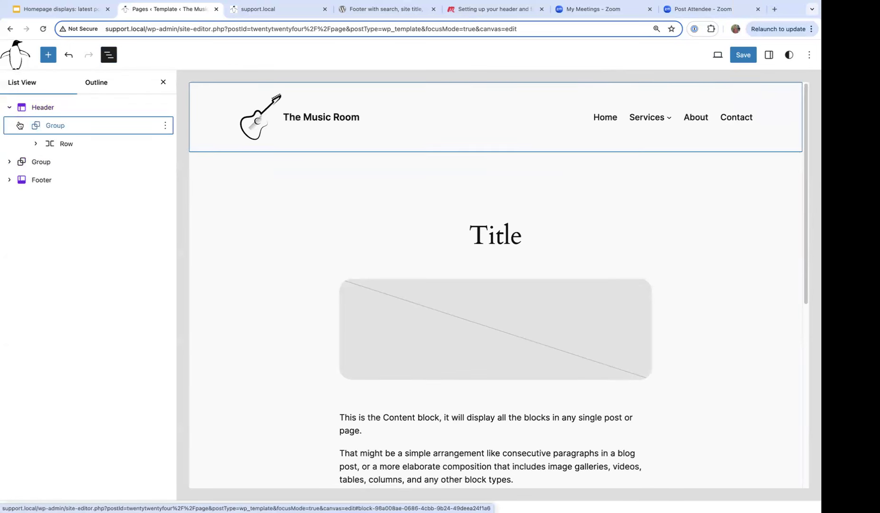
left_click(35, 144)
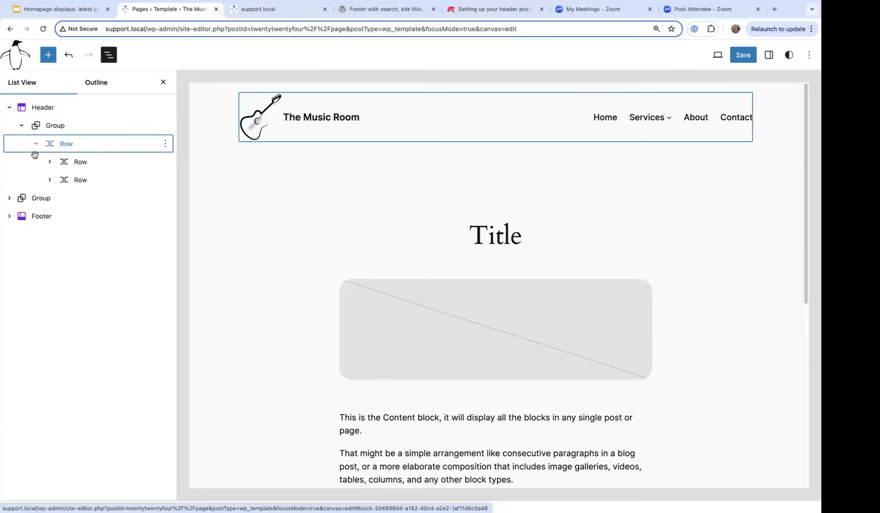
left_click(80, 163)
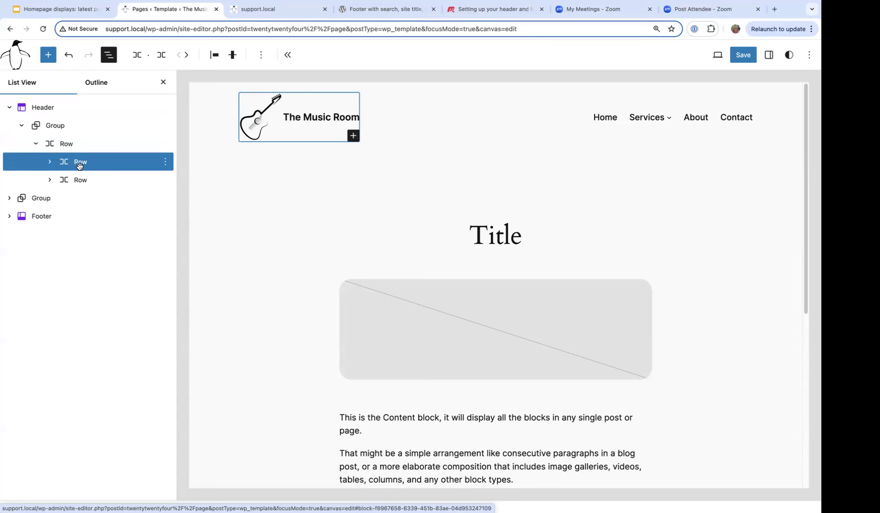
Step: Show the block settings and inspect the layout and nested blocks of the header's outer row and its two inner rows
left_click(769, 55)
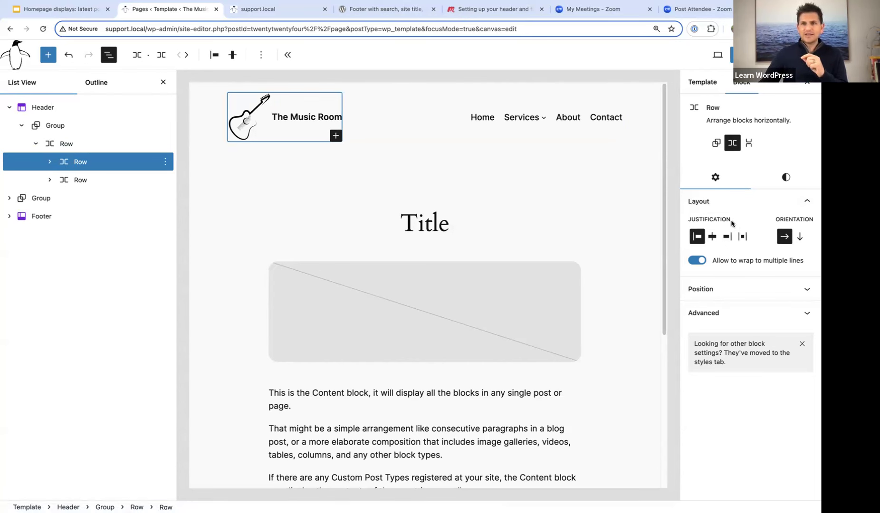
left_click(49, 162)
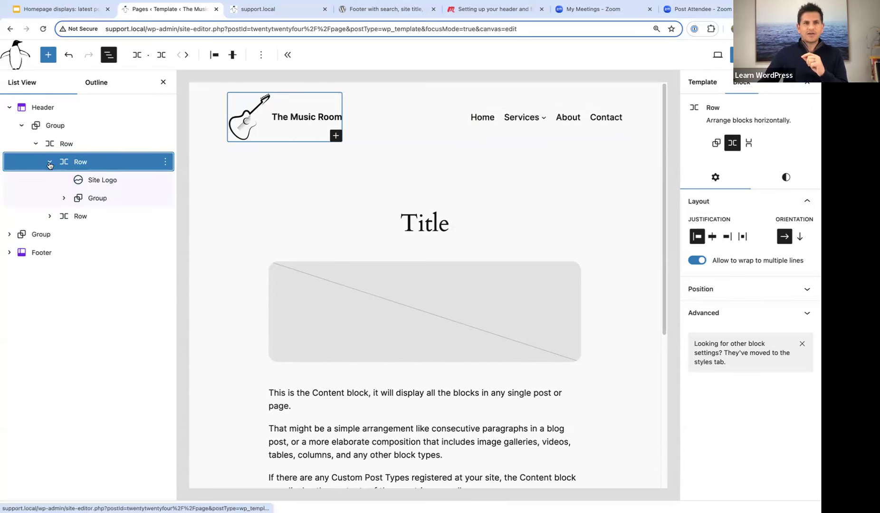
left_click(50, 162)
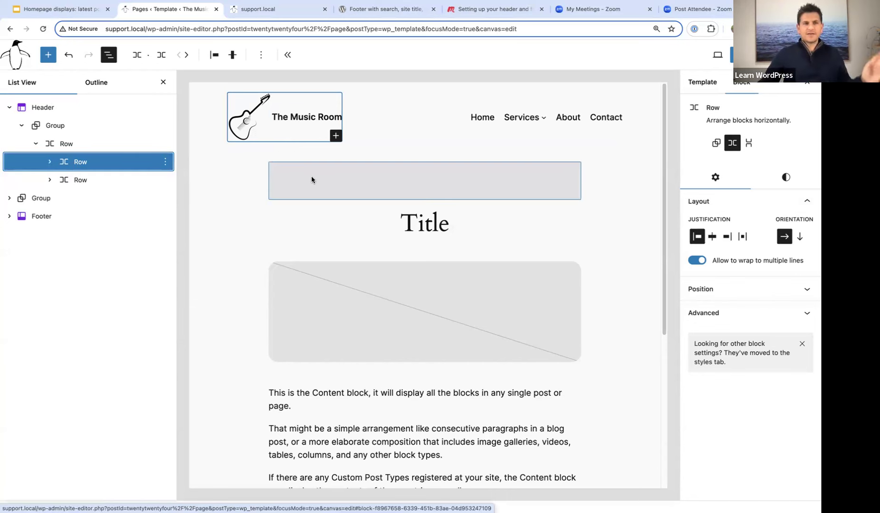
left_click(78, 181)
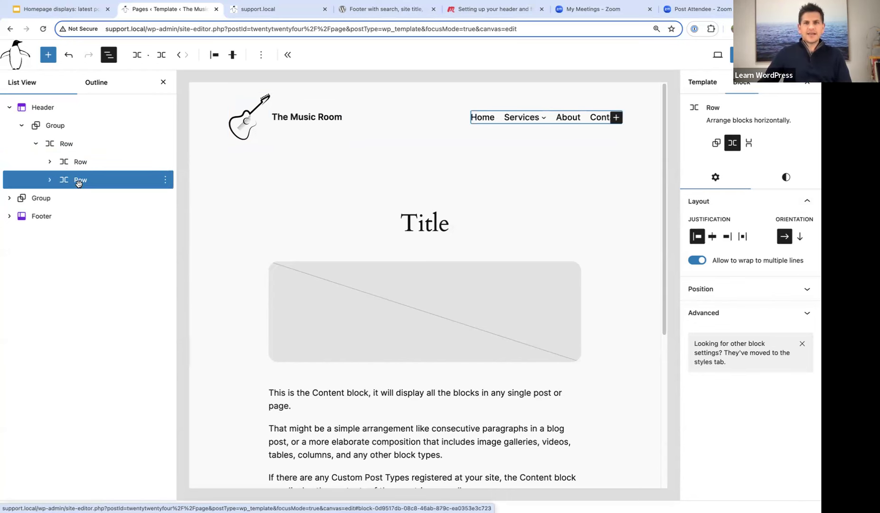
left_click(50, 181)
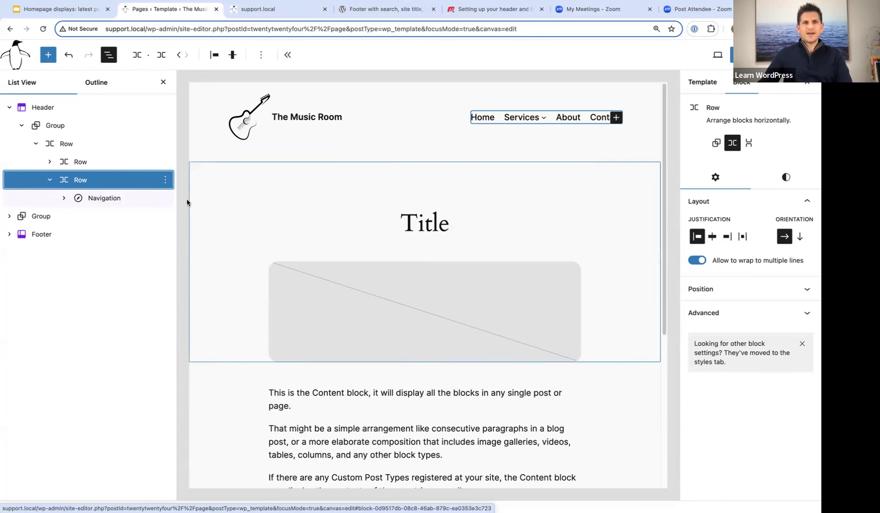
left_click(49, 179)
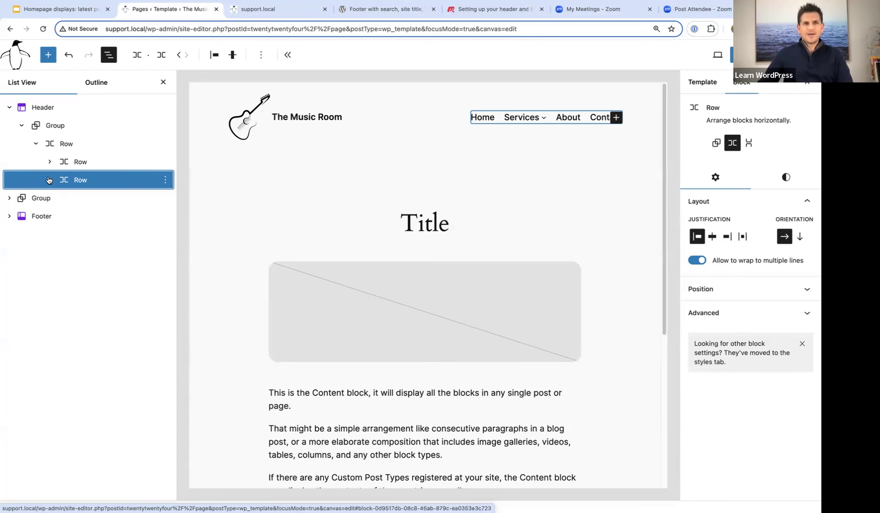
left_click(66, 145)
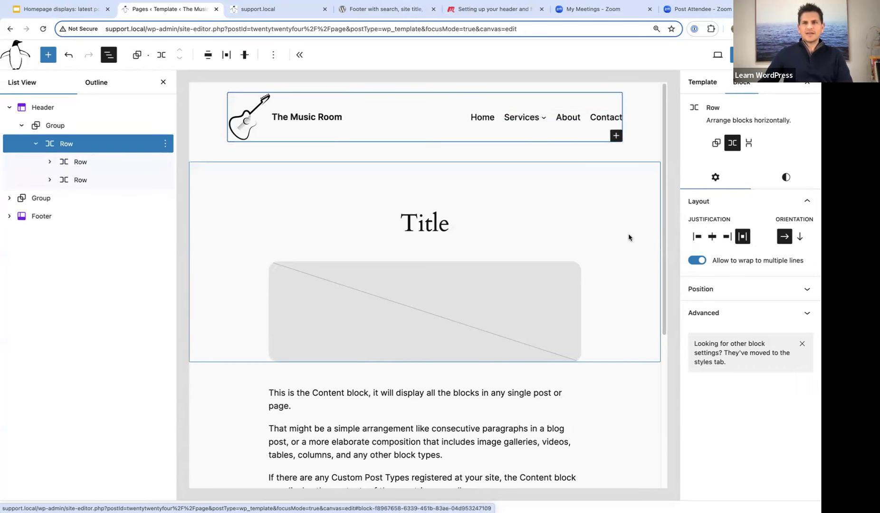
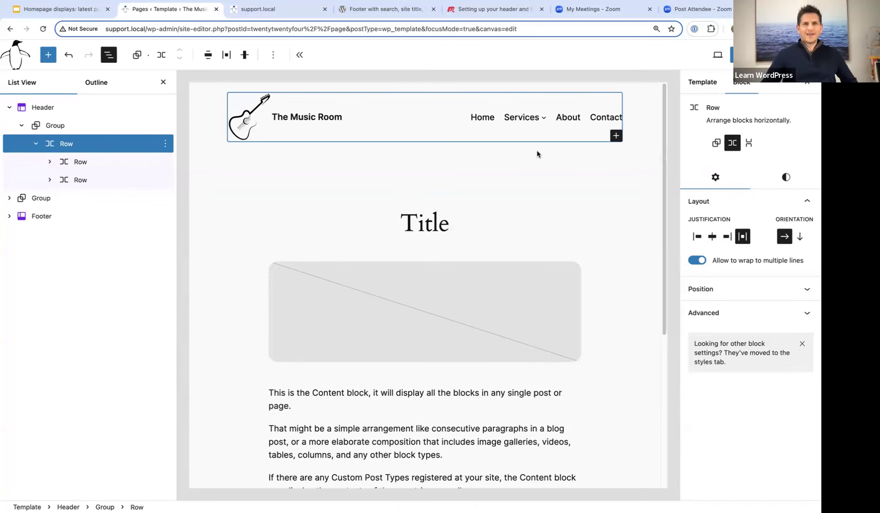
Step: Switch to the WordPress.org pattern directory and browse the footer patterns in the "footer" search results
left_click(373, 11)
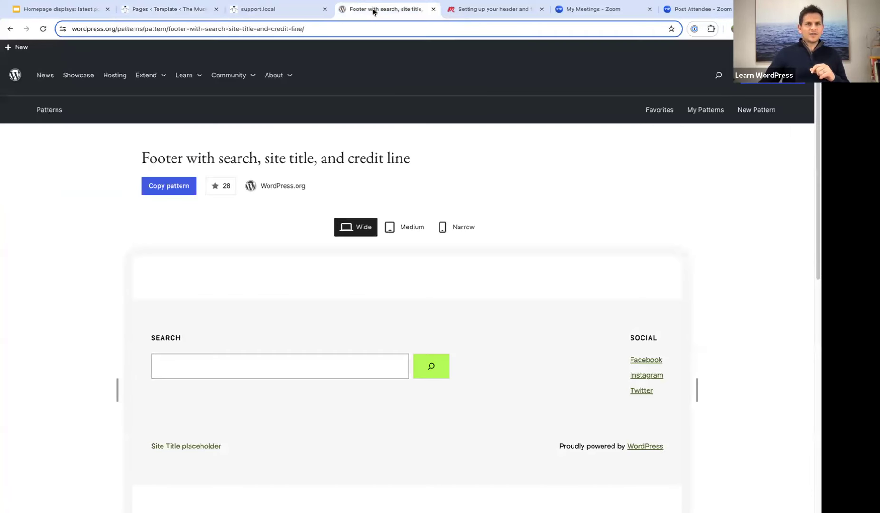
left_click(9, 30)
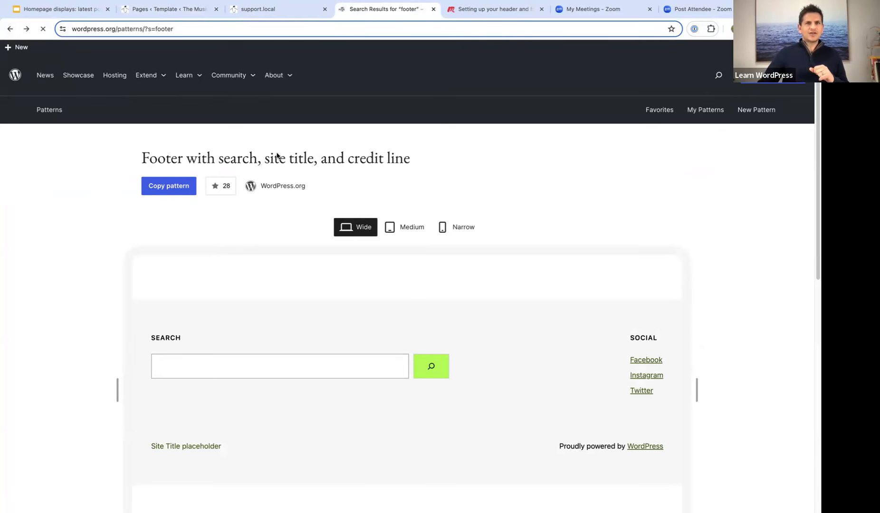
scroll(199, 216, "down", 3)
scroll(200, 216, "down", 3)
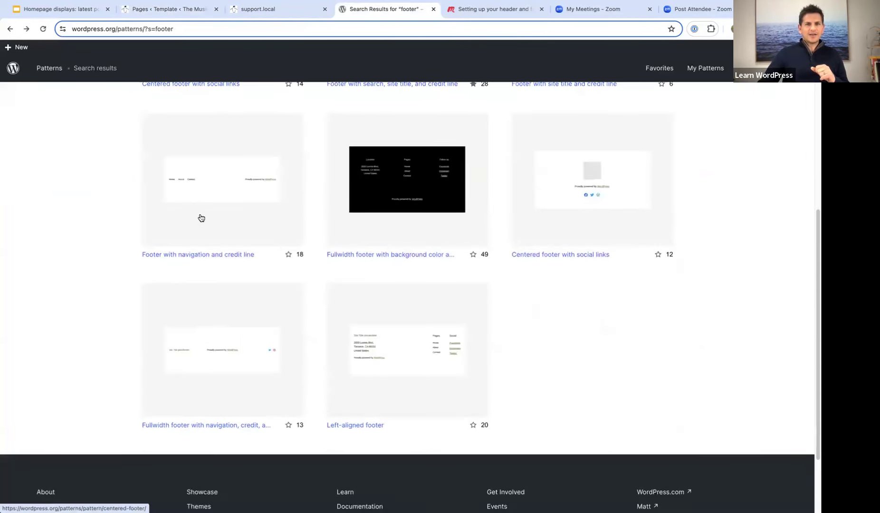
scroll(149, 209, "up", 3)
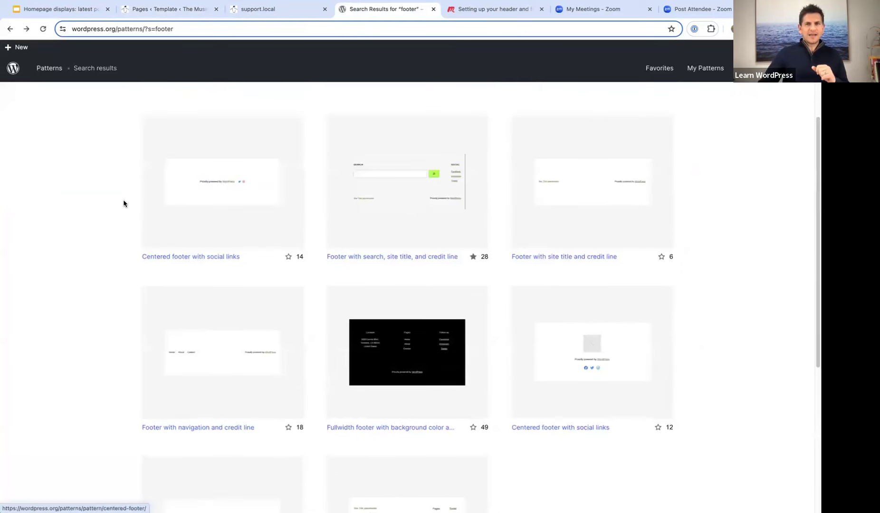
scroll(124, 203, "up", 3)
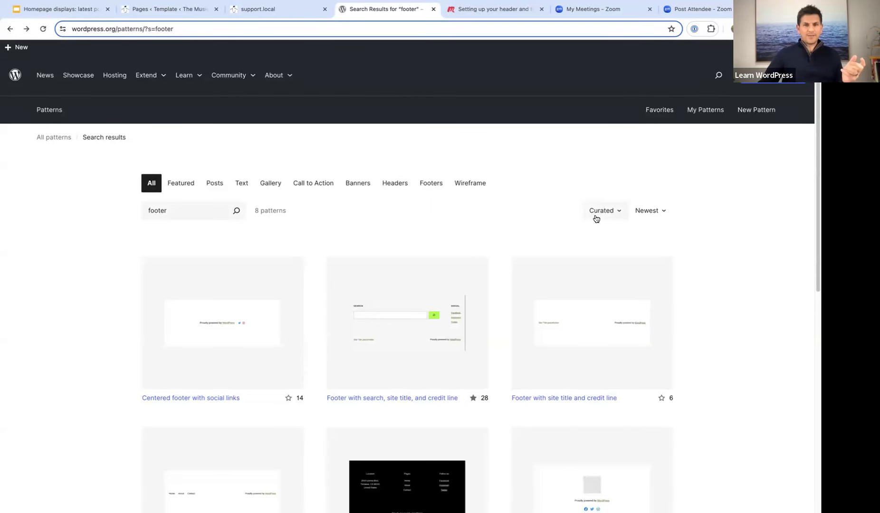
scroll(405, 219, "down", 2)
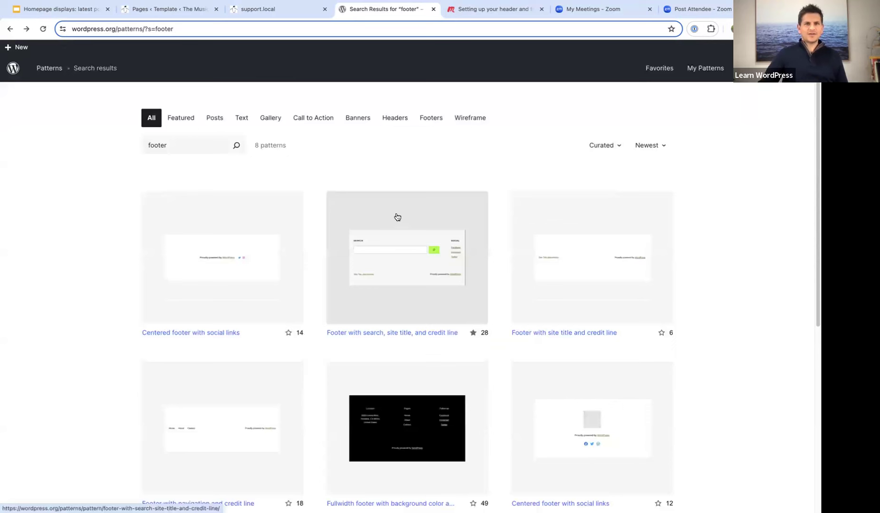
Step: Return to the site editor and look over the page template from the header down to the footer
left_click(180, 10)
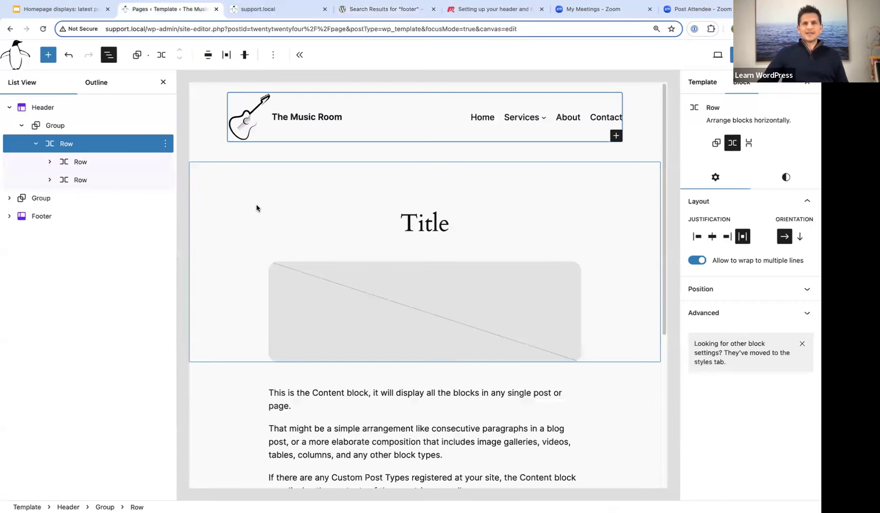
scroll(246, 216, "down", 3)
scroll(246, 218, "down", 5)
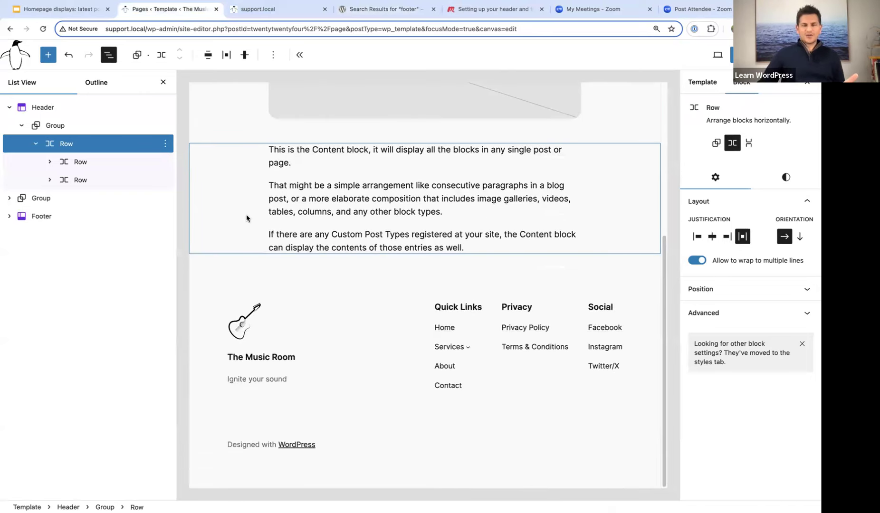
scroll(246, 214, "up", 8)
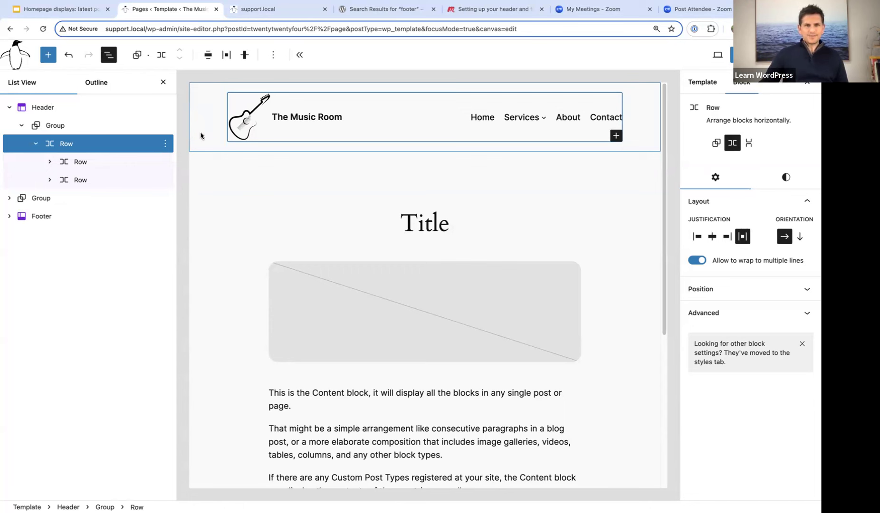
Step: Select the whole Header template part and collapse its nested blocks in the block list
left_click(200, 136)
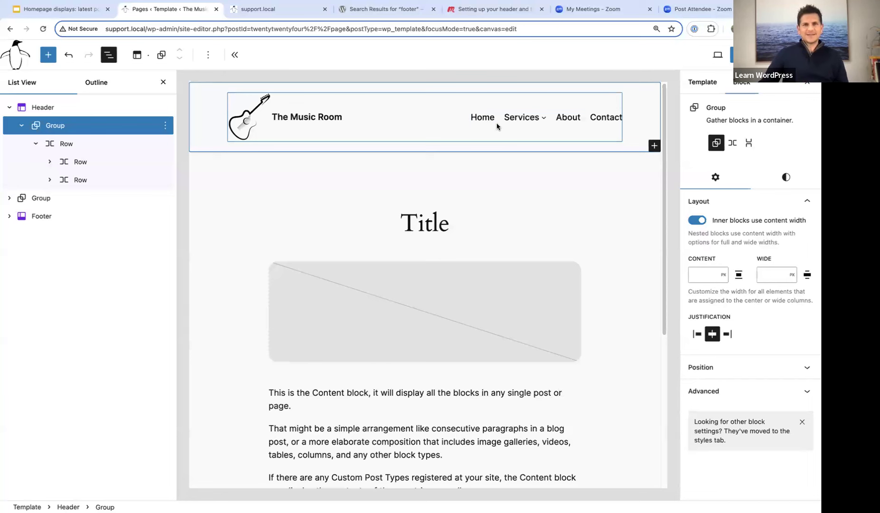
left_click(42, 109)
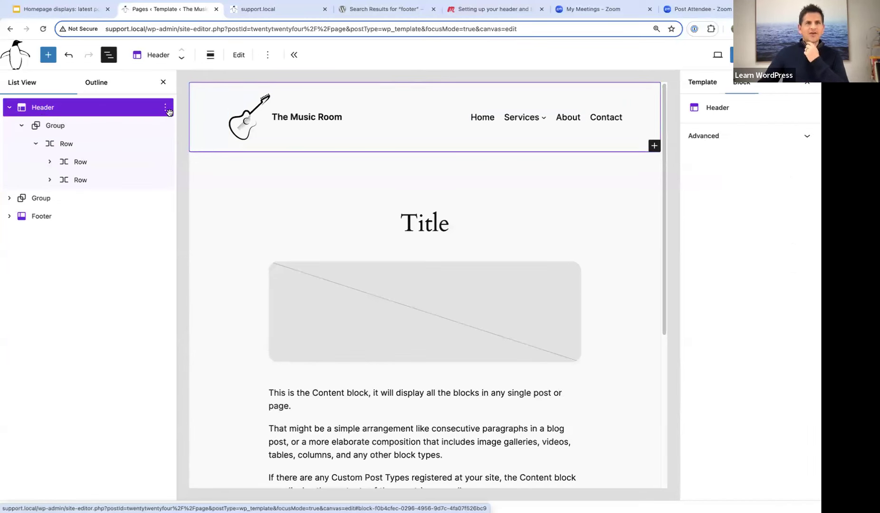
left_click(166, 112)
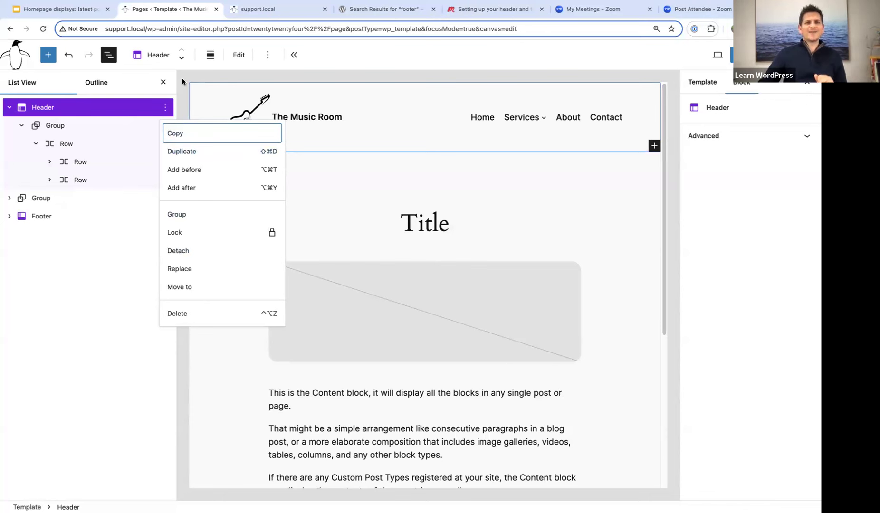
left_click(182, 81)
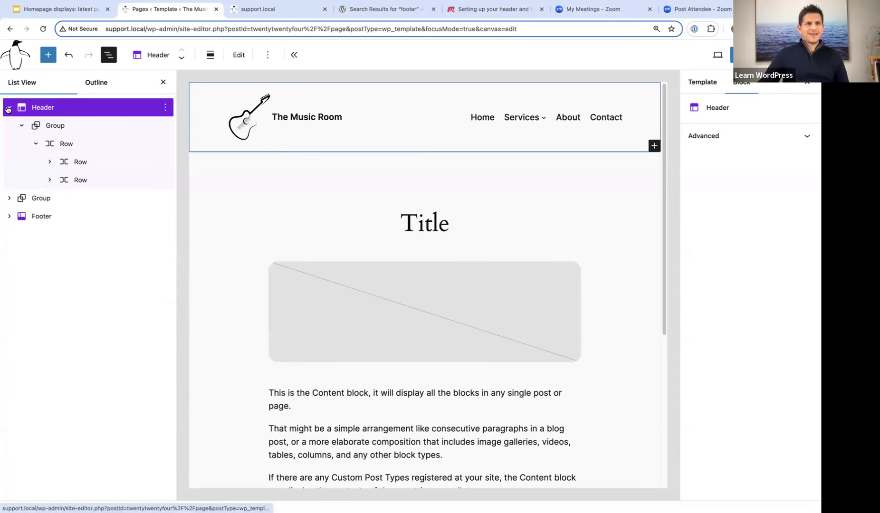
left_click(8, 108)
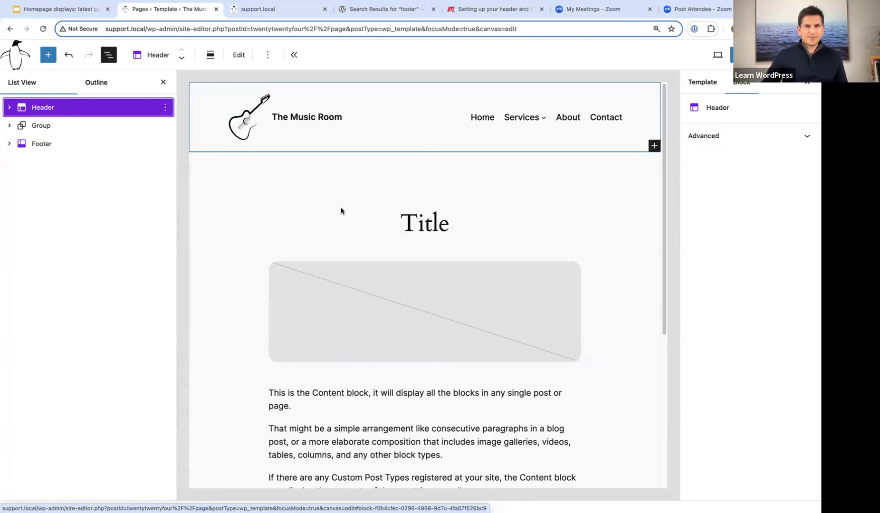
Step: Wrap the Header template part in a Group block
scroll(320, 204, "down", 3)
scroll(317, 208, "down", 2)
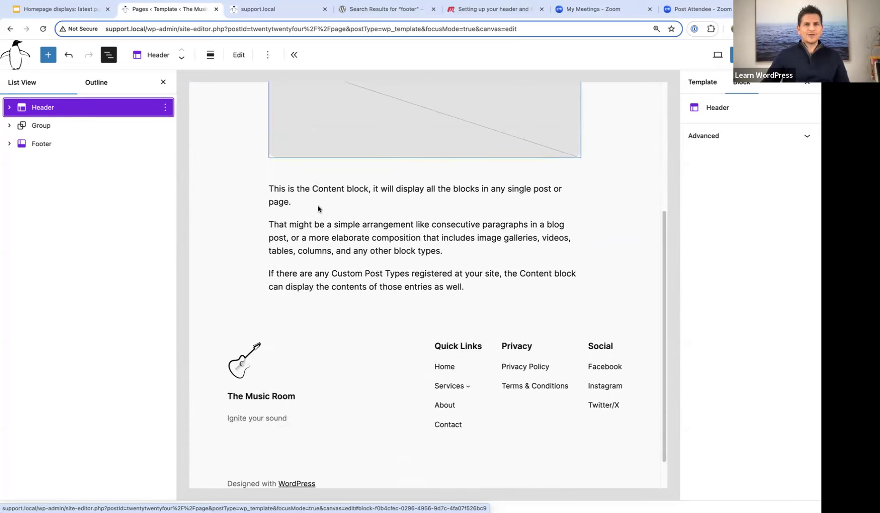
scroll(318, 209, "up", 5)
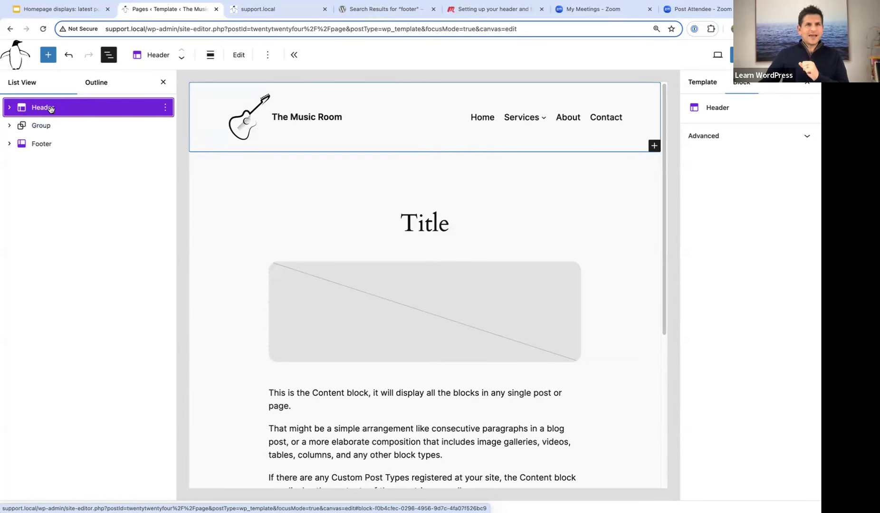
left_click(165, 108)
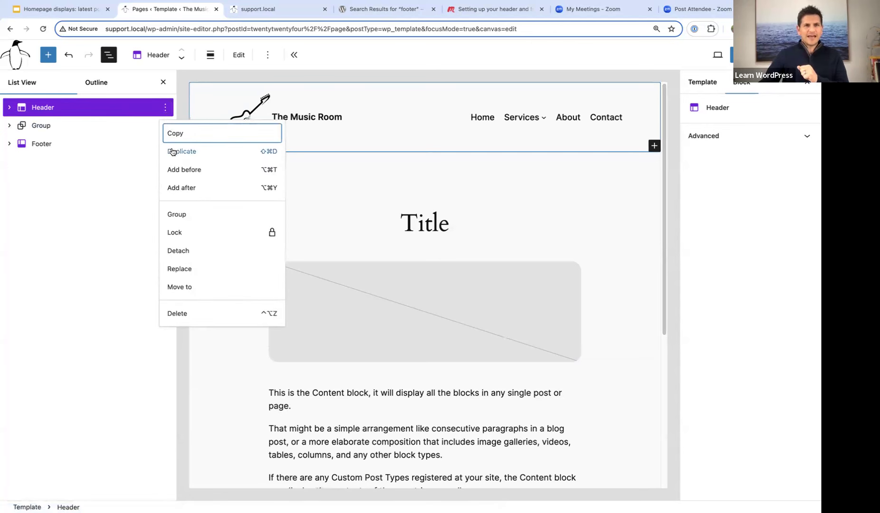
left_click(174, 216)
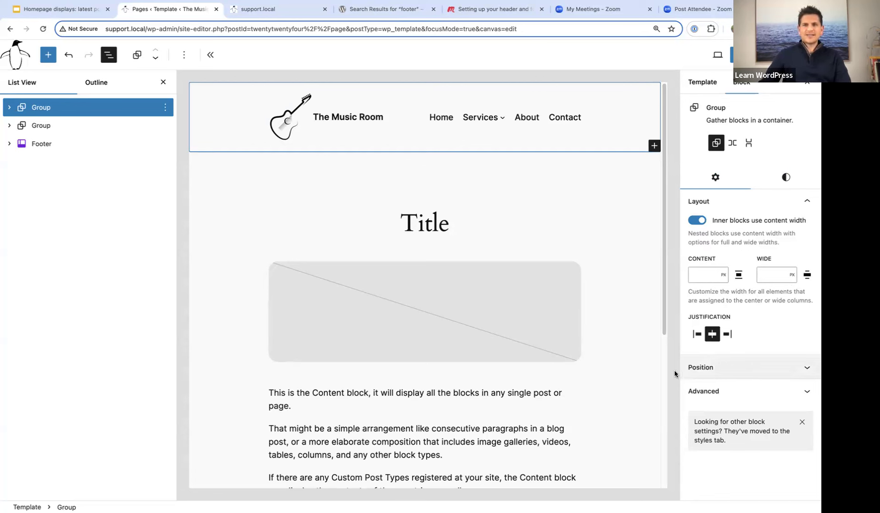
Step: Set the position of the new Group around the header to Sticky and save the template
left_click(732, 370)
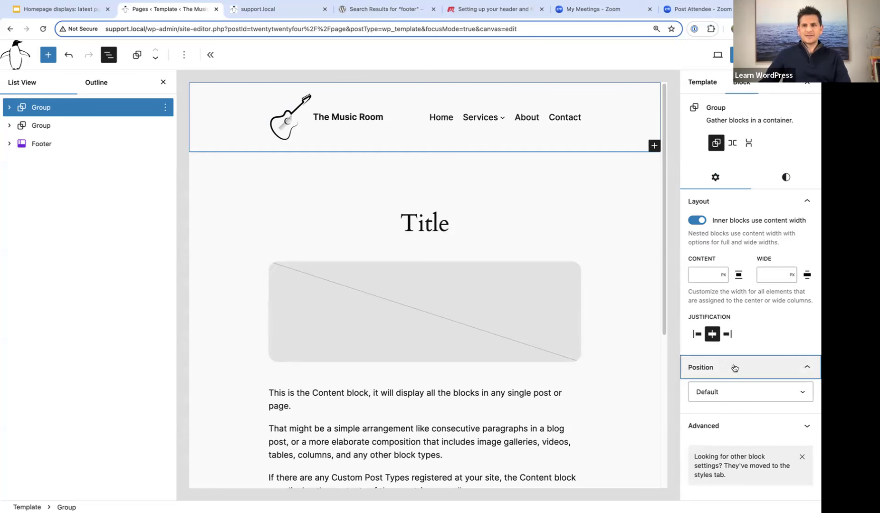
left_click(733, 395)
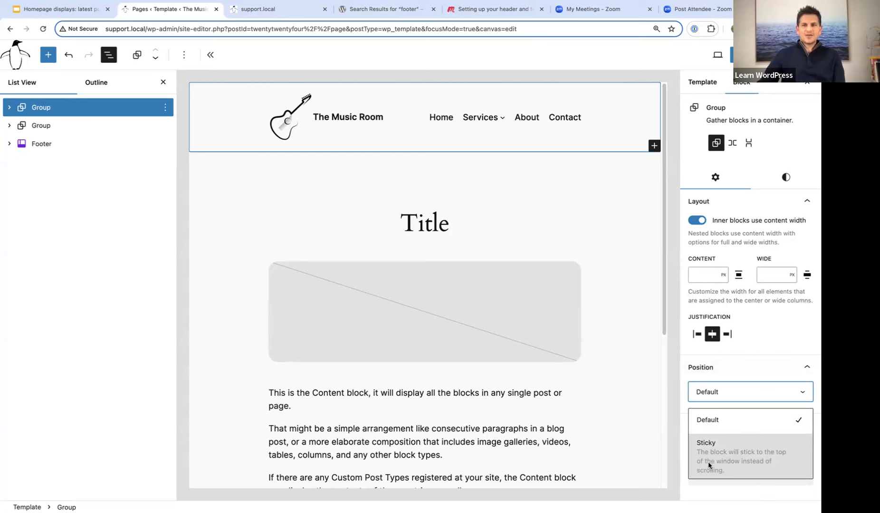
left_click(740, 459)
left_click(732, 55)
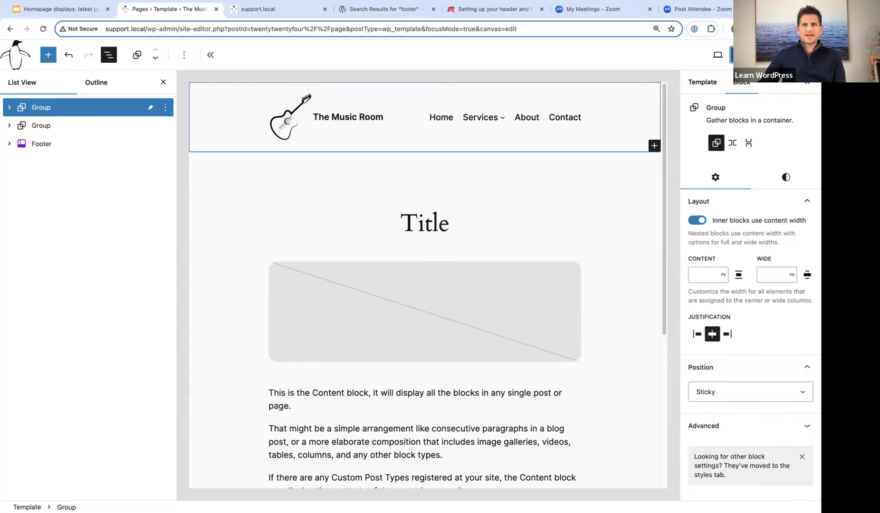
left_click(720, 55)
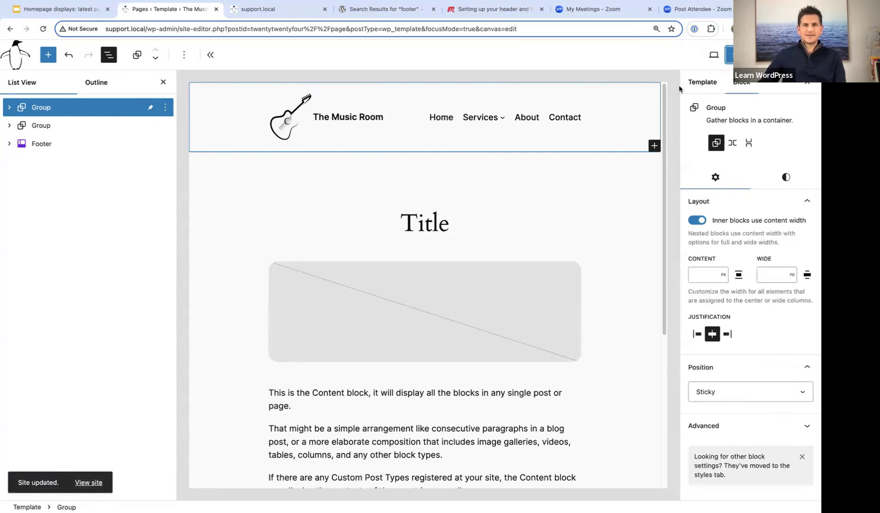
Step: Check how the sticky header behaves while moving through the page template down to the footer
scroll(592, 215, "down", 3)
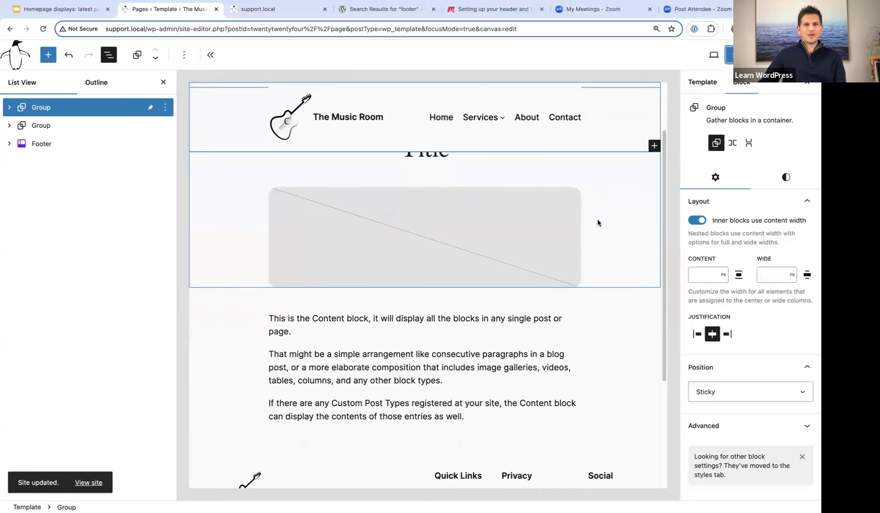
scroll(598, 223, "down", 6)
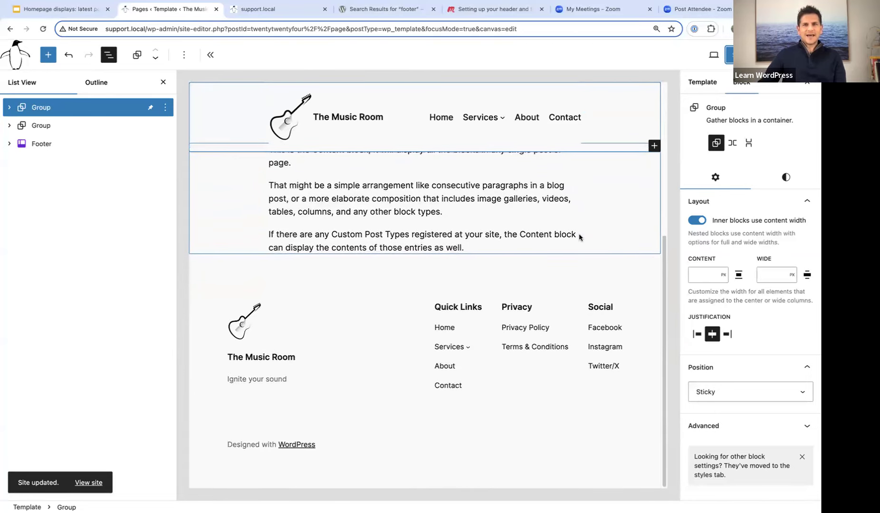
scroll(579, 233, "up", 5)
scroll(580, 233, "up", 5)
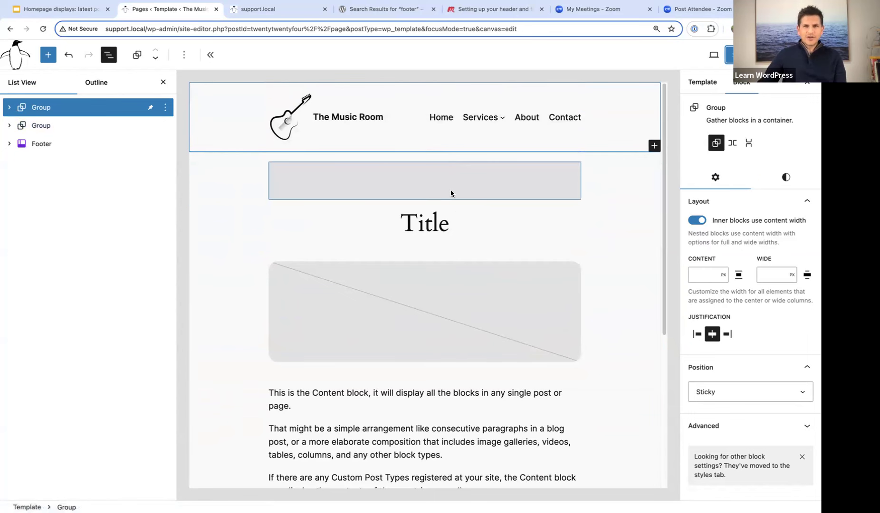
scroll(451, 193, "down", 5)
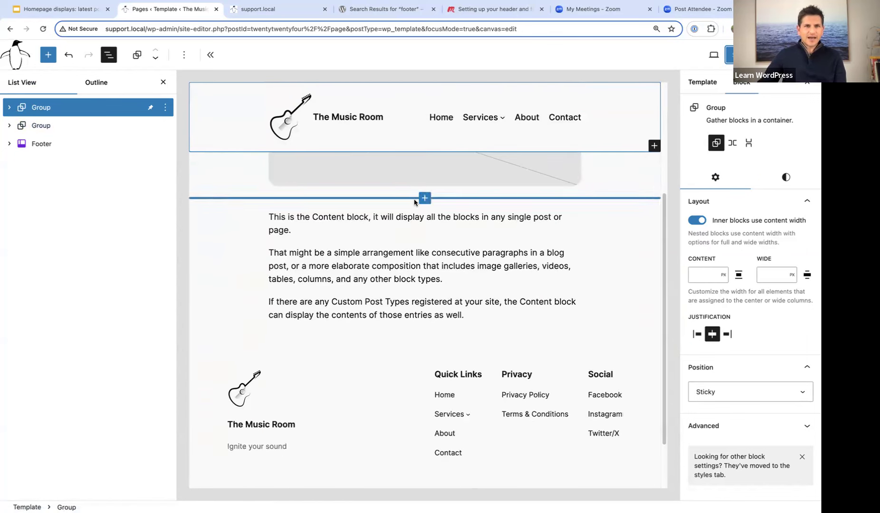
scroll(408, 201, "down", 3)
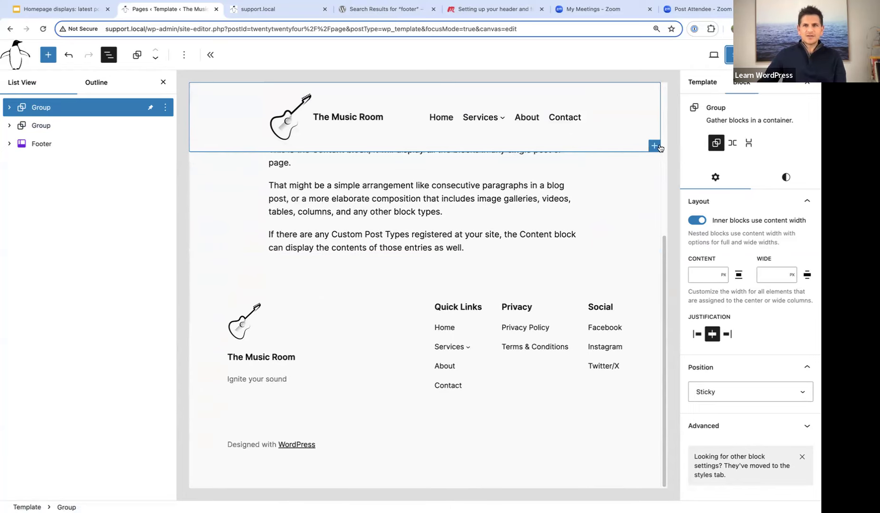
Step: Set the background colour of the sticky Group around the header to the theme's Base colour (#F9F9F9)
left_click(785, 179)
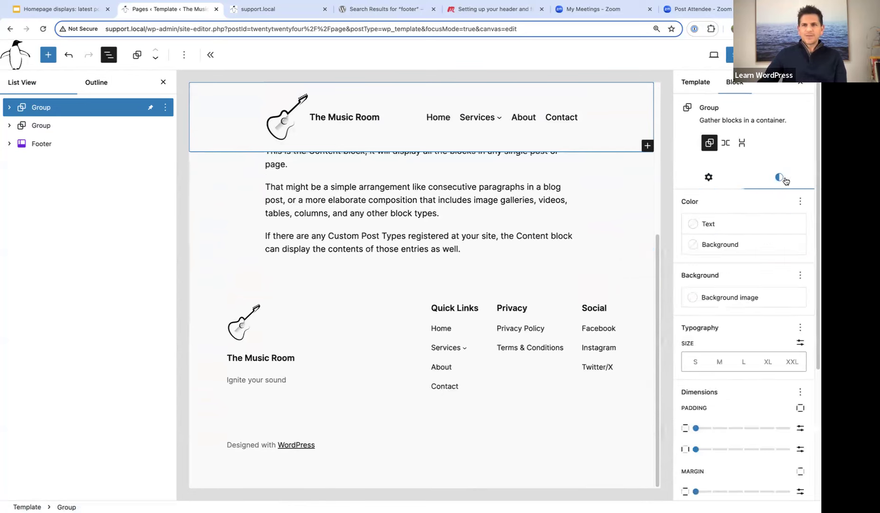
left_click(732, 243)
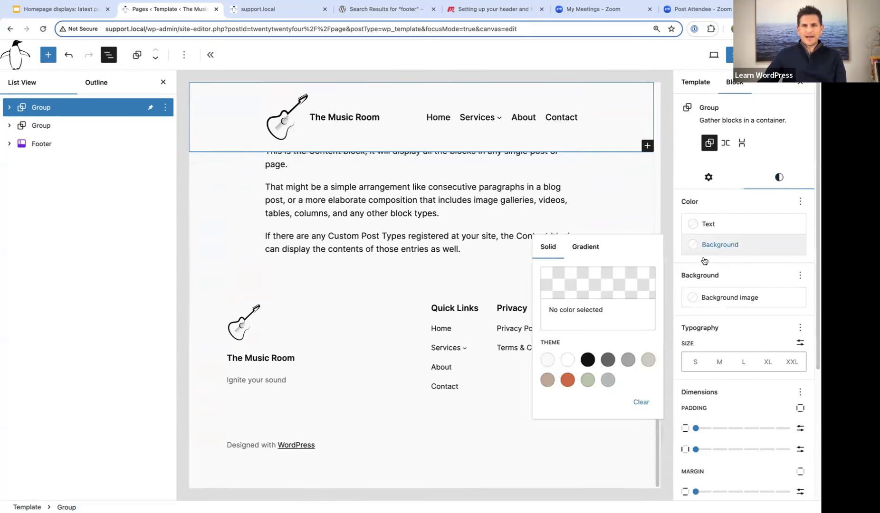
left_click(547, 360)
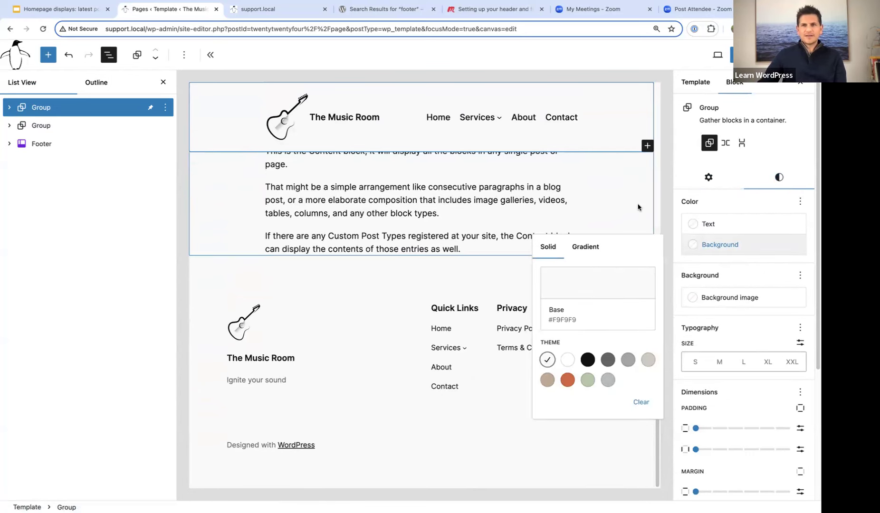
Step: Check how the page content passes behind the sticky header between the footer and the title area
left_click(565, 186)
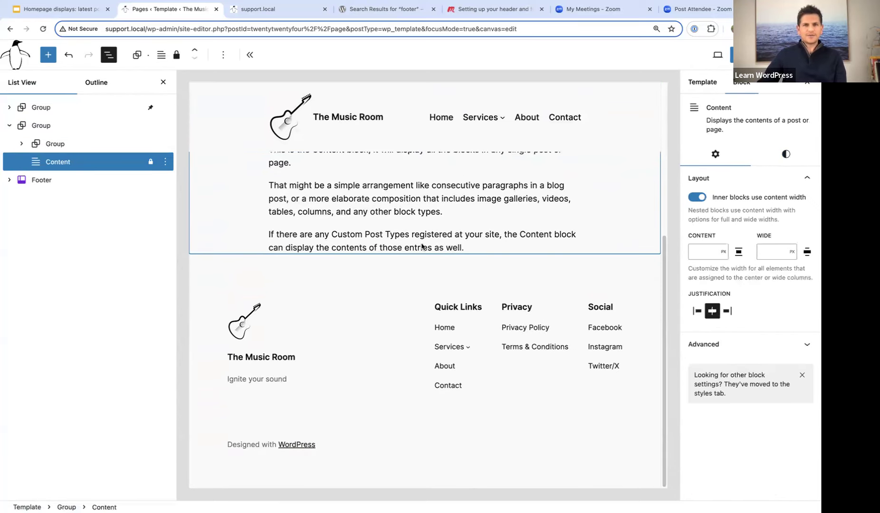
left_click(396, 276)
scroll(413, 194, "up", 5)
scroll(413, 190, "down", 5)
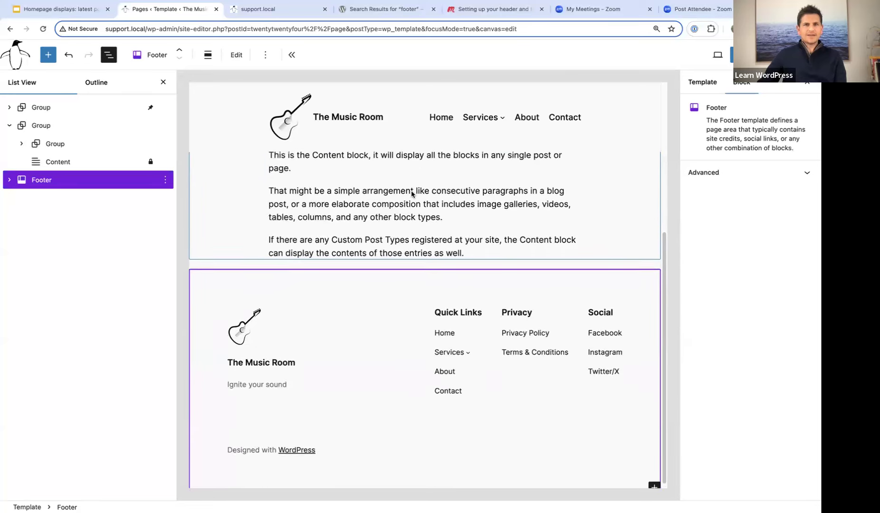
scroll(413, 199, "up", 2)
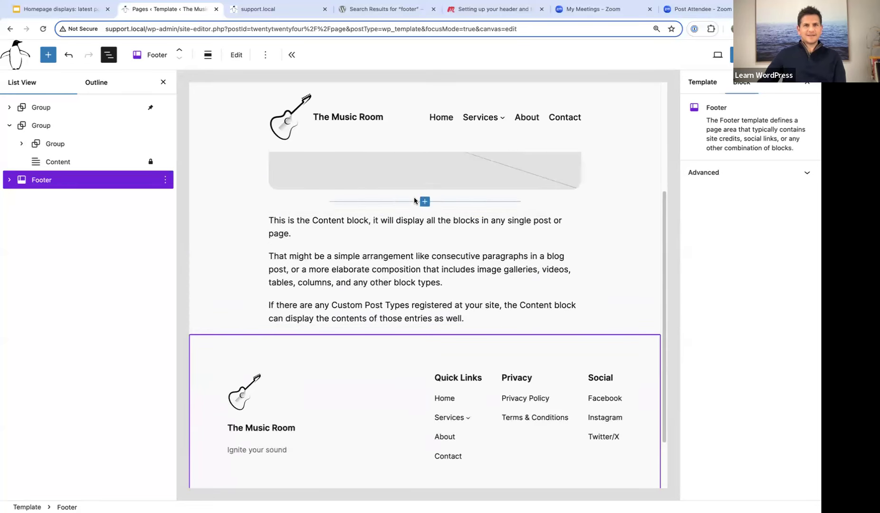
scroll(420, 187, "up", 5)
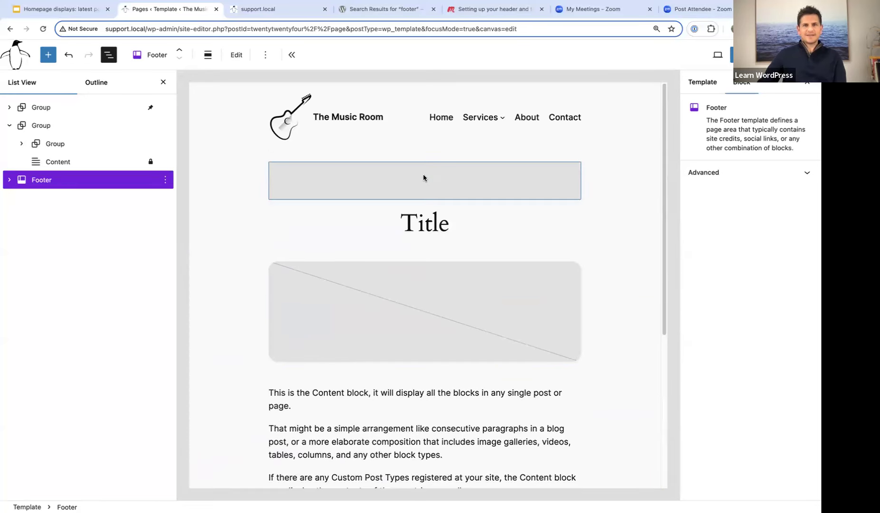
Step: Ungroup the sticky Group so the Header template part stands on its own, and save the template
left_click(59, 107)
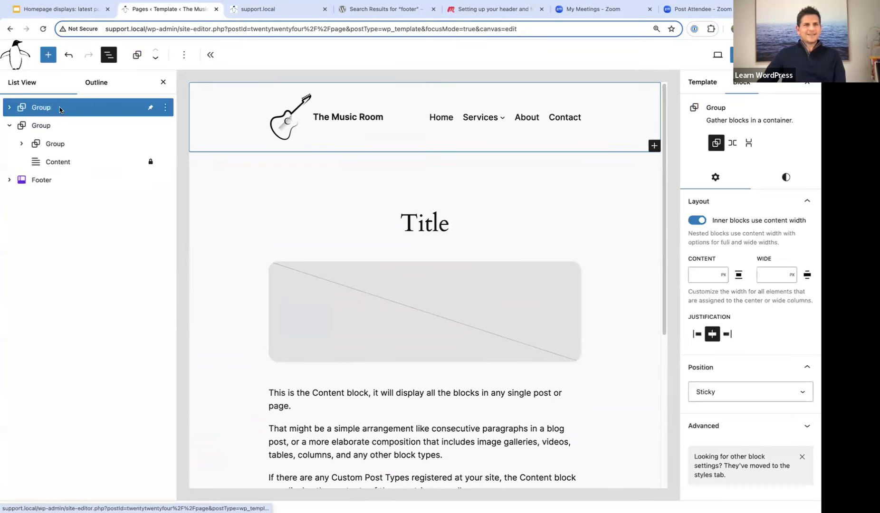
left_click(165, 109)
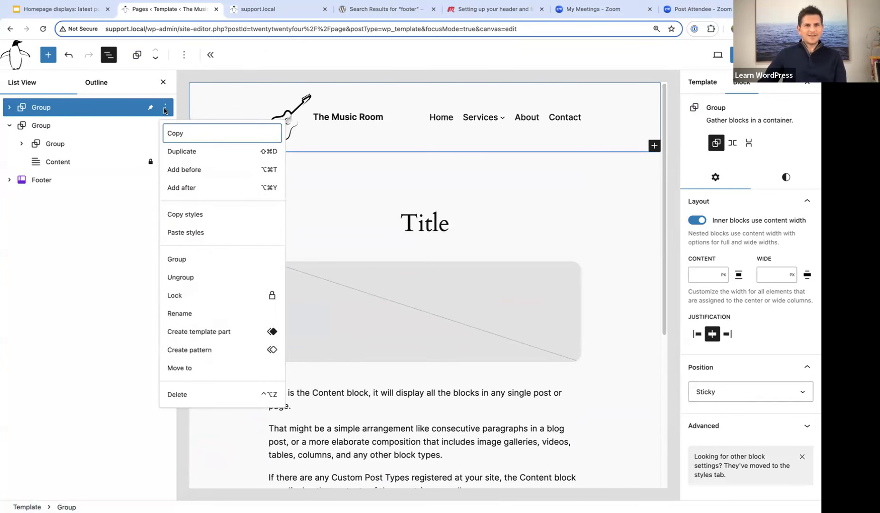
left_click(180, 278)
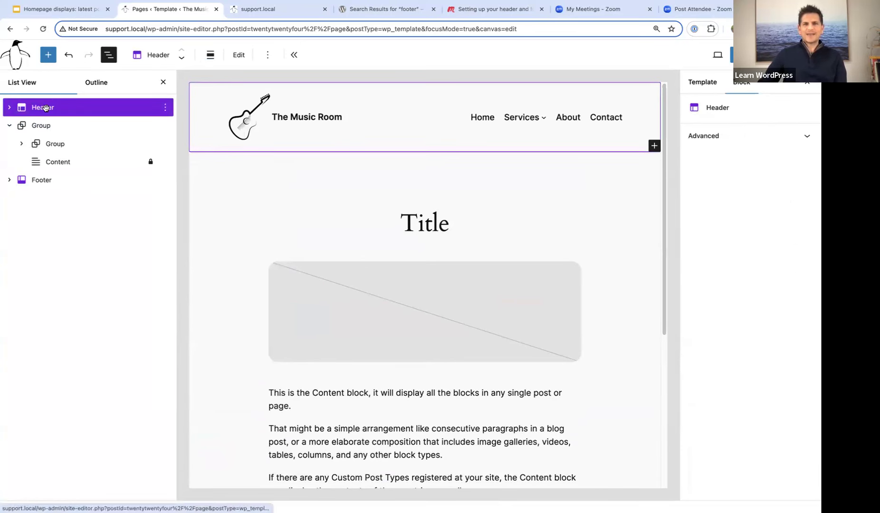
left_click(732, 55)
left_click(732, 55)
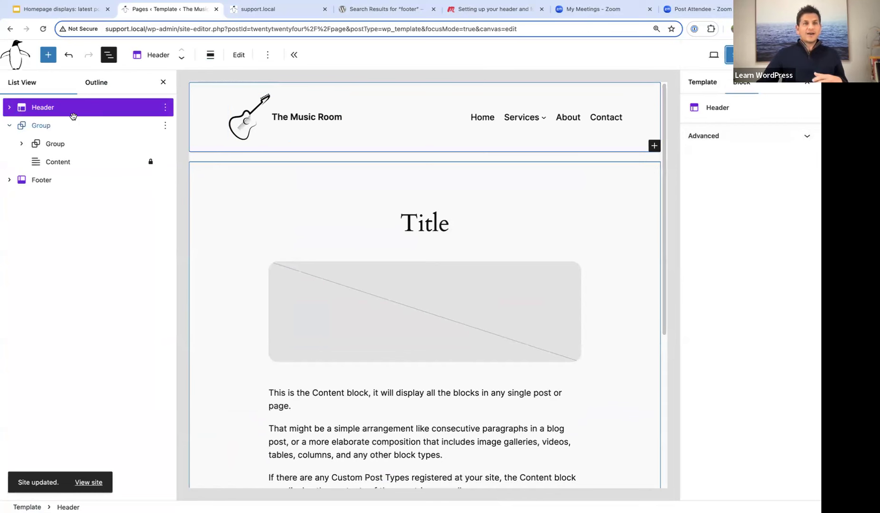
Step: Replace the Header template part with the "Header inside full-width background image" pattern
left_click(166, 112)
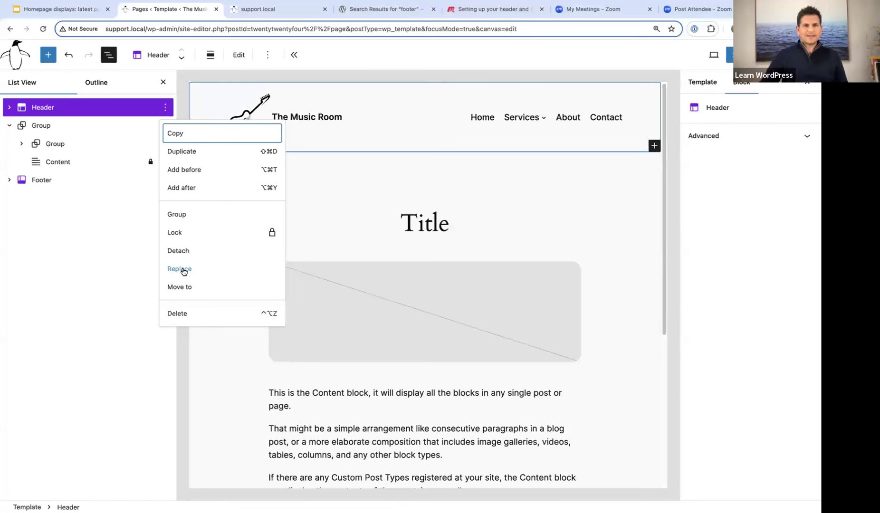
left_click(180, 269)
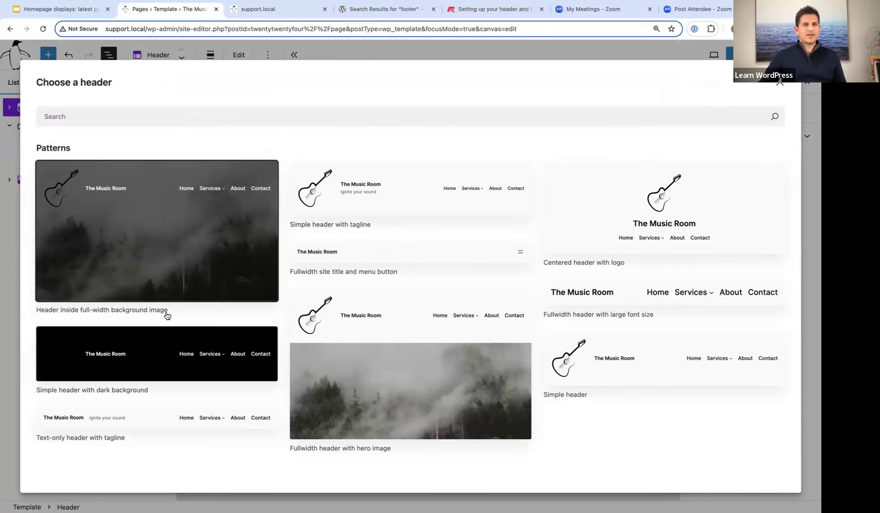
left_click(152, 228)
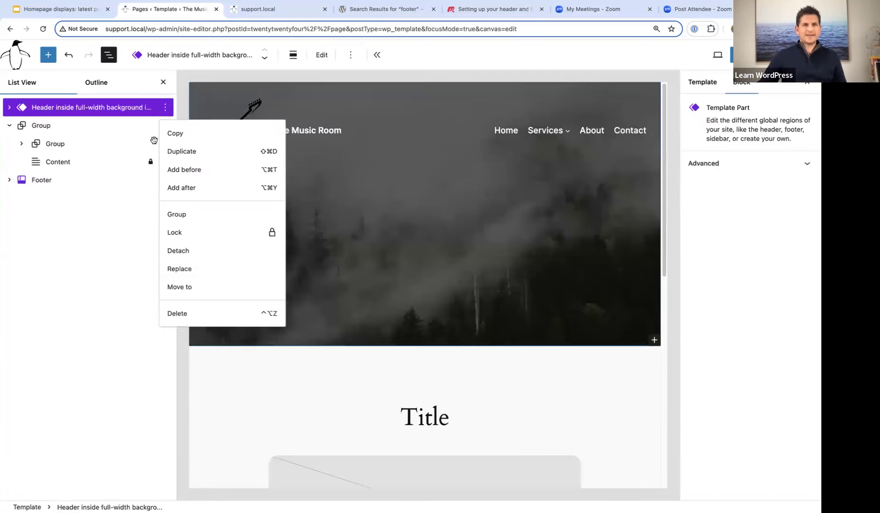
left_click(316, 119)
left_click(380, 183)
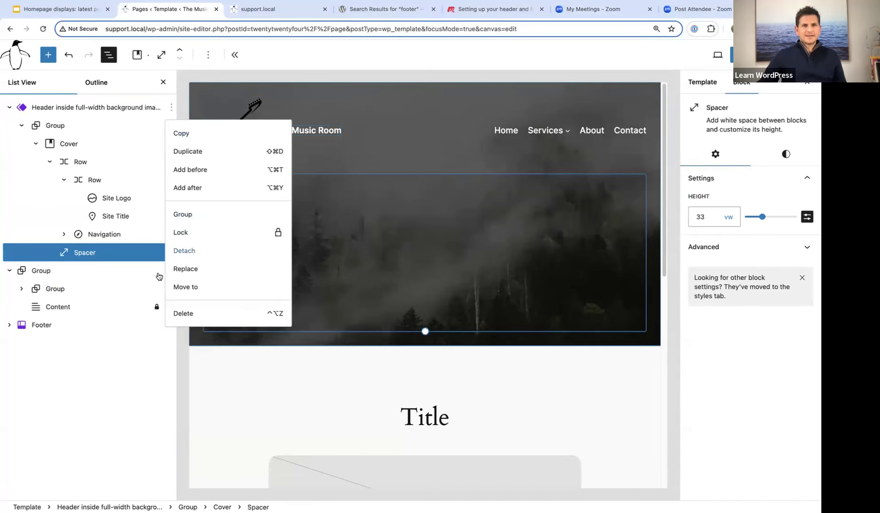
left_click(57, 326)
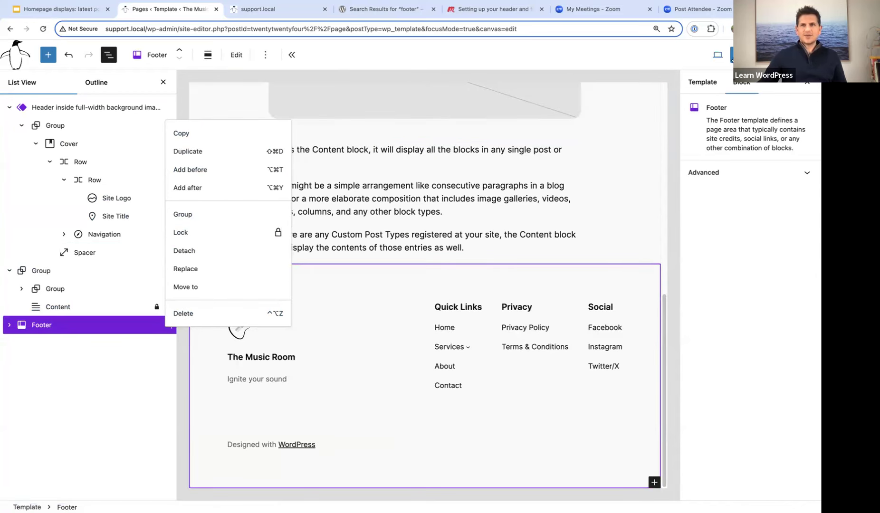
Step: Save the page template with its replaced header and reload the site editor
scroll(604, 169, "up", 10)
left_click(741, 55)
left_click(708, 57)
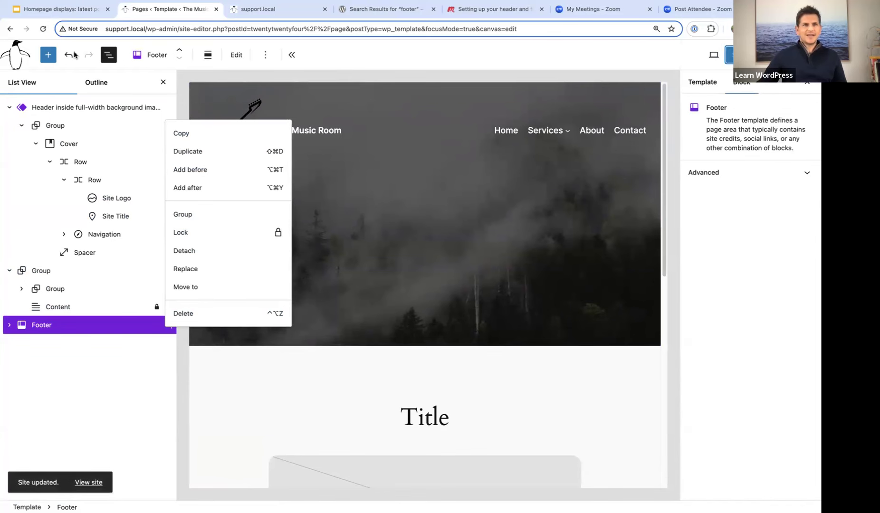
left_click(43, 29)
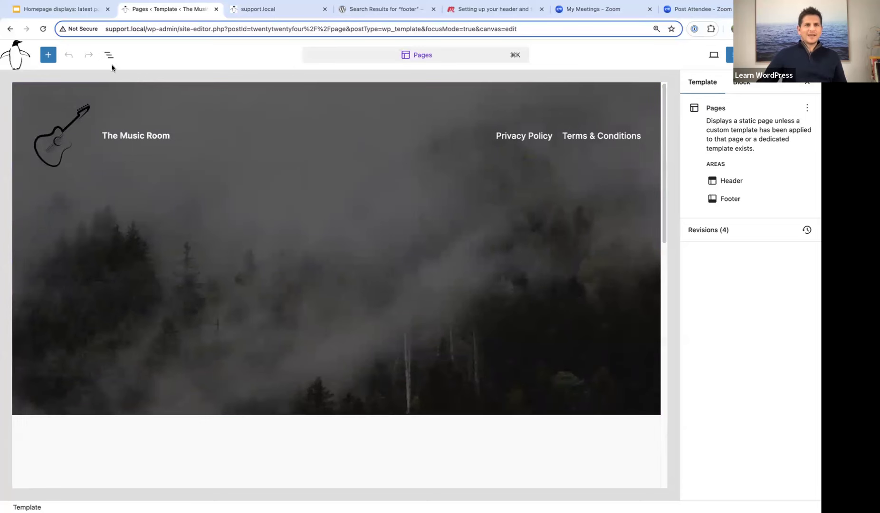
Step: Show the template's block list and expand the full-width background image header down through its Group and Cover
left_click(109, 56)
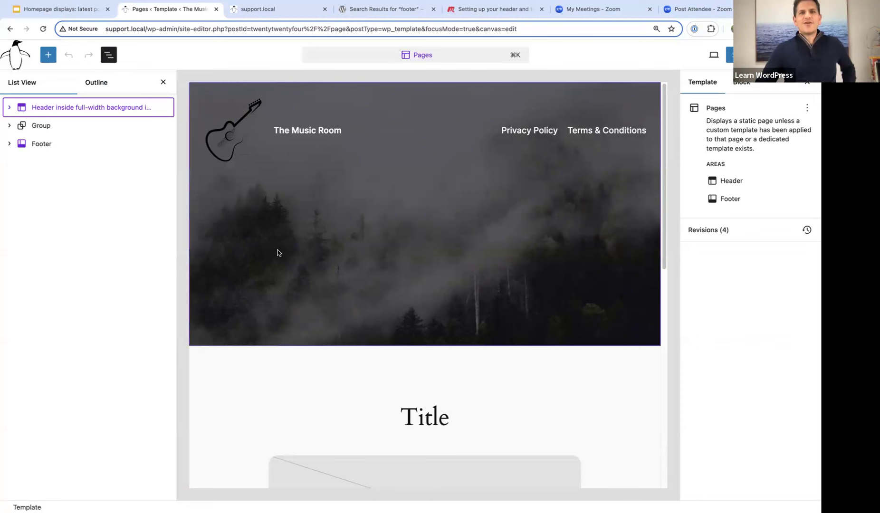
left_click(247, 240)
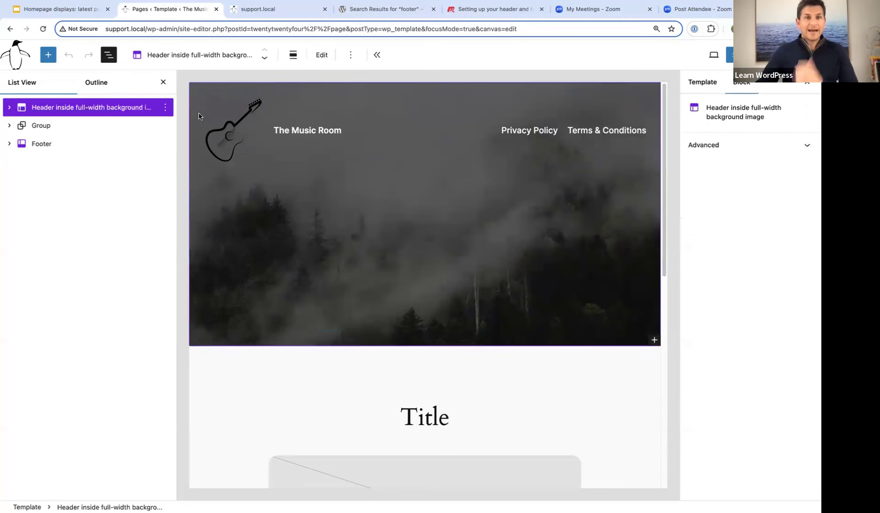
left_click(8, 109)
left_click(21, 125)
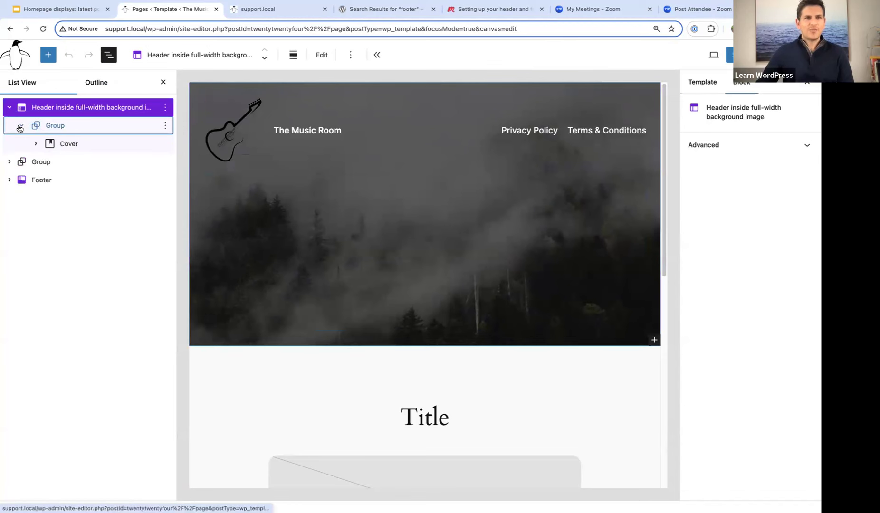
left_click(74, 144)
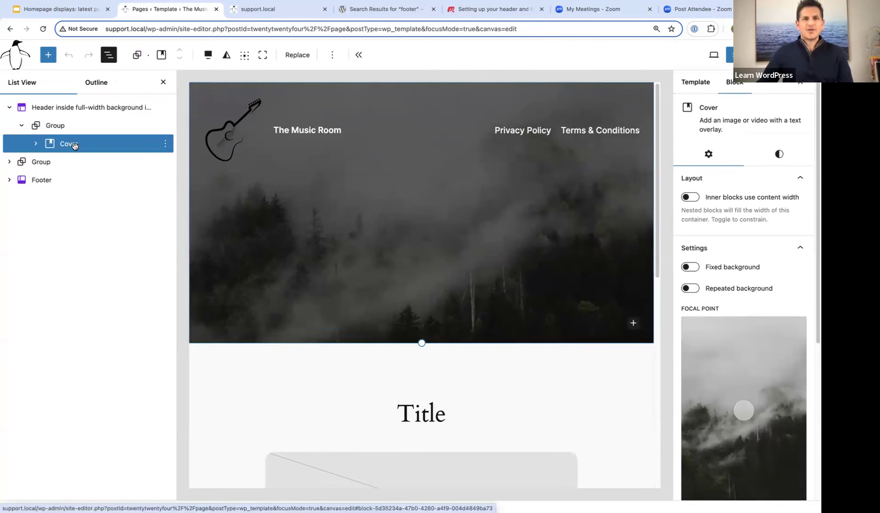
left_click(36, 144)
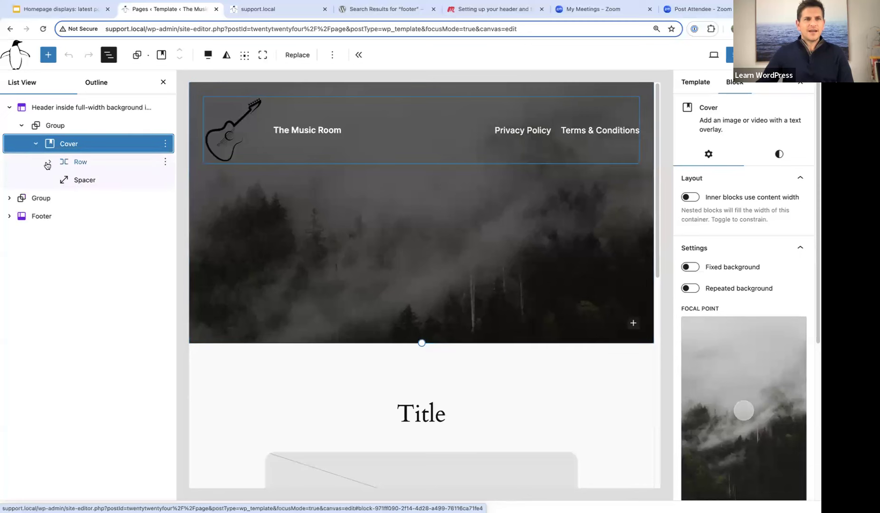
Step: Expand the nested Rows inside the header's Cover and delete the Site Title block
left_click(48, 165)
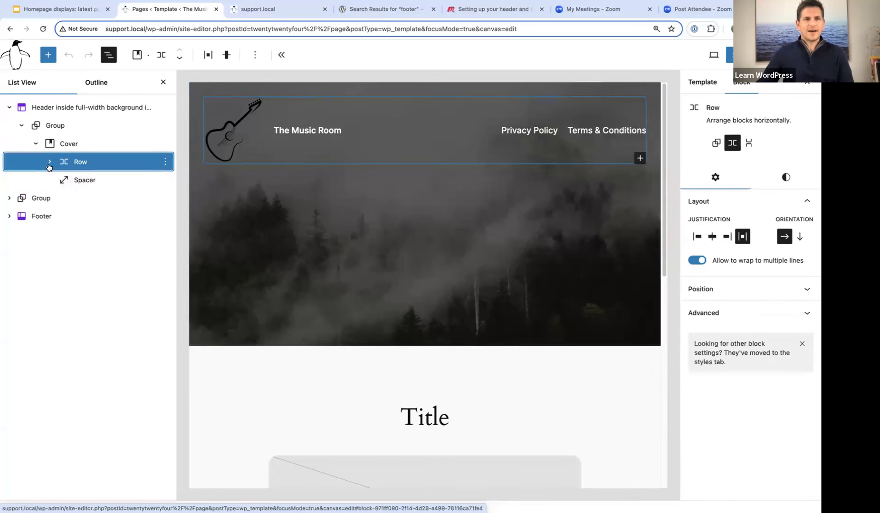
left_click(49, 163)
left_click(87, 180)
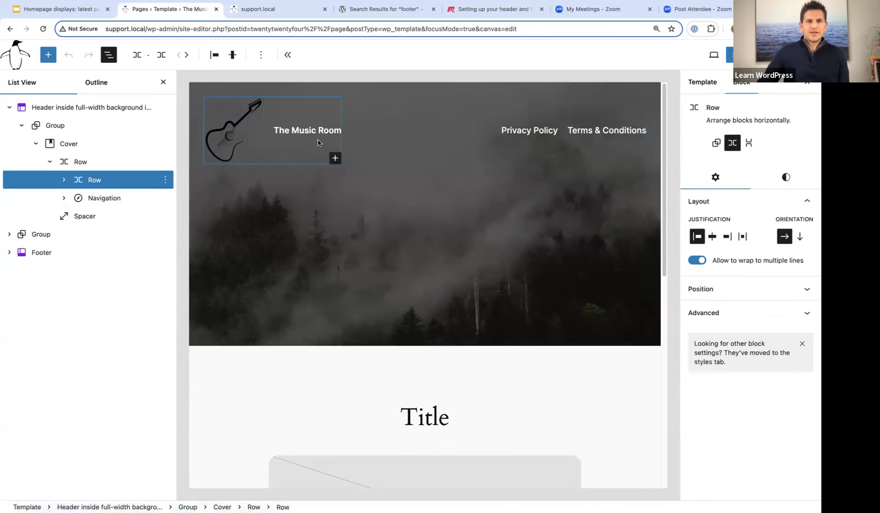
left_click(64, 179)
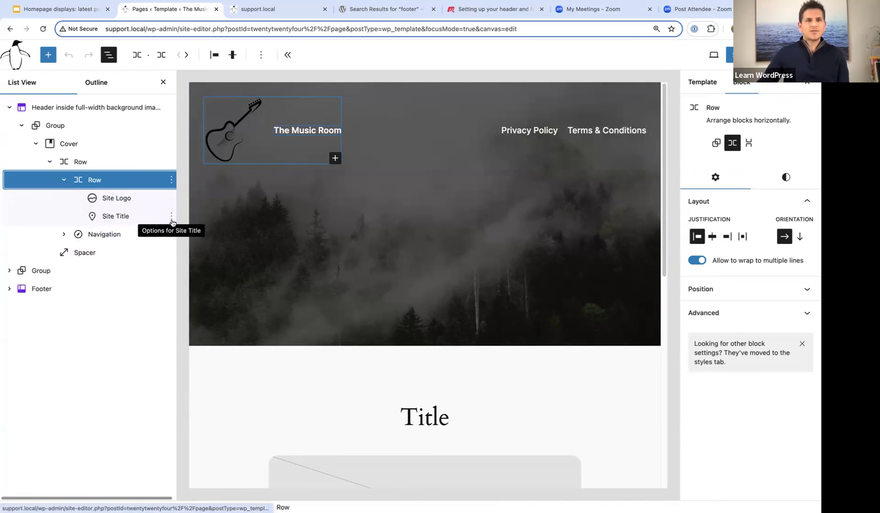
left_click(171, 218)
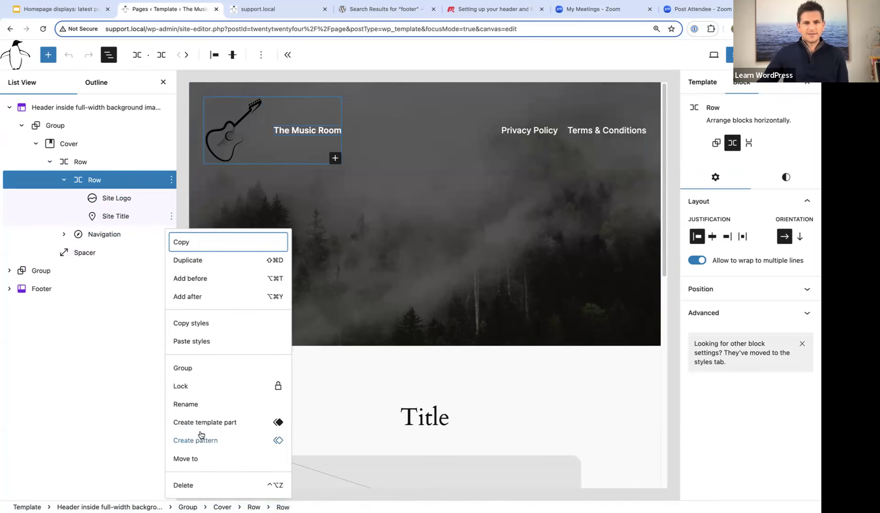
left_click(183, 485)
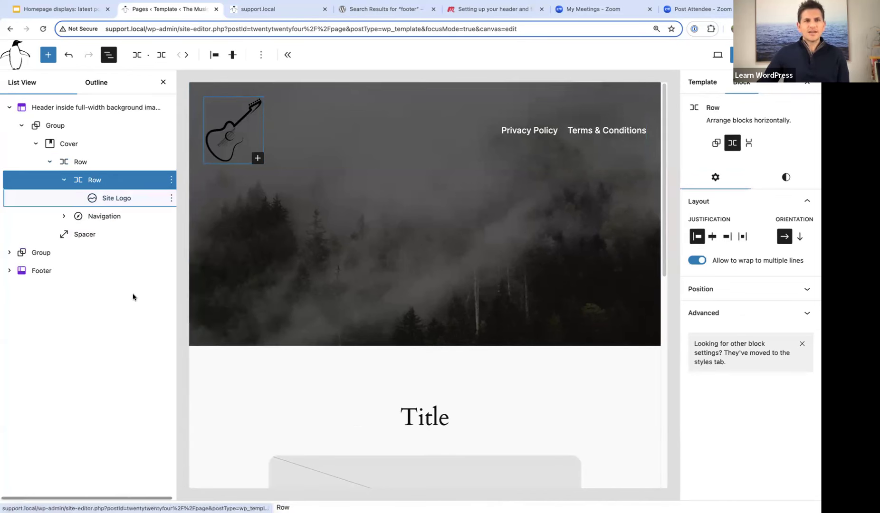
Step: Replace the header's Site Logo with the Retro Sounds microphone image from the media library and enlarge it to a width of 167
left_click(118, 202)
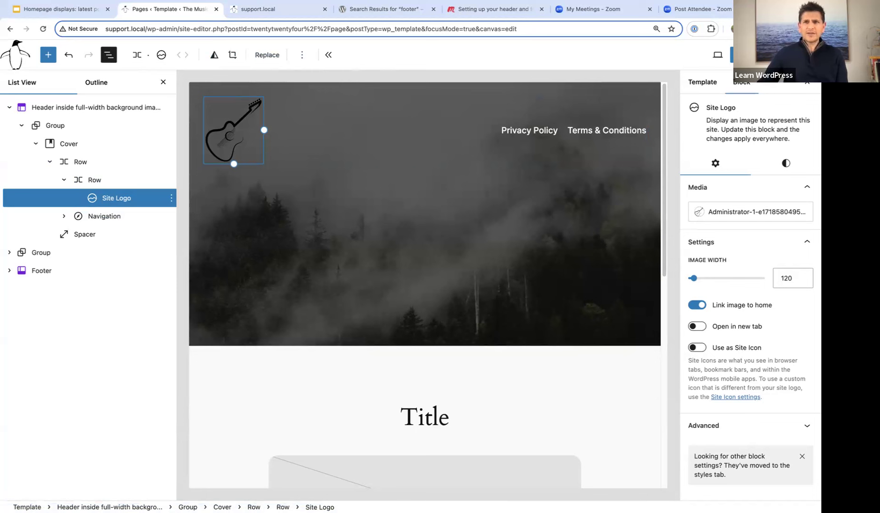
left_click(807, 55)
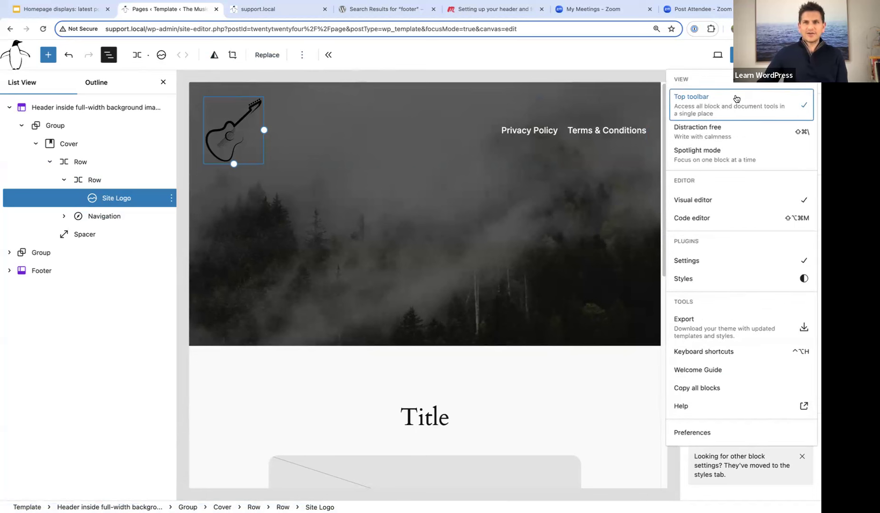
left_click(370, 53)
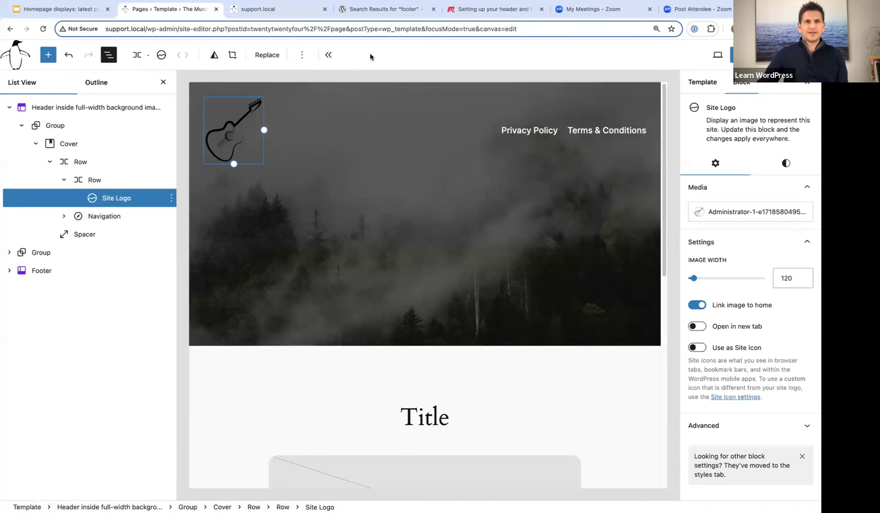
left_click(265, 55)
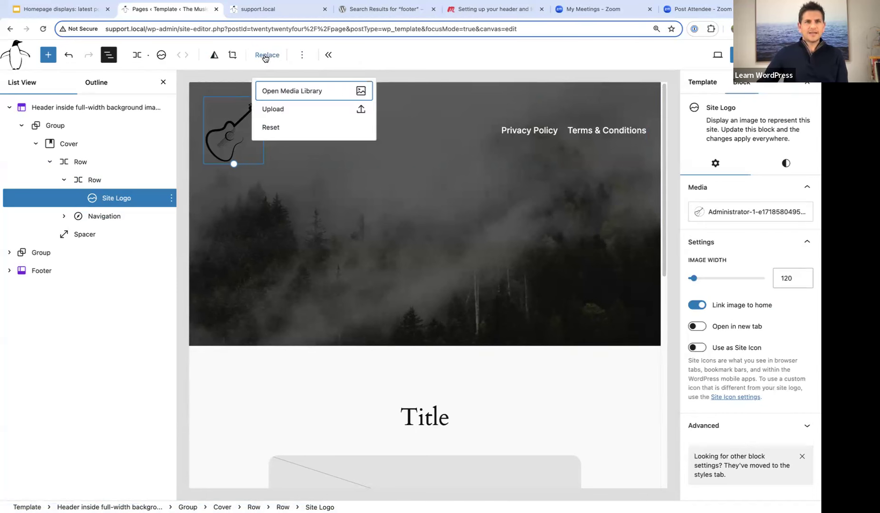
left_click(291, 91)
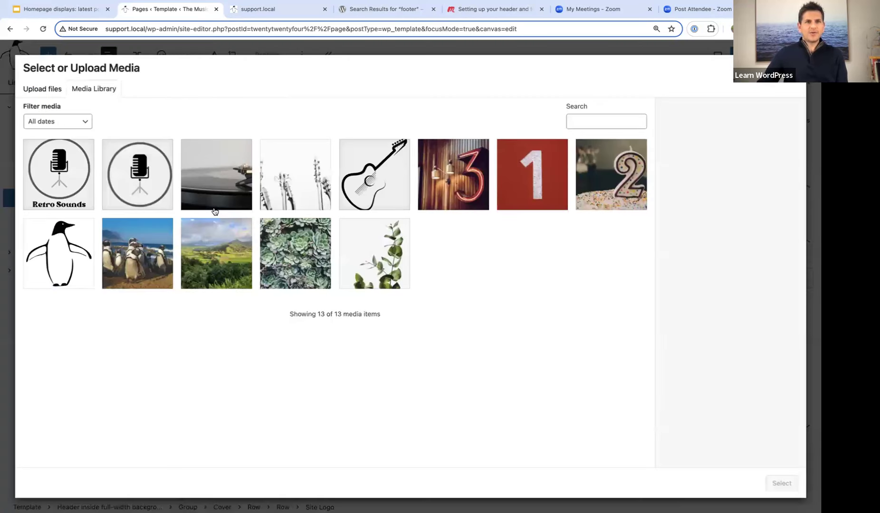
left_click(58, 177)
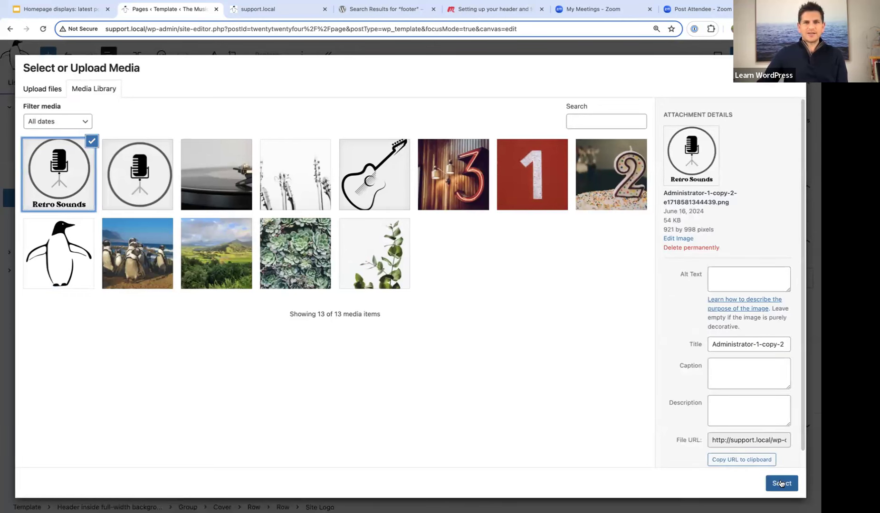
left_click(781, 484)
left_click_drag(265, 128, 287, 139)
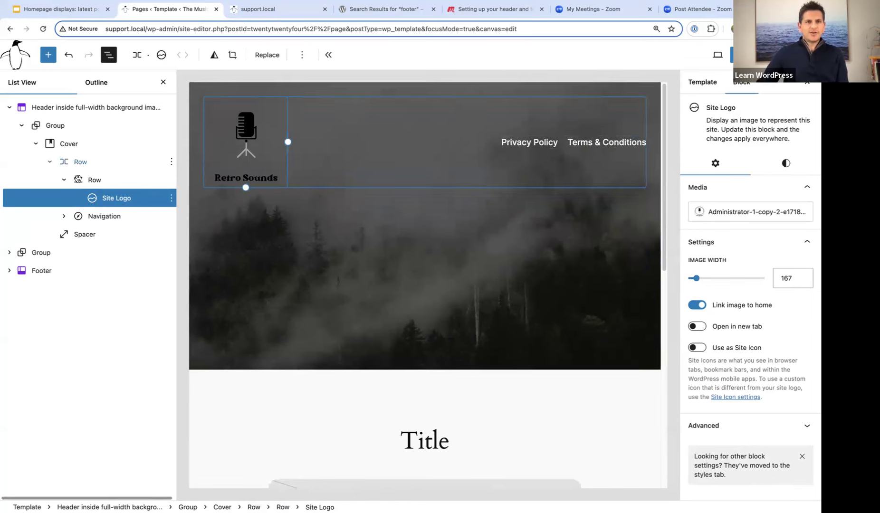
Step: Replace the header Cover's background with the turntable photo from the media library and set its overlay opacity to 0
left_click(65, 144)
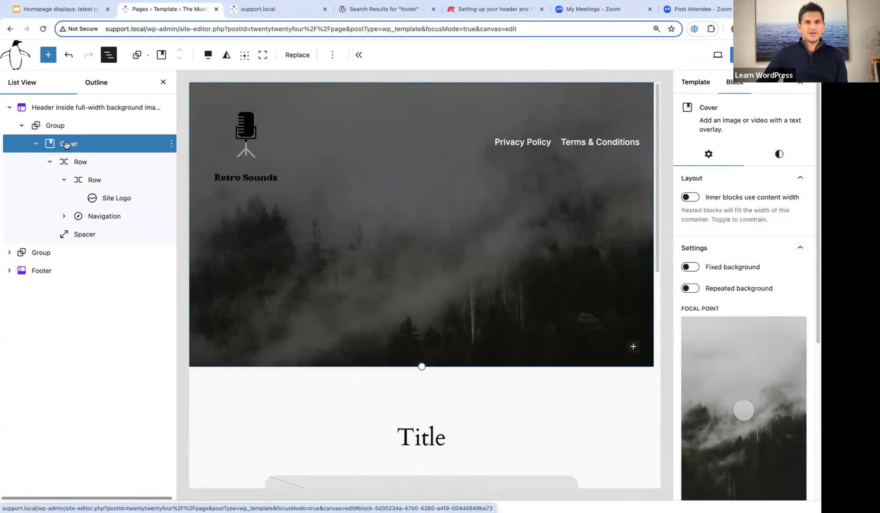
left_click(299, 56)
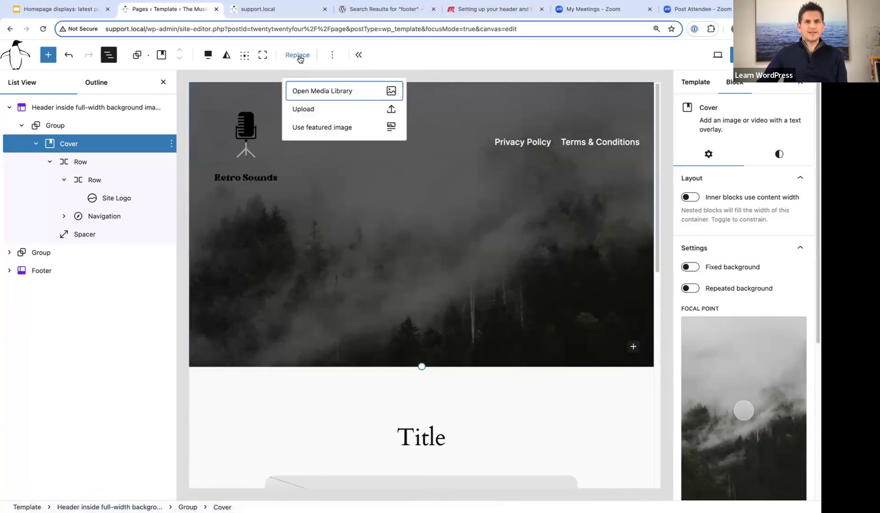
left_click(306, 92)
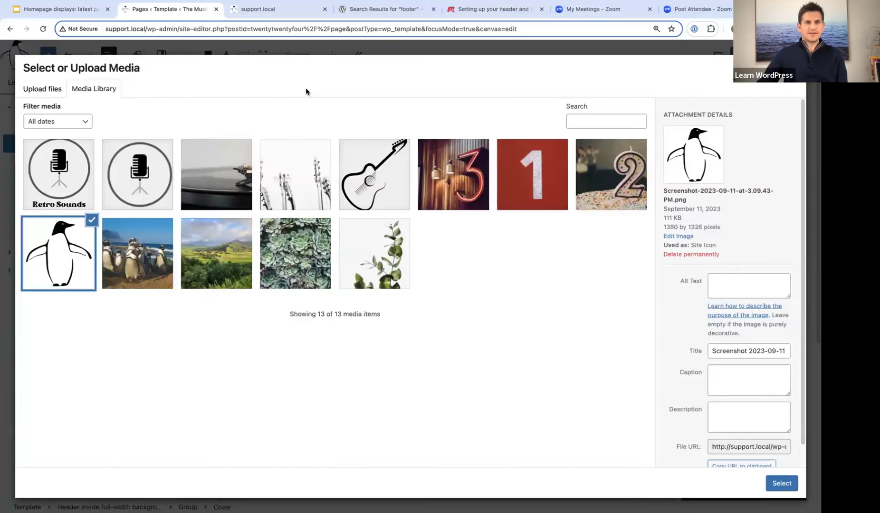
left_click(215, 175)
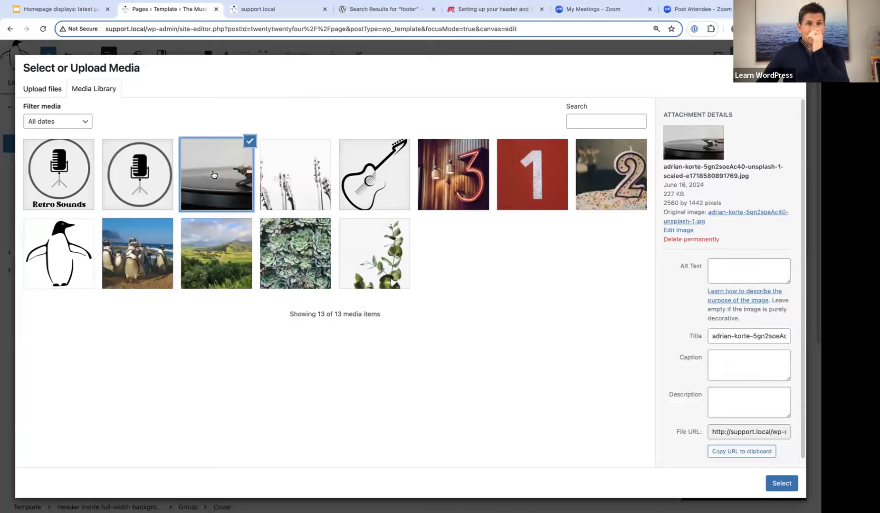
left_click(782, 484)
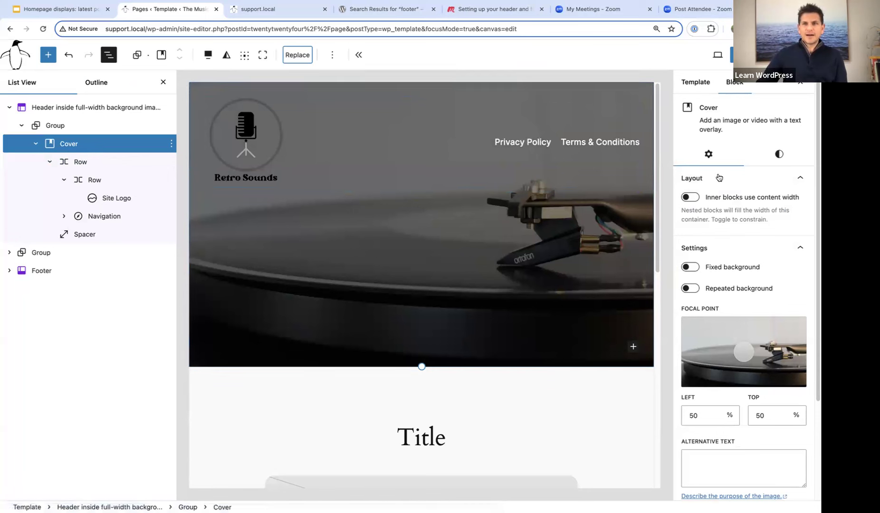
left_click(780, 155)
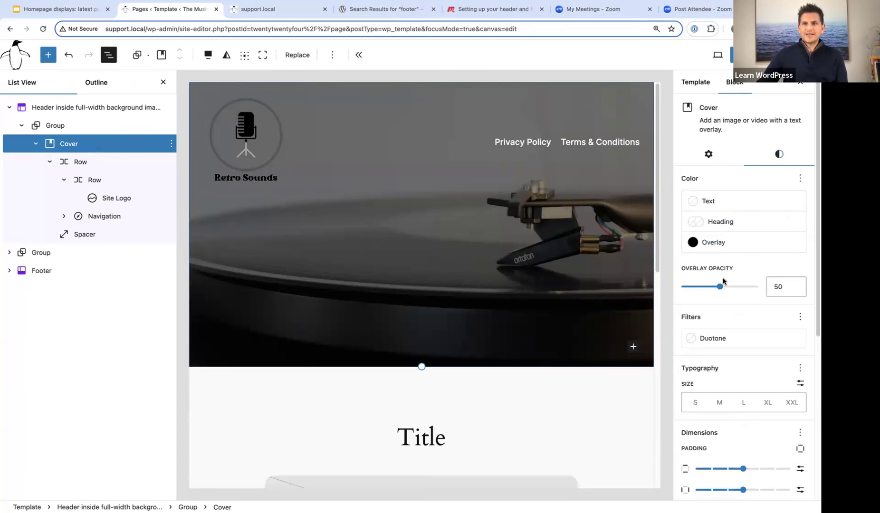
left_click_drag(720, 288, 682, 291)
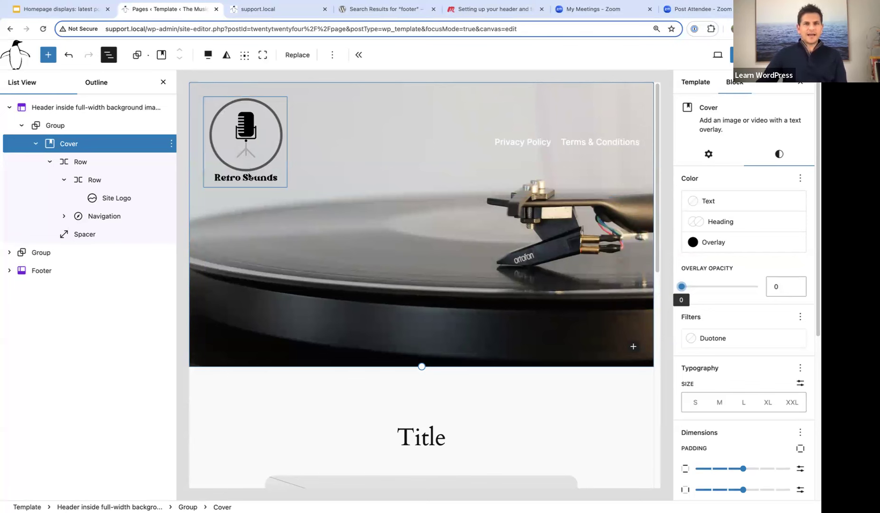
Step: Switch the header's Navigation block to the menu named Navigation
left_click(97, 217)
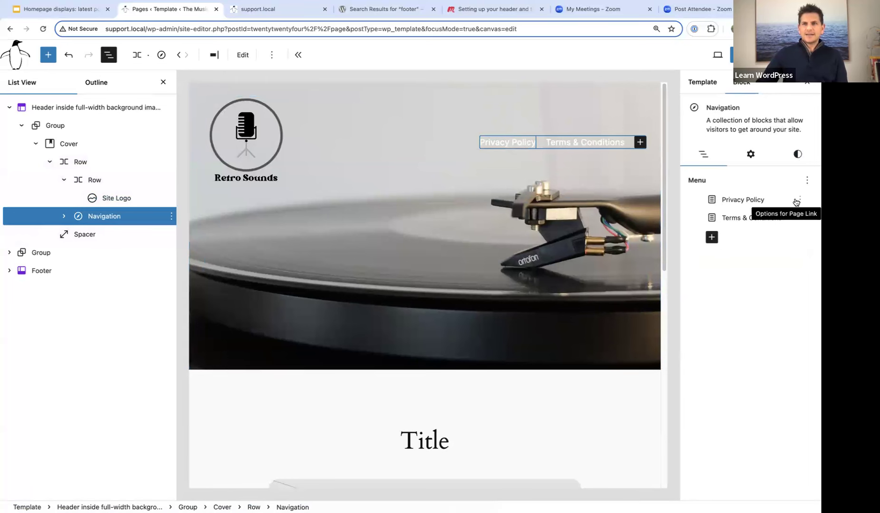
left_click(807, 180)
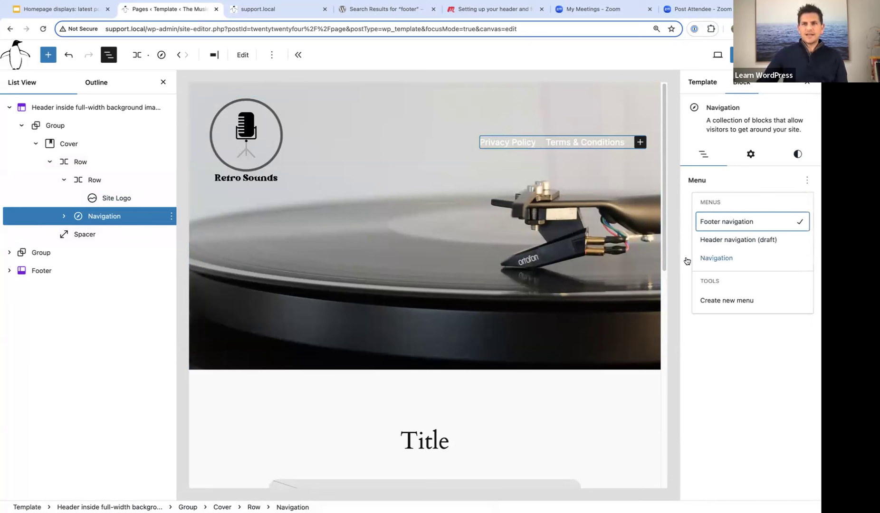
left_click(716, 258)
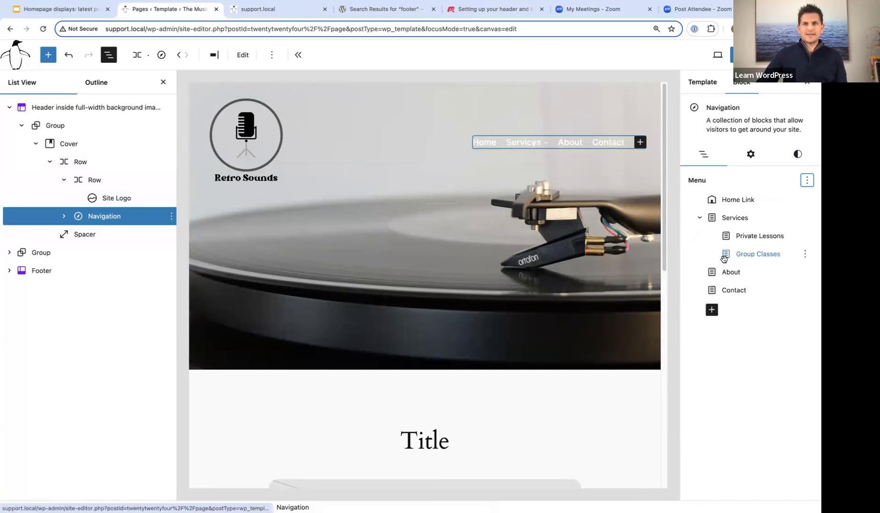
Step: Set the header navigation's text color to Contrast (#111111) and its custom font size to 23 px
left_click(797, 155)
left_click(736, 206)
left_click(588, 292)
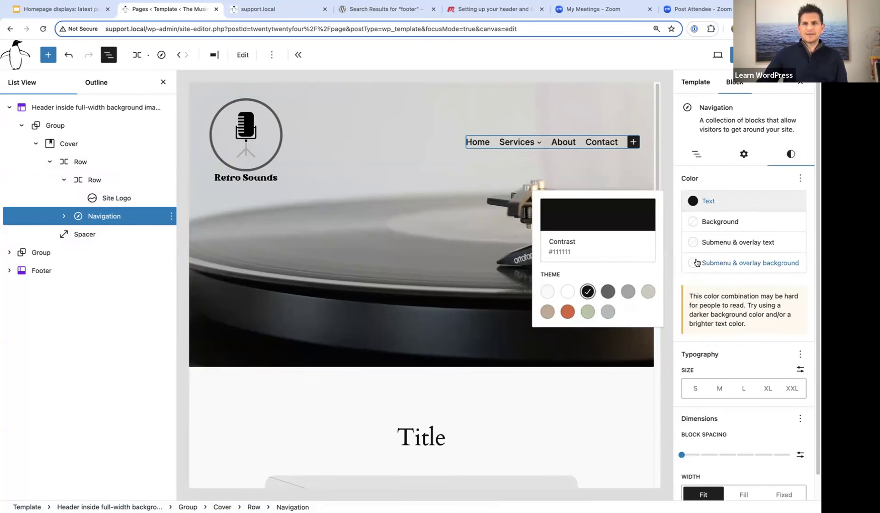
left_click(752, 179)
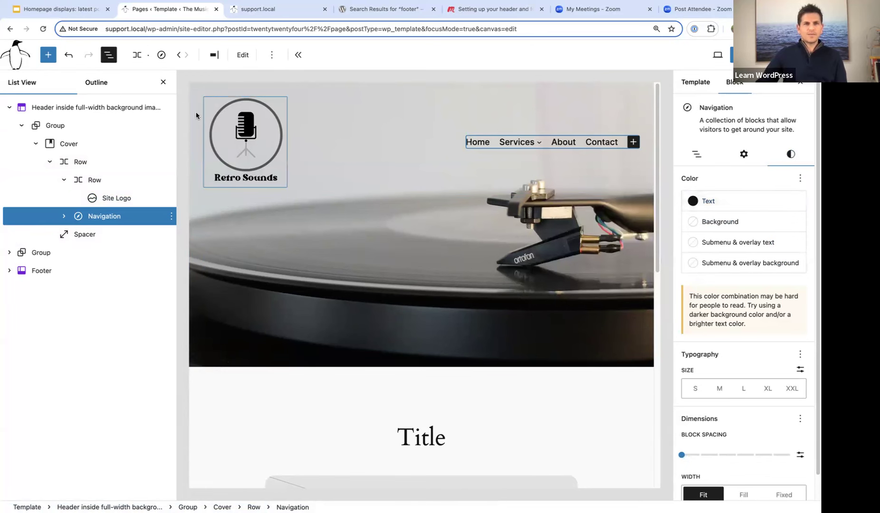
scroll(750, 327, "down", 1)
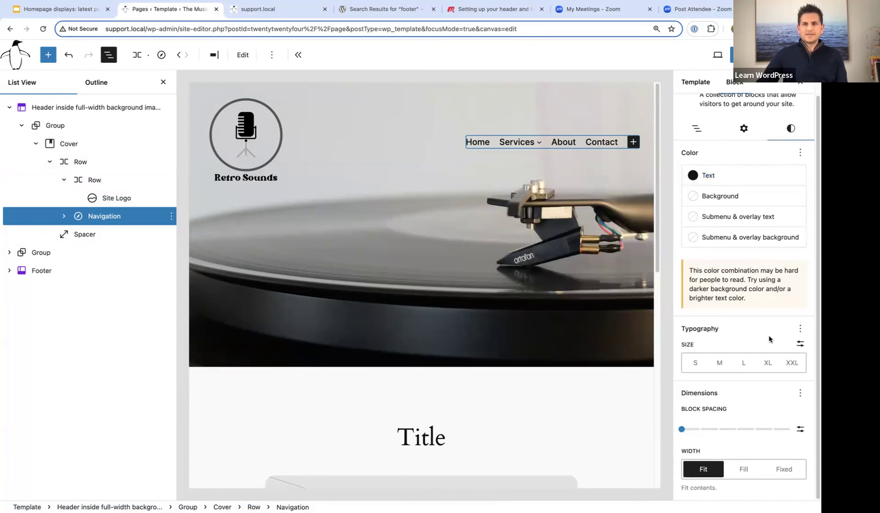
left_click(801, 345)
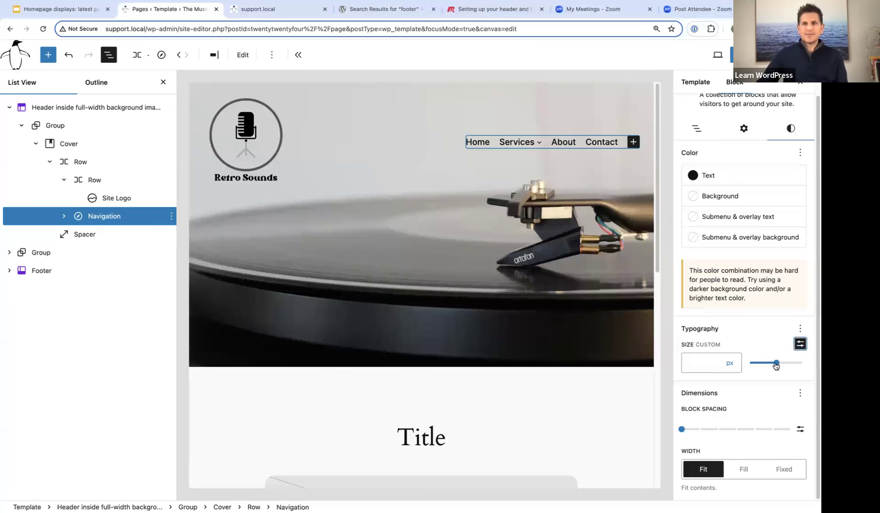
left_click(776, 363)
left_click_drag(775, 365, 762, 365)
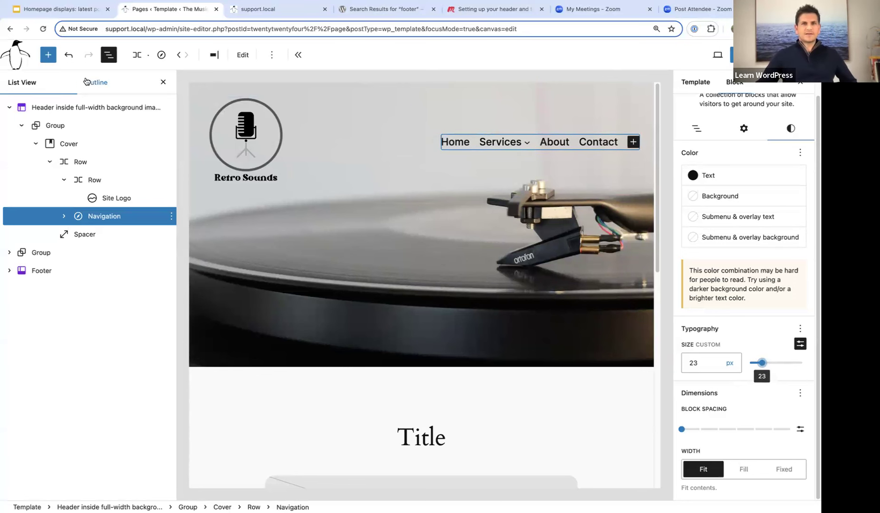
Step: Hide the block list and block settings, and enlarge the Retro Sounds logo slightly in the header
left_click(164, 82)
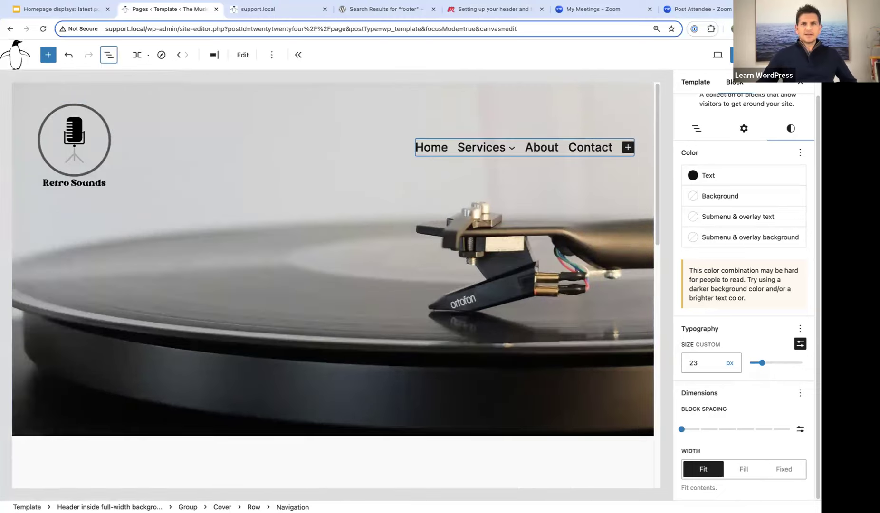
left_click(800, 83)
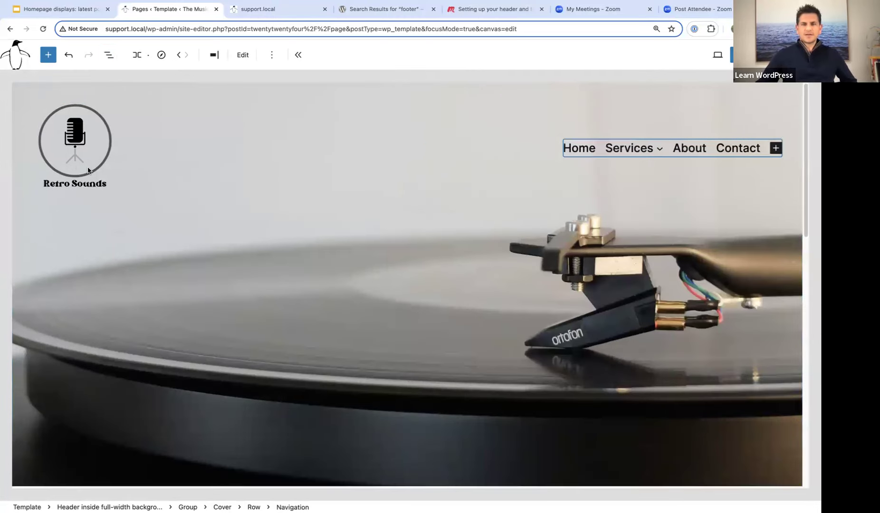
left_click(89, 152)
left_click_drag(116, 150, 128, 153)
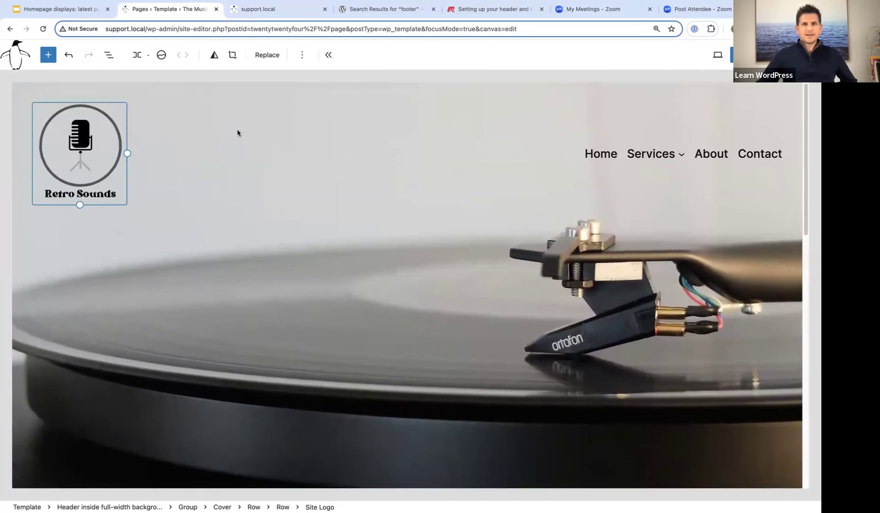
Step: Increase the header Cover's horizontal padding by one step and leave its vertical padding at 3
left_click(228, 119)
left_click(42, 91)
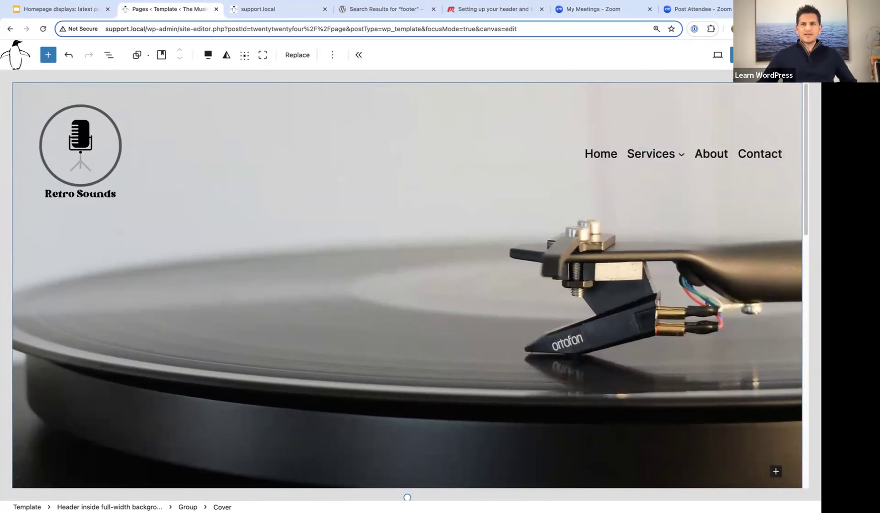
left_click(790, 55)
left_click(771, 55)
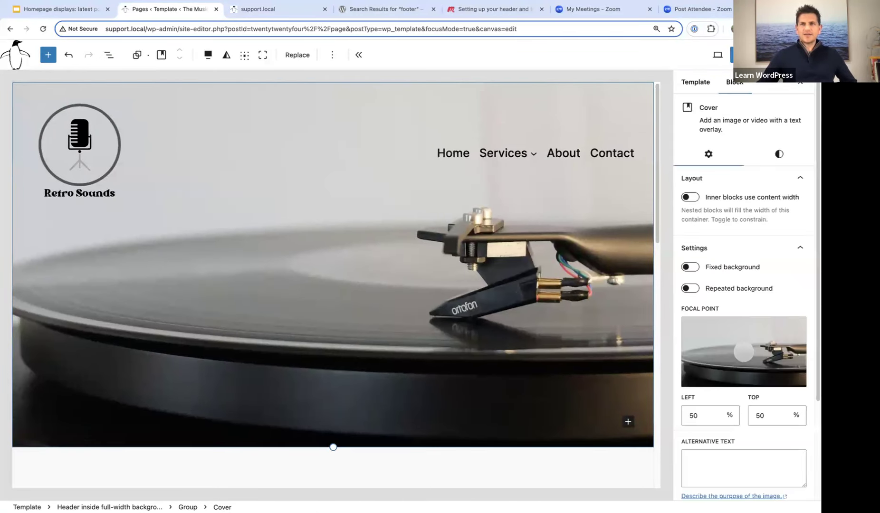
left_click(779, 153)
scroll(807, 199, "down", 3)
scroll(815, 207, "down", 4)
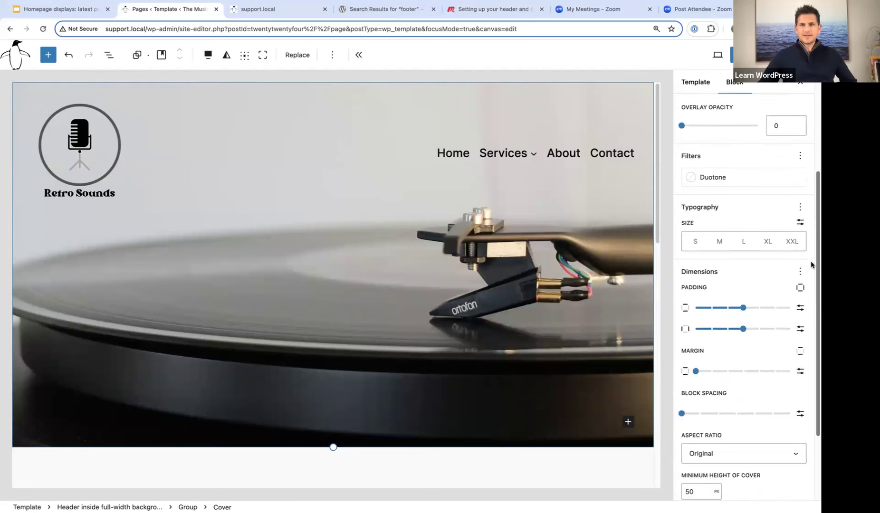
left_click(743, 309)
mouse_move(750, 312)
left_mouse_down()
mouse_move(744, 330)
mouse_move(754, 331)
mouse_move(747, 310)
left_mouse_up()
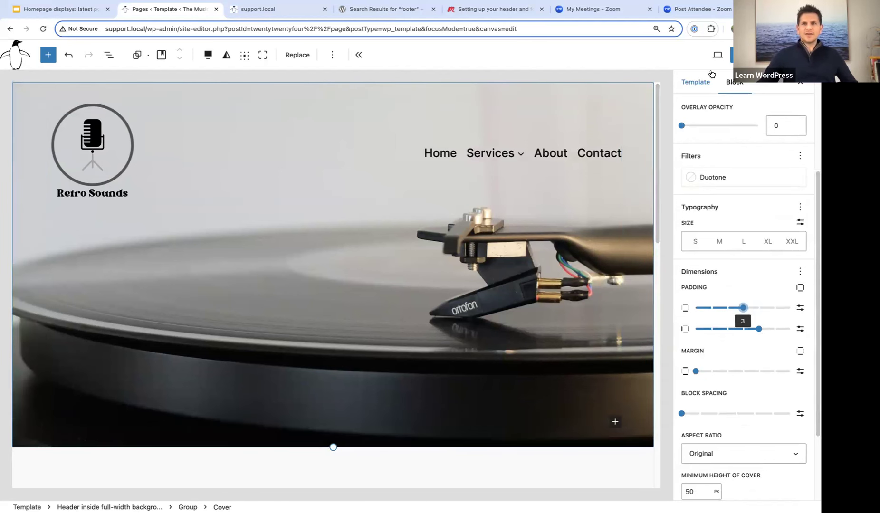
Step: Save the changes to the site logo and the header template part, and close the block settings
left_click(744, 55)
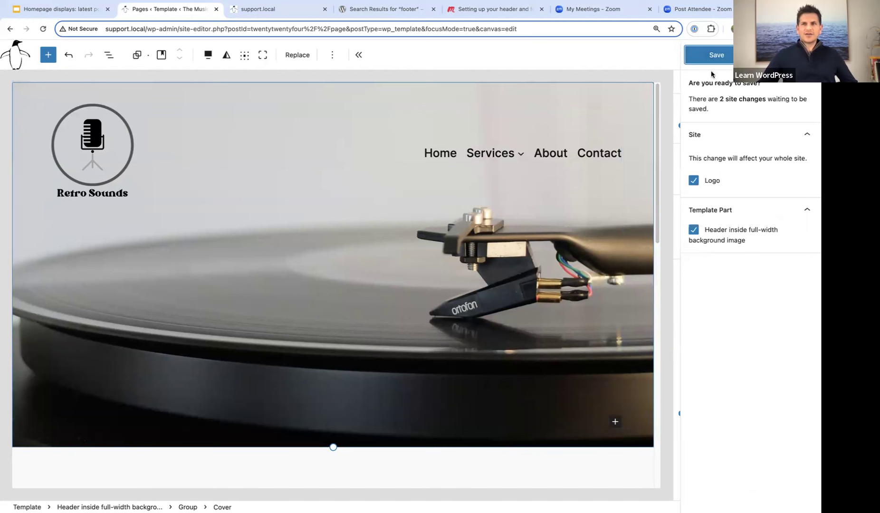
left_click(715, 56)
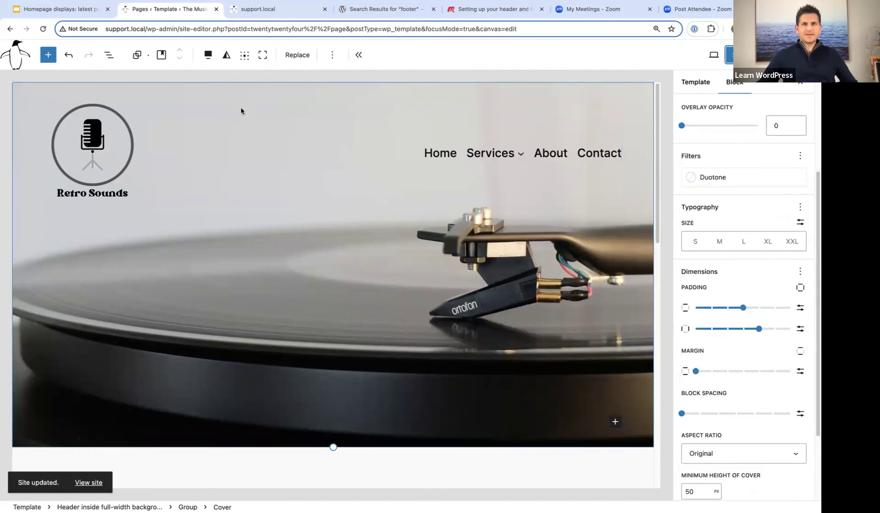
left_click(800, 84)
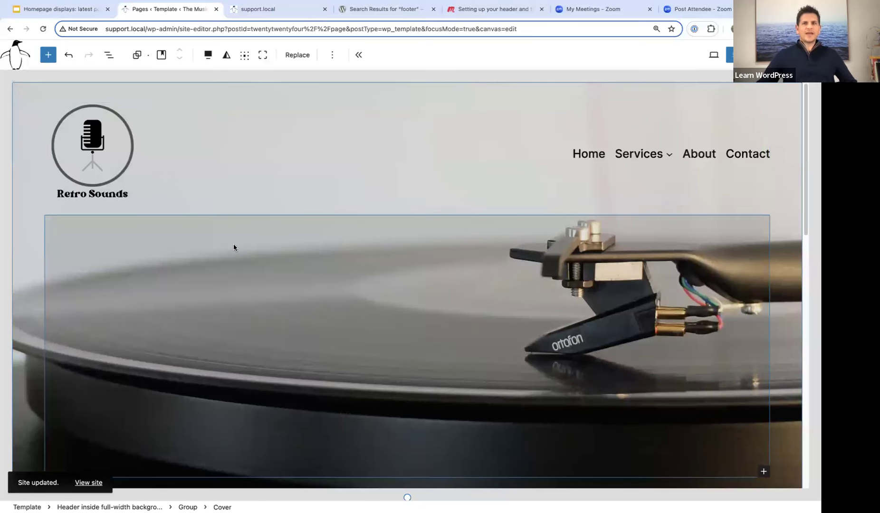
Step: Preview the template at Mobile size and shrink the header logo to about two thirds of its size
left_click(714, 55)
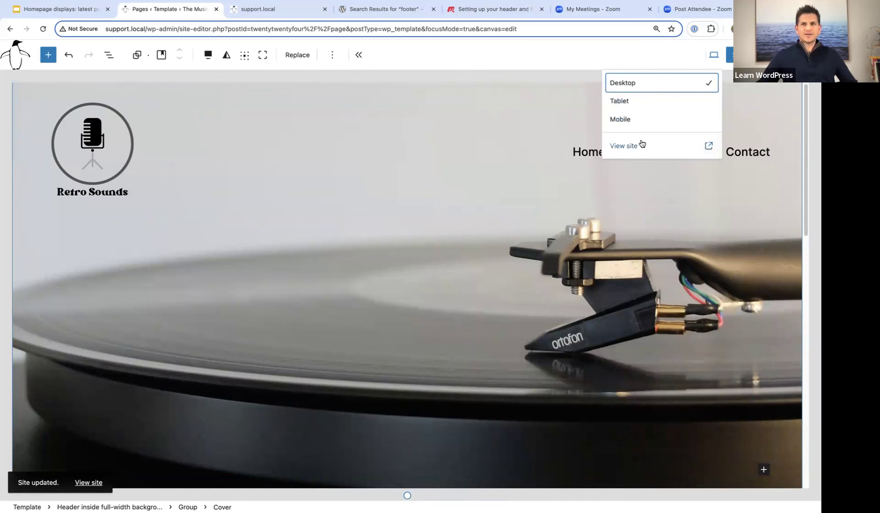
left_click(625, 124)
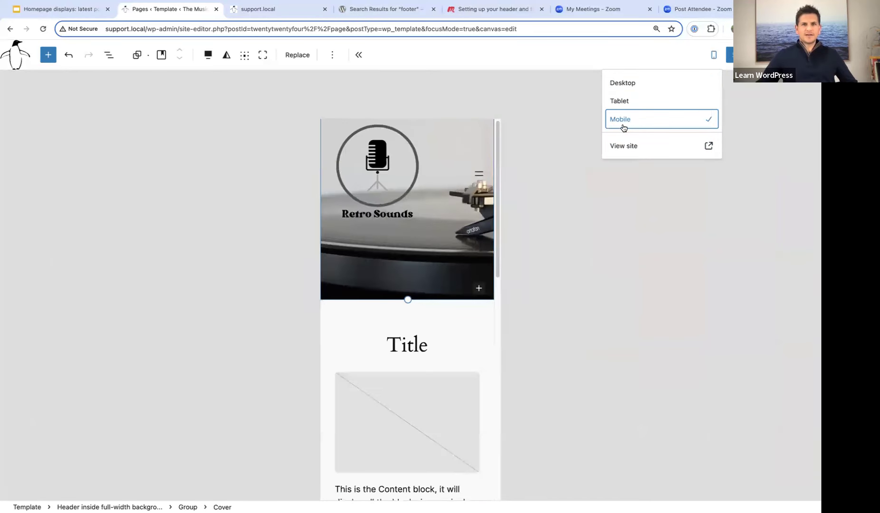
left_click(372, 175)
left_click_drag(424, 175, 393, 172)
left_click(451, 205)
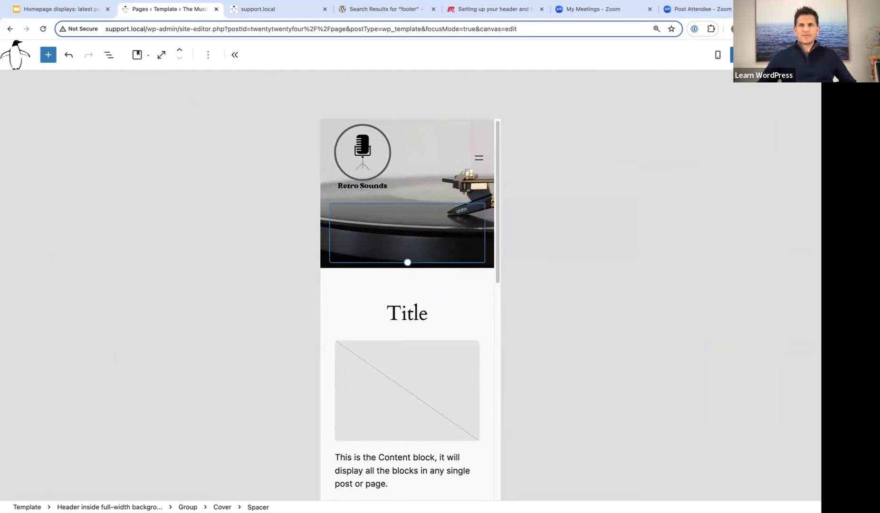
Step: Save the resized logo, return the preview to Desktop size and select the header's Cover
left_click(742, 55)
left_click(716, 55)
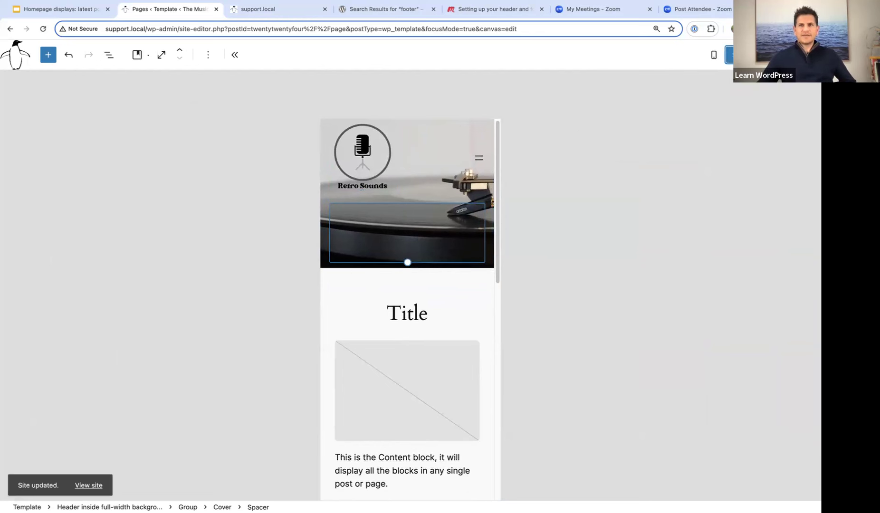
left_click(714, 55)
left_click(645, 84)
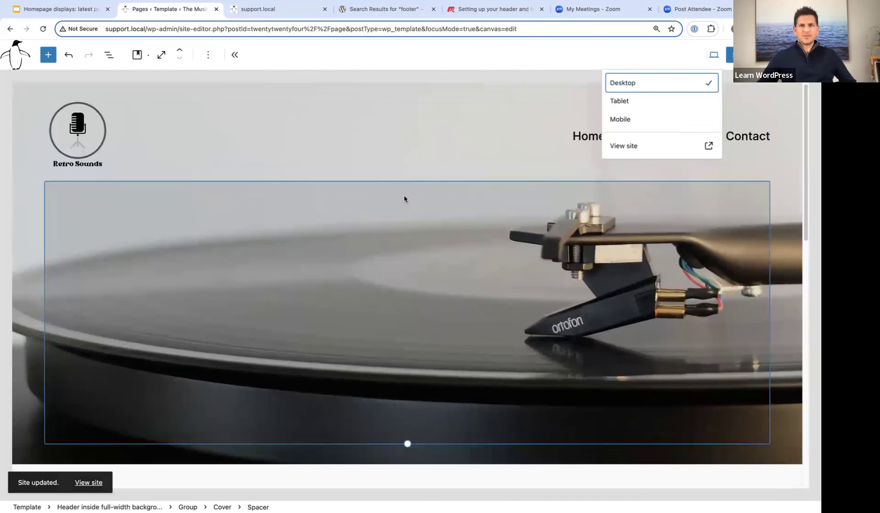
left_click(34, 89)
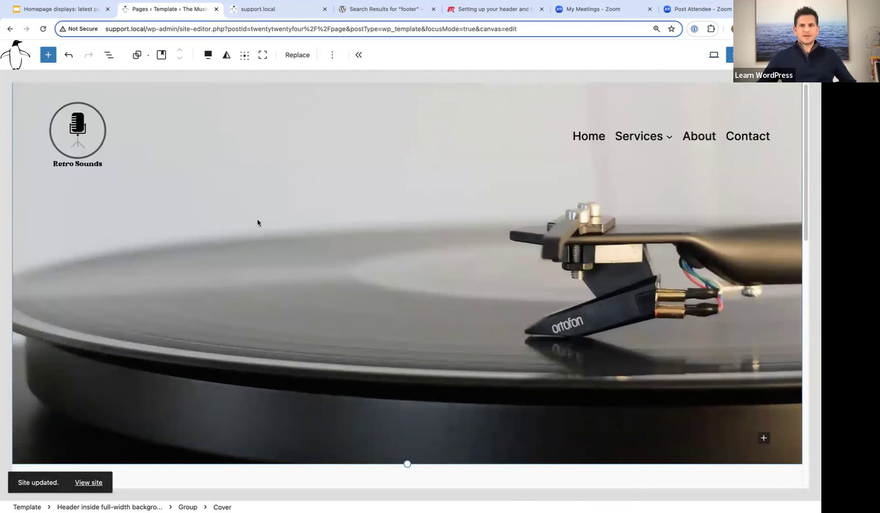
Step: Replace the template's Footer with the "Fullwidth footer with background color and three columns" pattern
scroll(293, 258, "down", 15)
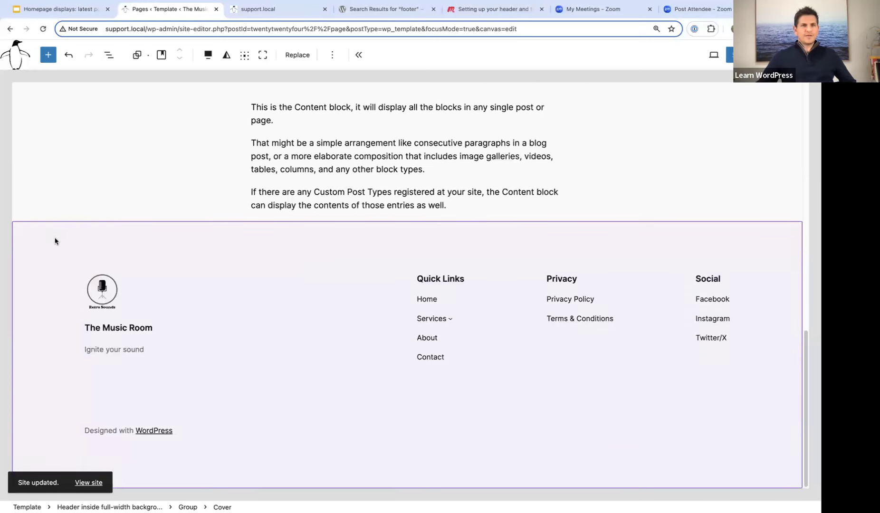
left_click(55, 241)
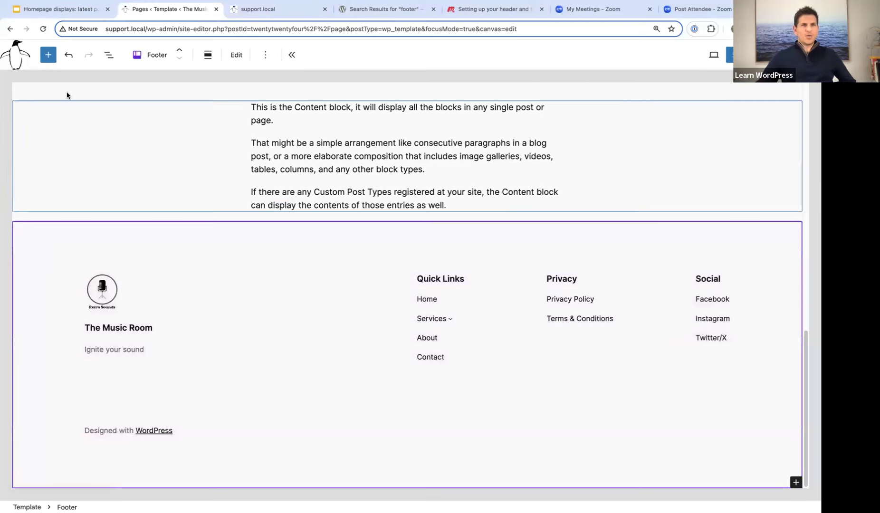
left_click(109, 56)
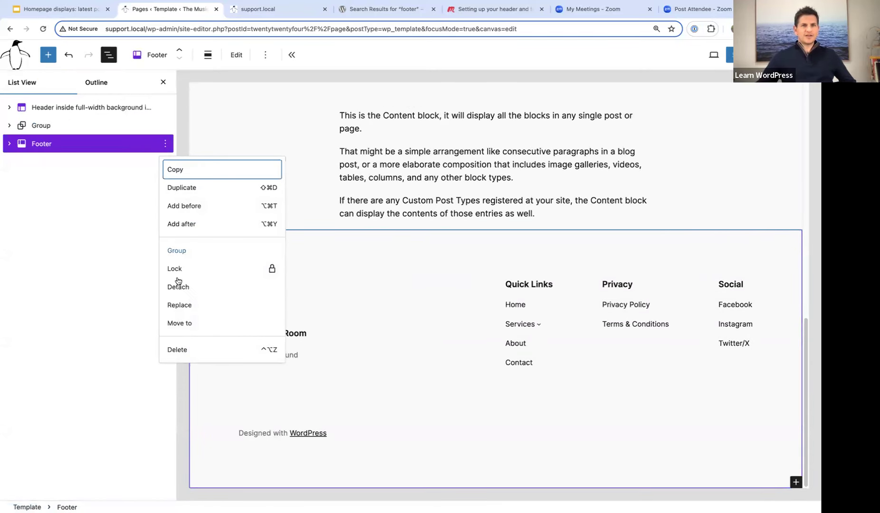
left_click(178, 305)
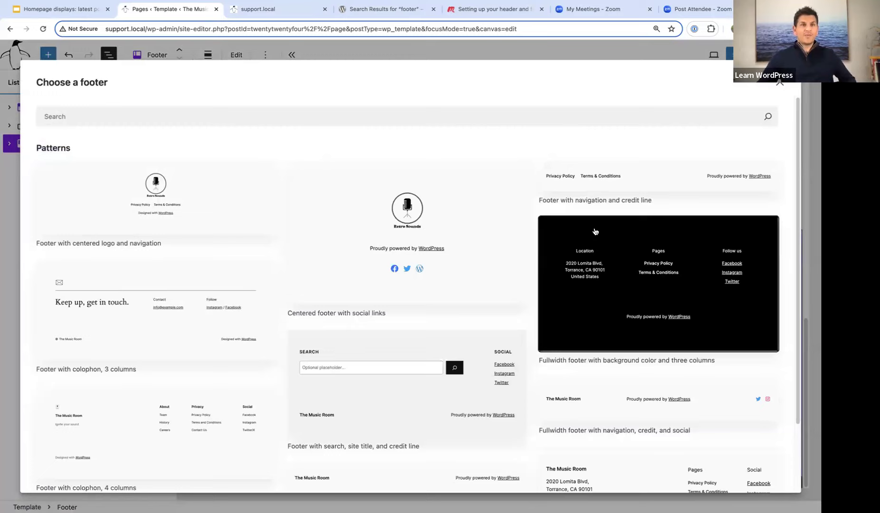
scroll(594, 232, "down", 1)
scroll(595, 231, "down", 1)
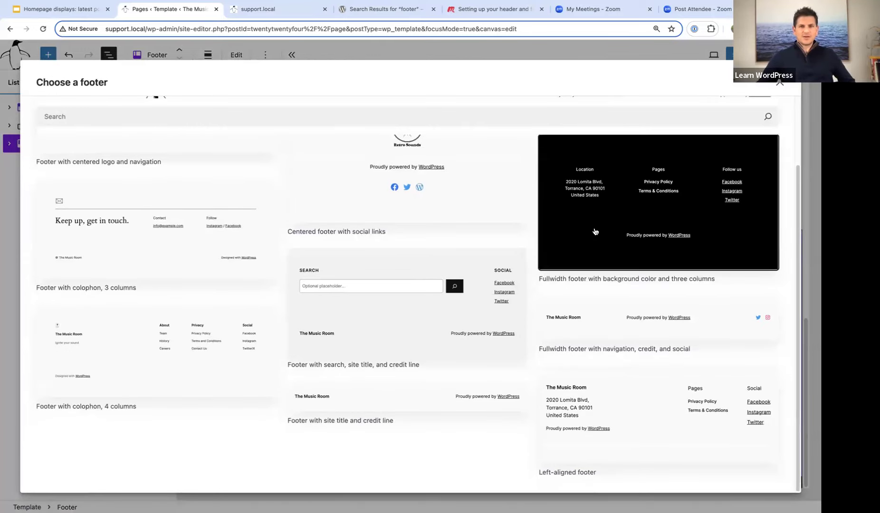
scroll(594, 231, "up", 2)
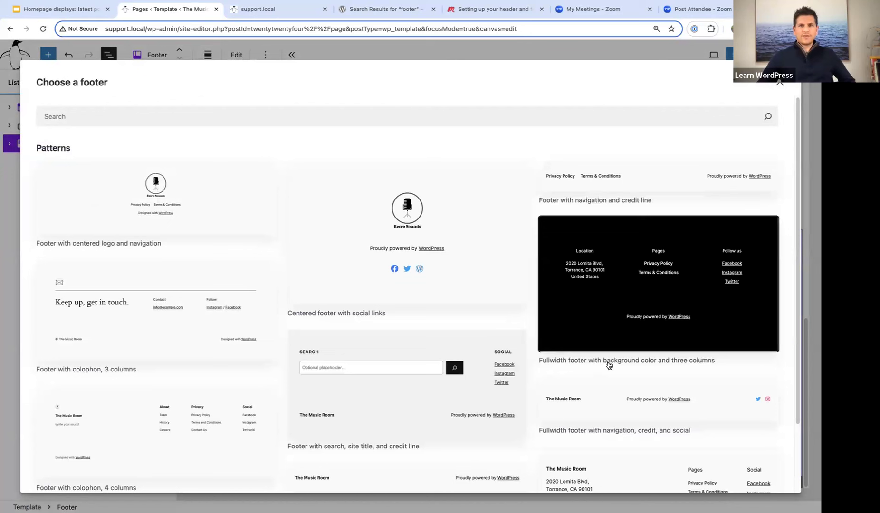
left_click(551, 231)
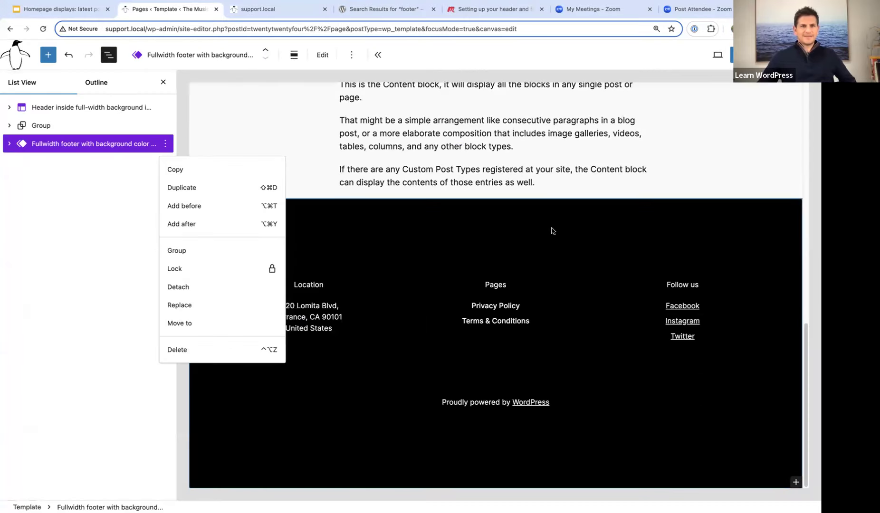
Step: Save the template with its new footer and reload the editor page
left_click(731, 56)
left_click(717, 55)
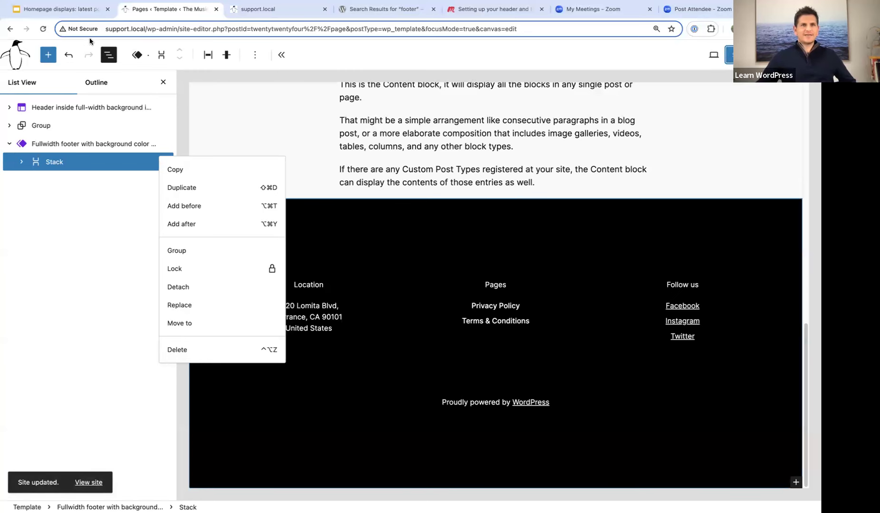
left_click(44, 30)
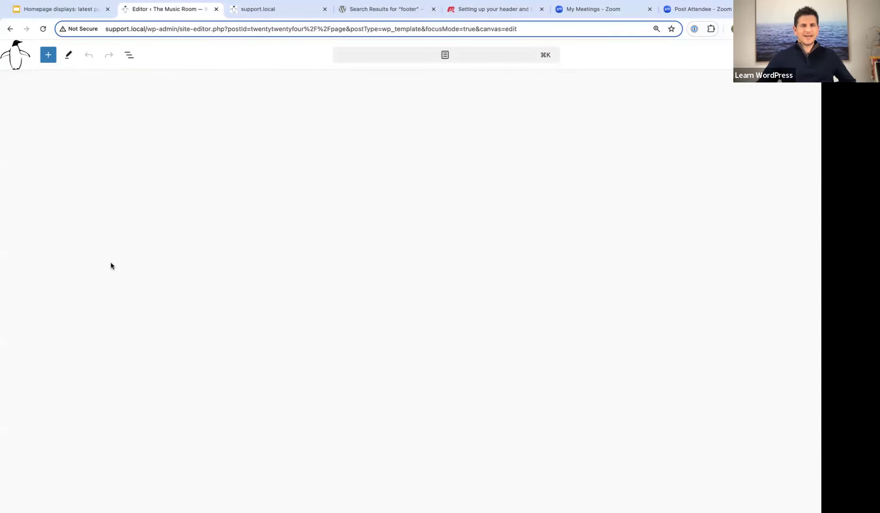
Step: Select the full-width footer in the block list and show its block settings
scroll(165, 257, "down", 15)
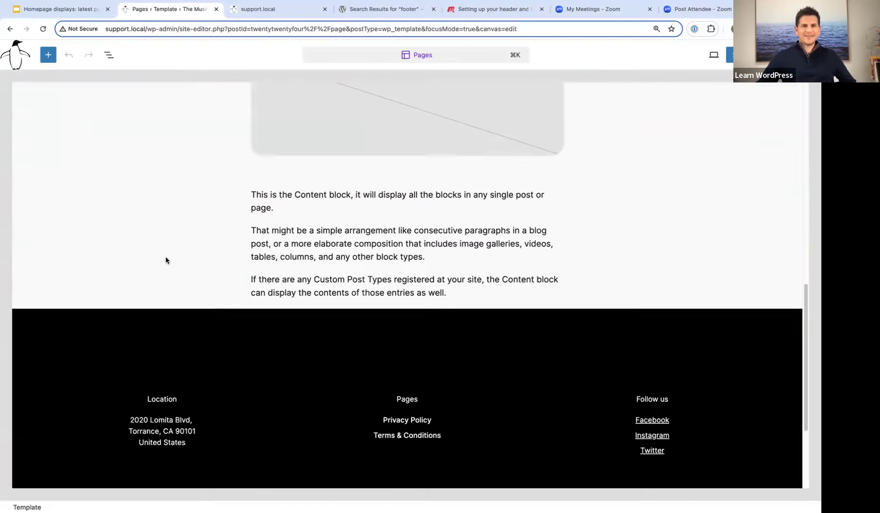
left_click(108, 54)
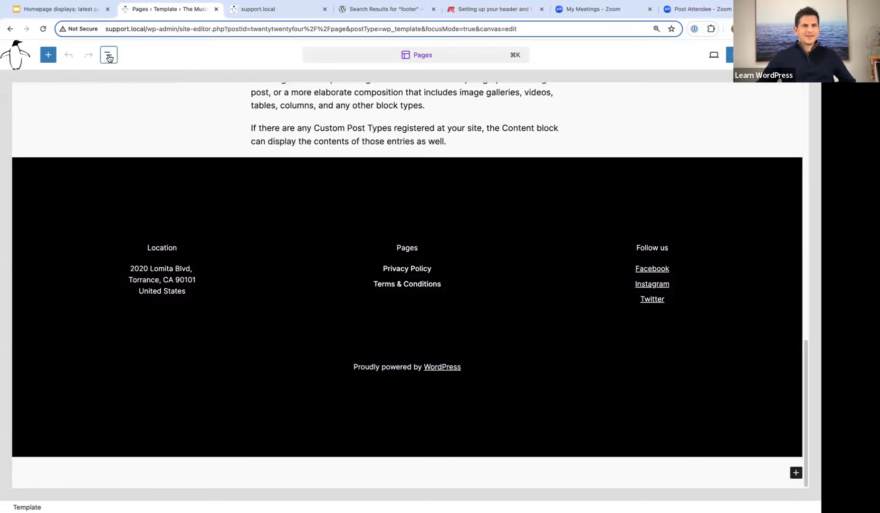
left_click(31, 144)
left_click(9, 143)
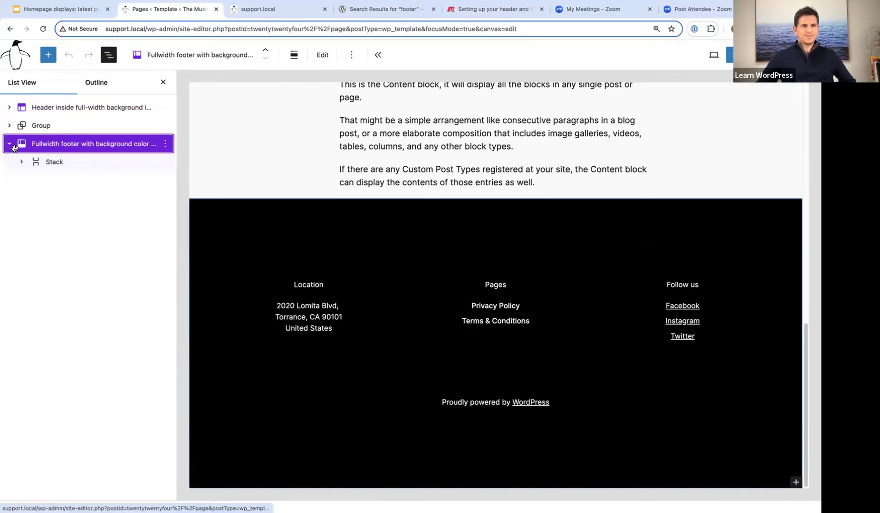
left_click(8, 147)
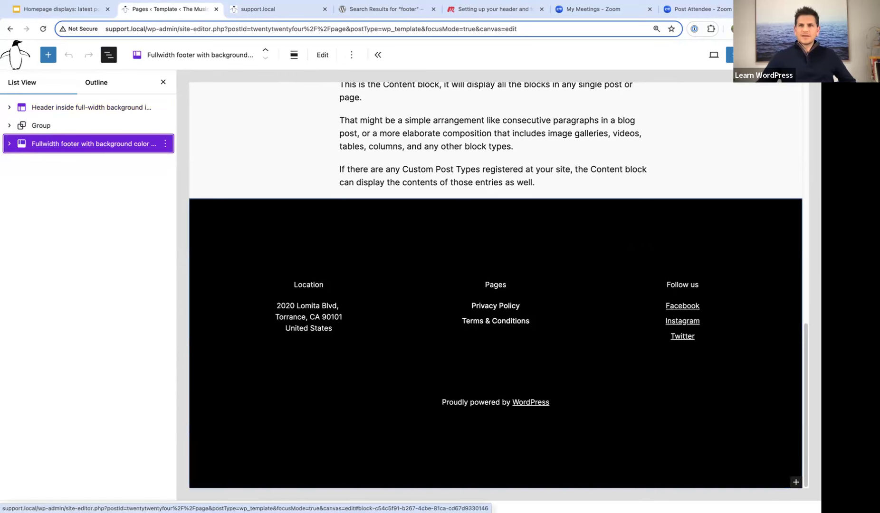
left_click(769, 54)
left_click(770, 54)
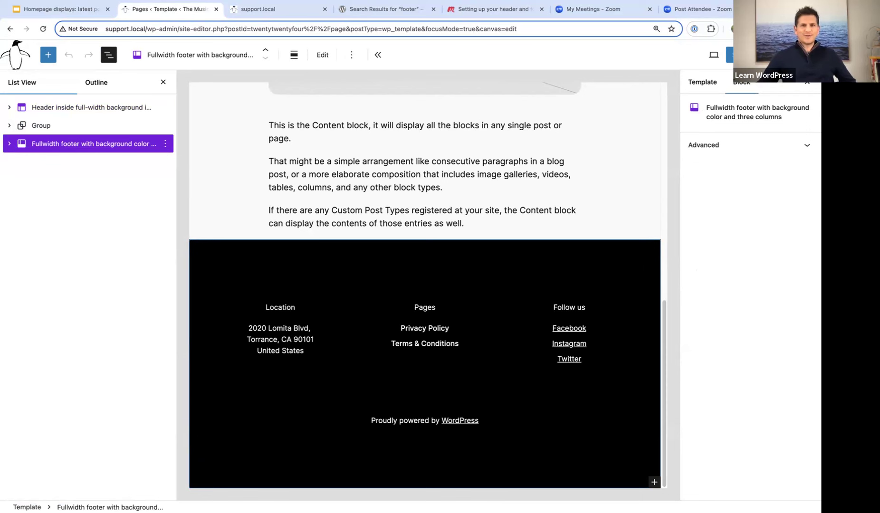
left_click(769, 54)
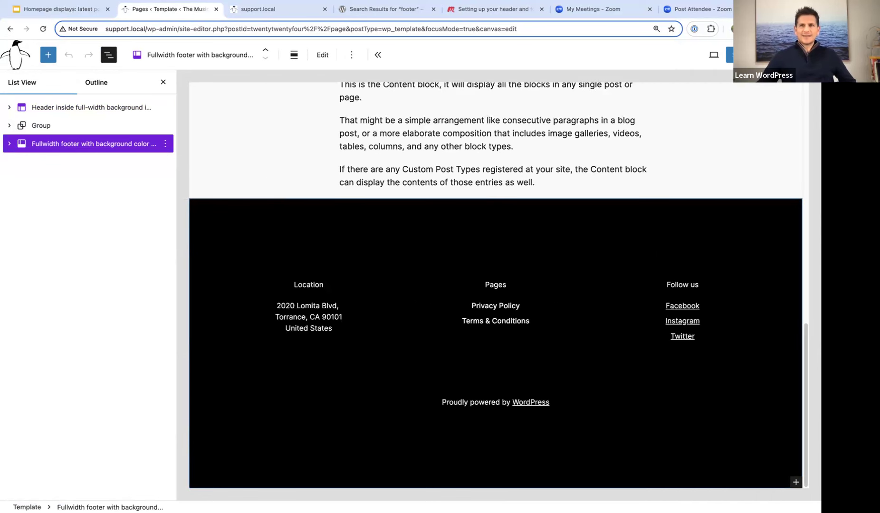
left_click(770, 55)
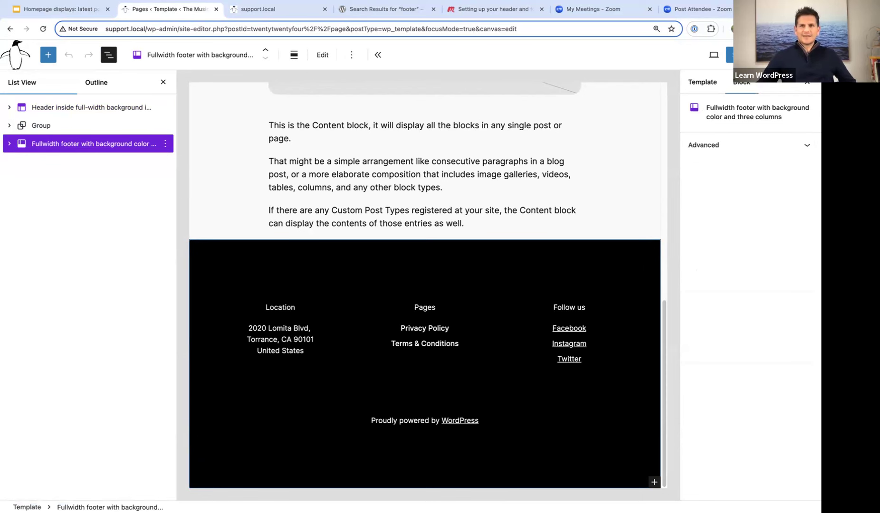
Step: Set the background color of the footer's Stack to the theme color Base (#F9F9F9)
left_click(8, 143)
left_click(40, 161)
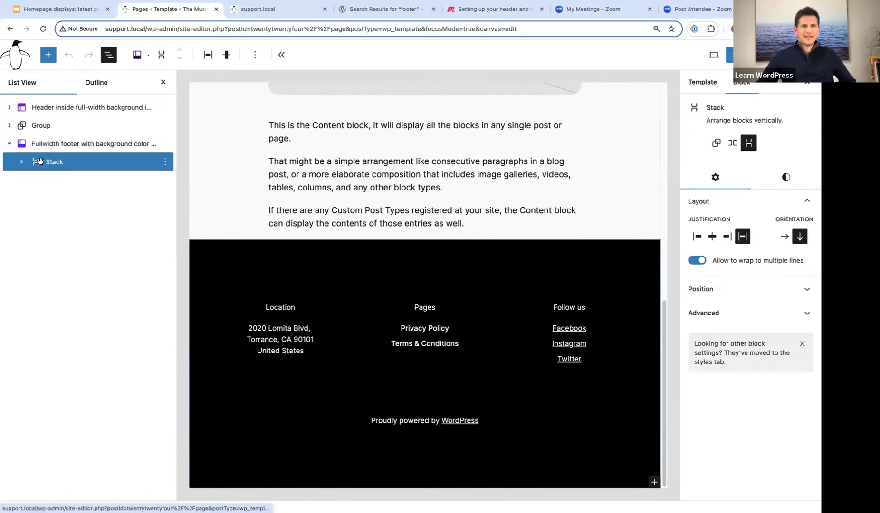
left_click(787, 178)
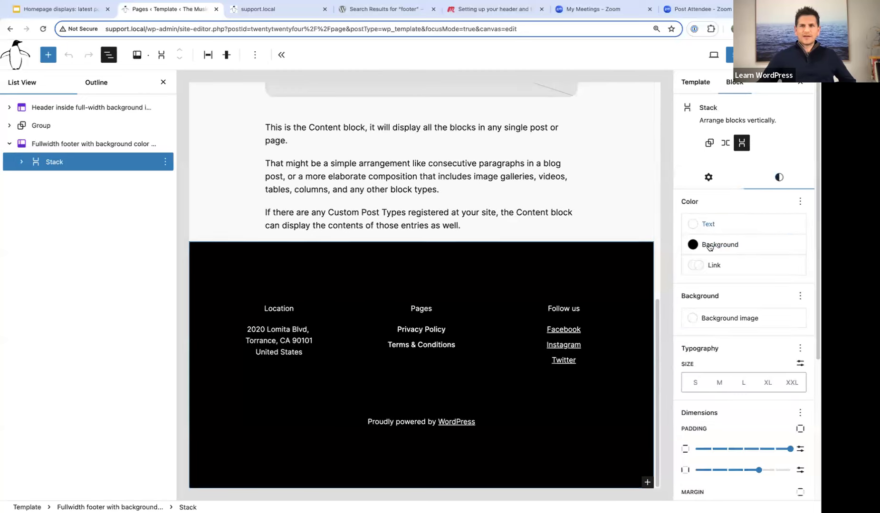
left_click(719, 248)
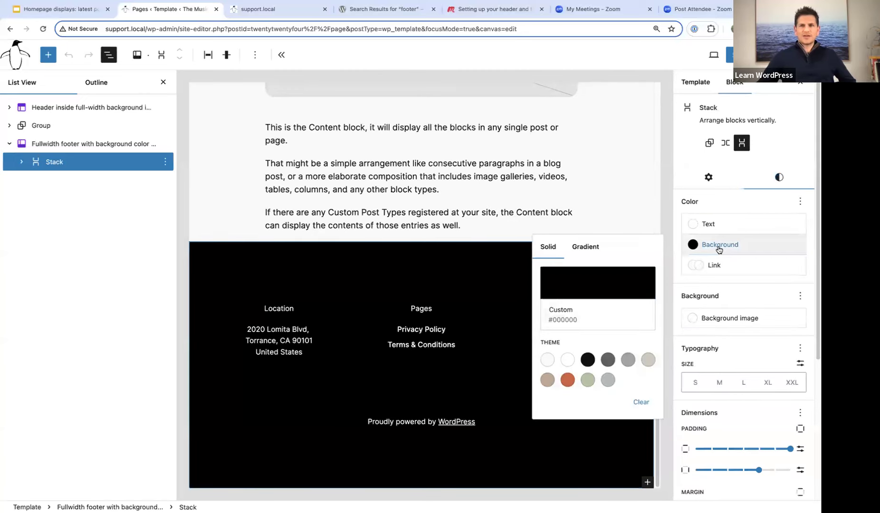
left_click(548, 363)
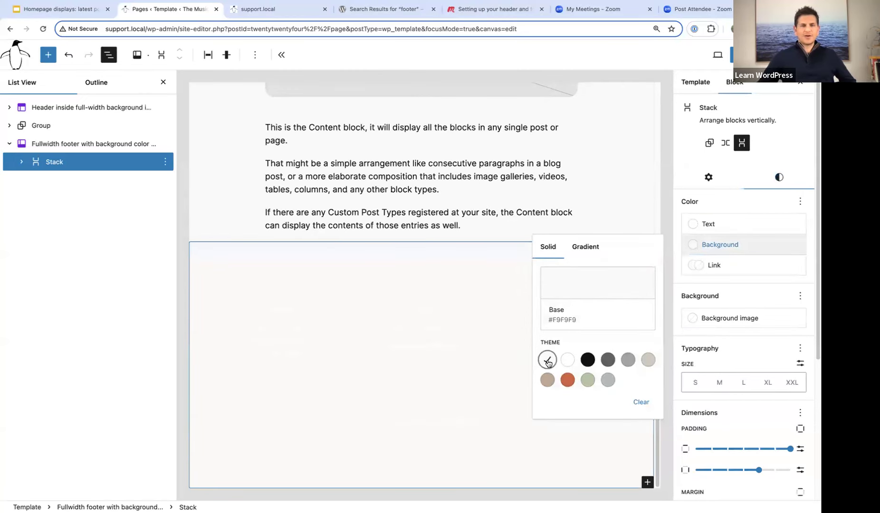
Step: Set the text color of the footer's first column, Location, to Contrast (#111111)
left_click(19, 162)
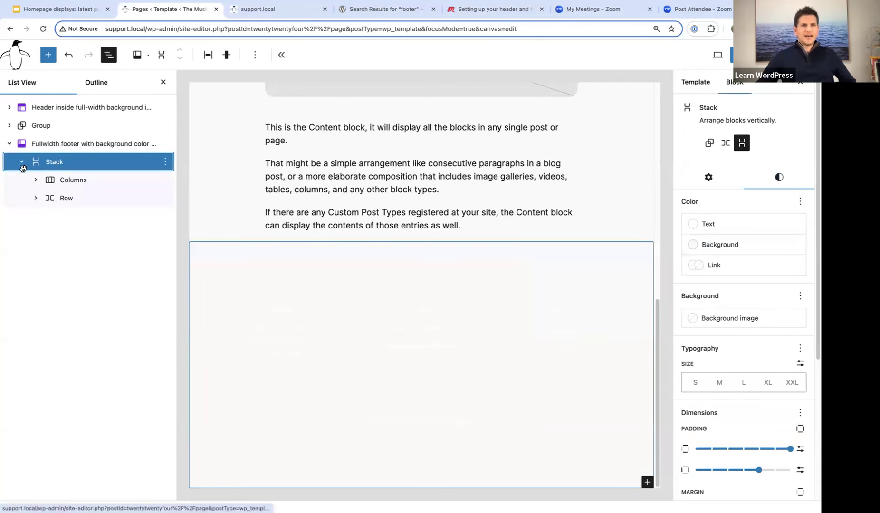
left_click(36, 180)
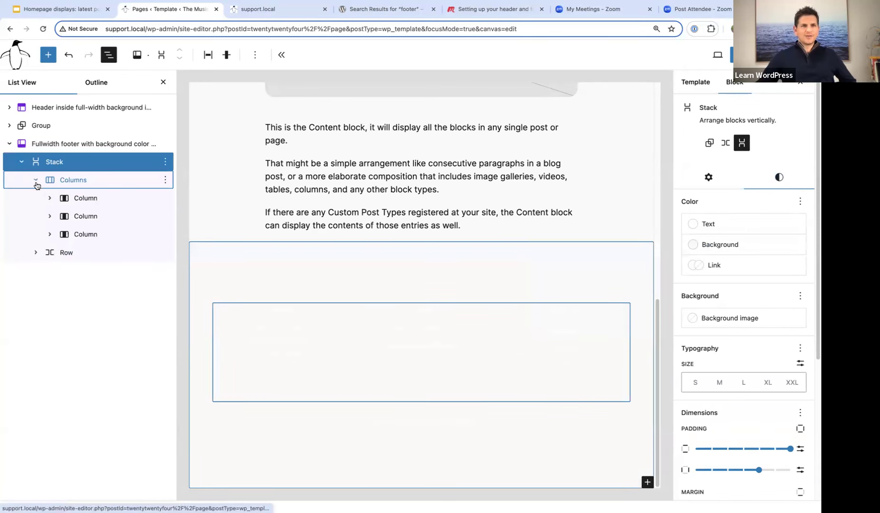
left_click(83, 198)
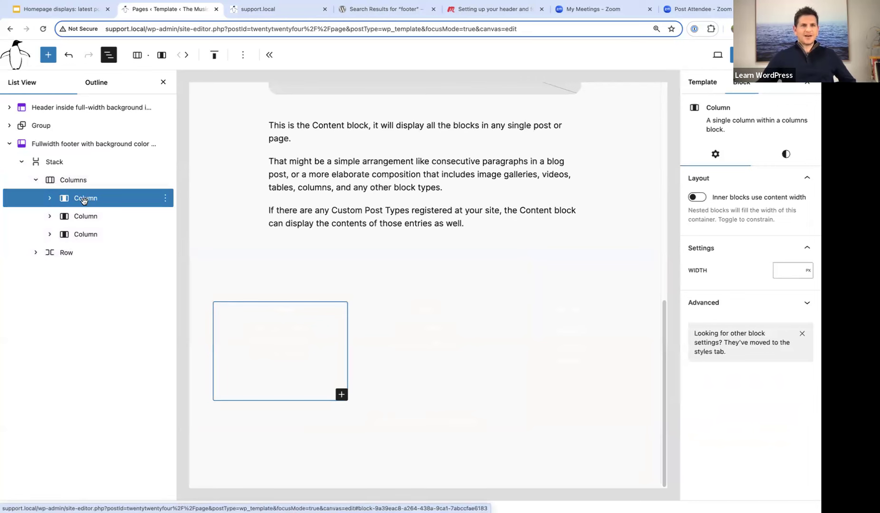
left_click(784, 155)
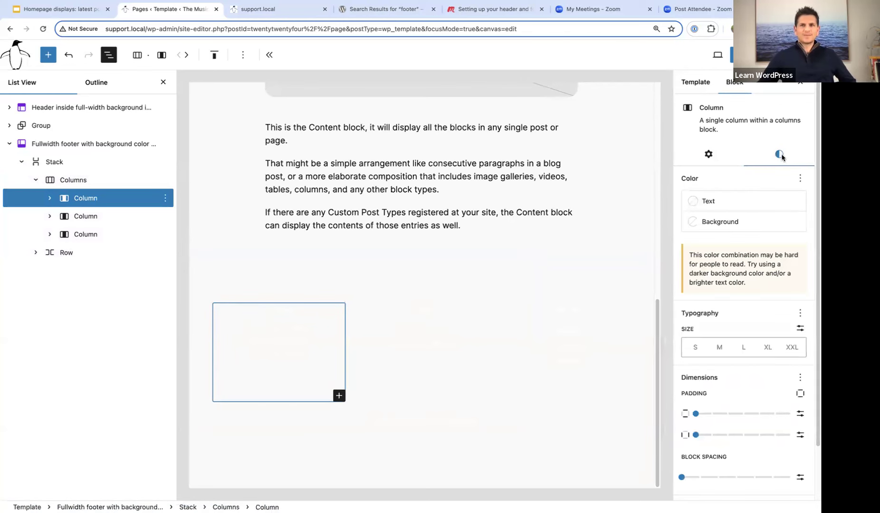
left_click(723, 200)
left_click(587, 291)
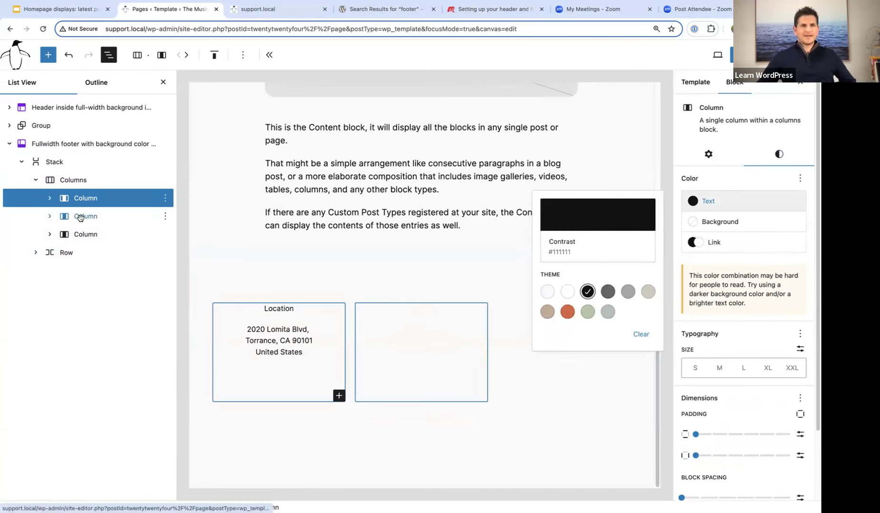
Step: Set the text color of the footer's middle column, Pages, to the theme color Contrast
left_click(79, 217)
left_click(787, 156)
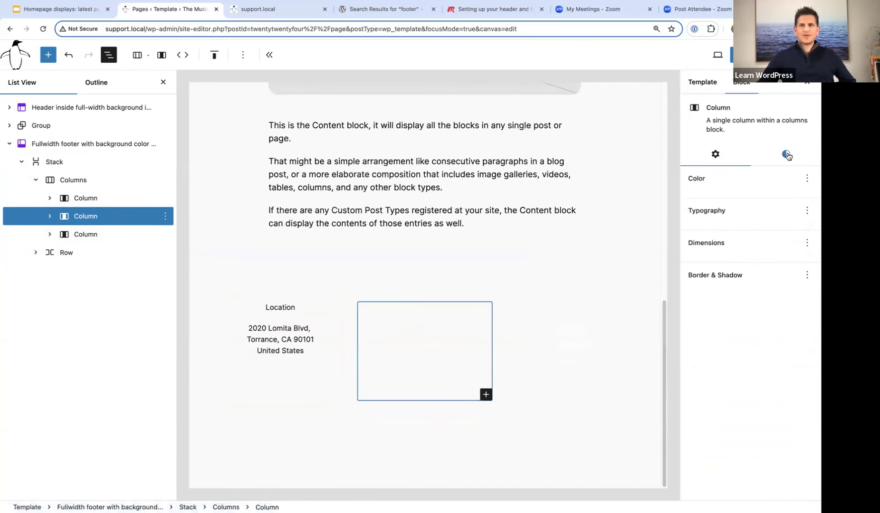
left_click(713, 200)
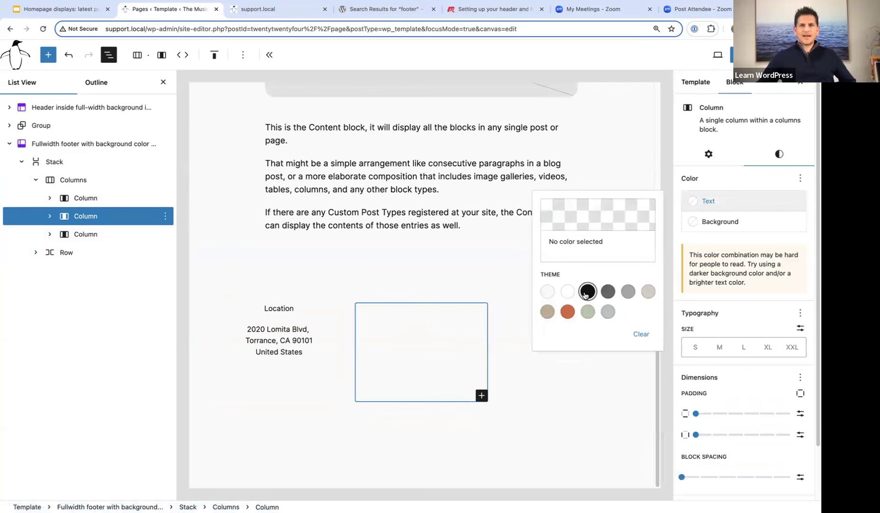
left_click(587, 291)
Step: Set the text color of the footer's third column, Follow us, to Contrast (#111111) and close the color picker
left_click(81, 234)
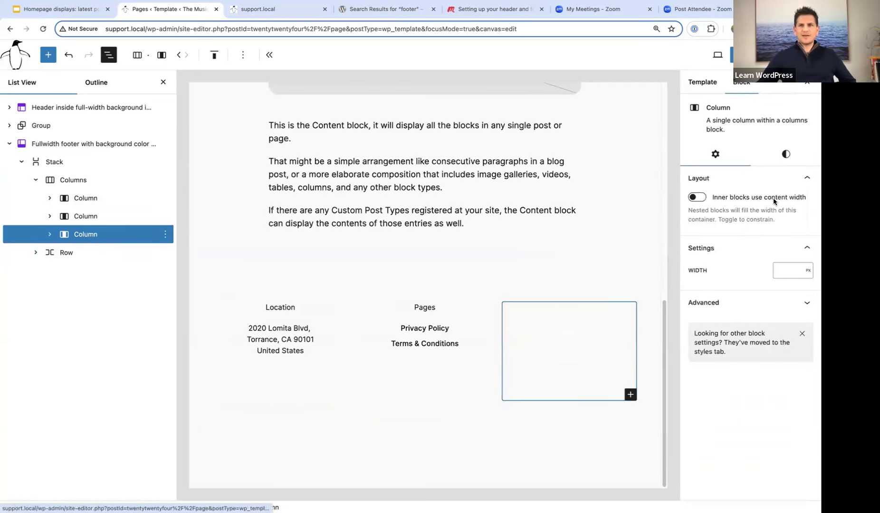
left_click(787, 155)
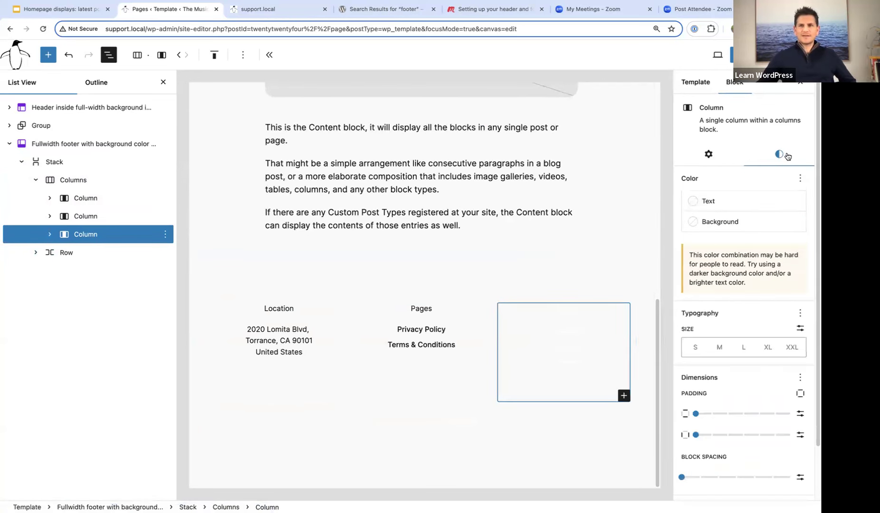
left_click(712, 201)
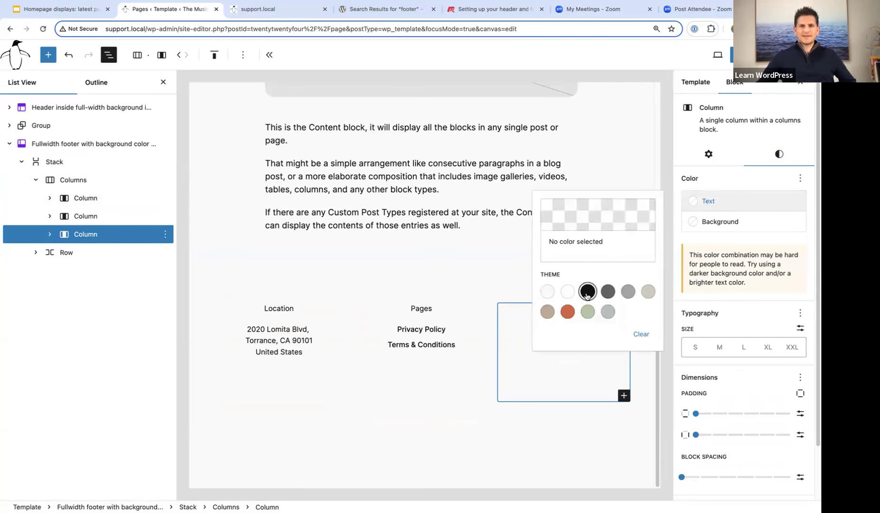
left_click(588, 291)
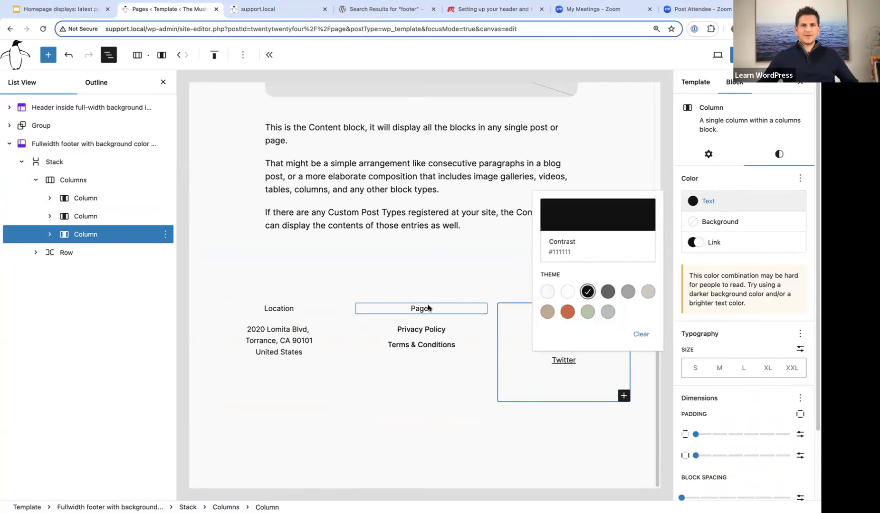
left_click(279, 284)
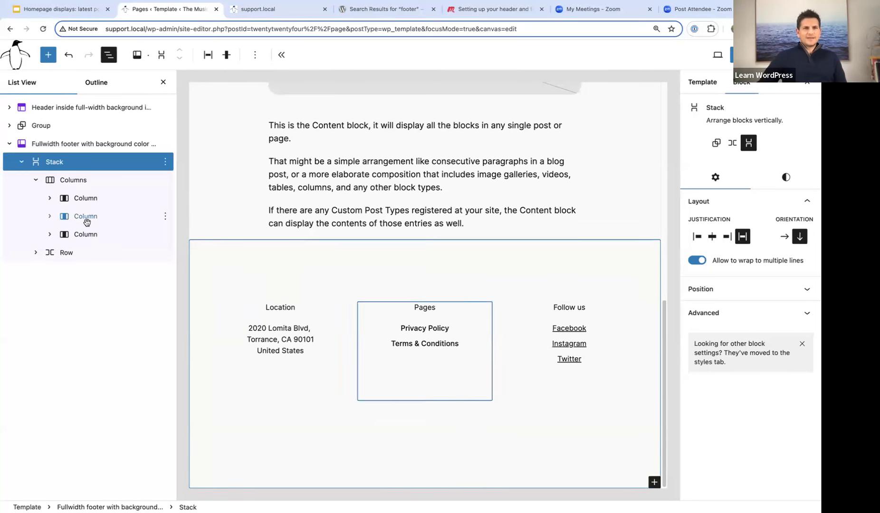
Step: Switch the Navigation block in the footer's Pages column to the menu named Navigation
left_click(423, 333)
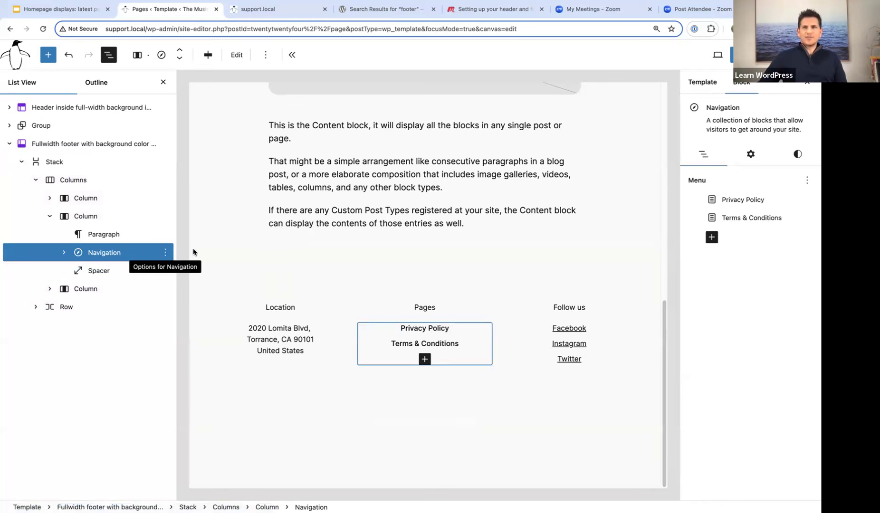
left_click(807, 180)
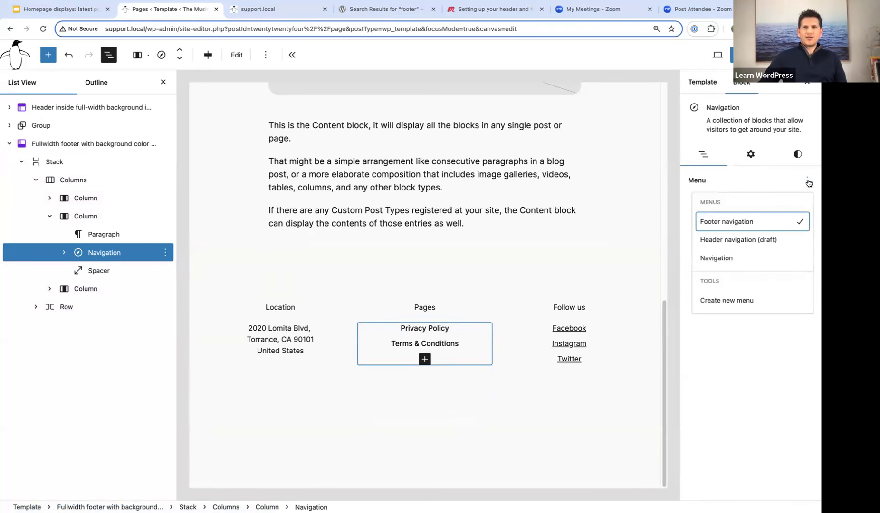
left_click(727, 258)
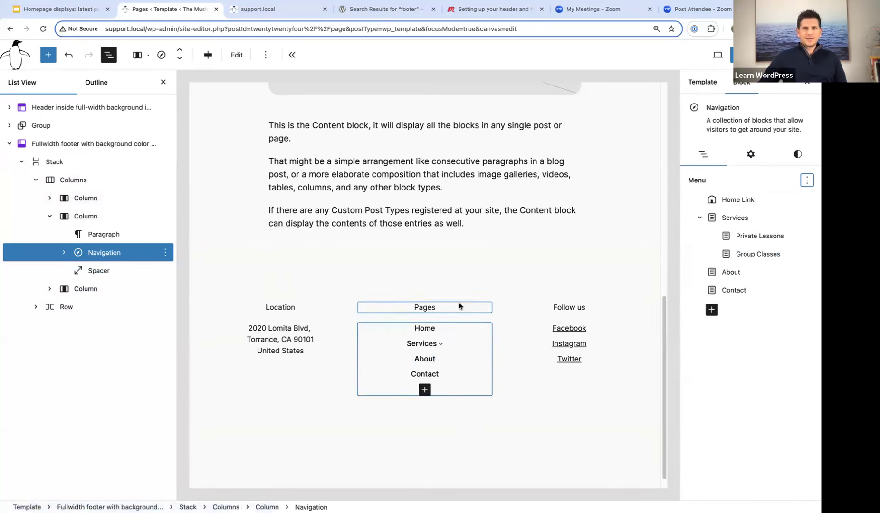
Step: Change the heading of the footer's middle column to Quick Links
left_click(424, 308)
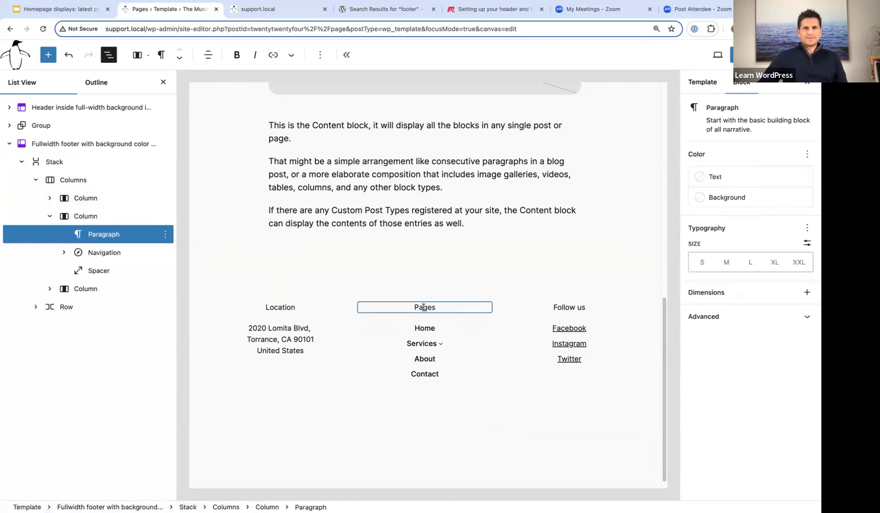
double_click(425, 307)
type("Q")
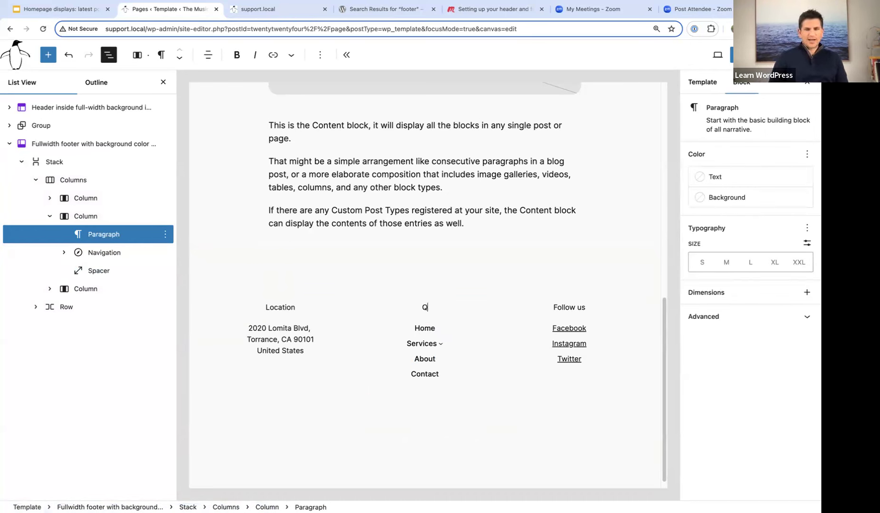
type("uick Links")
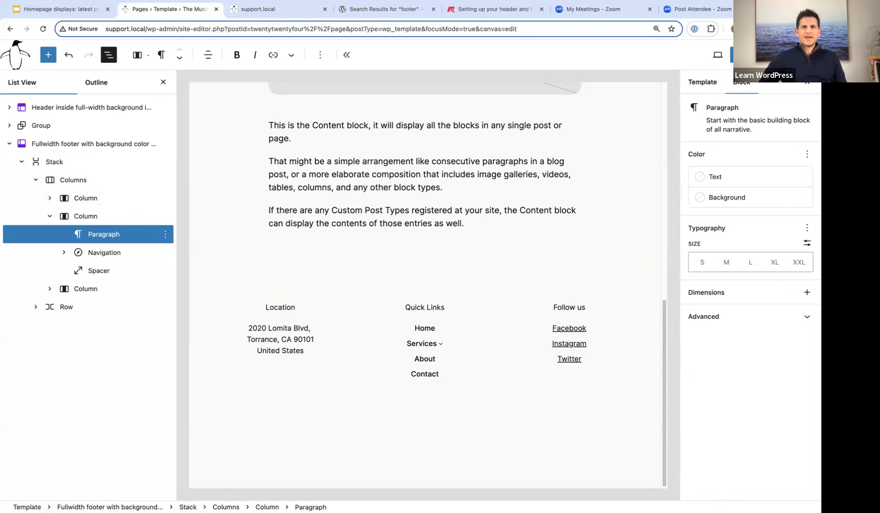
Step: Remove the link from the Facebook item in the footer's Follow us column
left_click(569, 328)
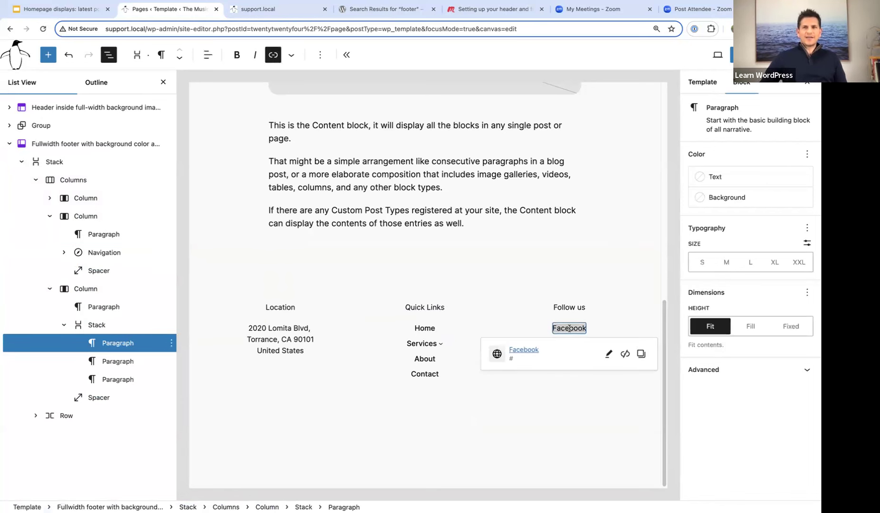
left_click(626, 354)
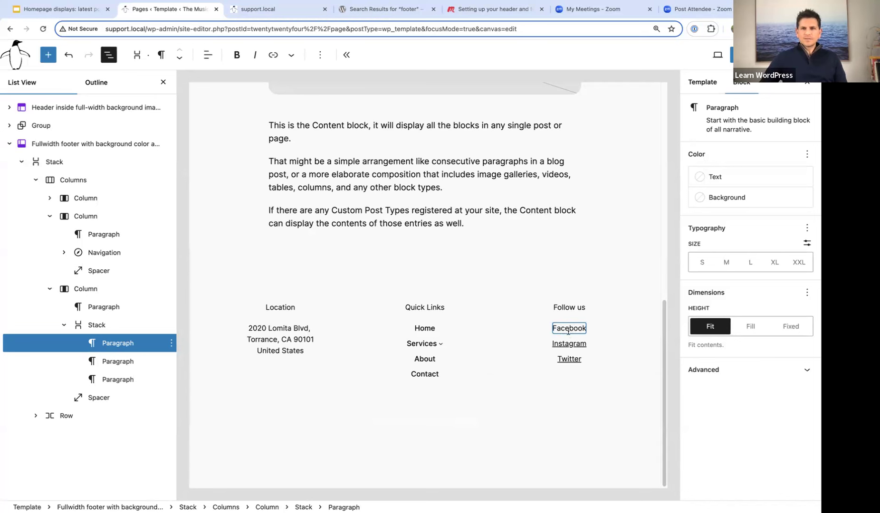
right_click(570, 331)
key("Escape")
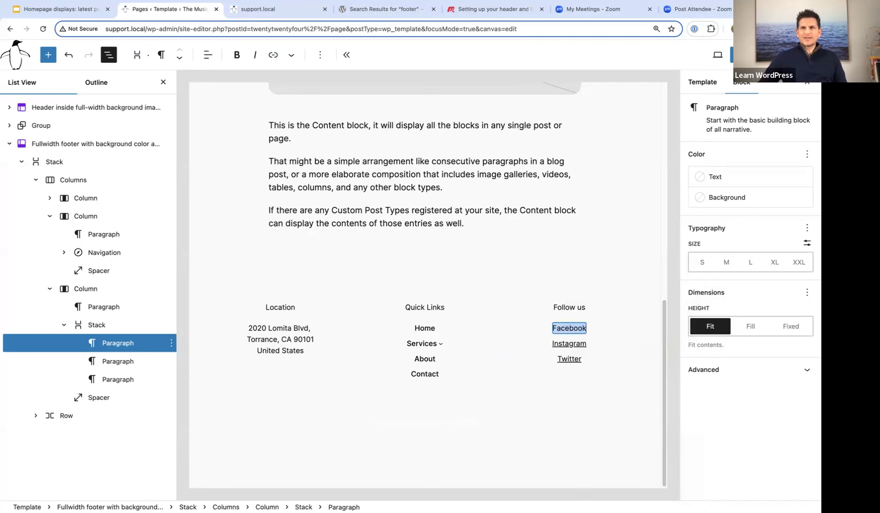
Step: Turn off the Top toolbar view option in the editor
left_click(808, 55)
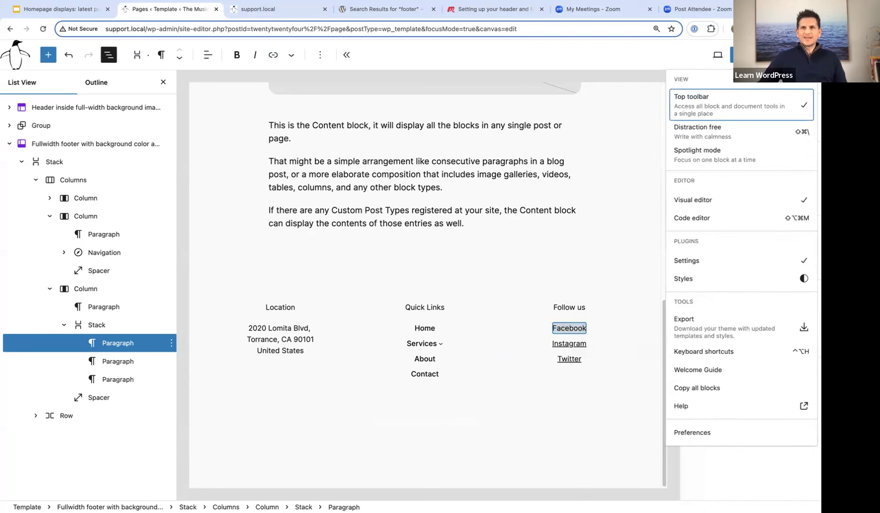
left_click(742, 109)
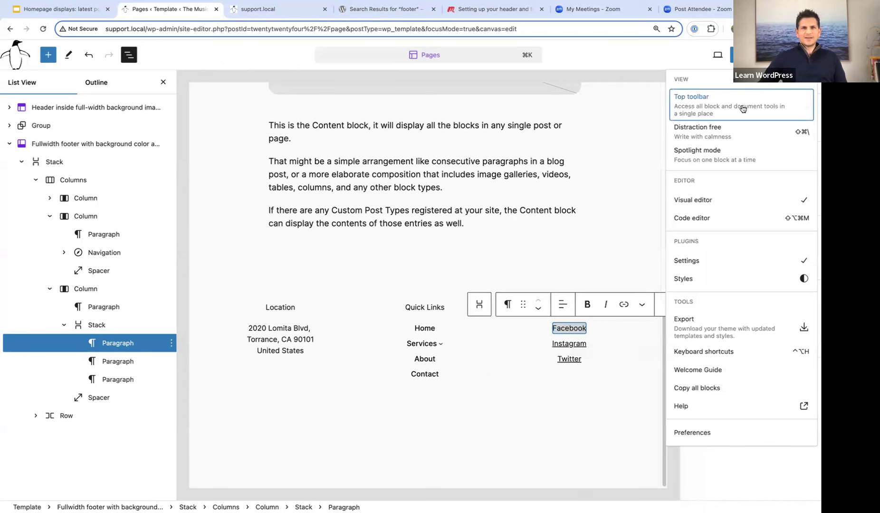
Step: Check the link options for the Facebook and Instagram items in the footer's Follow us column
left_click(567, 327)
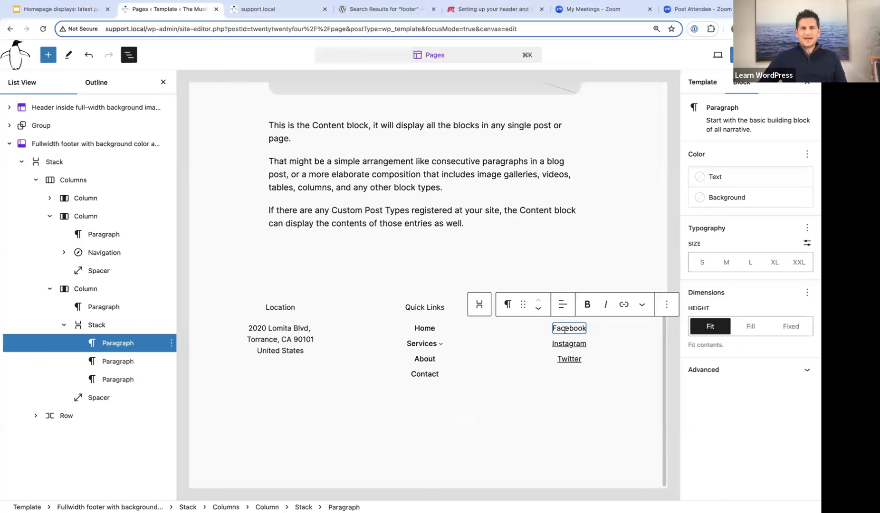
left_click(624, 305)
left_click(566, 328)
left_click(568, 346)
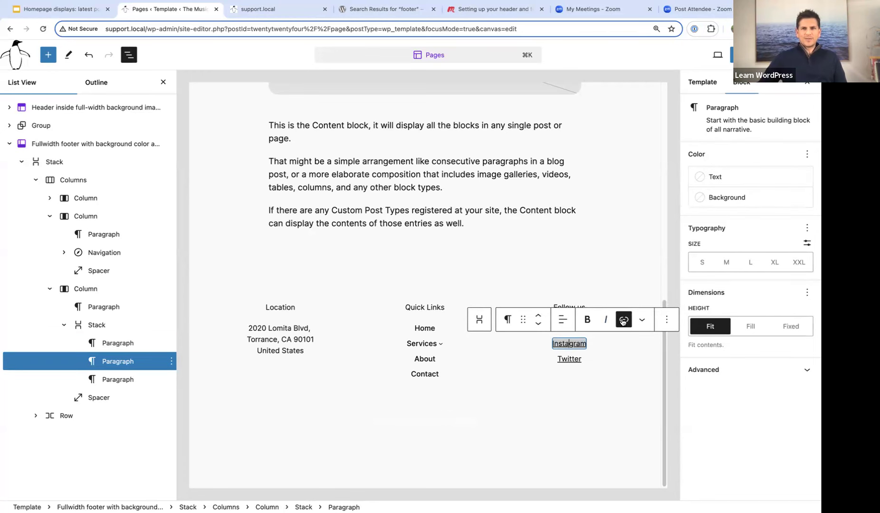
left_click(623, 320)
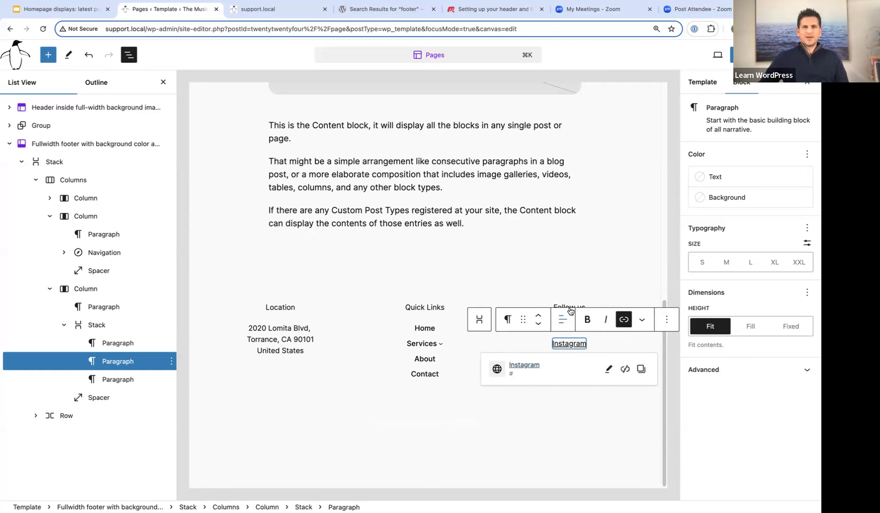
Step: Select the footer's Location heading and save the changes to the site
left_click(290, 308)
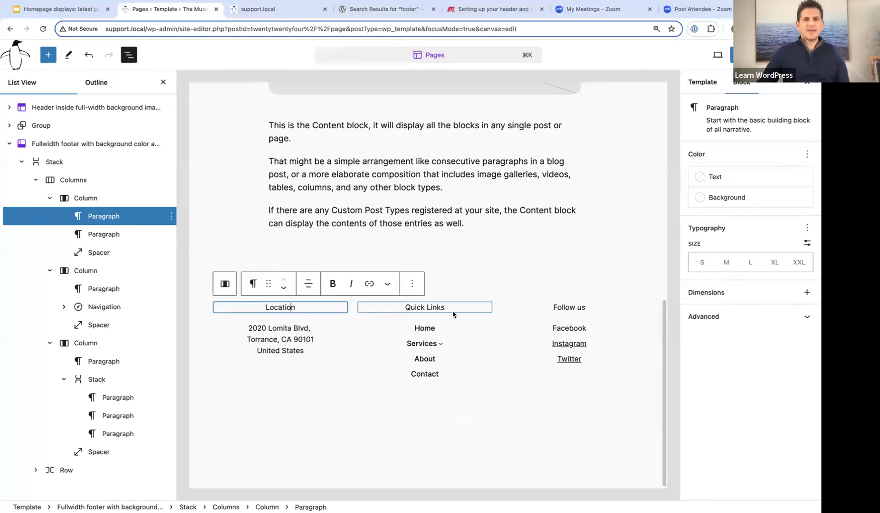
left_click(742, 55)
left_click(726, 55)
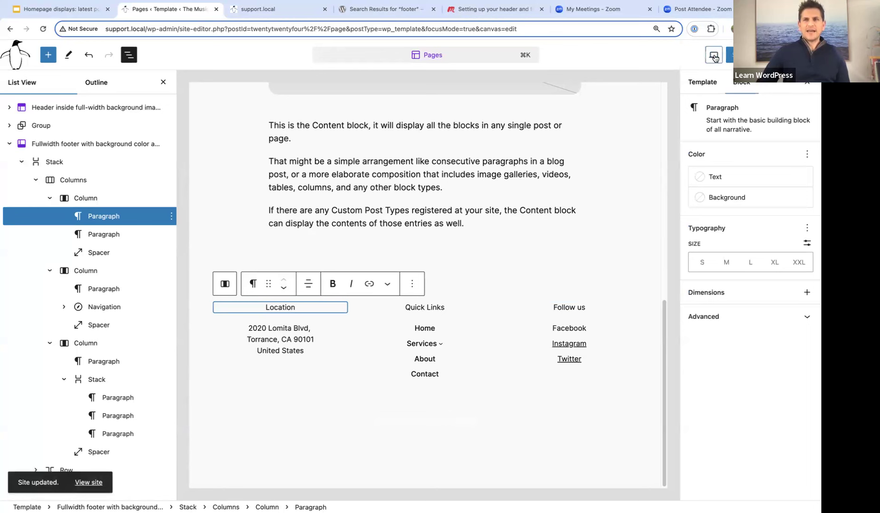
Step: Preview the template in Mobile view and examine how the header and the footer's three columns are laid out
left_click(714, 55)
left_click(650, 118)
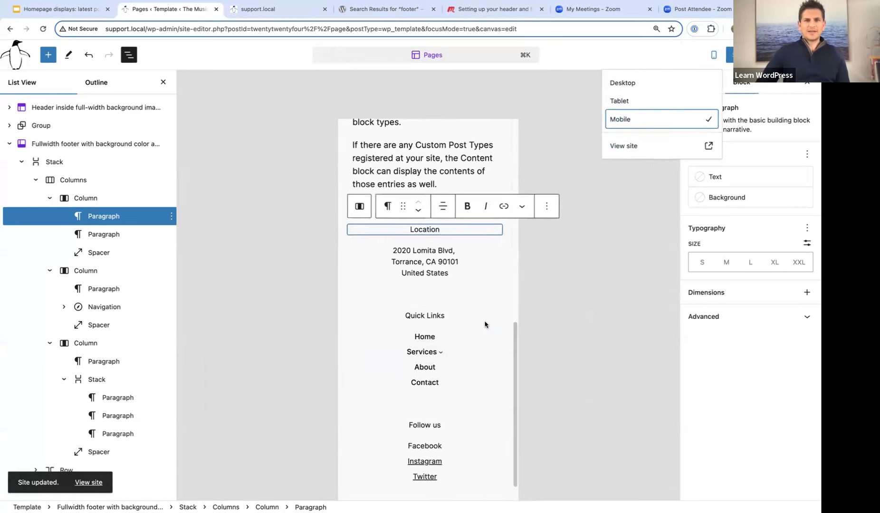
left_click(493, 181)
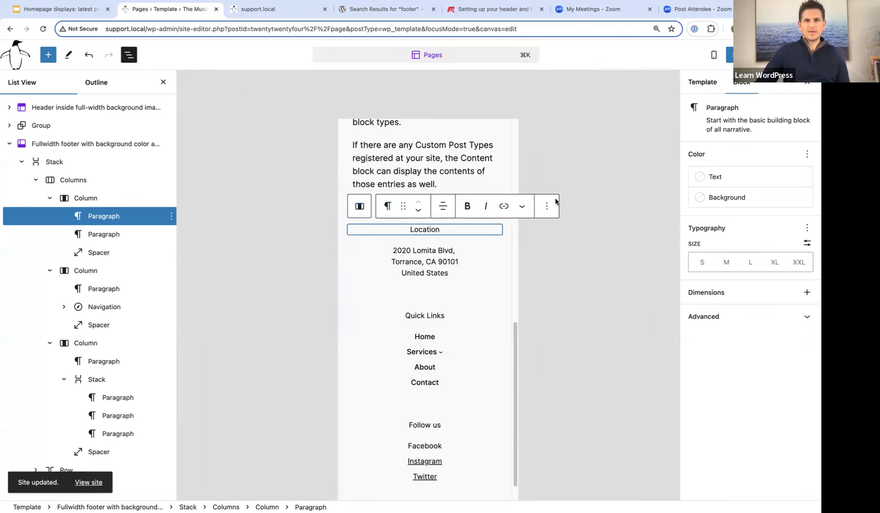
left_click(74, 180)
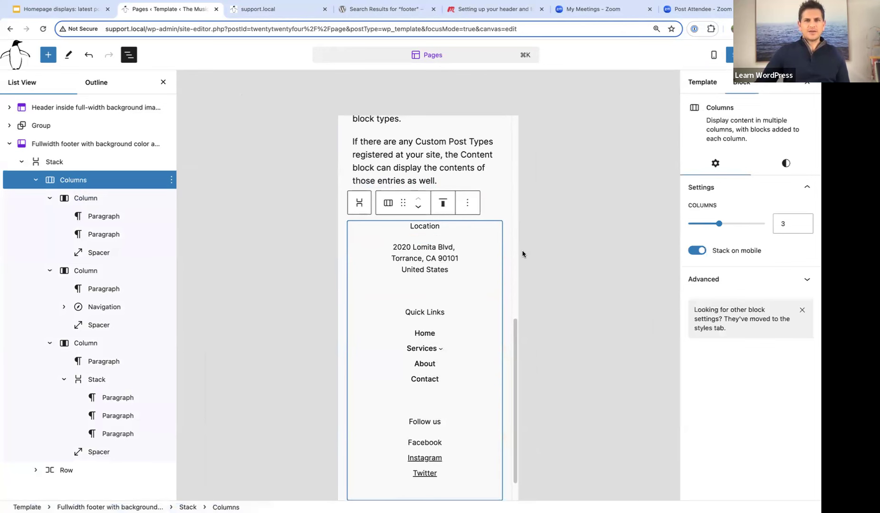
scroll(508, 256, "down", 1)
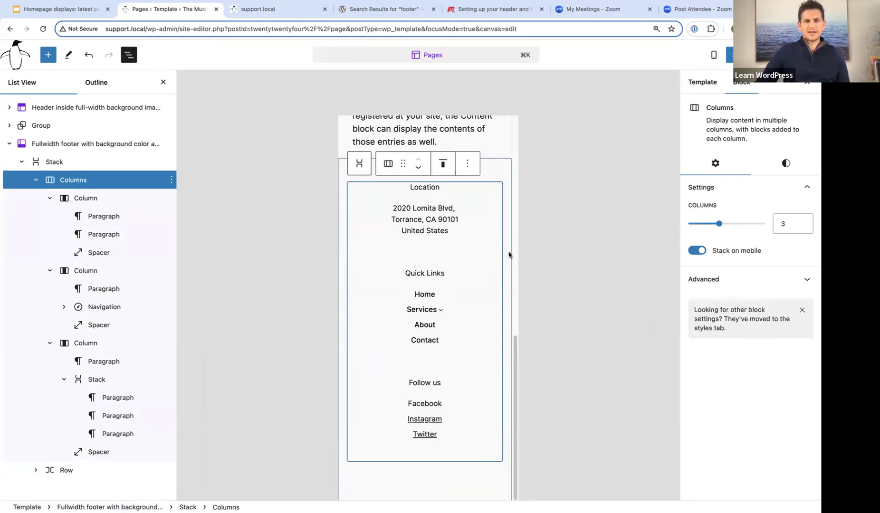
scroll(508, 255, "up", 1)
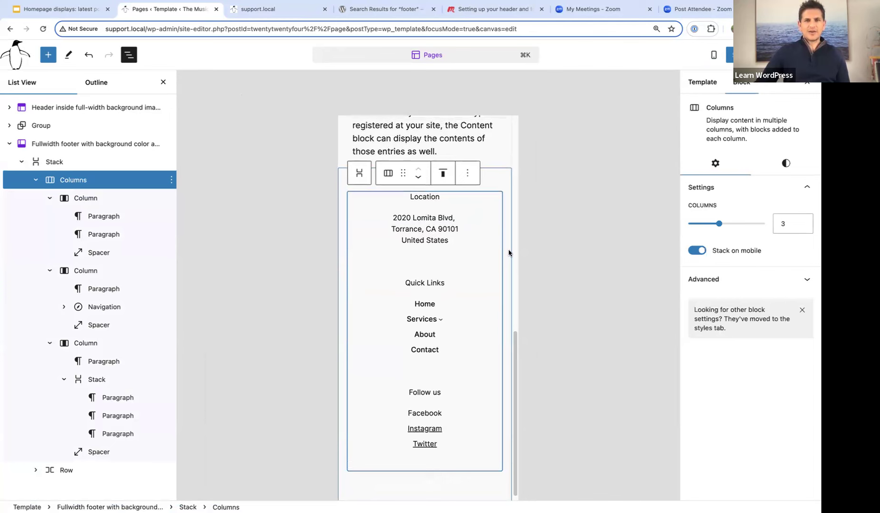
scroll(509, 253, "up", 10)
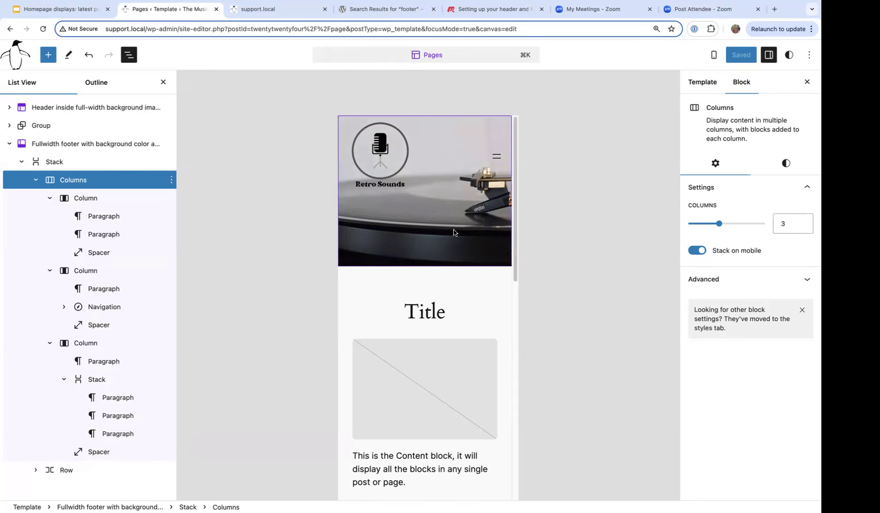
scroll(457, 256, "down", 5)
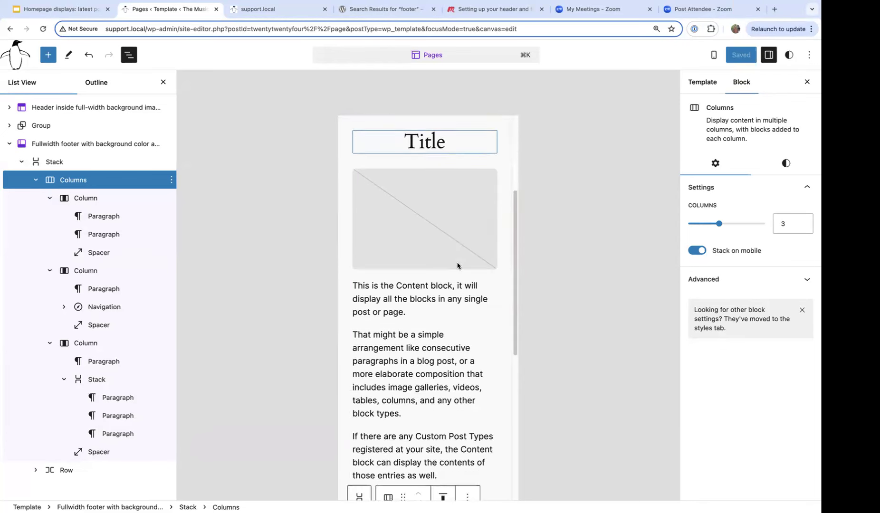
scroll(460, 273, "down", 6)
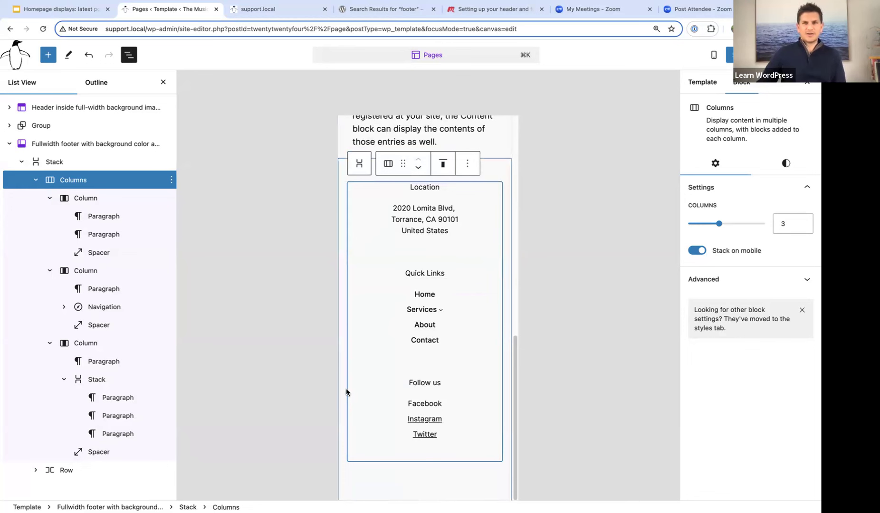
Step: Select the footer's Stack block and return the preview to Desktop view
left_click(51, 162)
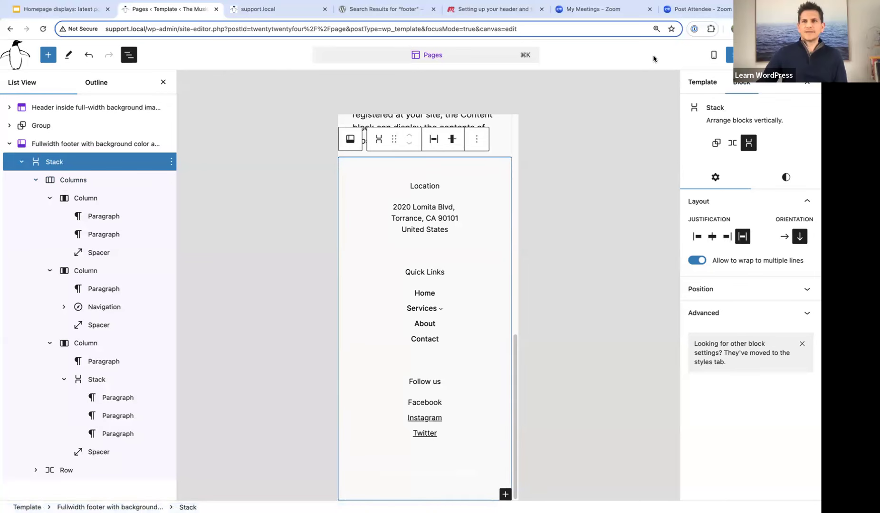
left_click(715, 56)
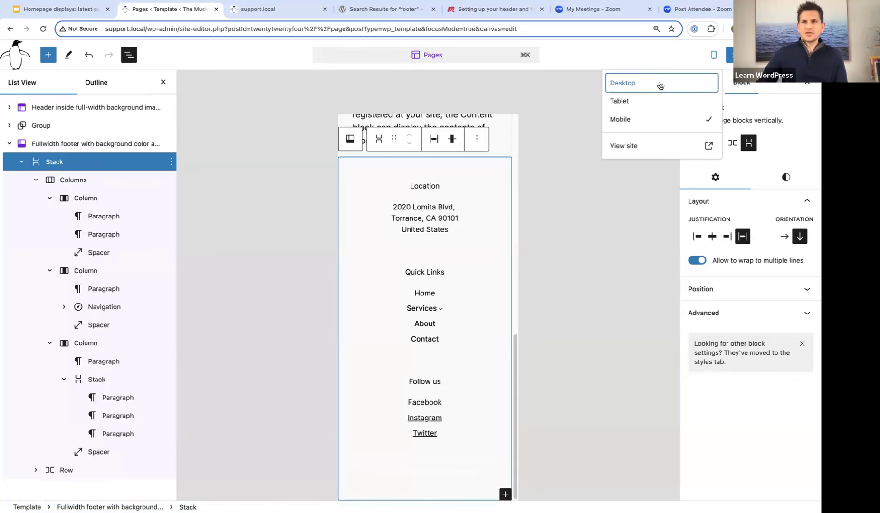
left_click(660, 85)
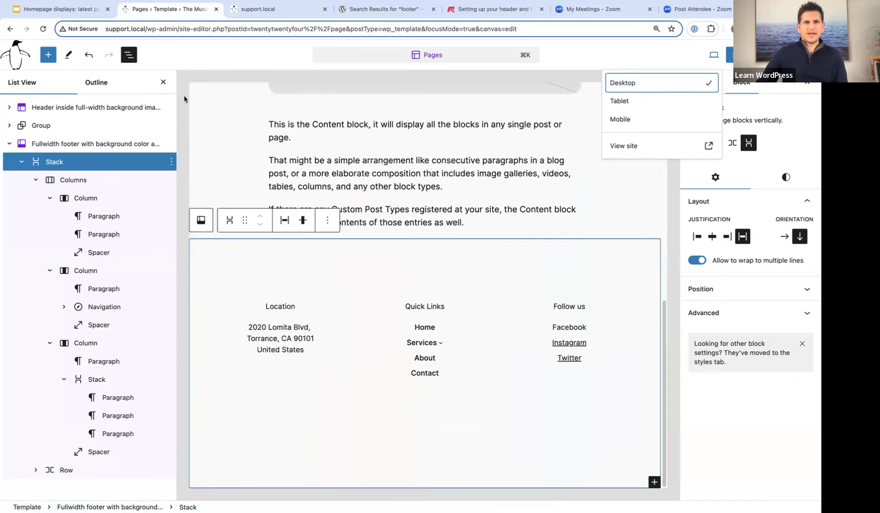
Step: Undo the footer edits step by step, back to before the individual columns' text colors were set
left_click(89, 57)
left_click(88, 57)
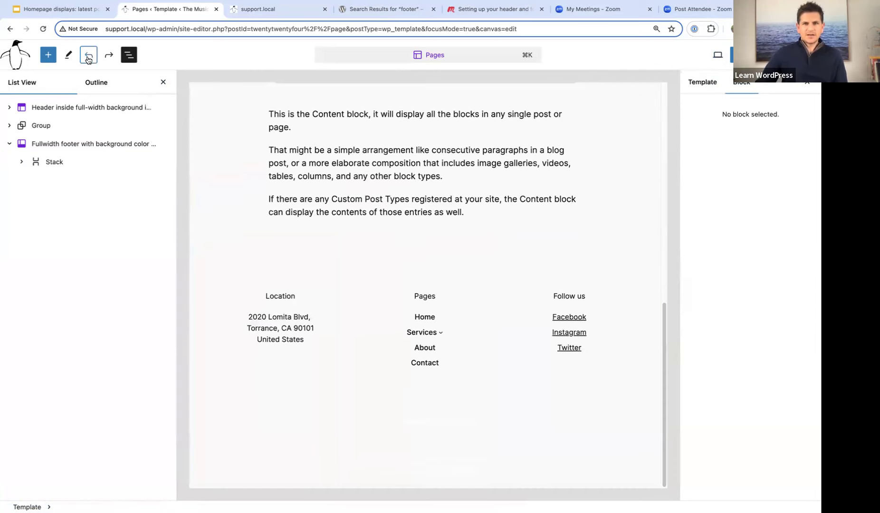
left_click(88, 57)
left_click(88, 57)
left_click(88, 57)
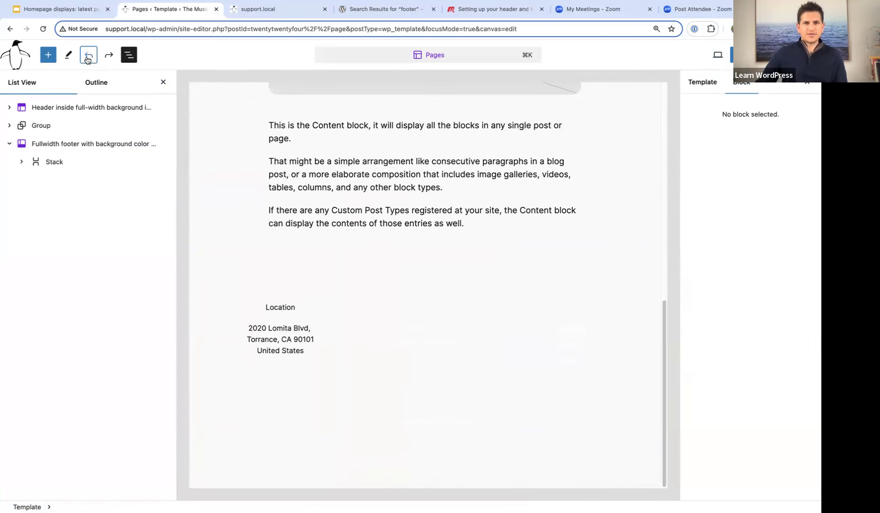
left_click(88, 57)
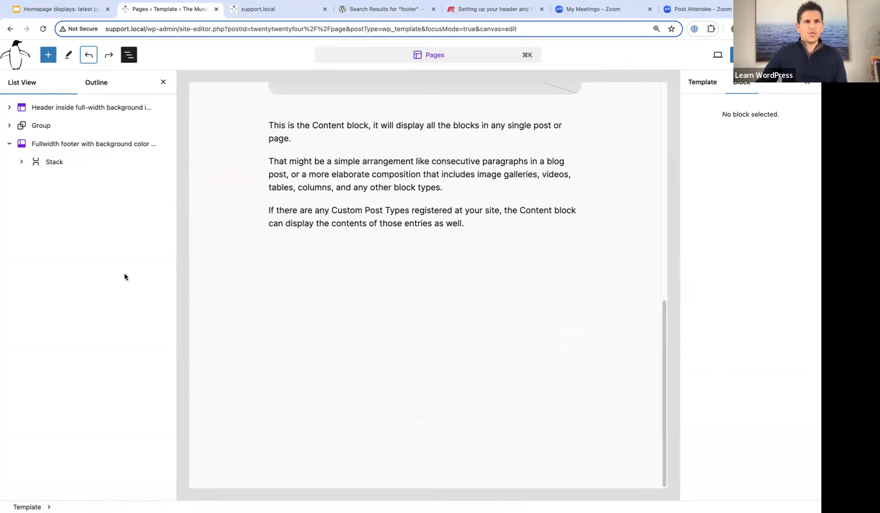
Step: Set the text color of the footer's whole Columns block to Contrast (#111111) and close the color picker
left_click(26, 162)
left_click(21, 161)
left_click(35, 180)
left_click(79, 184)
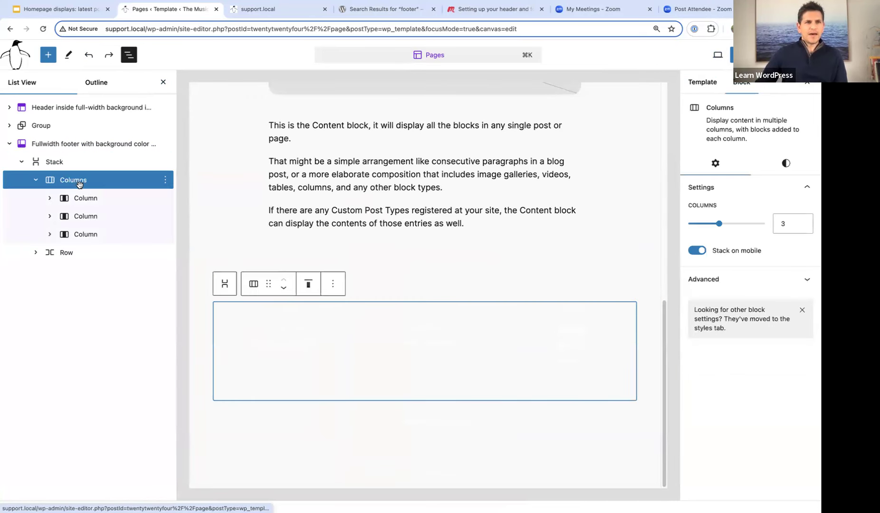
left_click(786, 164)
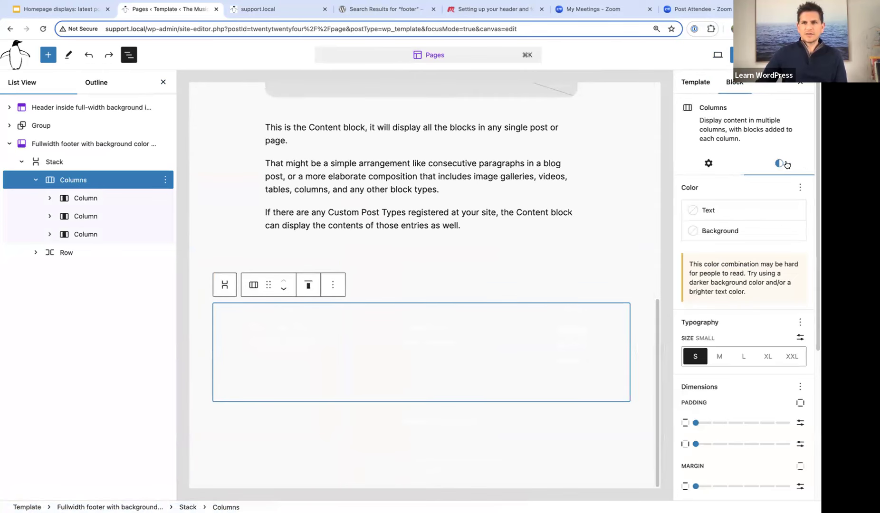
left_click(708, 210)
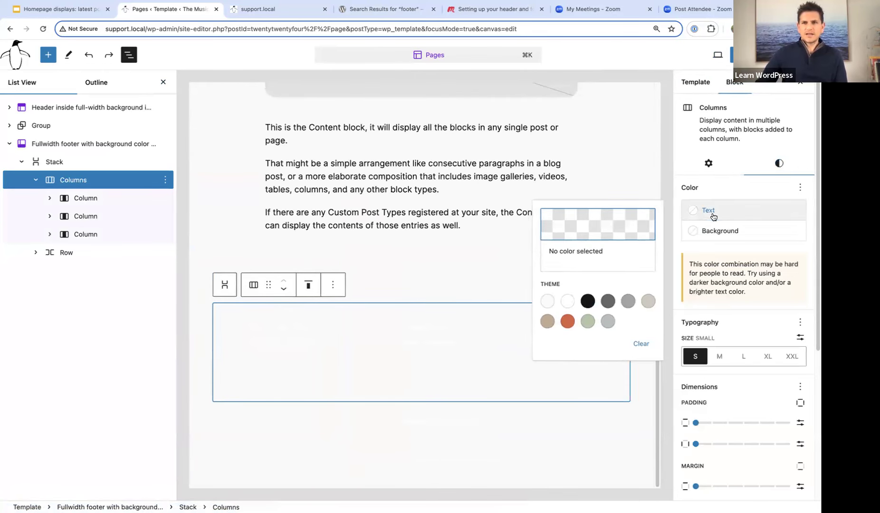
left_click(588, 301)
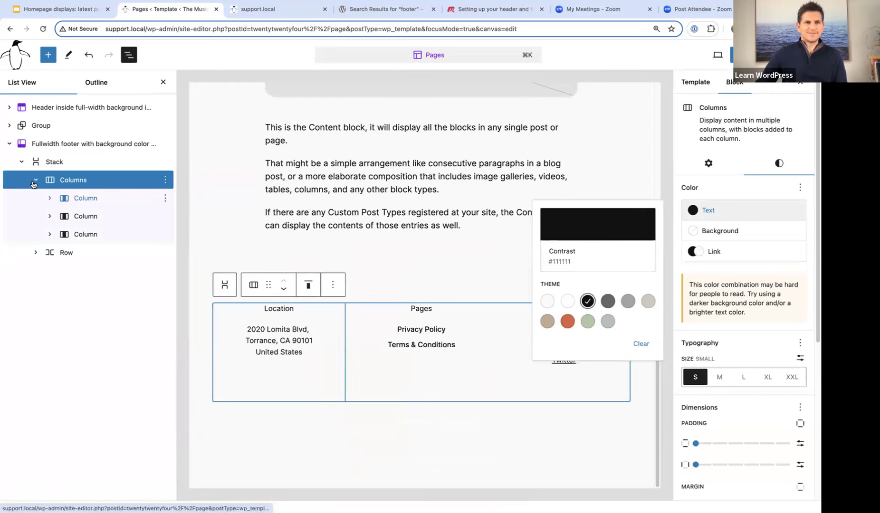
left_click(15, 179)
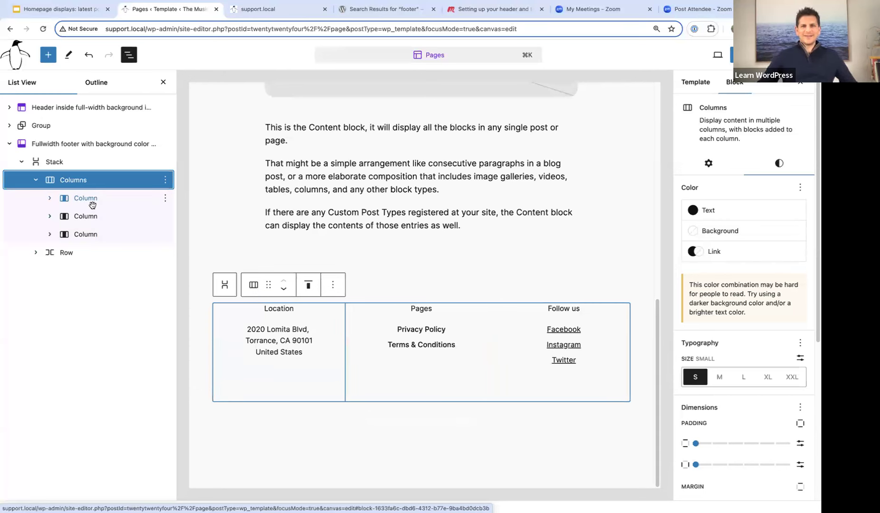
Step: Assign the menu named Navigation to the Navigation block in the footer's Pages column
left_click(407, 326)
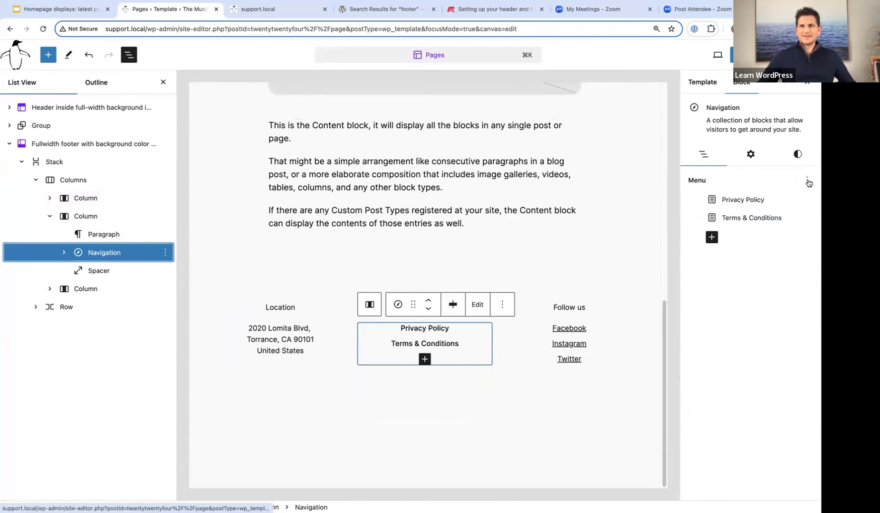
left_click(807, 181)
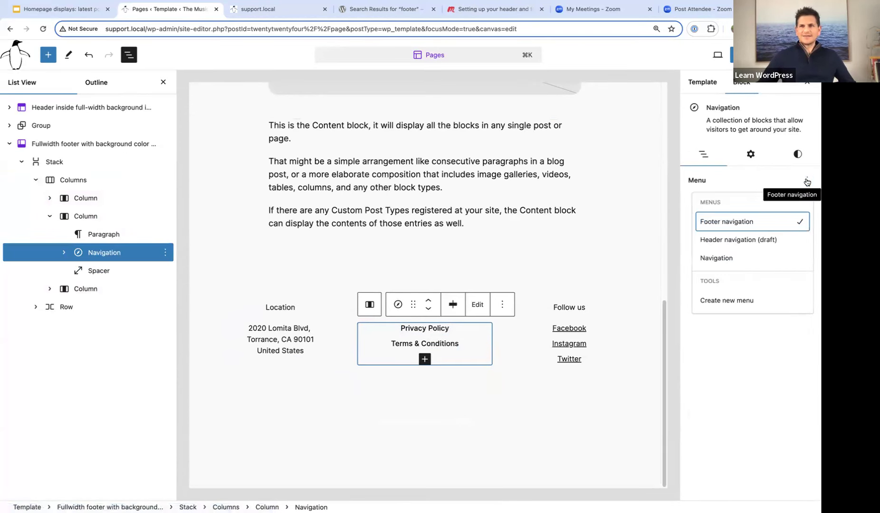
left_click(748, 262)
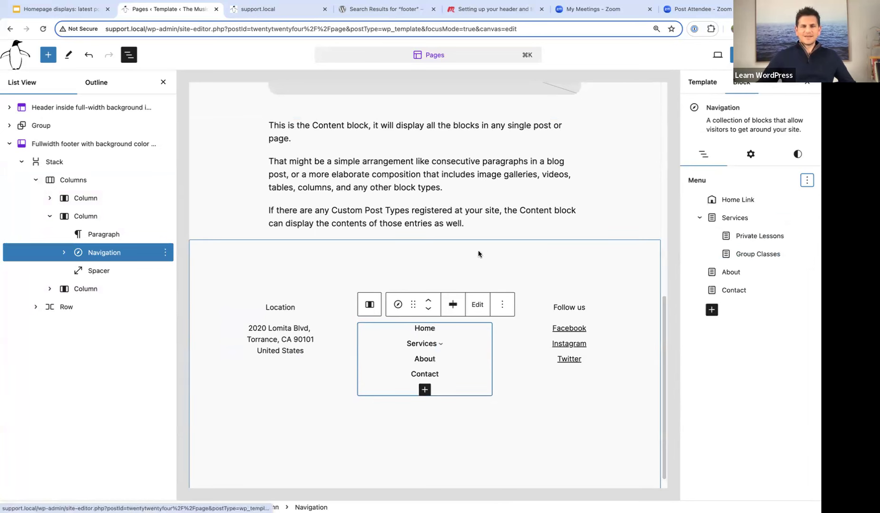
Step: Save the Pages template together with the changes to its full-width footer
left_click(199, 254)
left_click(741, 55)
left_click(738, 56)
mouse_move(609, 425)
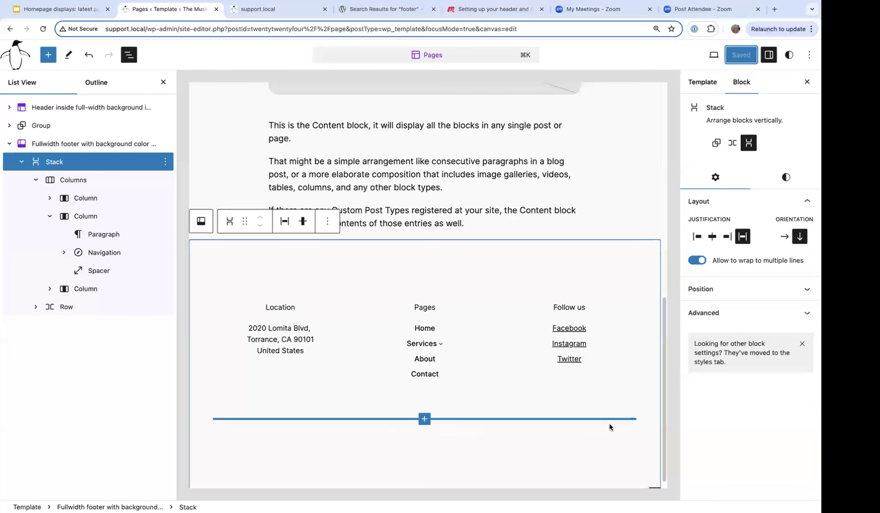
Step: Preview the Pages template in Mobile view and select the header's collapsed Navigation block
scroll(575, 276, "up", 10)
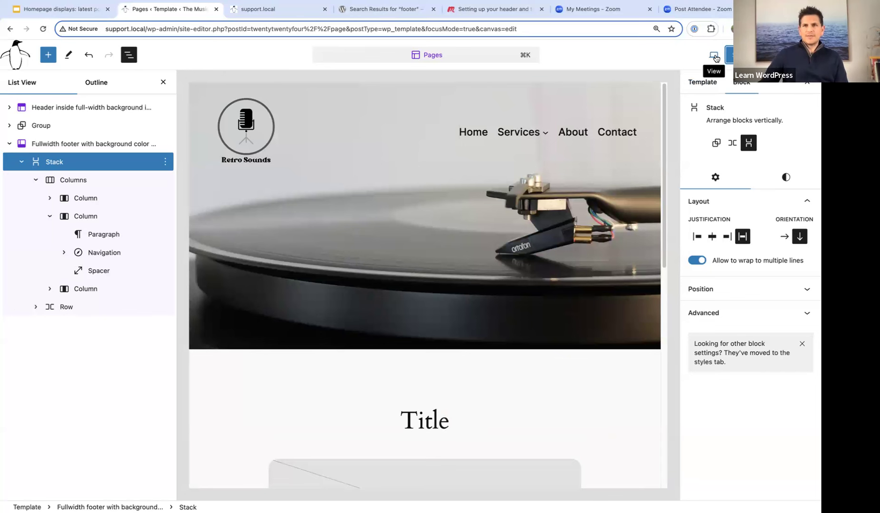
left_click(714, 57)
left_click(664, 118)
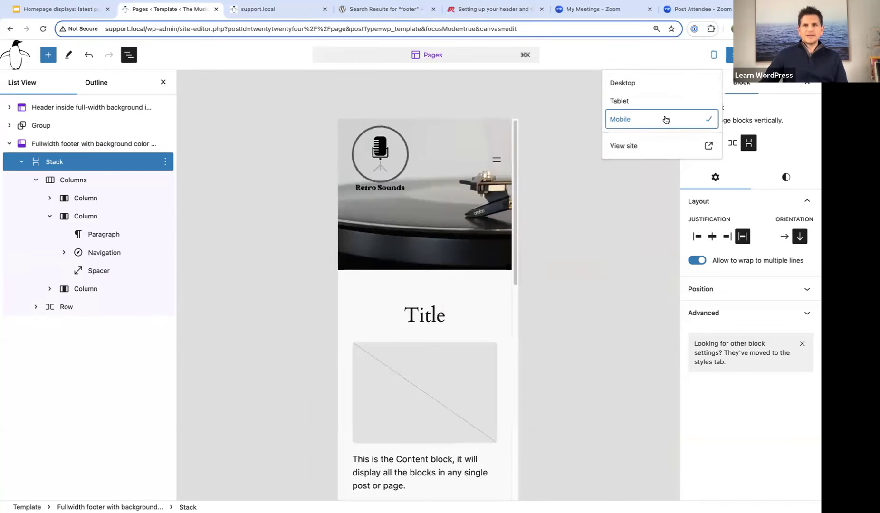
left_click(498, 161)
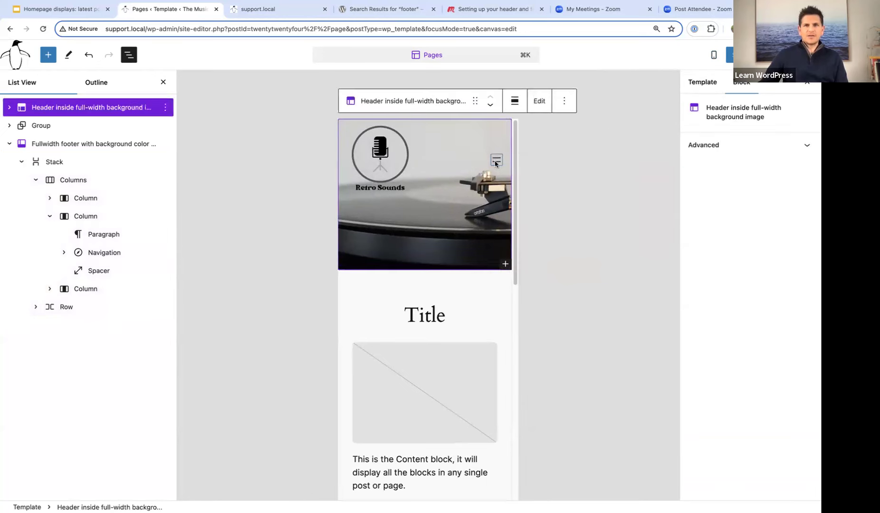
left_click(496, 162)
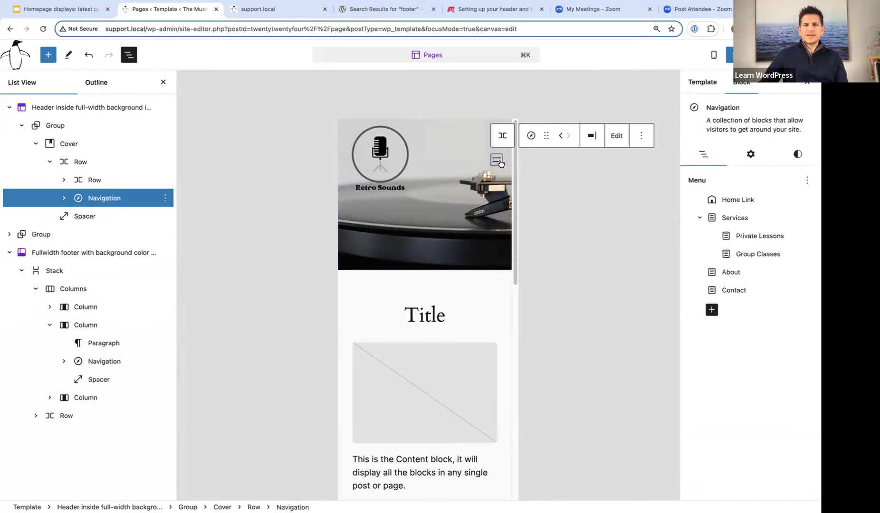
Step: Open the live site and check the header's collapsed menu at mobile size with the browser's inspector, closing the inspector when done
left_click(714, 55)
left_click(635, 150)
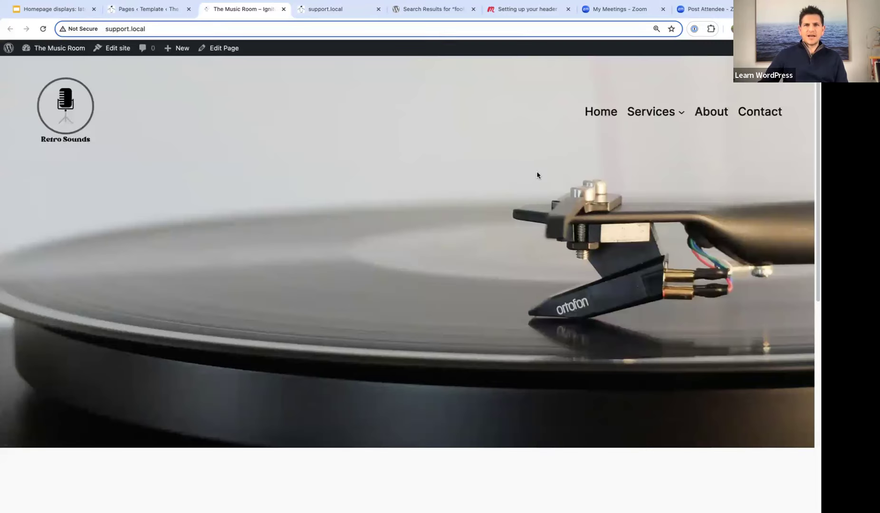
right_click(432, 159)
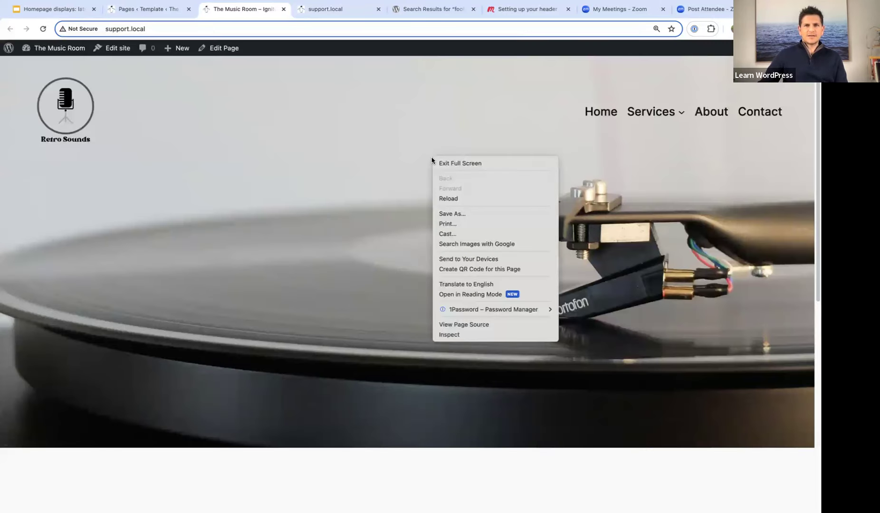
left_click(450, 335)
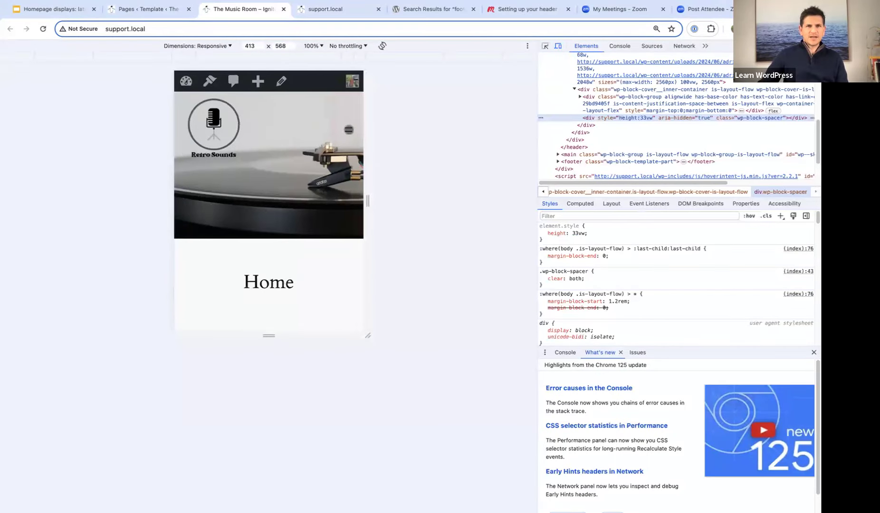
left_click(347, 129)
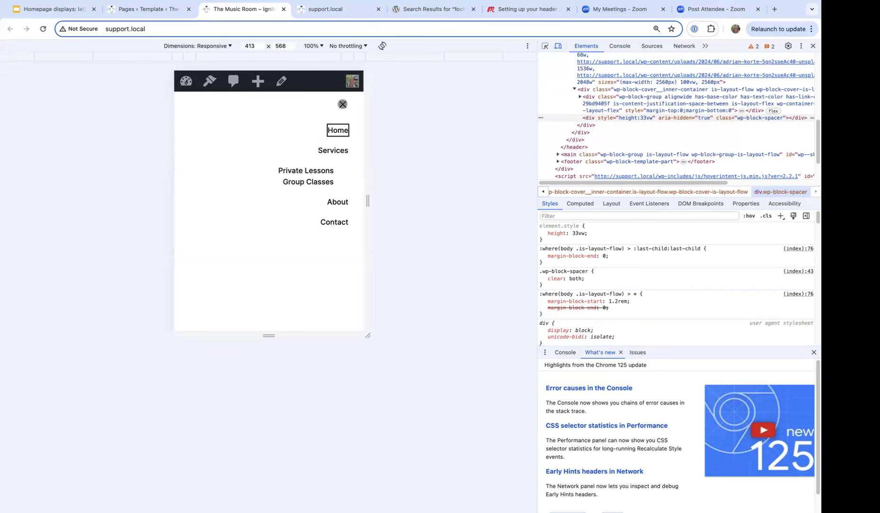
left_click(343, 104)
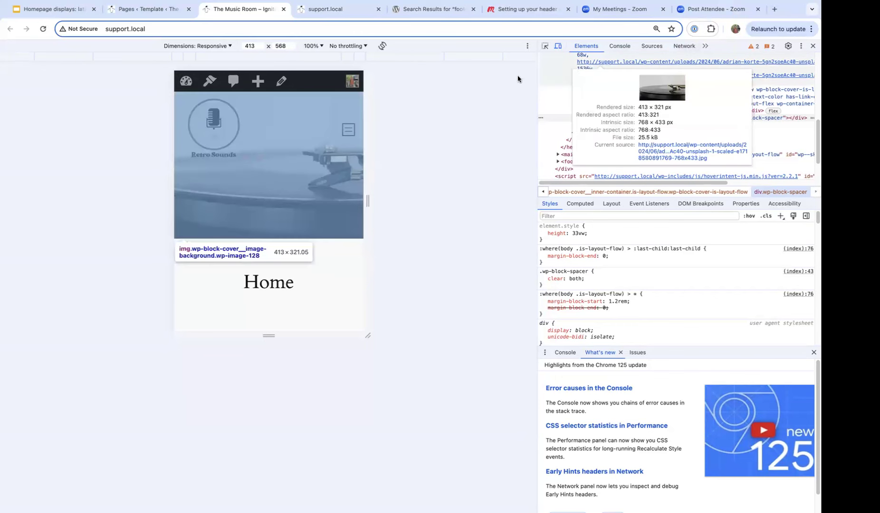
left_click(812, 46)
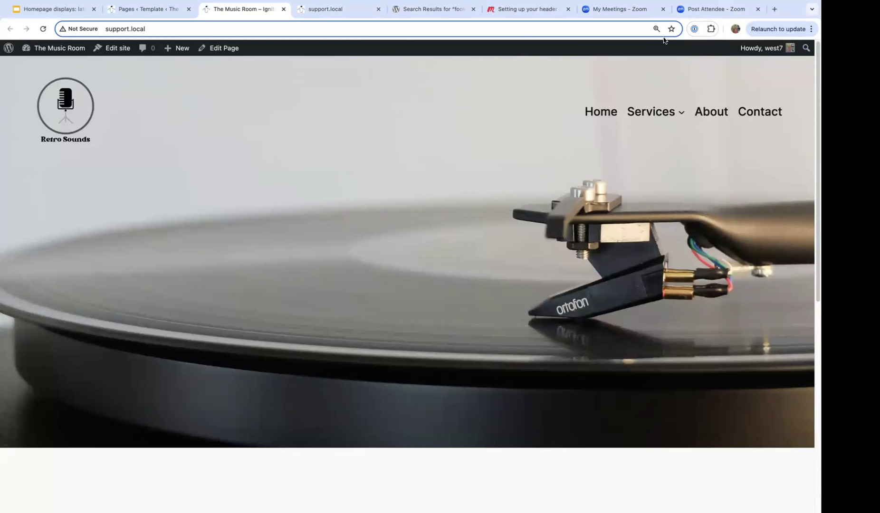
Step: Switch back to the Pages template in the site editor and return the preview to Desktop view
left_click(166, 12)
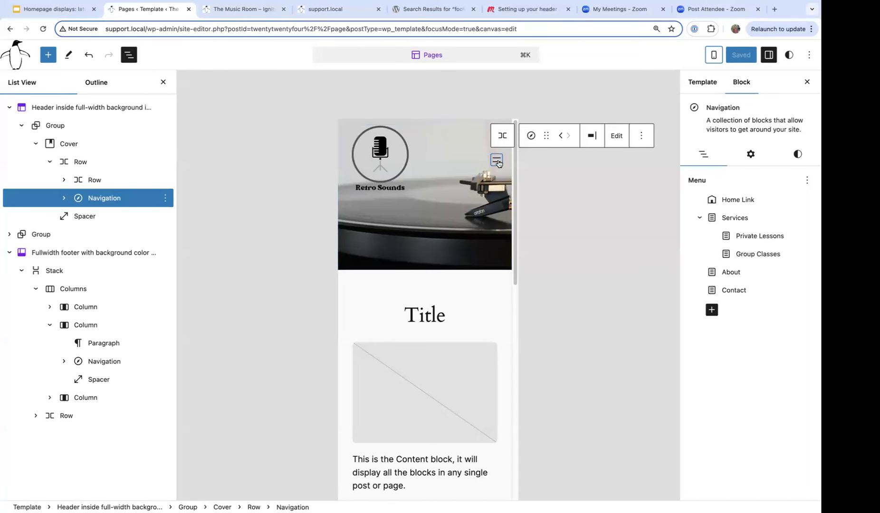
left_click(714, 55)
left_click(652, 84)
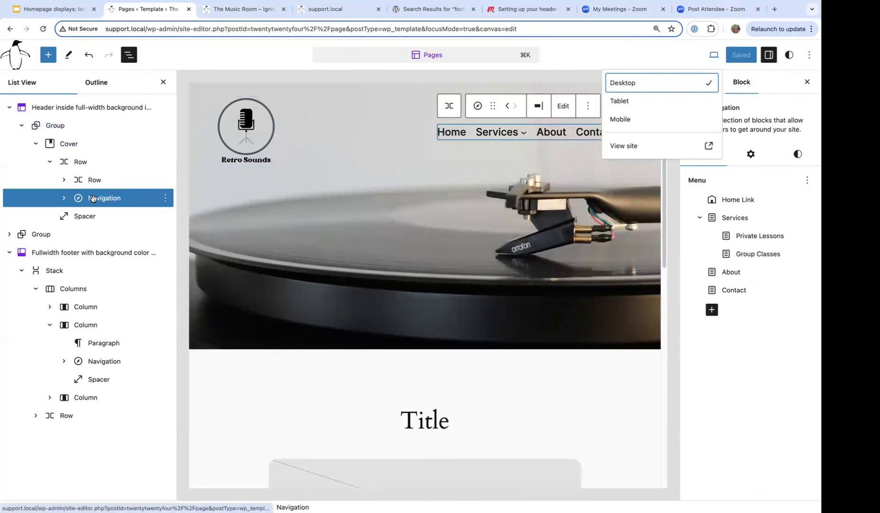
left_click(682, 62)
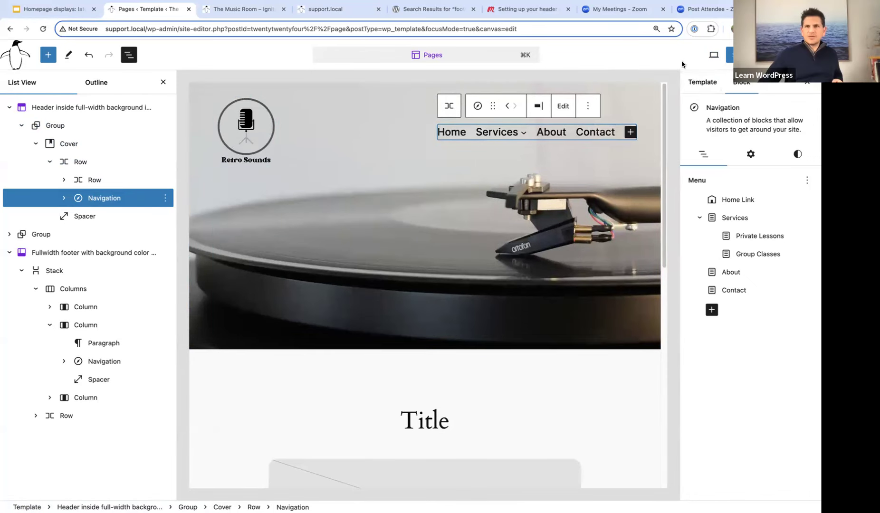
Step: Examine the header Navigation block's overlay menu display settings and its submenu and overlay color options
left_click(750, 154)
scroll(755, 376, "down", 2)
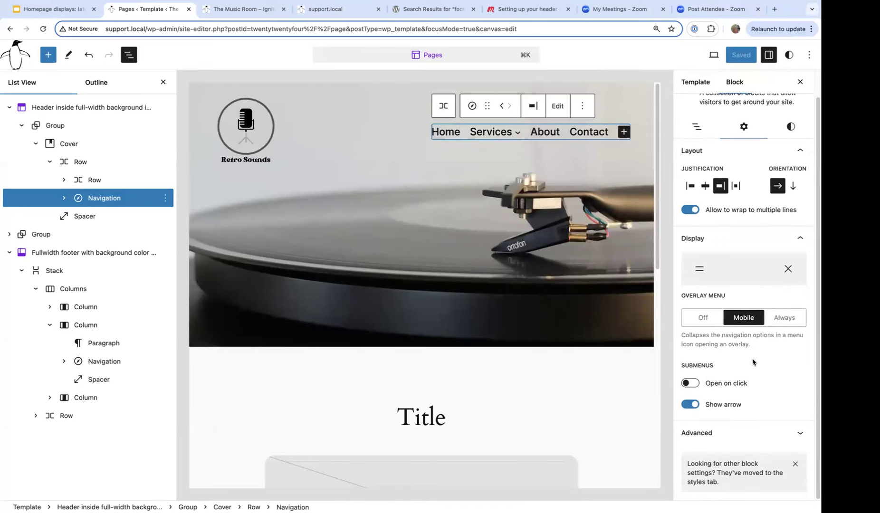
left_click(810, 132)
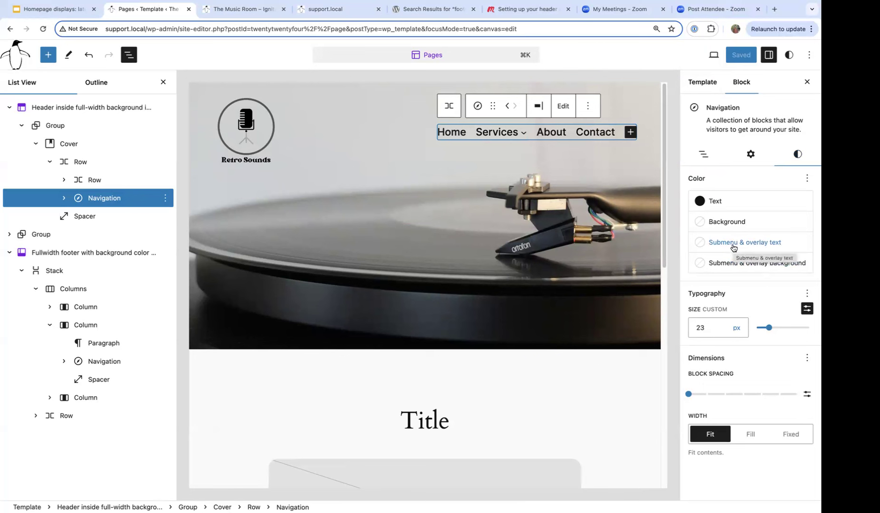
mouse_move(507, 134)
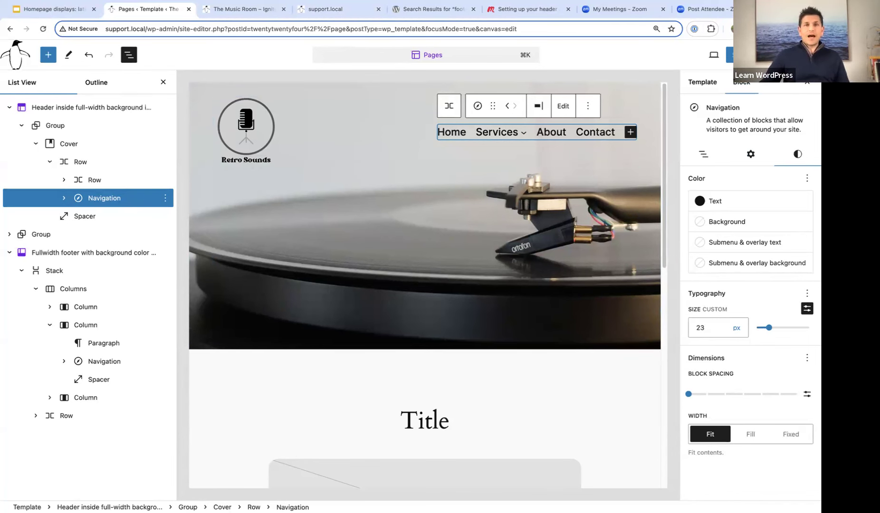
Step: Leave the Pages template and create a custom template named Custom, starting from the offered full-page pattern with header, title, content and footer
left_click(20, 62)
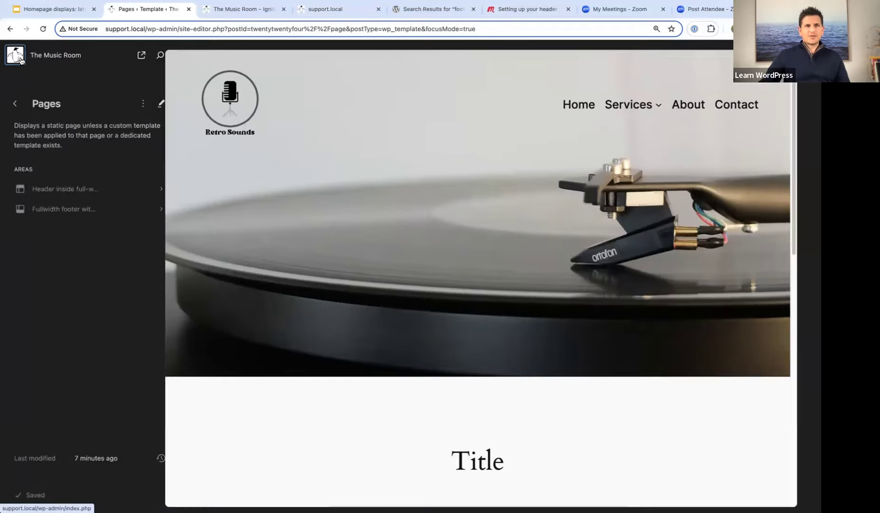
left_click(15, 105)
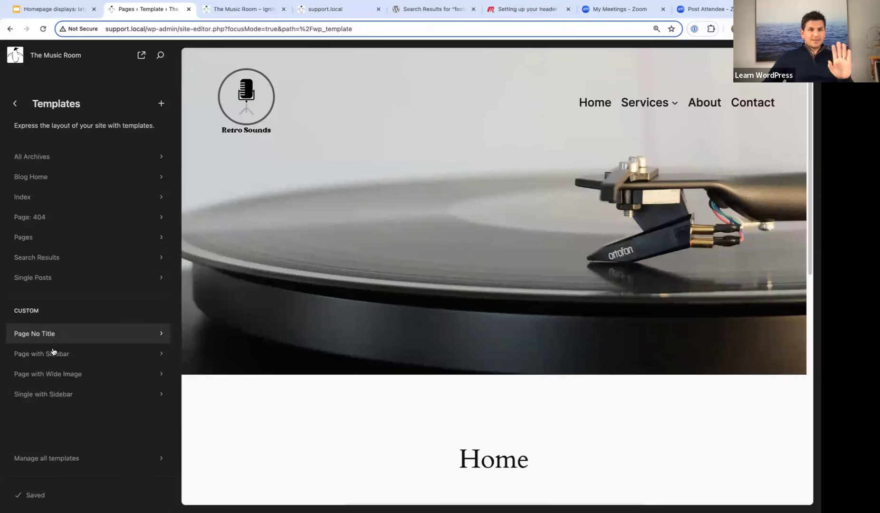
left_click(161, 104)
left_click(310, 384)
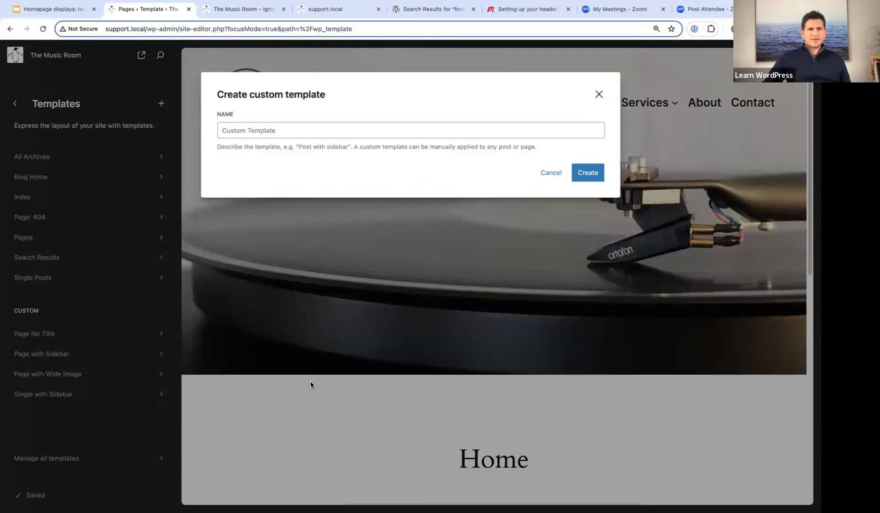
left_click(226, 130)
type("Cy")
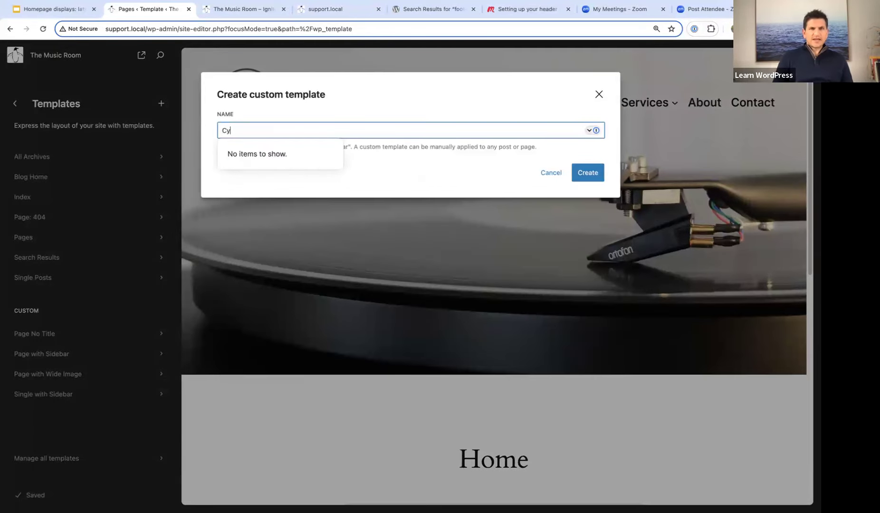
type("stoimustom")
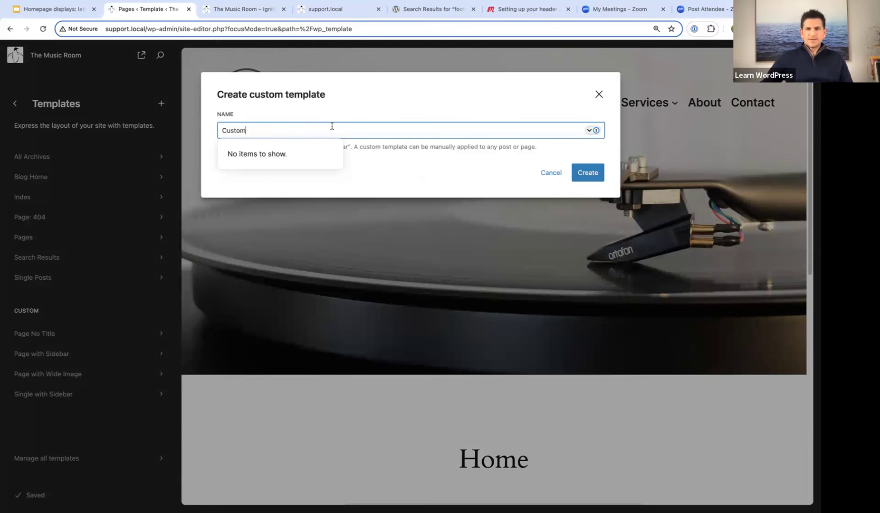
left_click(587, 173)
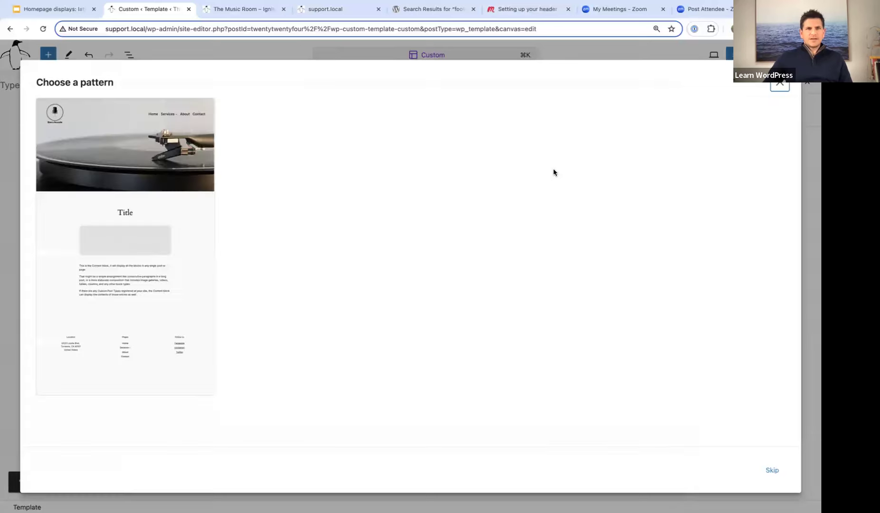
left_click(154, 178)
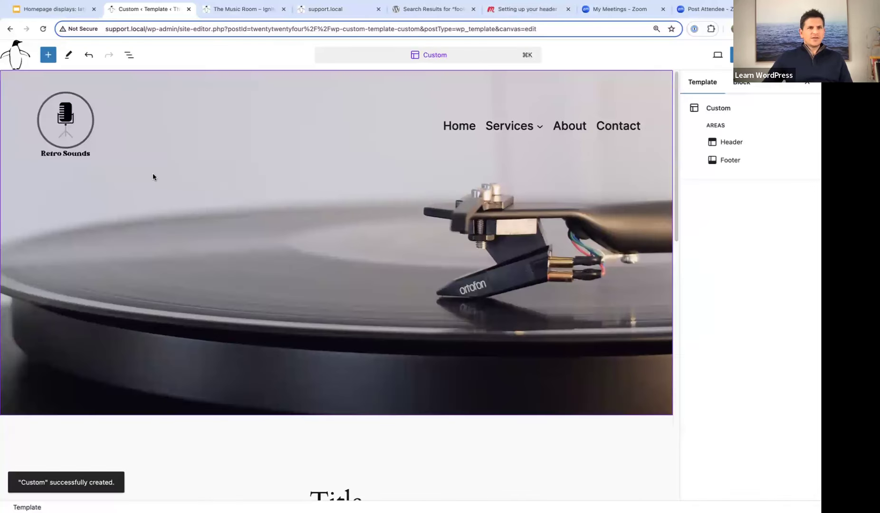
Step: Replace the Custom template's header with the "Centered header with logo" pattern
left_click(129, 54)
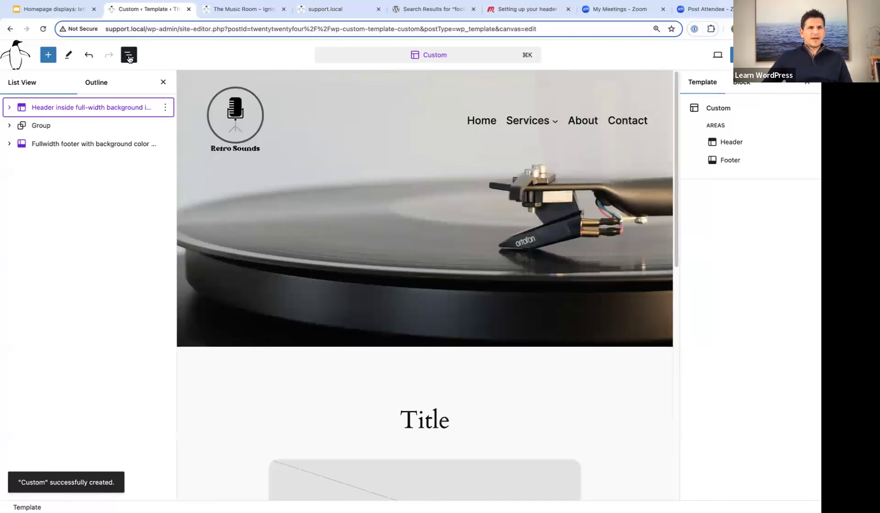
left_click(160, 107)
left_click(181, 270)
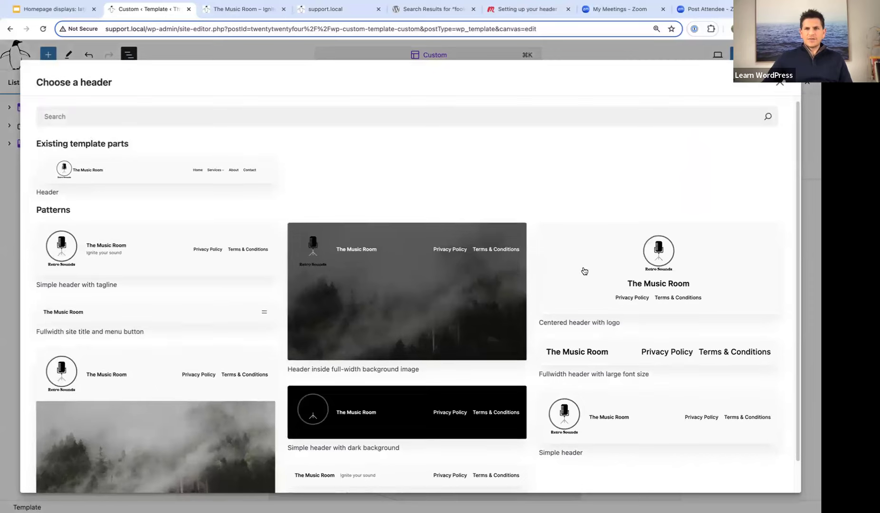
left_click(617, 262)
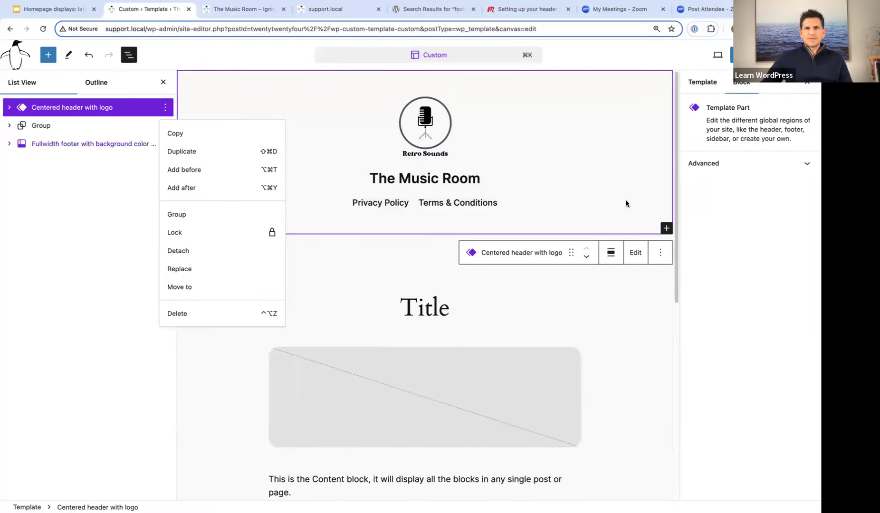
Step: Assign the menu with Home, Services, About and Contact to the centered header's Navigation block
left_click(494, 204)
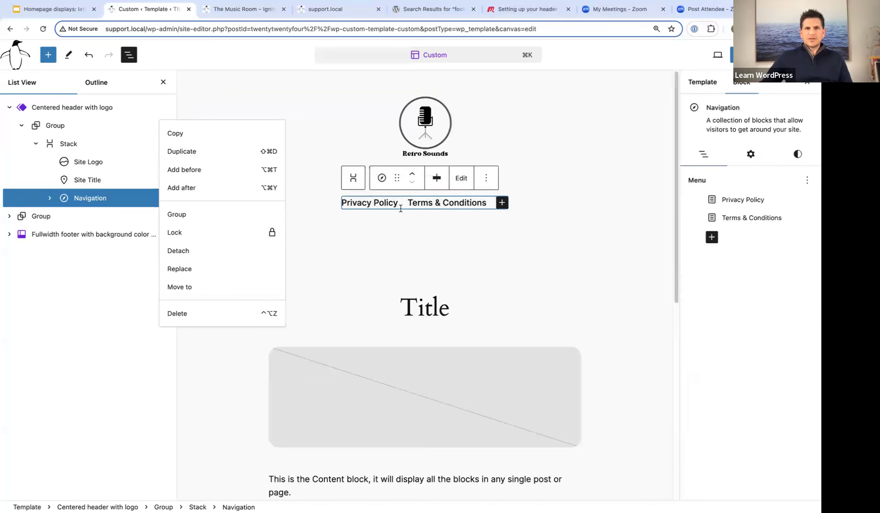
left_click(807, 180)
left_click(737, 240)
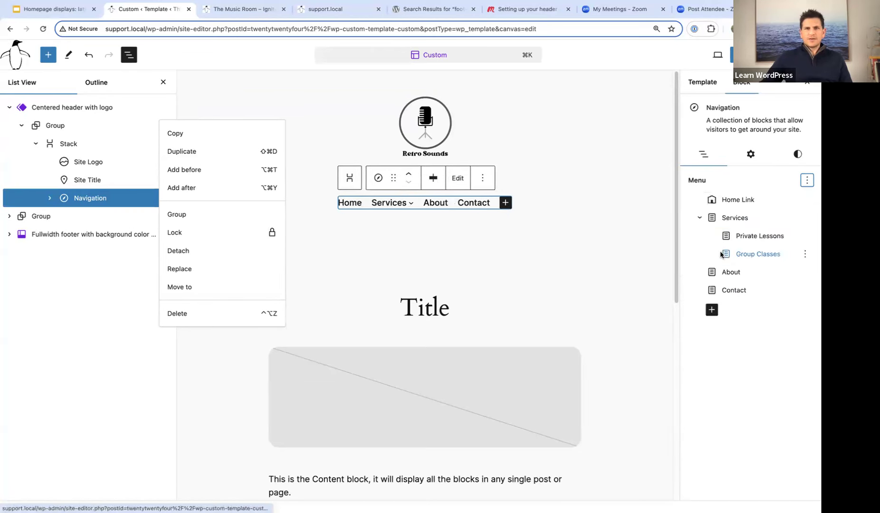
Step: Select the centered header's Group block and save the Custom template
left_click(545, 138)
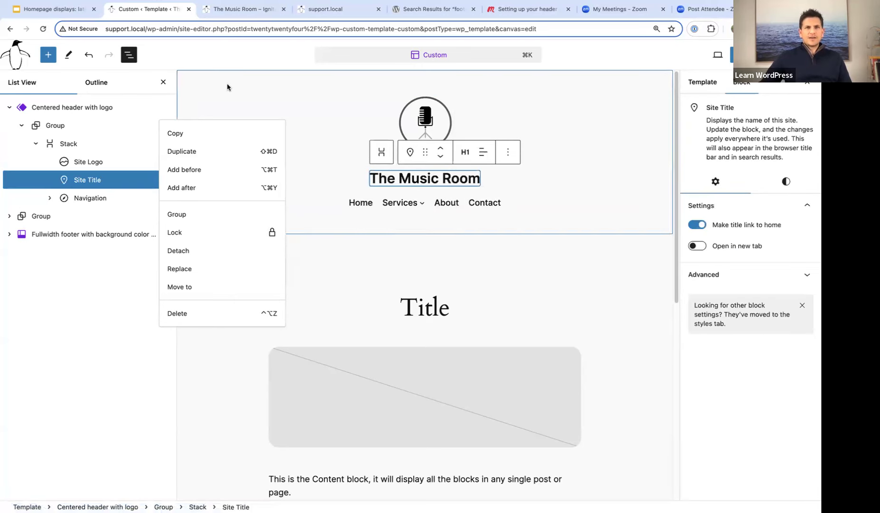
left_click(228, 85)
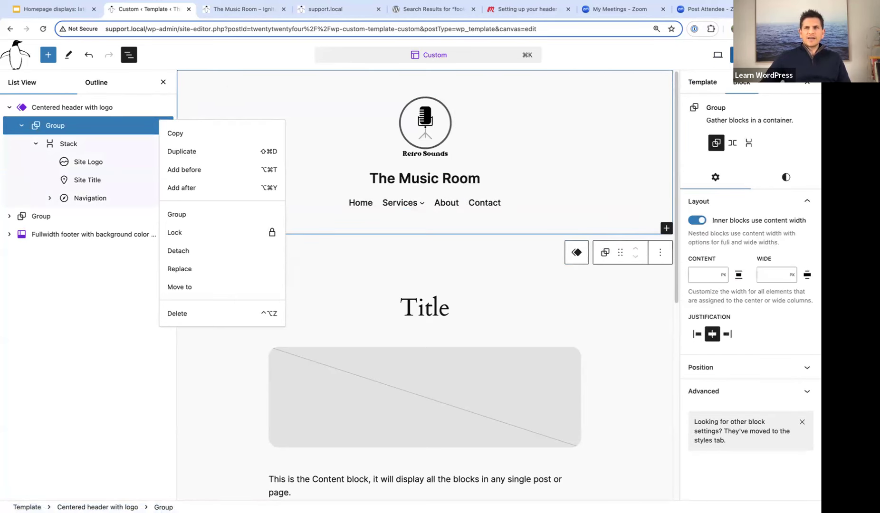
left_click(728, 56)
left_click(727, 56)
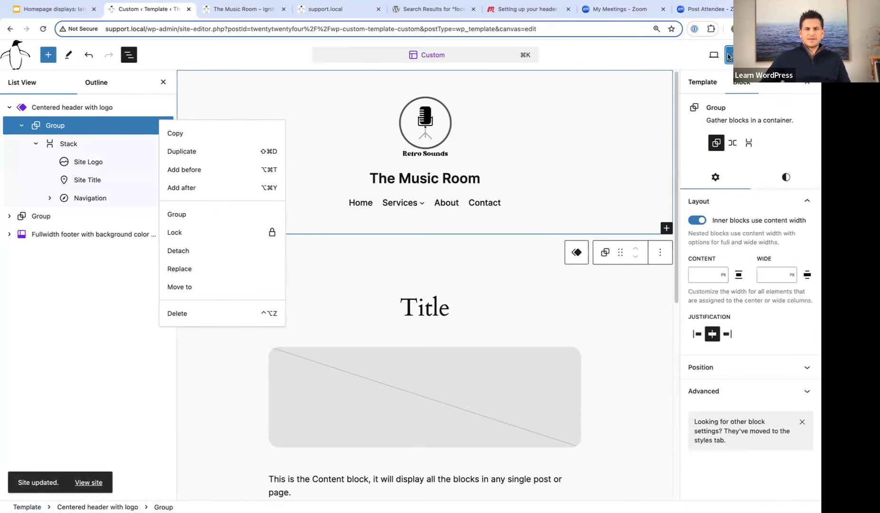
Step: Leave the Custom template, return to the Templates list and exit the site editor to the dashboard
left_click(15, 56)
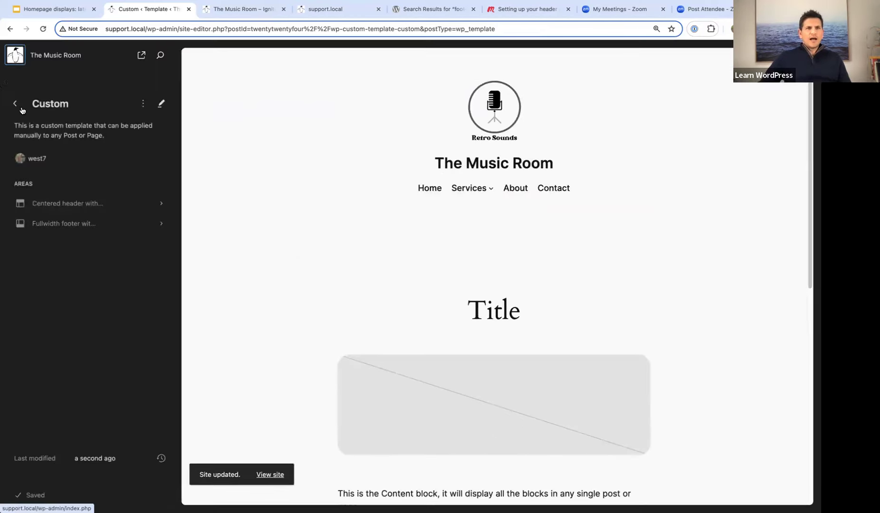
left_click(16, 104)
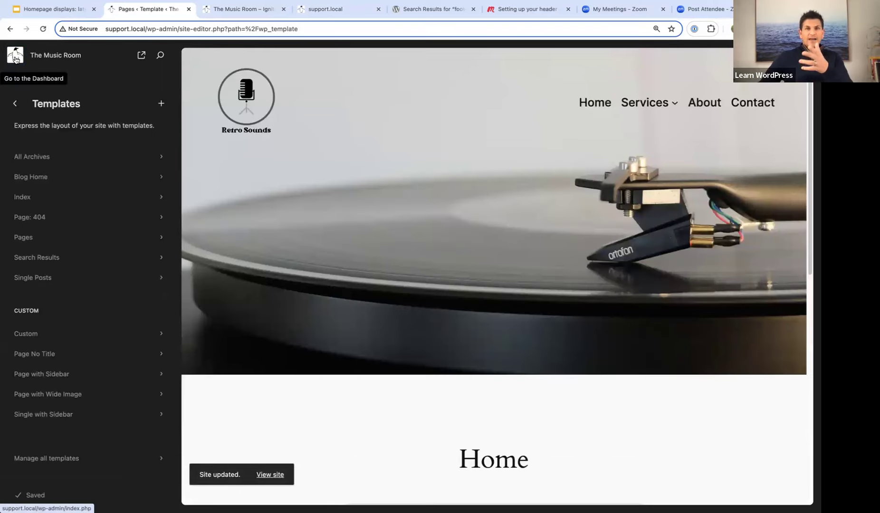
left_click(15, 56)
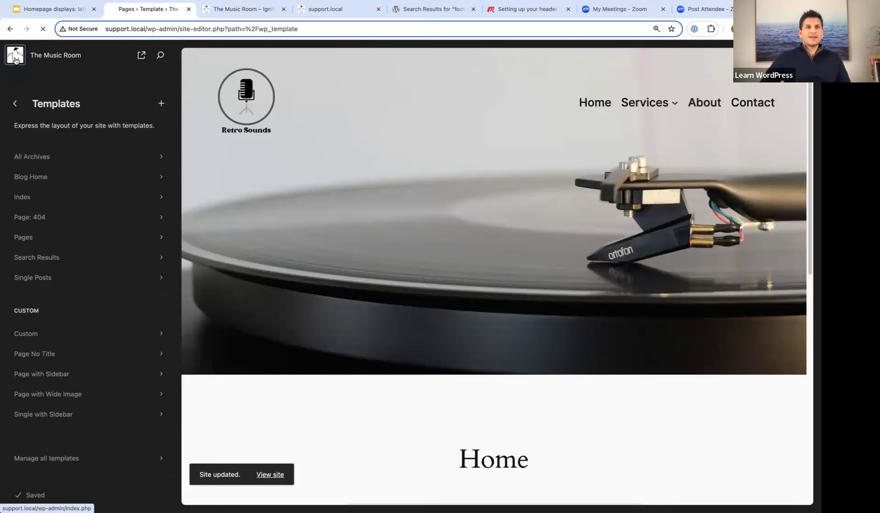
Step: Swap the Services page's template to Custom, update the page and view it on the site
left_click(28, 165)
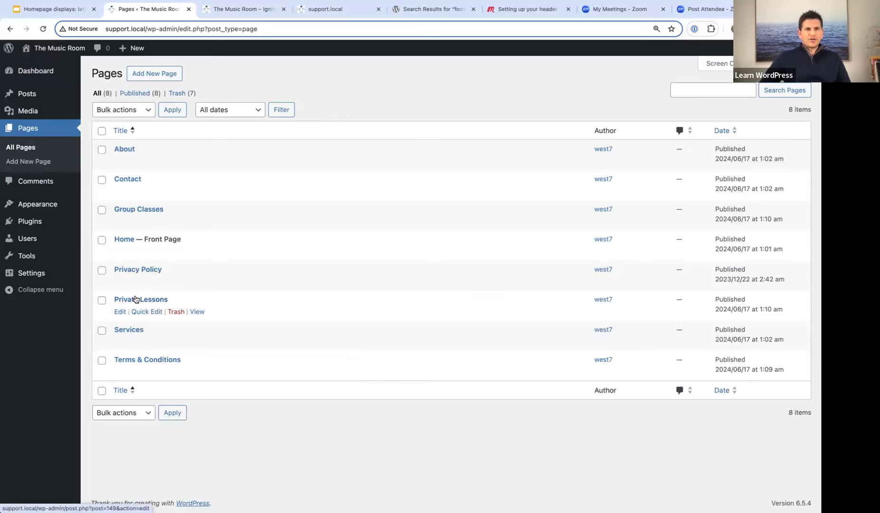
left_click(130, 330)
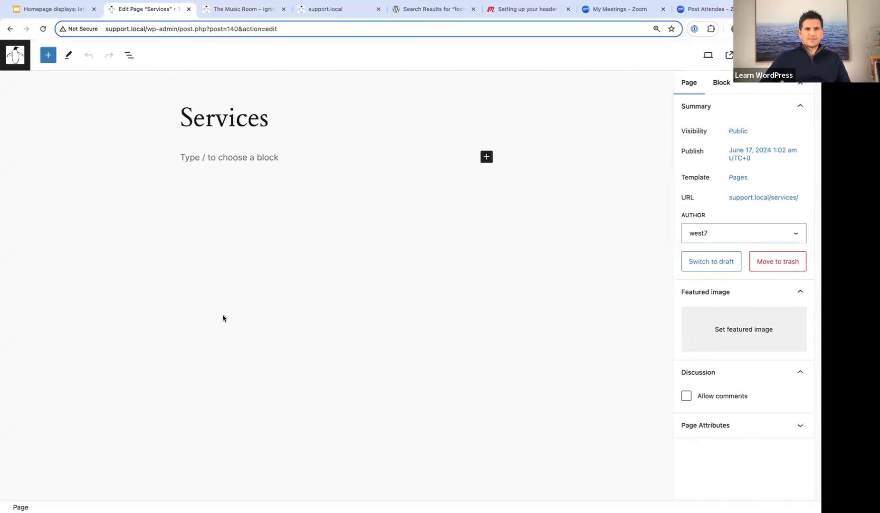
left_click(739, 178)
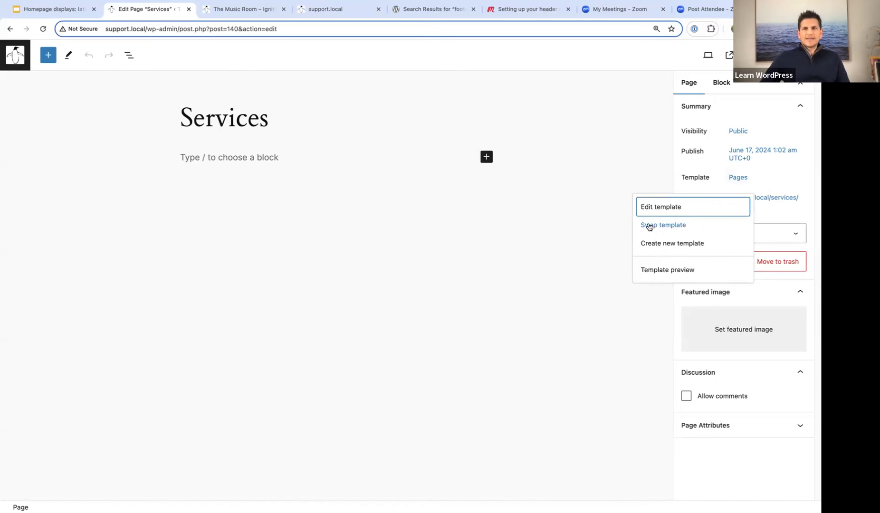
left_click(668, 227)
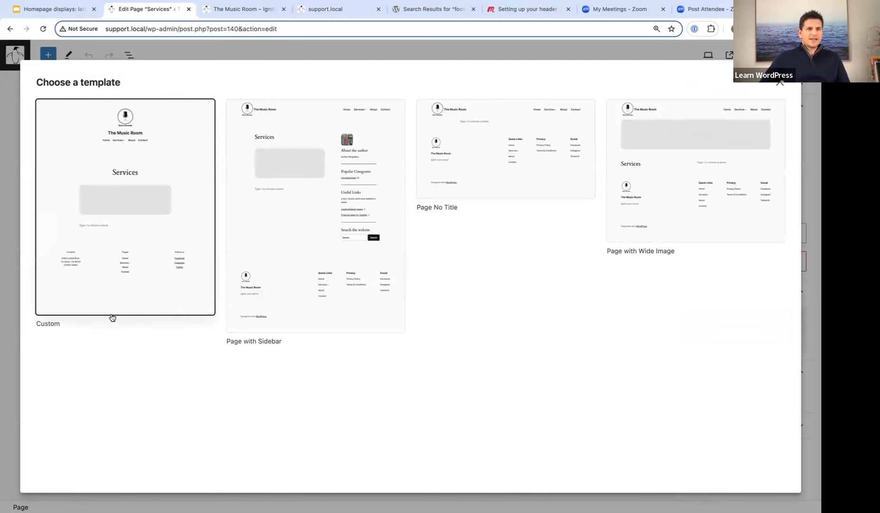
left_click(108, 236)
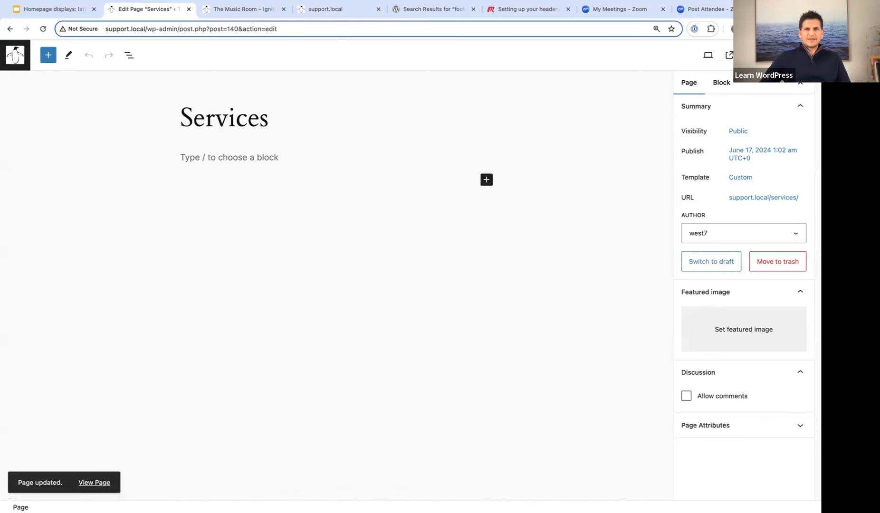
left_click(729, 55)
mouse_move(392, 195)
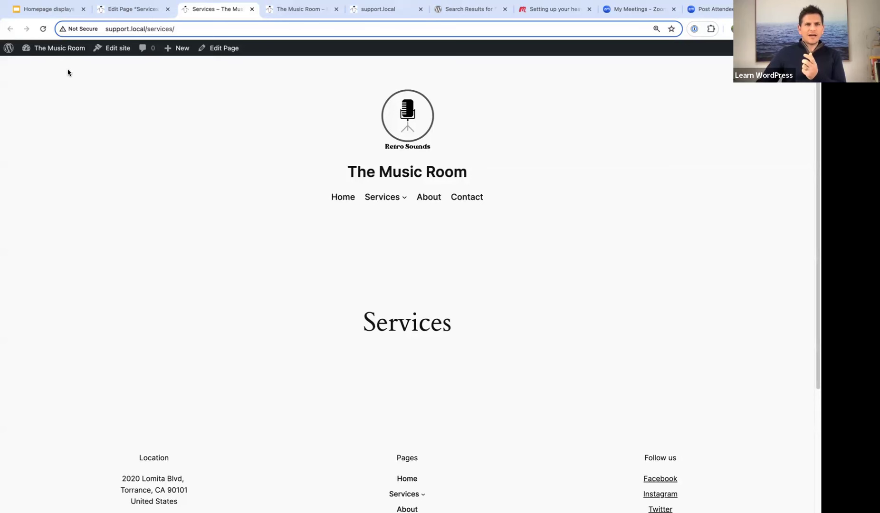
Step: Return to the dashboard, launch the site editor and open the homepage's template canvas for editing
left_click(57, 52)
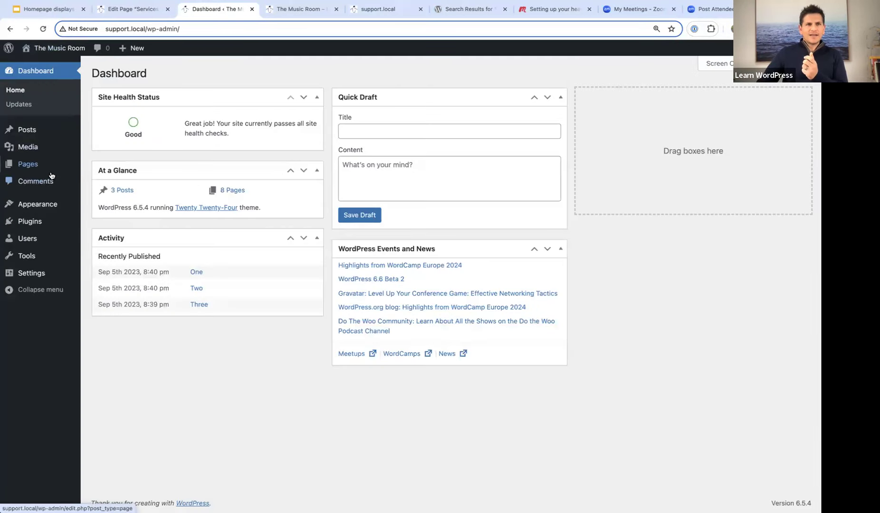
mouse_move(41, 205)
left_click(98, 220)
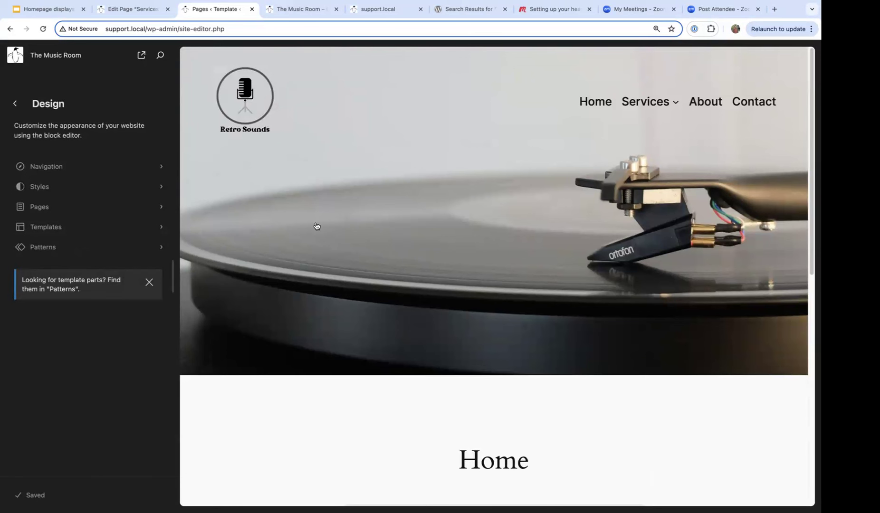
left_click(208, 176)
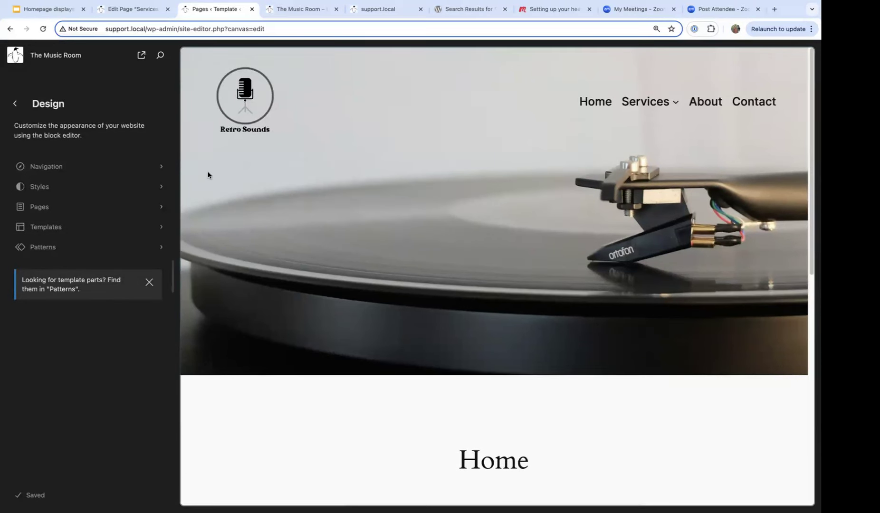